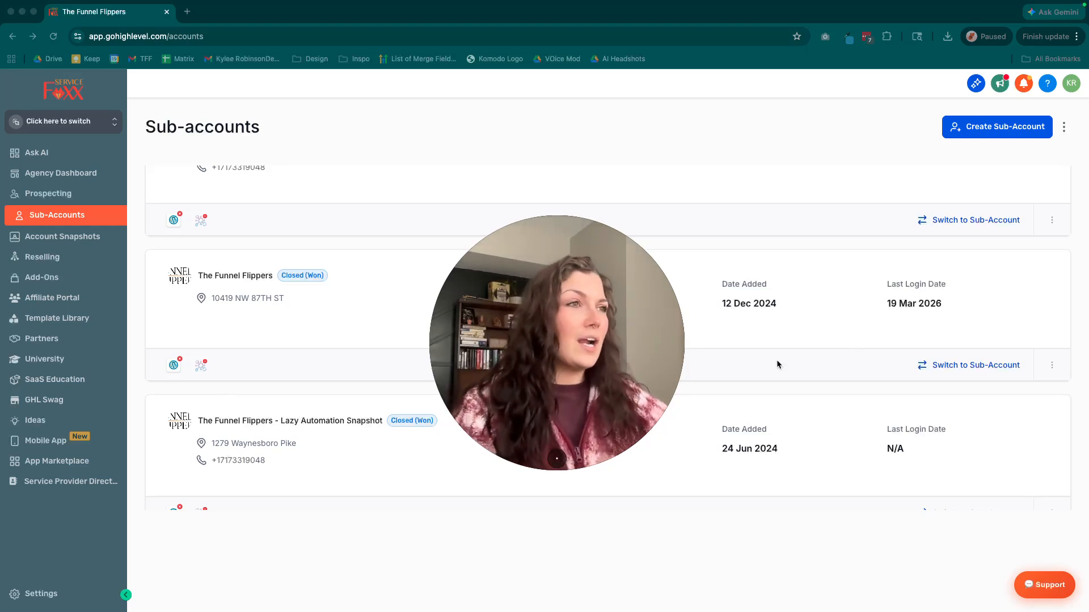
left_click(547, 459)
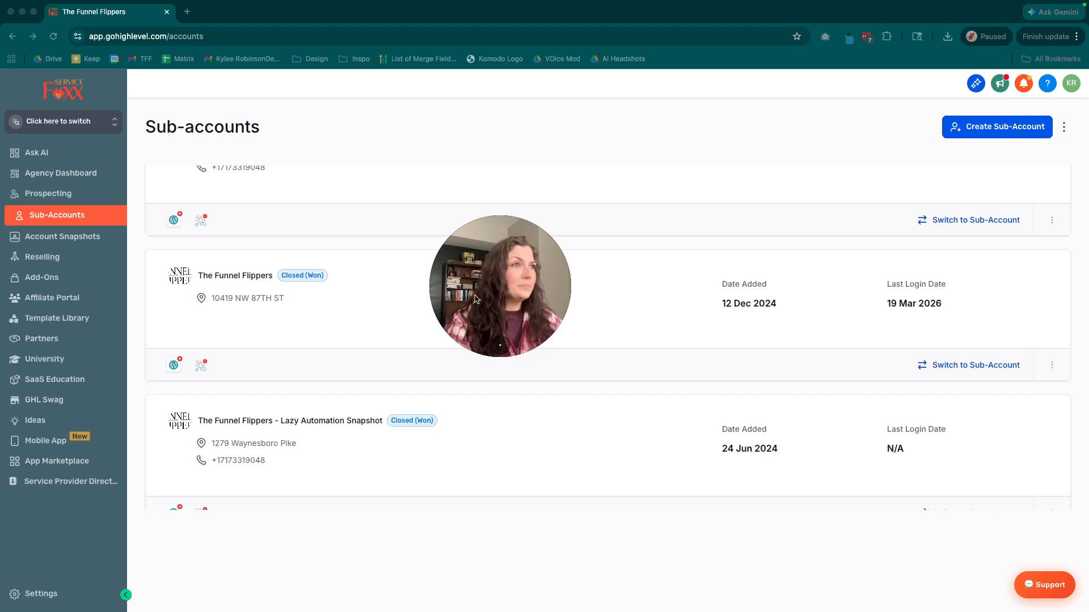
left_click_drag(475, 299, 193, 510)
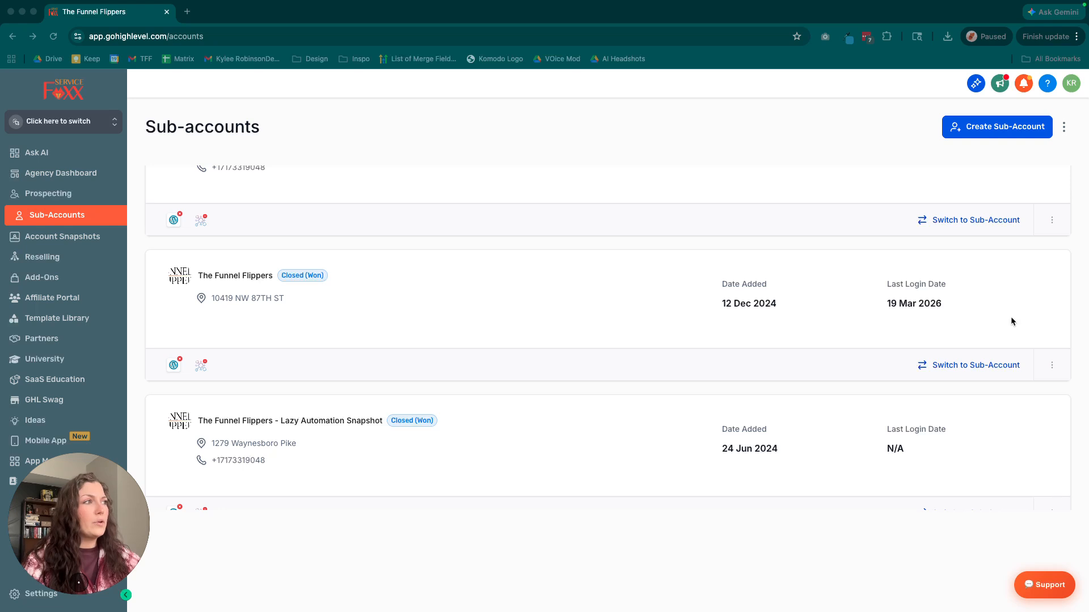
Open the calendar settings of The Funnel Flippers sub-account, make sure Rentals is enabled and save.
left_click(1051, 367)
left_click(1049, 347)
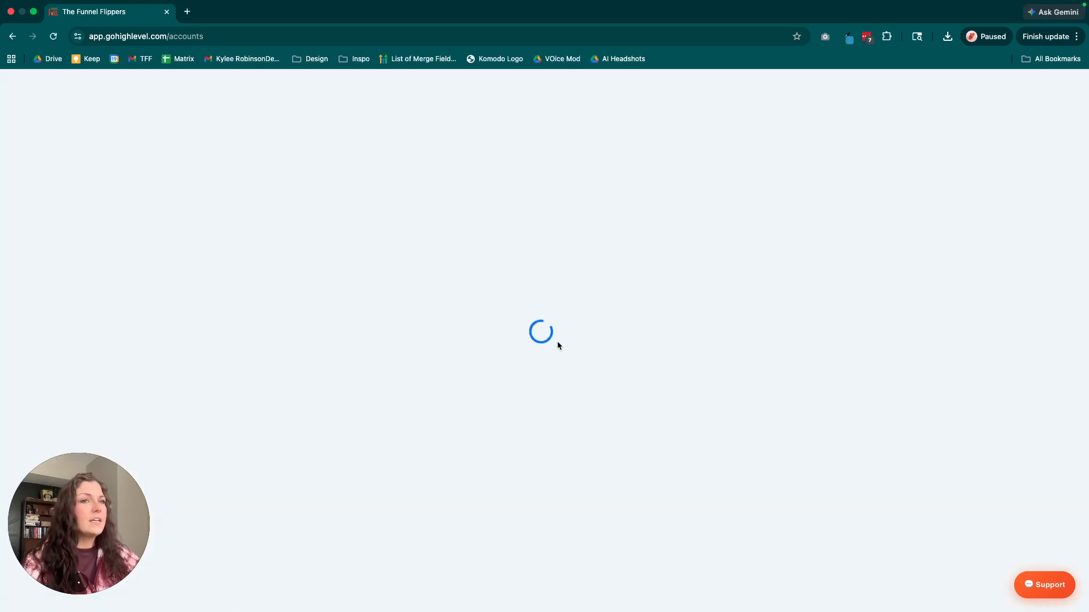
left_click(566, 166)
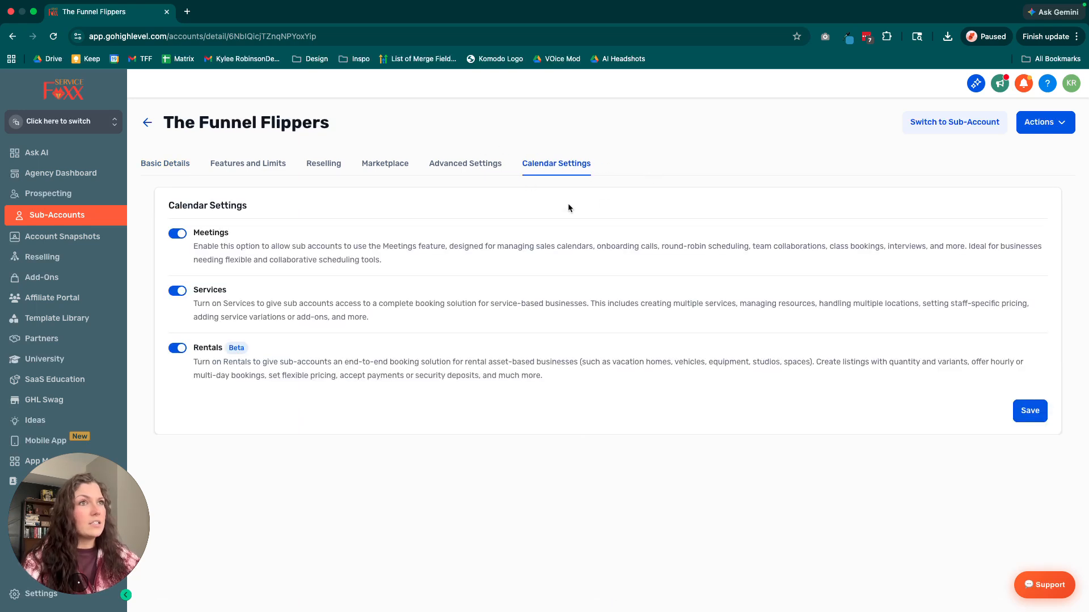
left_click(177, 350)
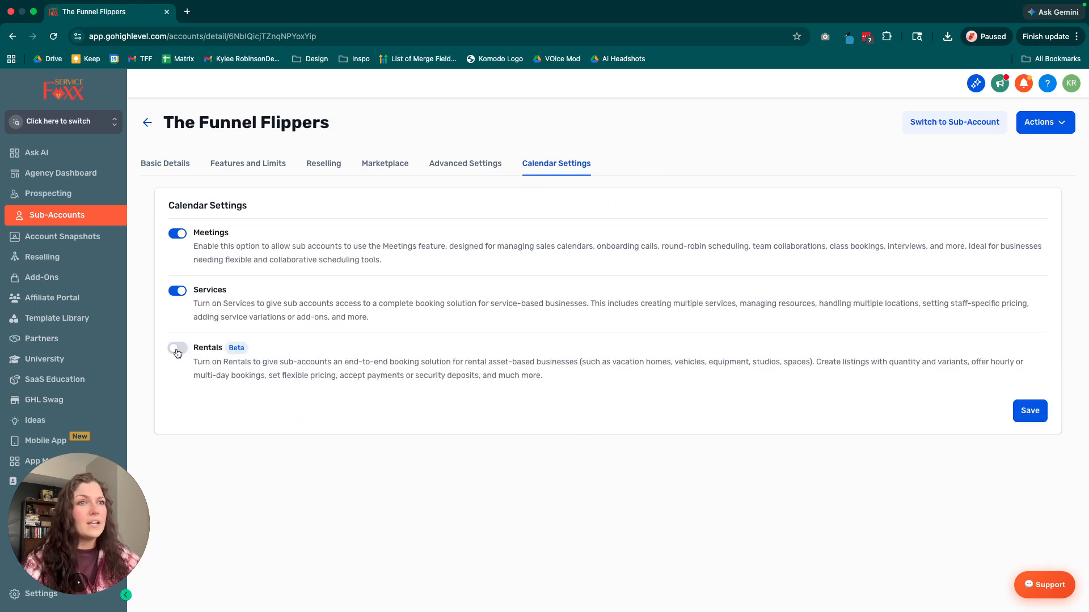
left_click(176, 352)
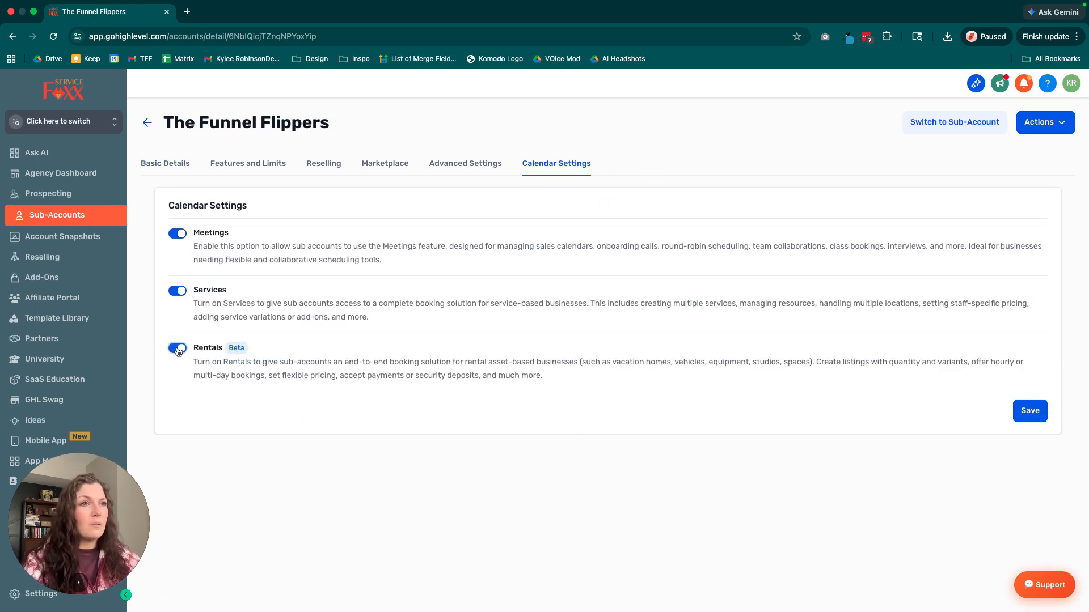
left_click(1026, 411)
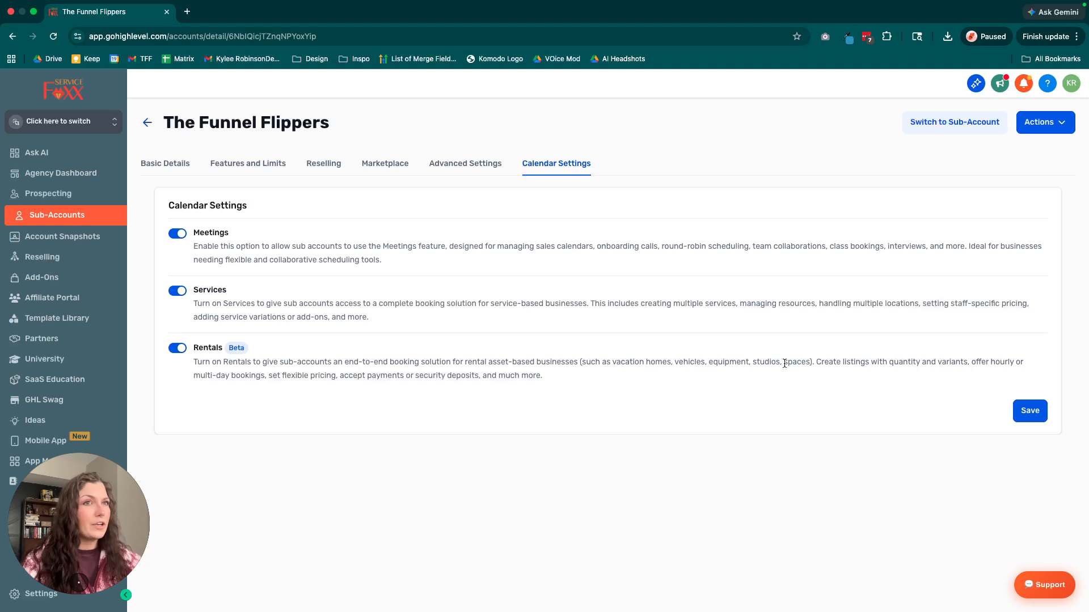
Switch to The Funnel Flippers sub-account and open the Rentals section of its calendar settings.
left_click(86, 129)
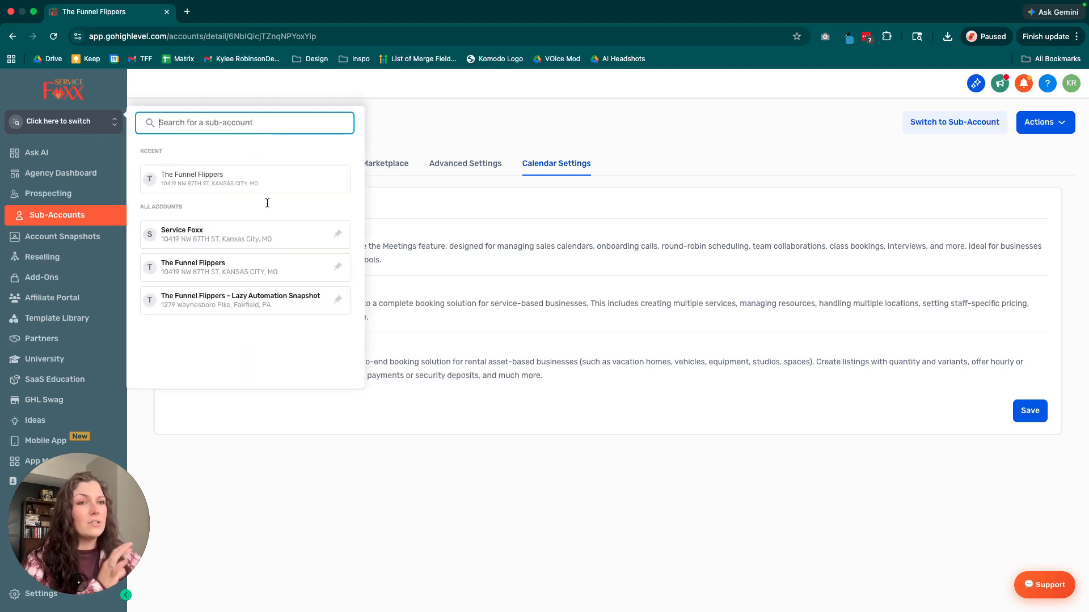
left_click(178, 266)
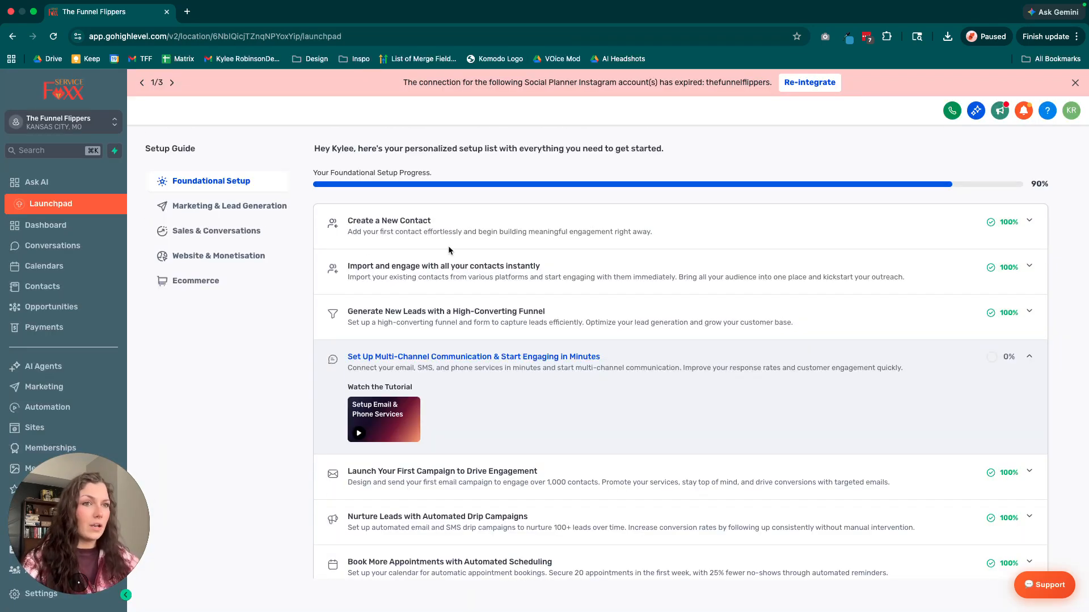
left_click_drag(80, 516, 80, 469)
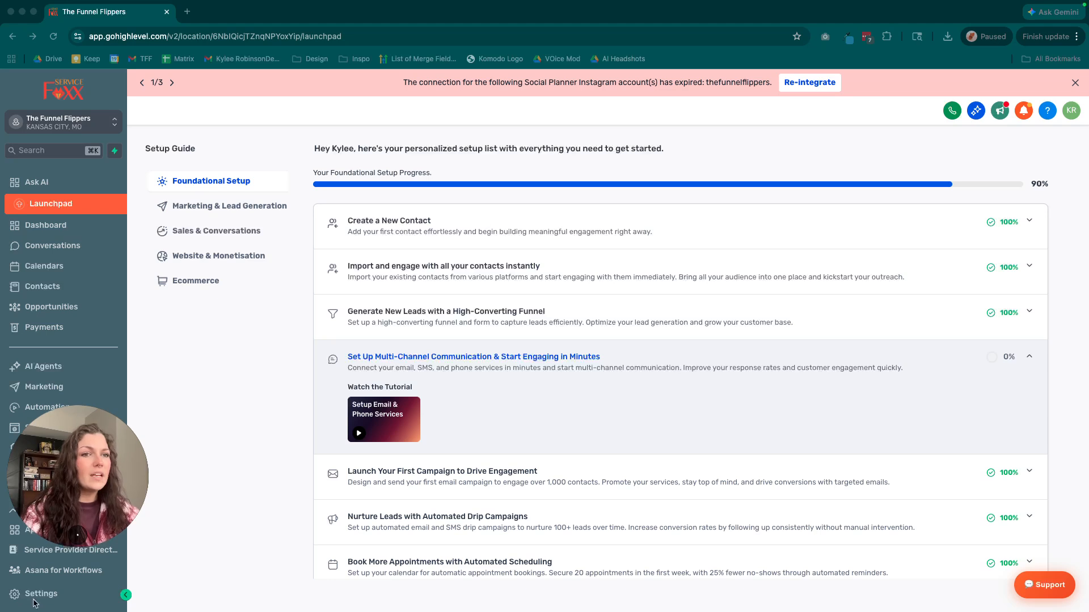
left_click(44, 591)
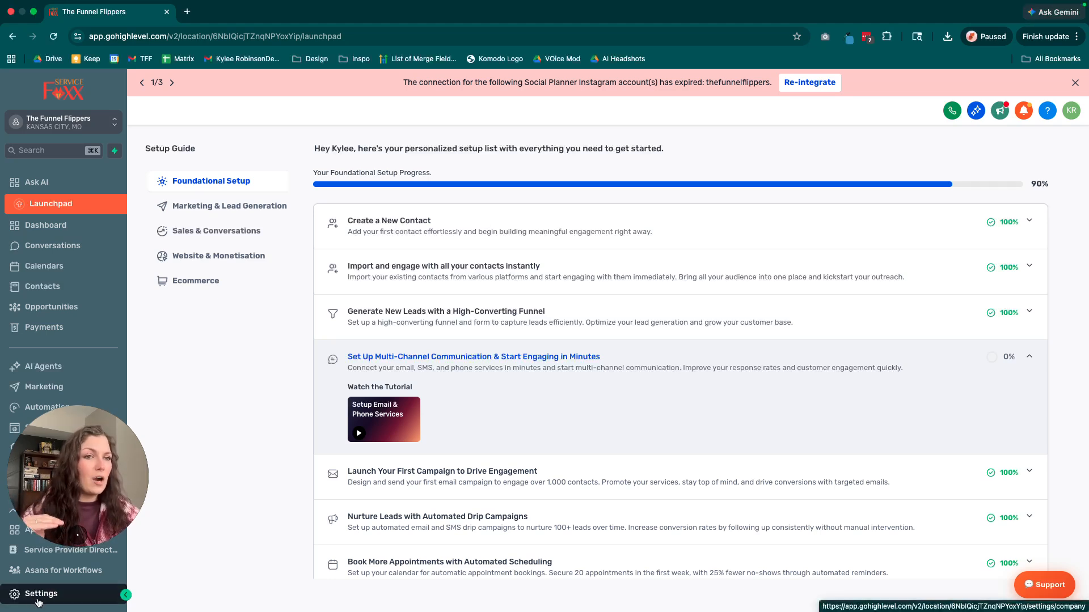
left_click(38, 600)
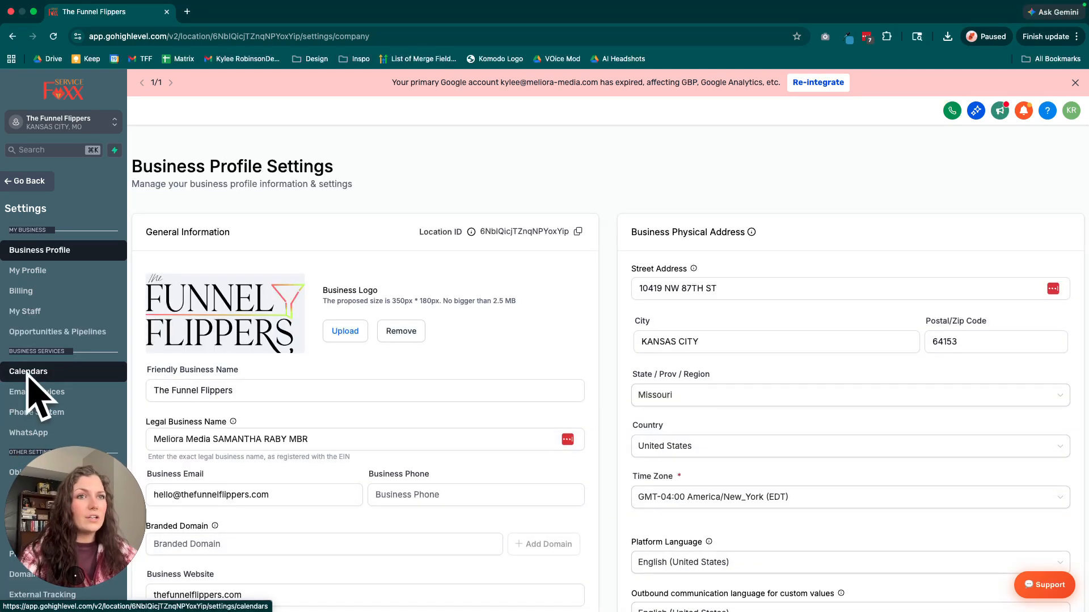
left_click(46, 374)
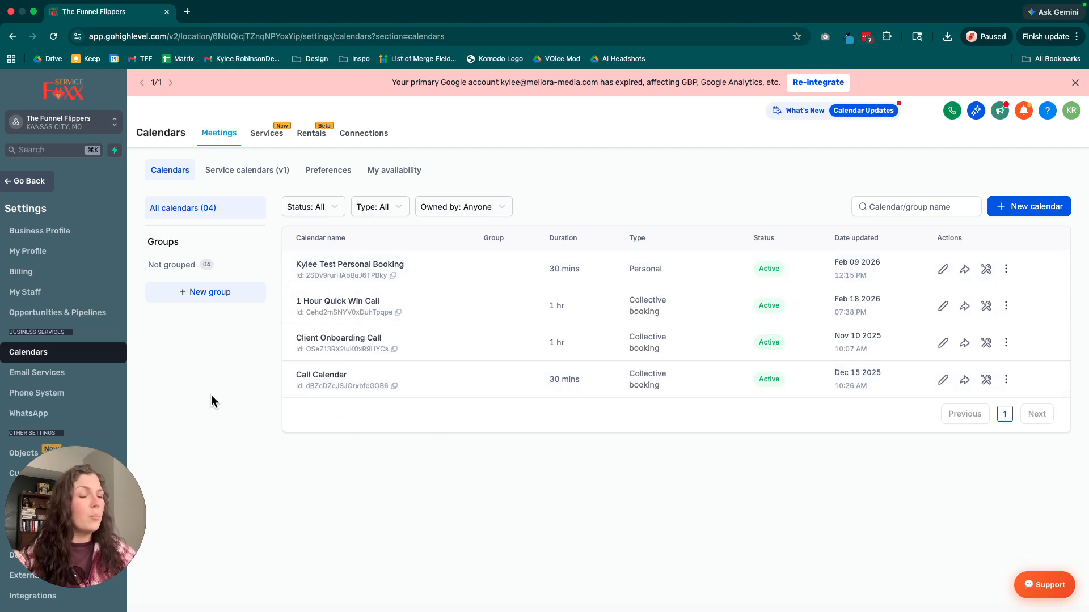
left_click(312, 137)
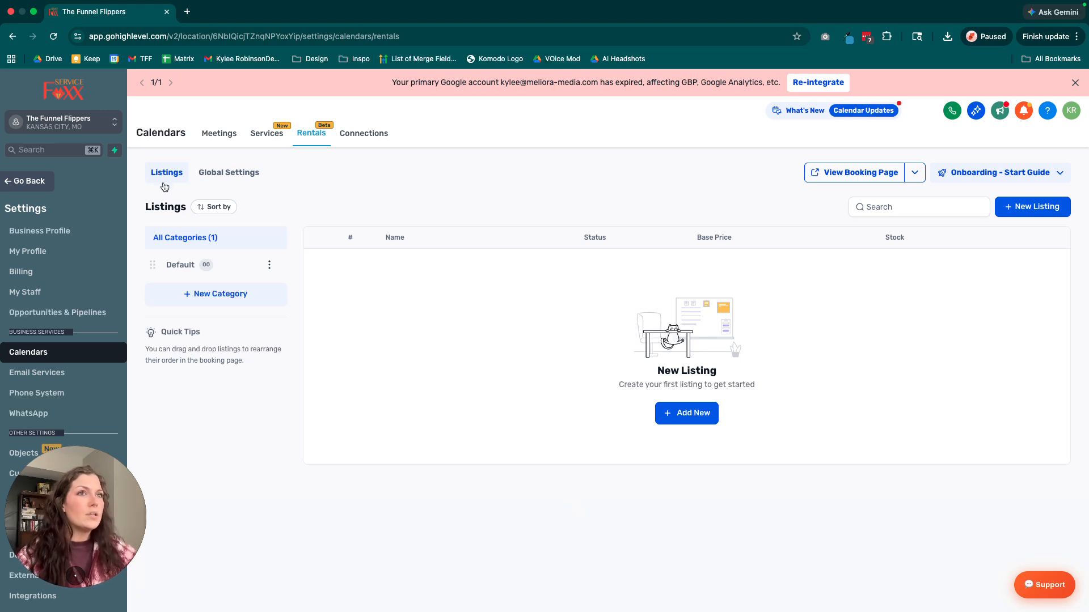
Open the global settings for rentals and review the booking settings and weekly business operating hours.
left_click_drag(144, 211, 191, 211)
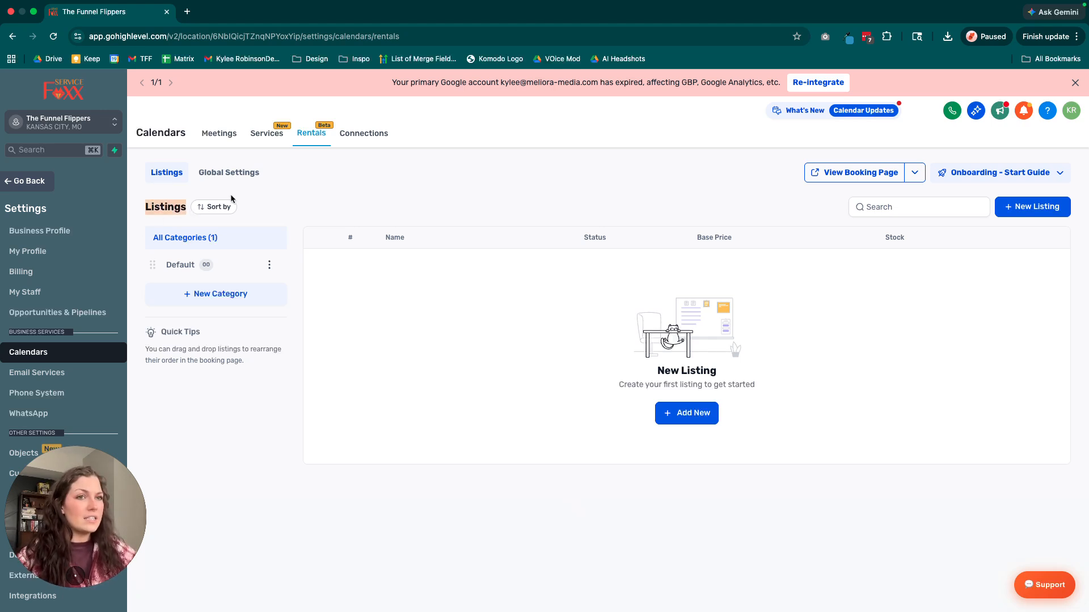
left_click(316, 189)
scroll(233, 192, "down", 1)
scroll(508, 236, "down", 1)
scroll(508, 236, "up", 1)
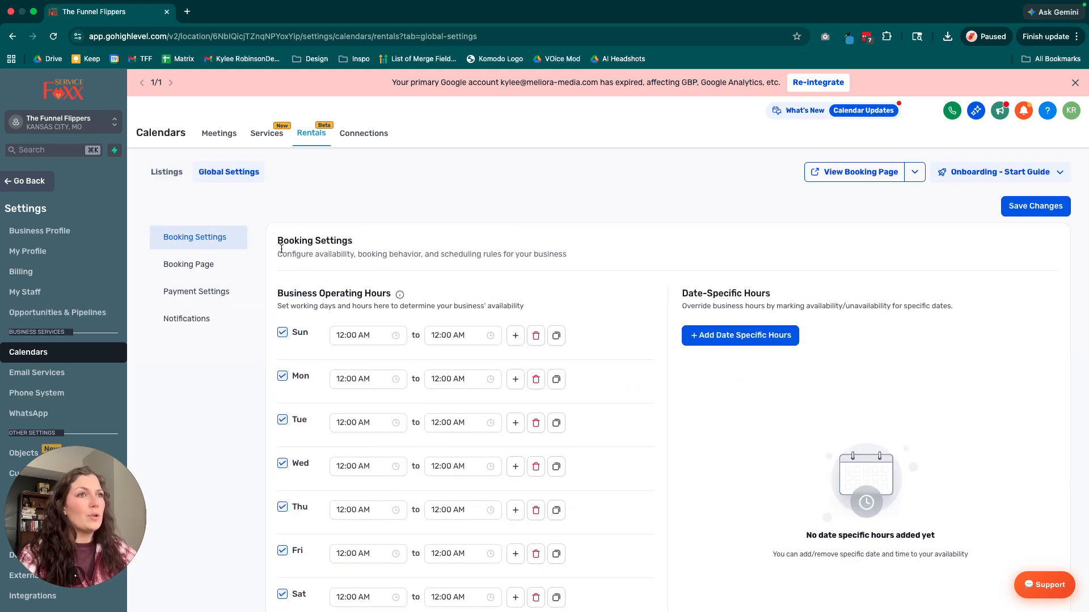
left_click_drag(278, 238, 590, 254)
left_click(590, 255)
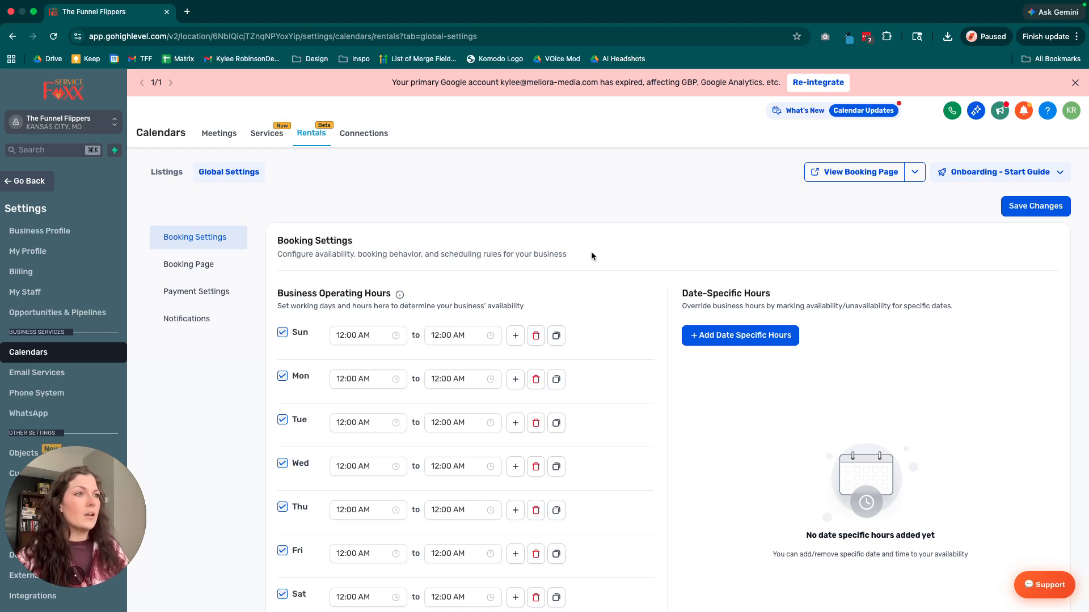
scroll(326, 430, "down", 3)
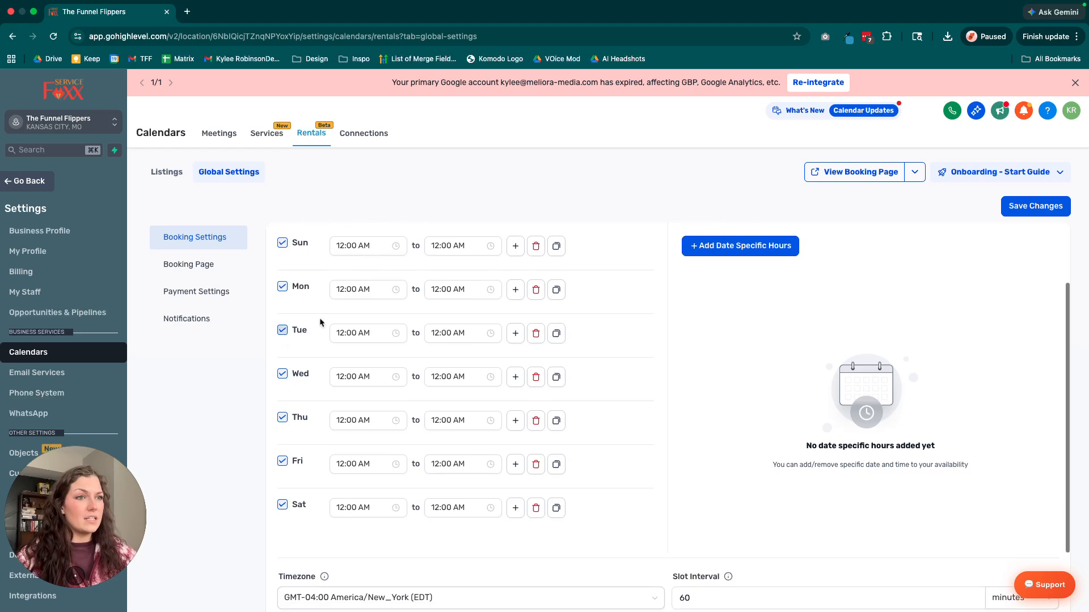
scroll(323, 433, "up", 3)
left_click_drag(278, 290, 546, 299)
left_click(546, 299)
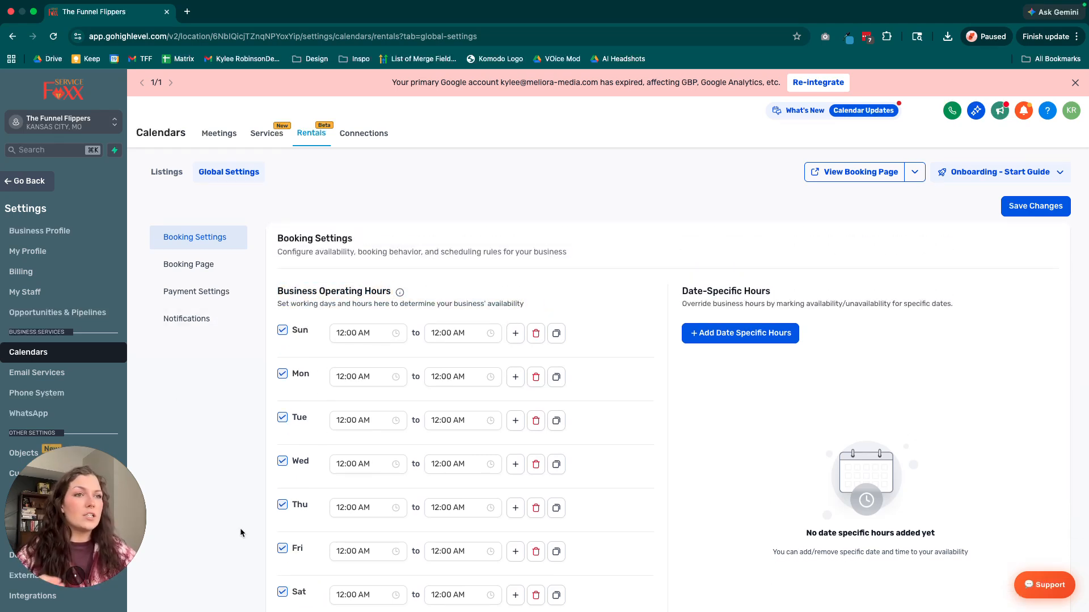
Examine the slot interval and its time unit in the rental booking settings.
scroll(240, 529, "down", 8)
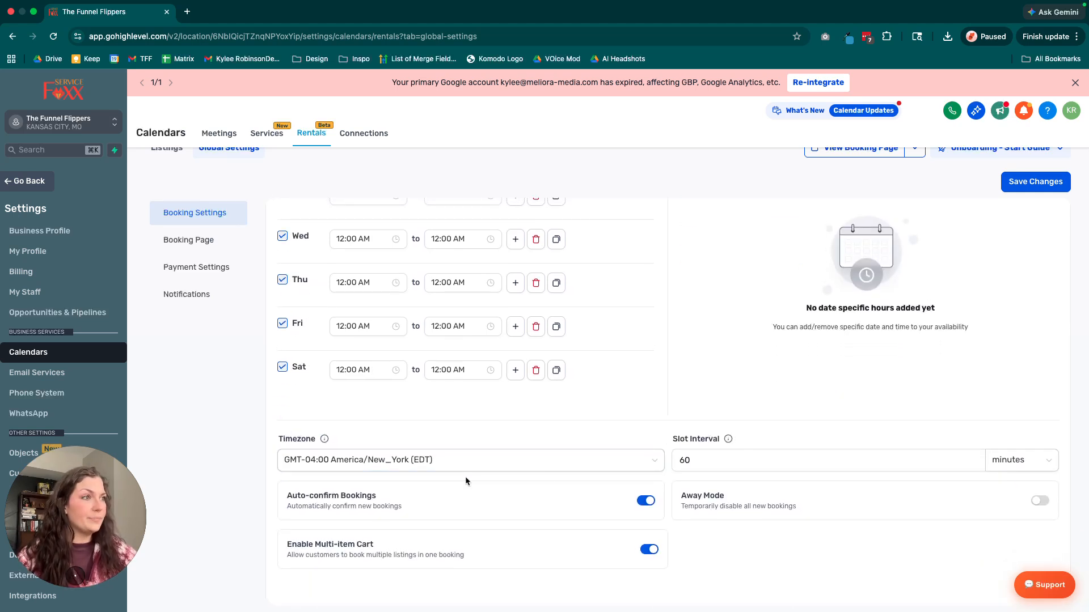
left_click(738, 460)
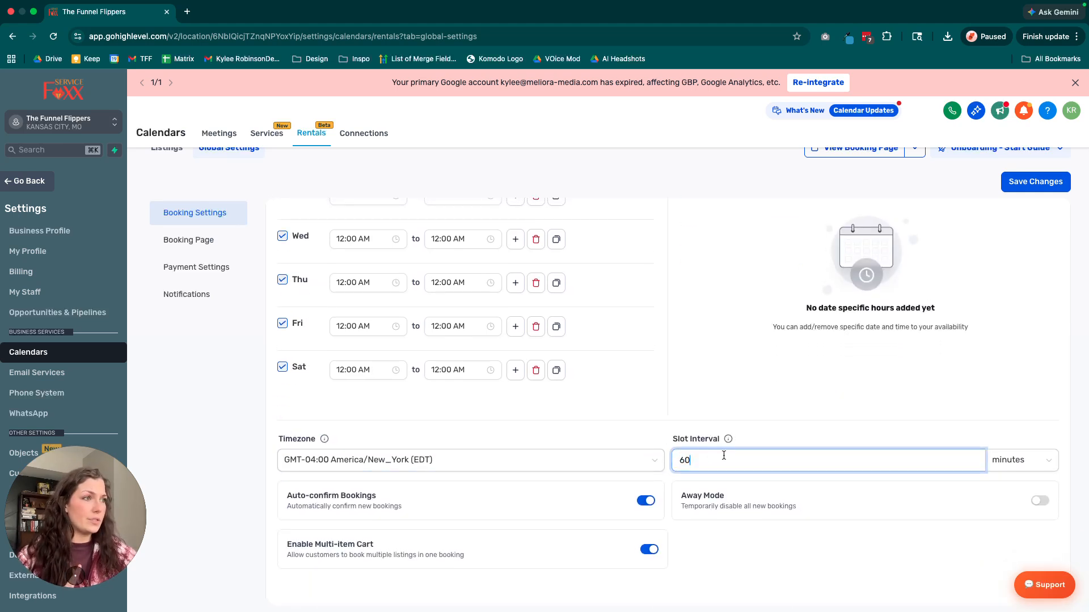
left_click_drag(701, 460, 680, 460)
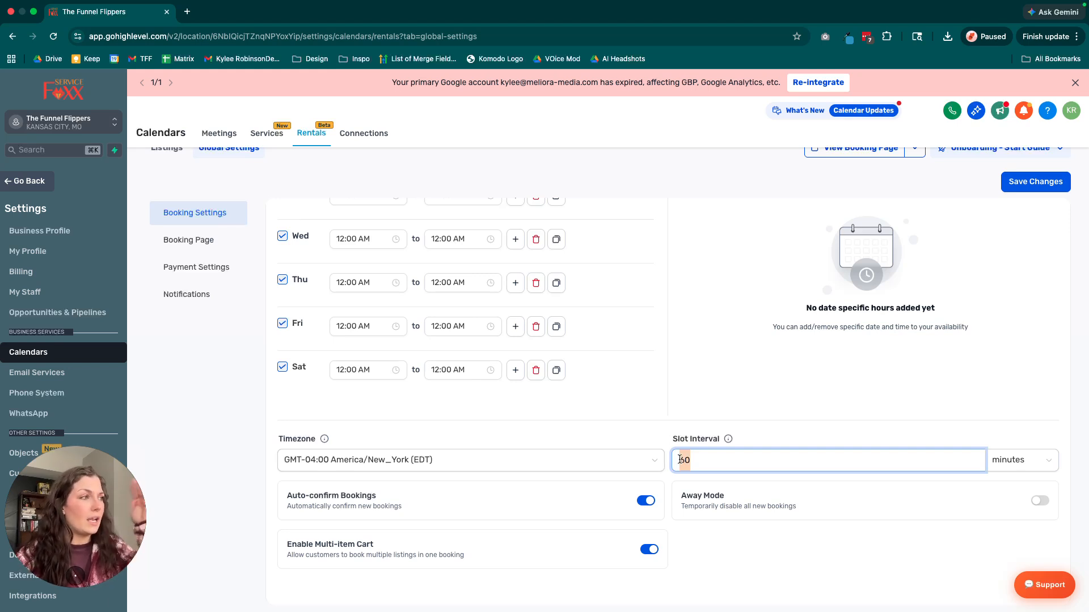
left_click(832, 451)
left_click(1016, 467)
left_click(971, 456)
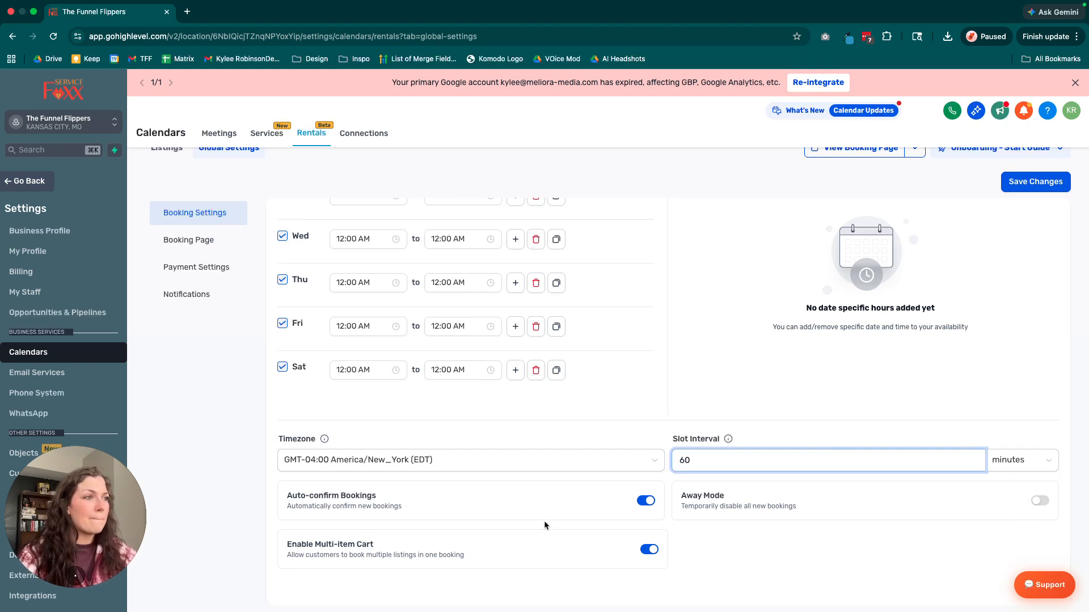
Toggle Away Mode on and back off, and turn off Auto-confirm Bookings in the rental booking settings.
left_click(1039, 501)
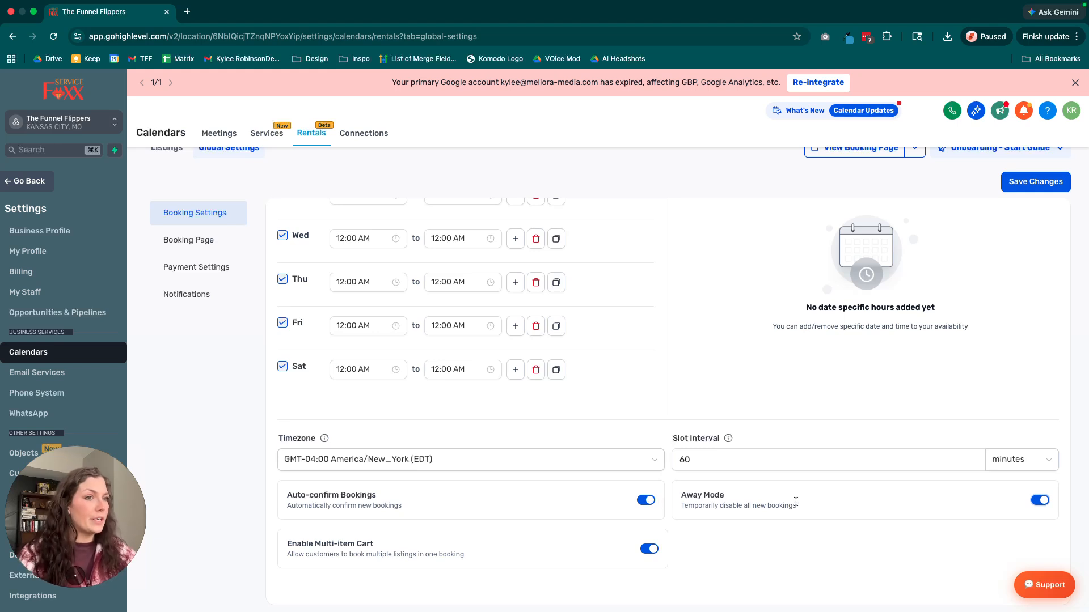
left_click(1043, 501)
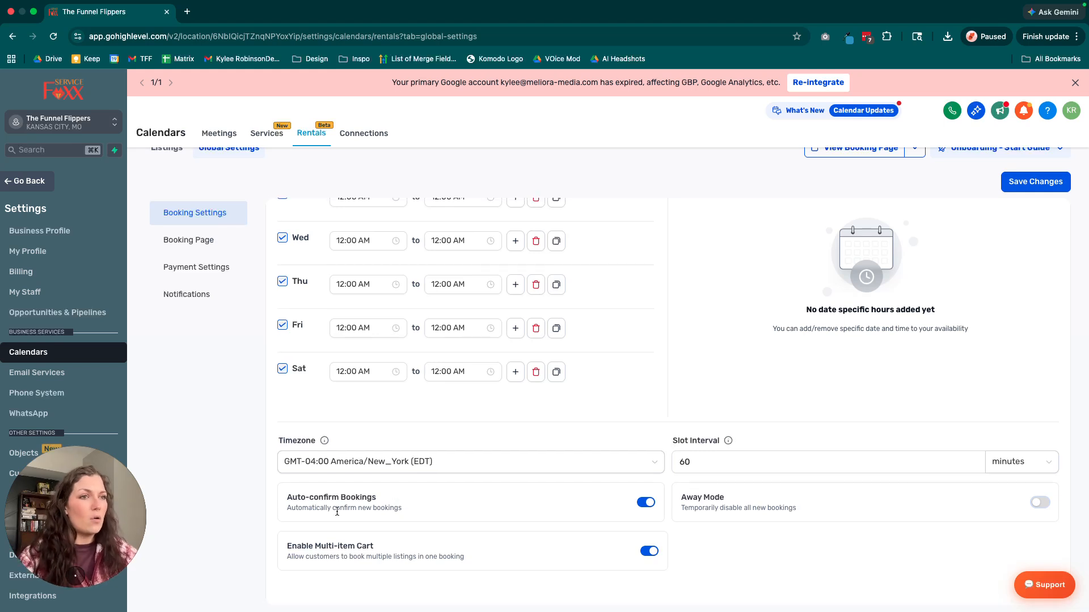
left_click_drag(285, 496, 426, 504)
left_click(640, 503)
left_click_drag(284, 557, 486, 563)
left_click(486, 562)
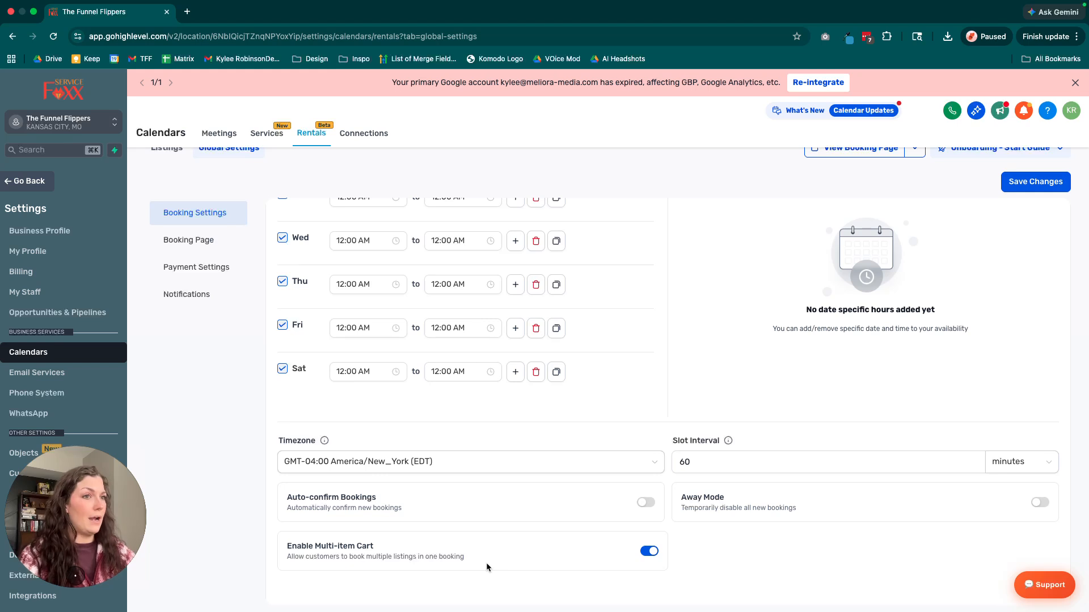
left_click_drag(442, 509, 300, 493)
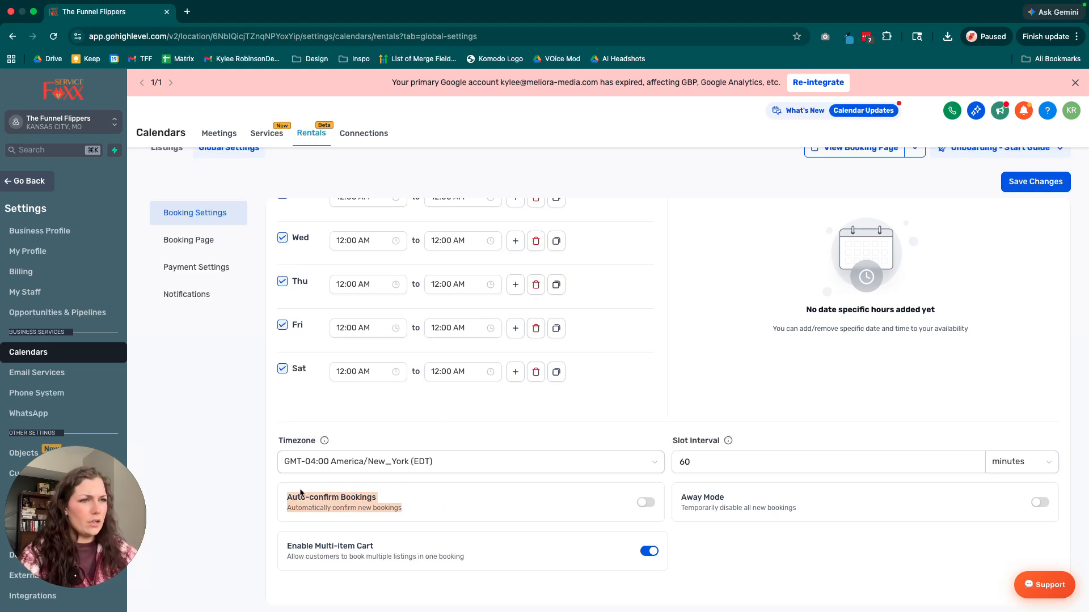
left_click(428, 498)
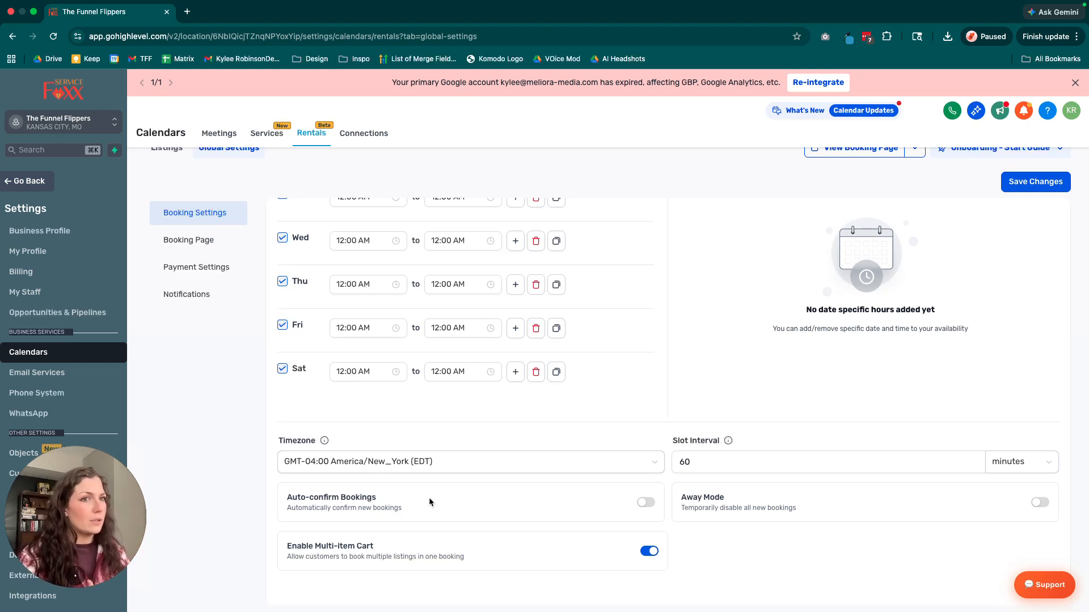
Start a date-specific hours entry in the booking settings and set its date to July 4, 2026.
scroll(481, 365, "up", 5)
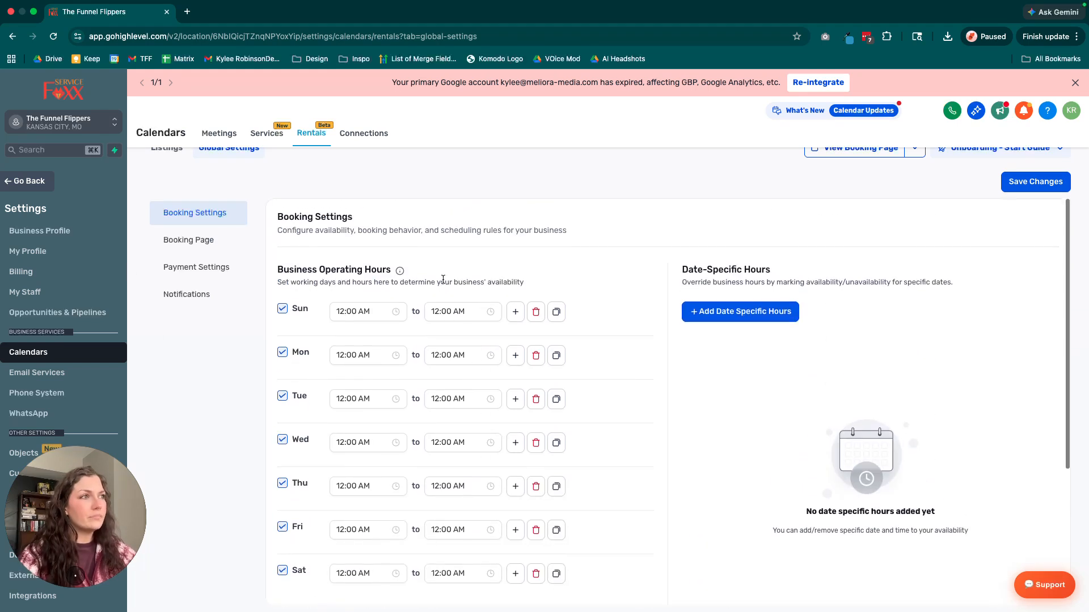
scroll(757, 299, "down", 1)
left_click_drag(687, 246, 804, 250)
left_click(807, 251)
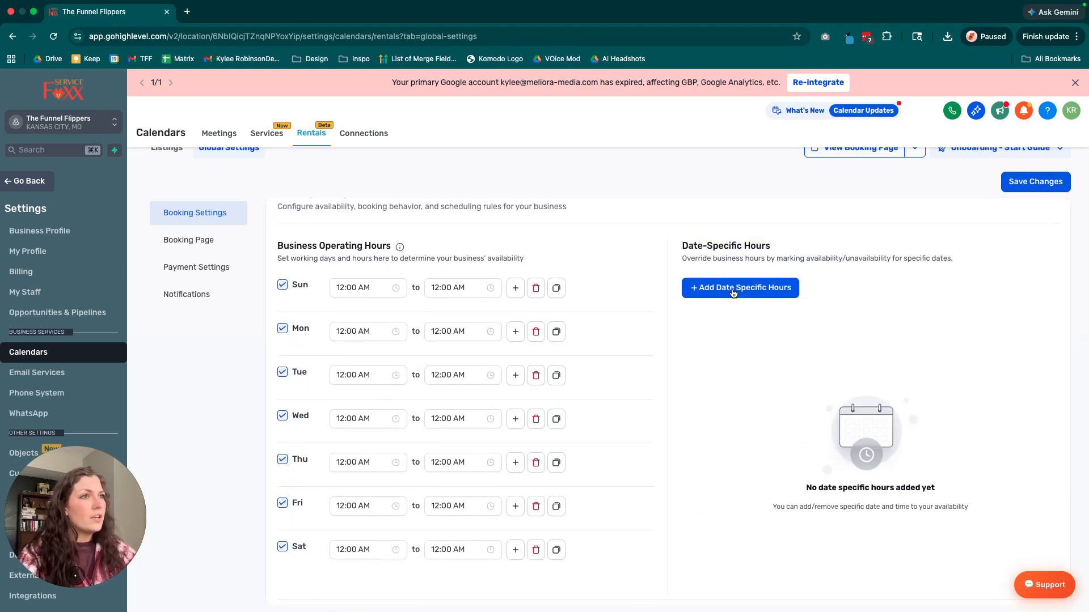
left_click(732, 290)
left_click(449, 280)
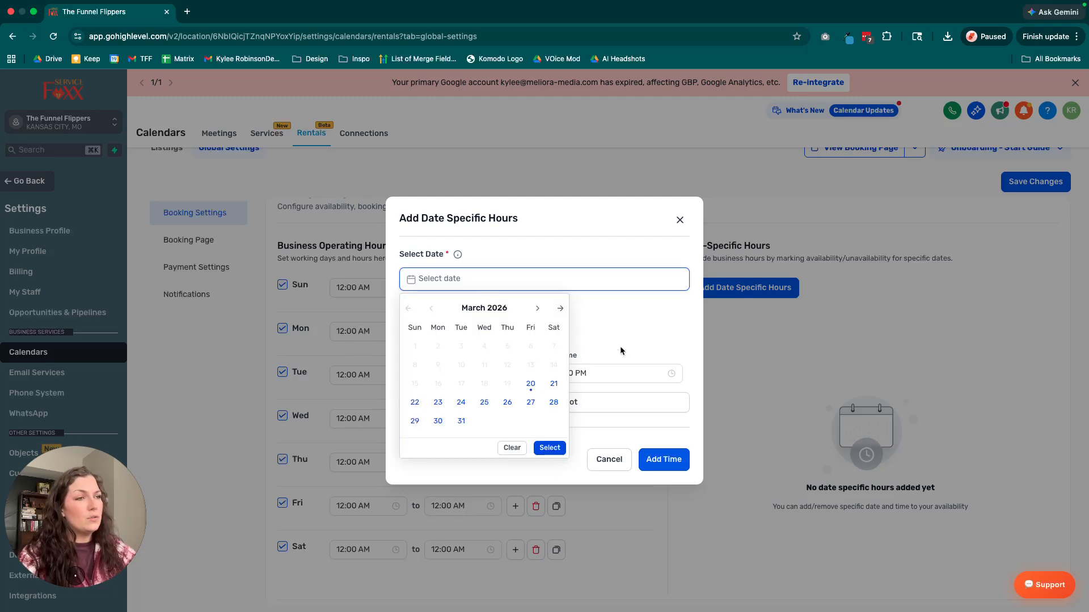
left_click(537, 308)
left_click(537, 309)
left_click(536, 308)
left_click(537, 309)
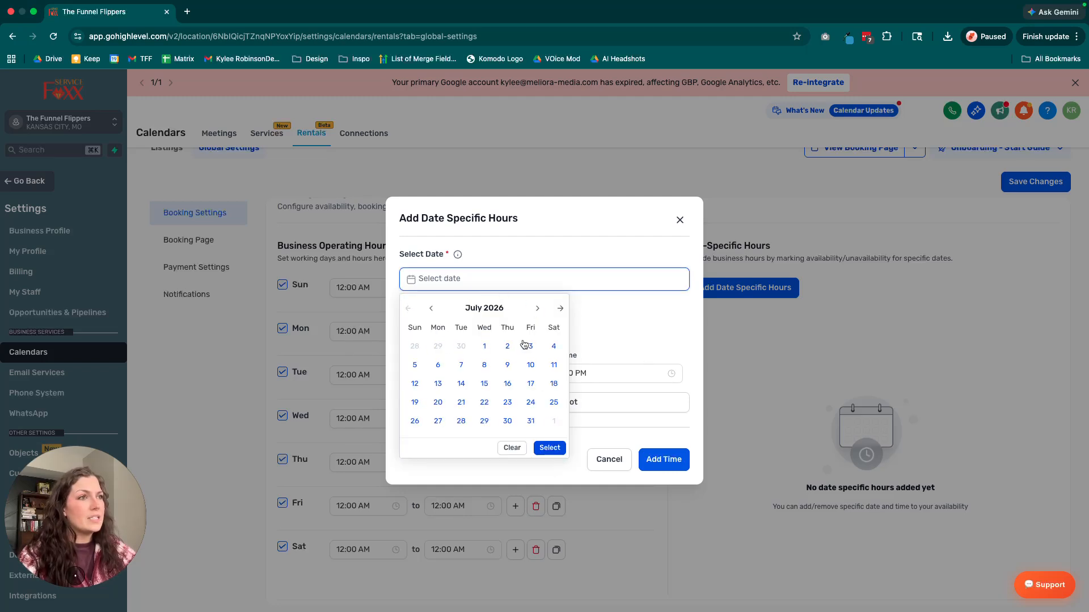
left_click(554, 346)
left_click(659, 321)
Set the date-specific time slot to end at 12:00 PM, keeping the 08:00 AM start.
left_click(465, 374)
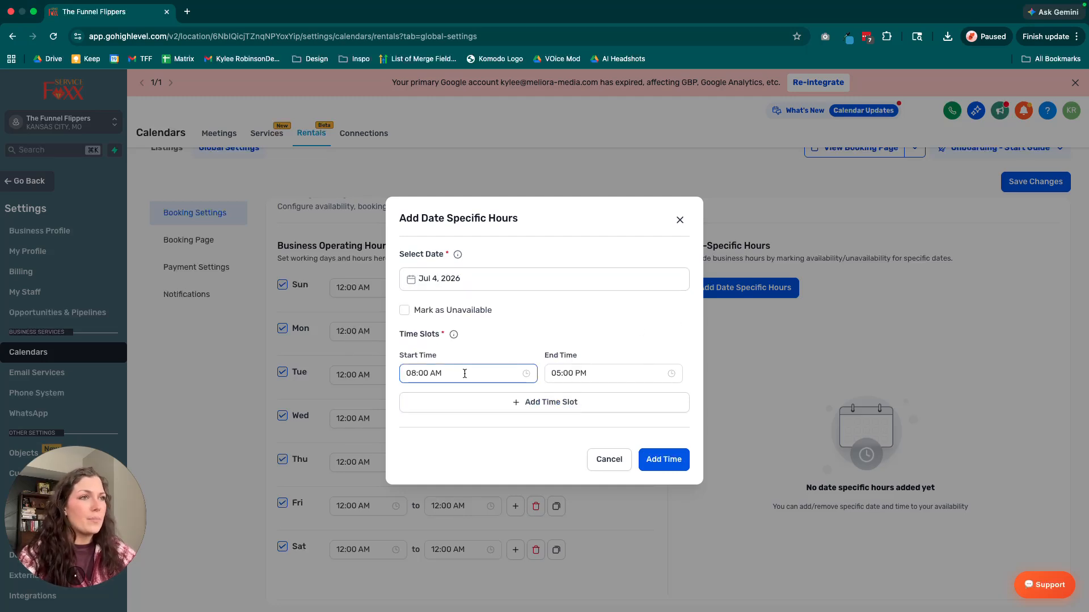
left_click(553, 373)
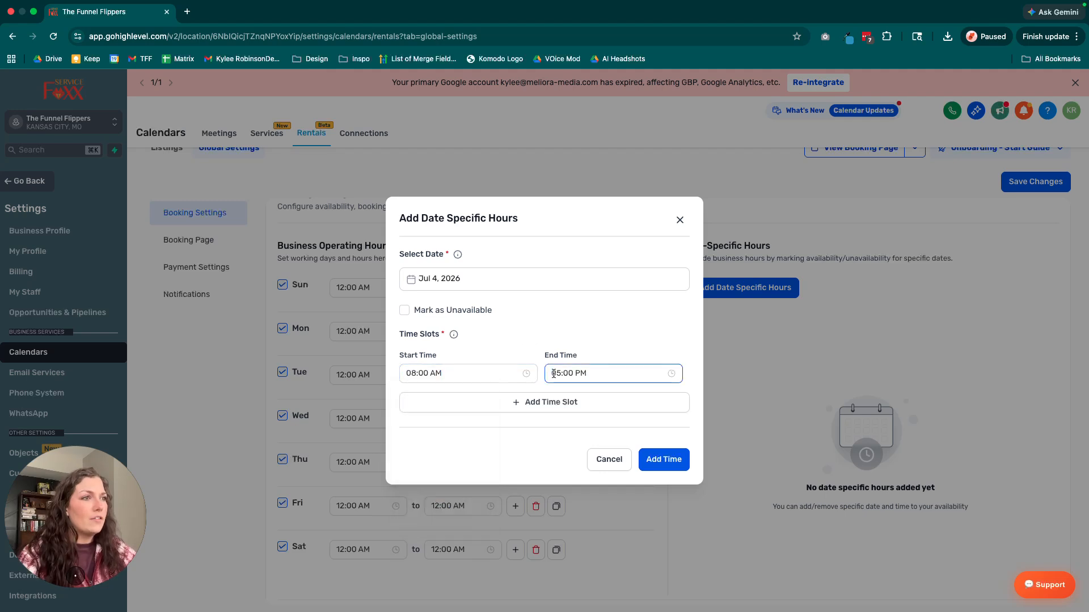
left_click(556, 373)
scroll(571, 435, "up", 3)
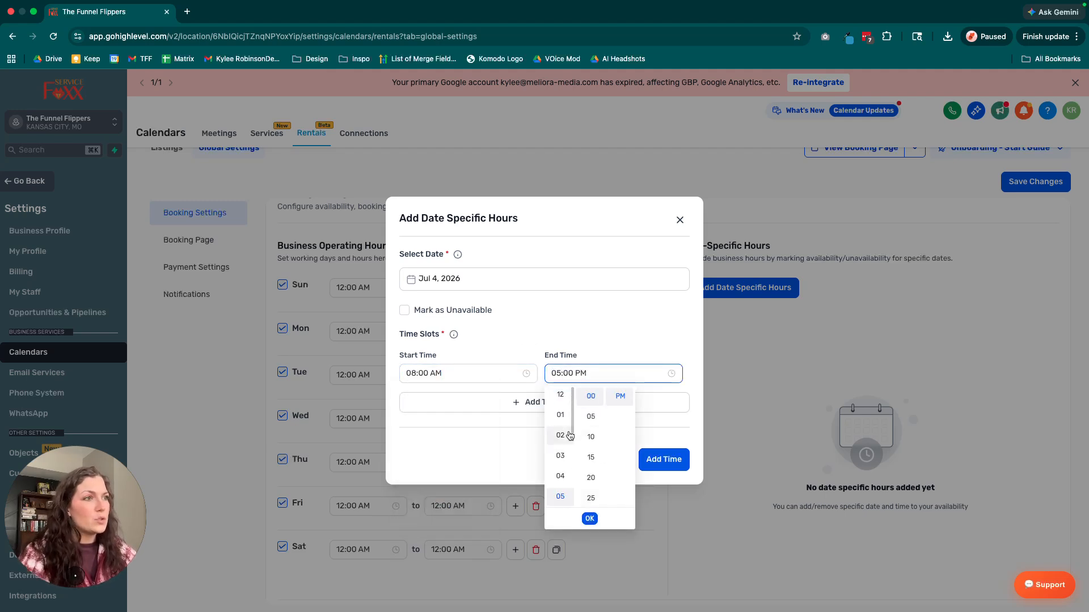
left_click(558, 400)
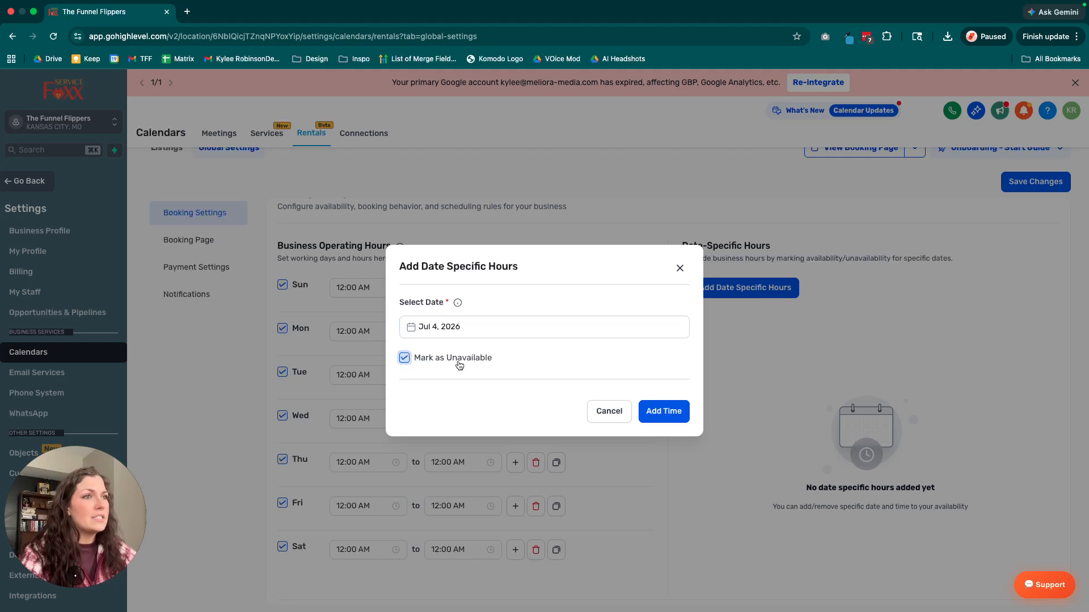
left_click(458, 362)
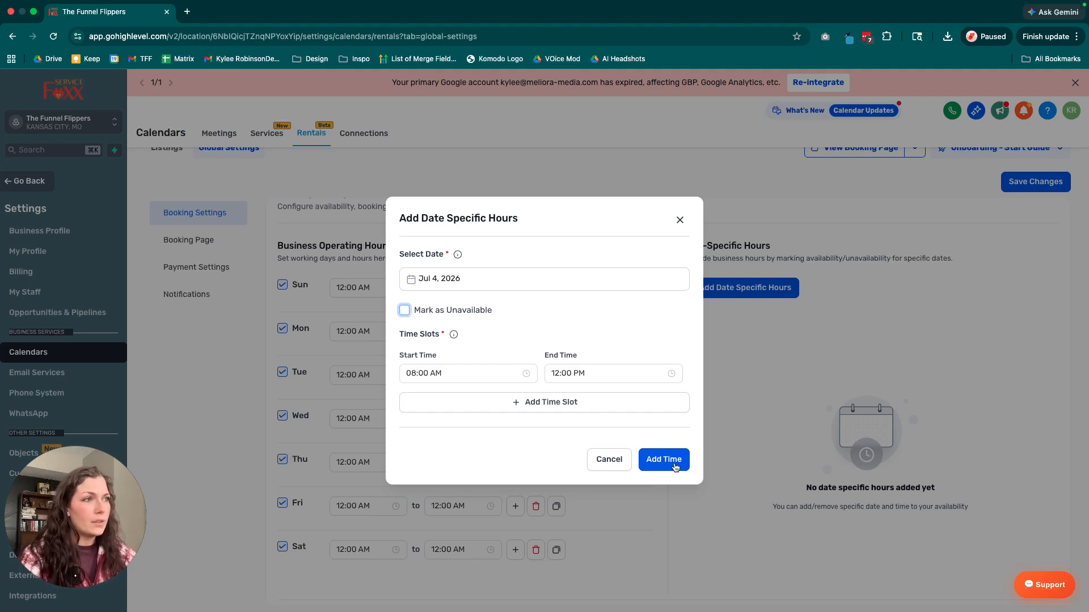
Add a second time slot to the date-specific hours and remove it again.
left_click(573, 404)
left_click(408, 393)
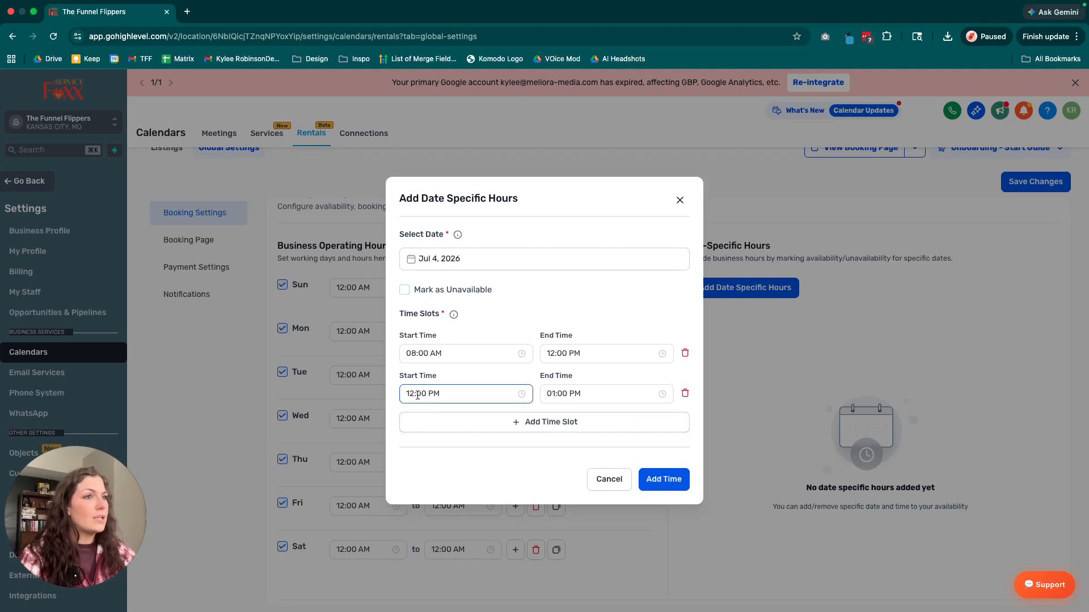
left_click(685, 394)
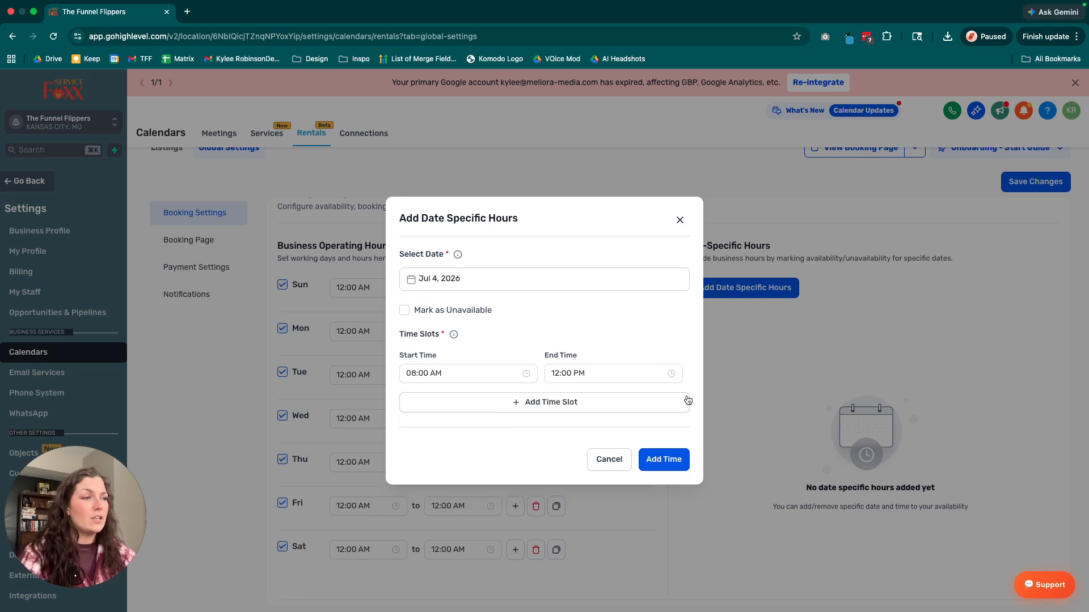
Add the July 4, 2026 hours to the date-specific hours and review the booking settings.
left_click(676, 455)
scroll(718, 422, "down", 2)
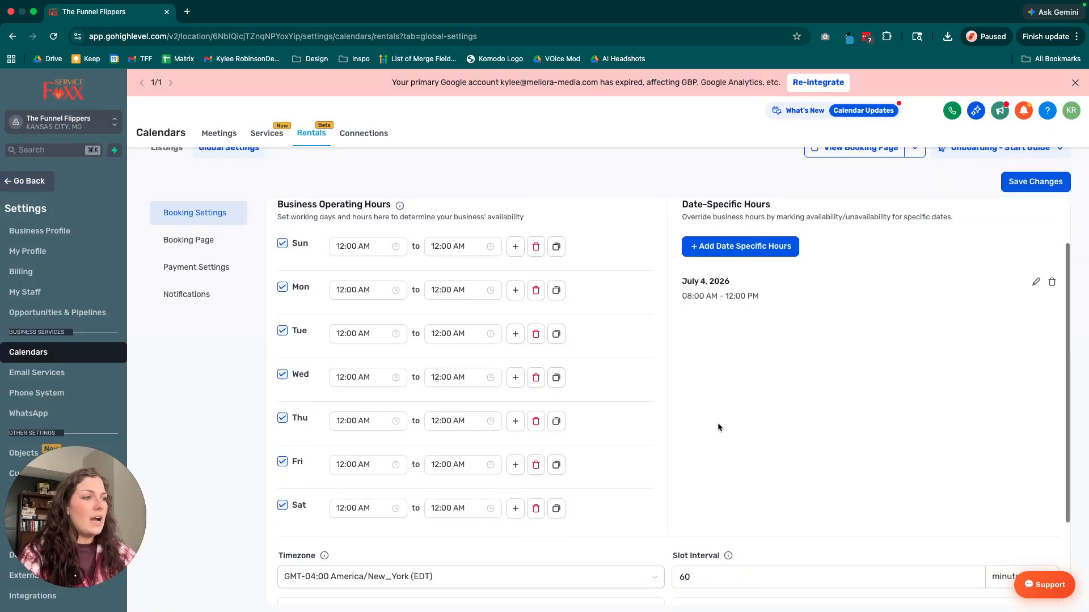
mouse_move(680, 259)
left_mouse_down()
mouse_move(757, 275)
mouse_move(672, 264)
left_mouse_up()
left_click(724, 305)
scroll(733, 336, "down", 2)
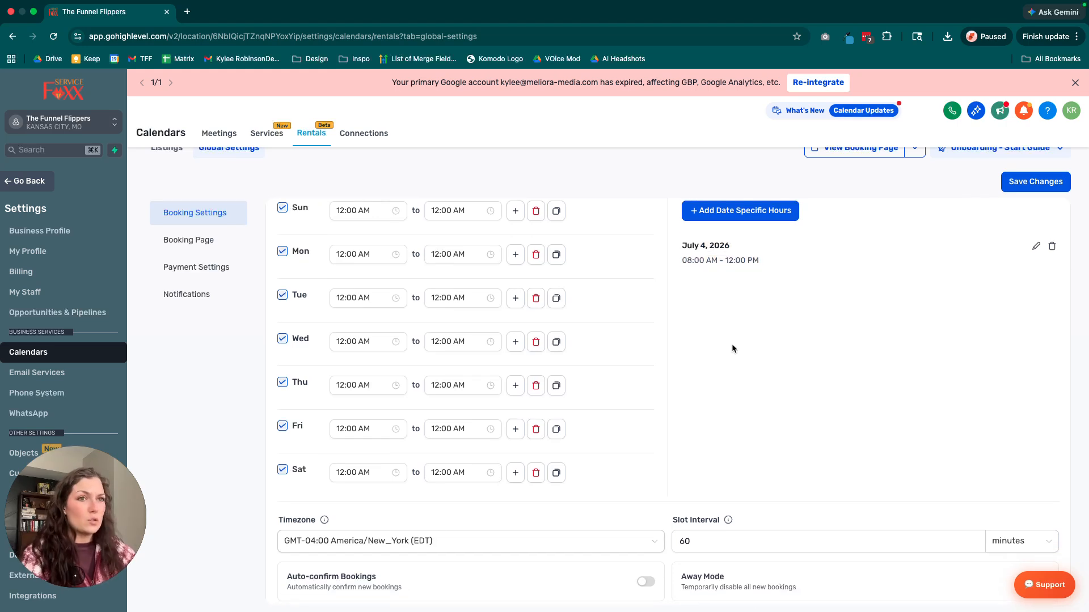
scroll(728, 362, "up", 3)
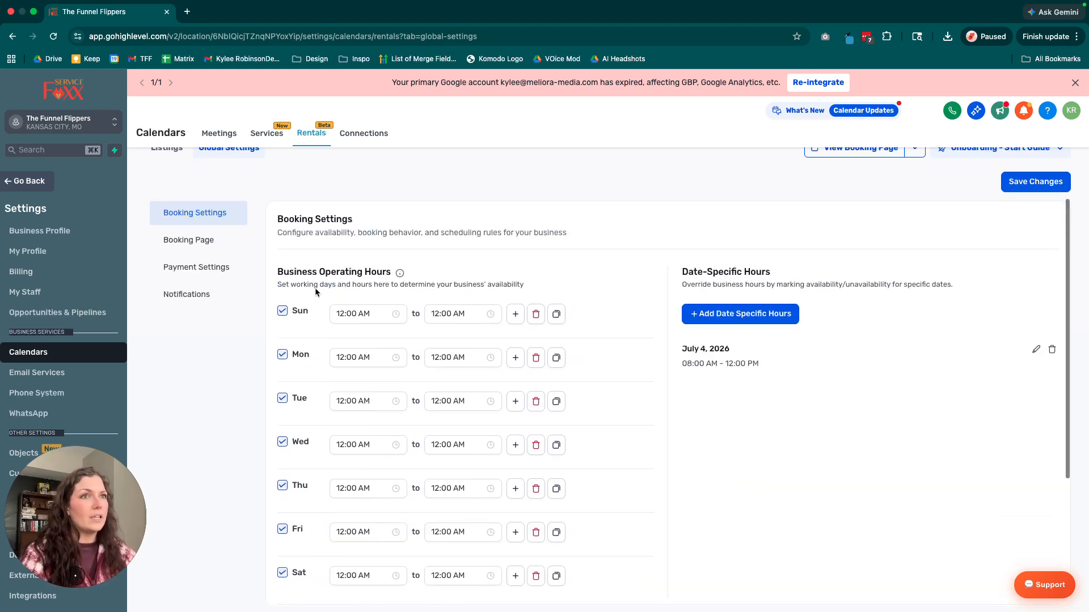
Open the booking page settings and review the branding, customization and form options.
left_click(190, 243)
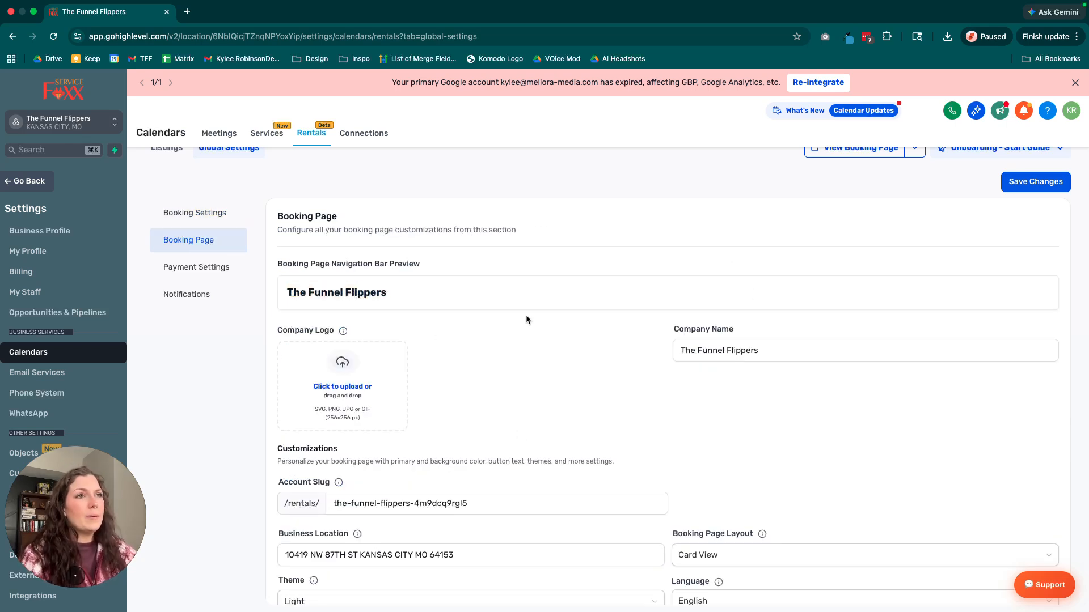
scroll(581, 375, "down", 2)
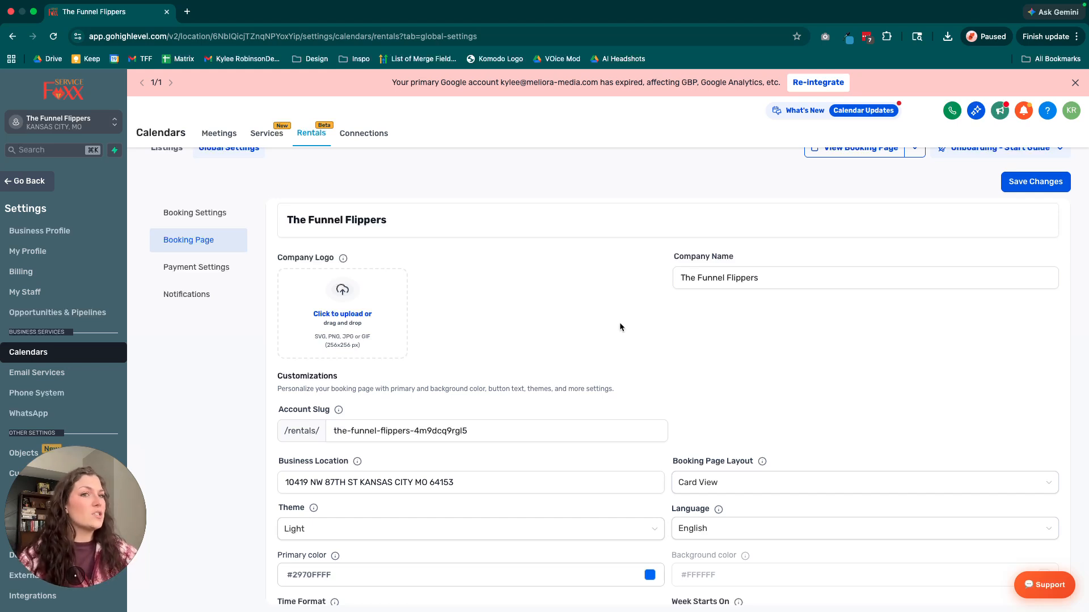
scroll(220, 199, "up", 1)
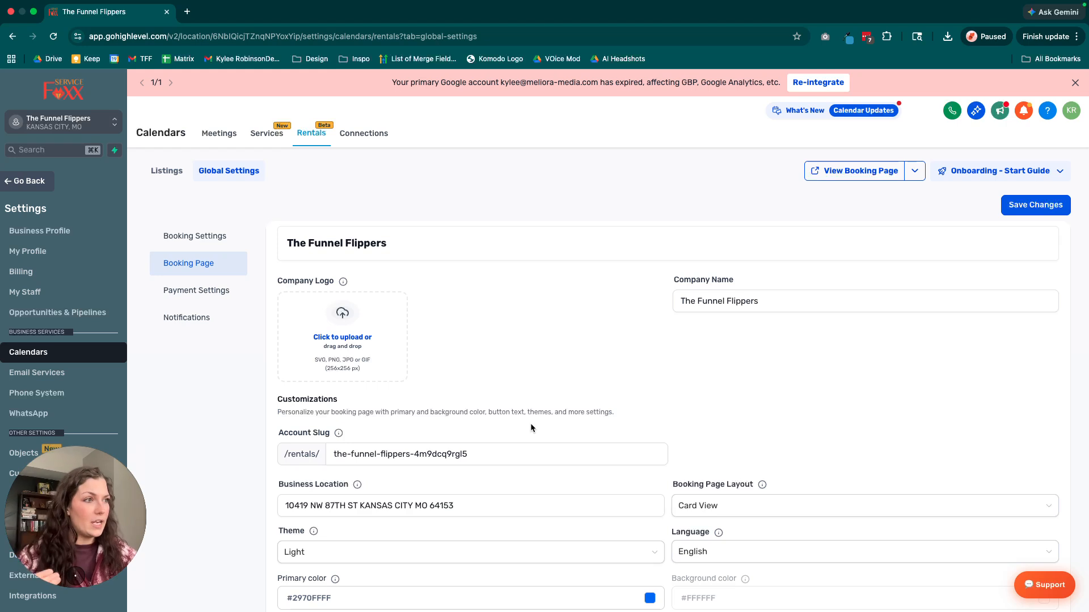
scroll(529, 423, "down", 9)
scroll(530, 423, "up", 9)
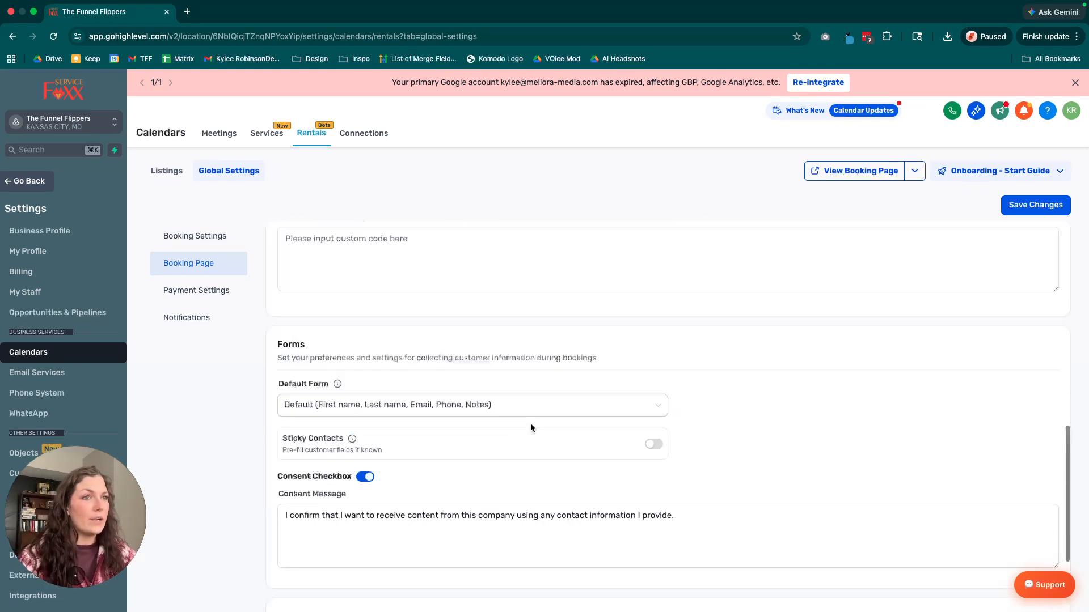
Open the rental payment settings and switch the payment mode to Live and back to Test.
left_click(218, 305)
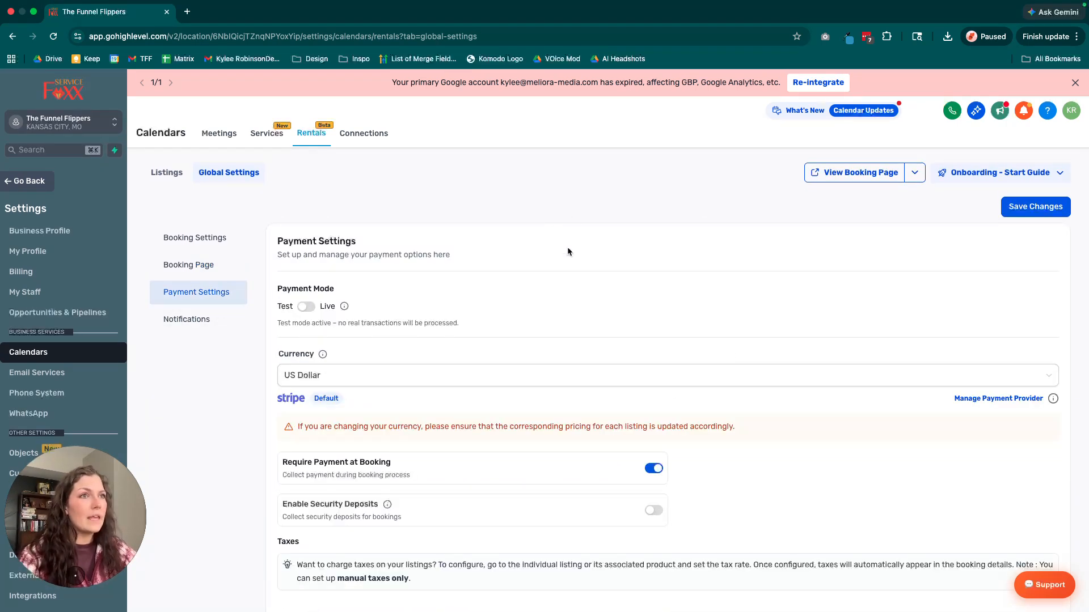
scroll(574, 312, "down", 1)
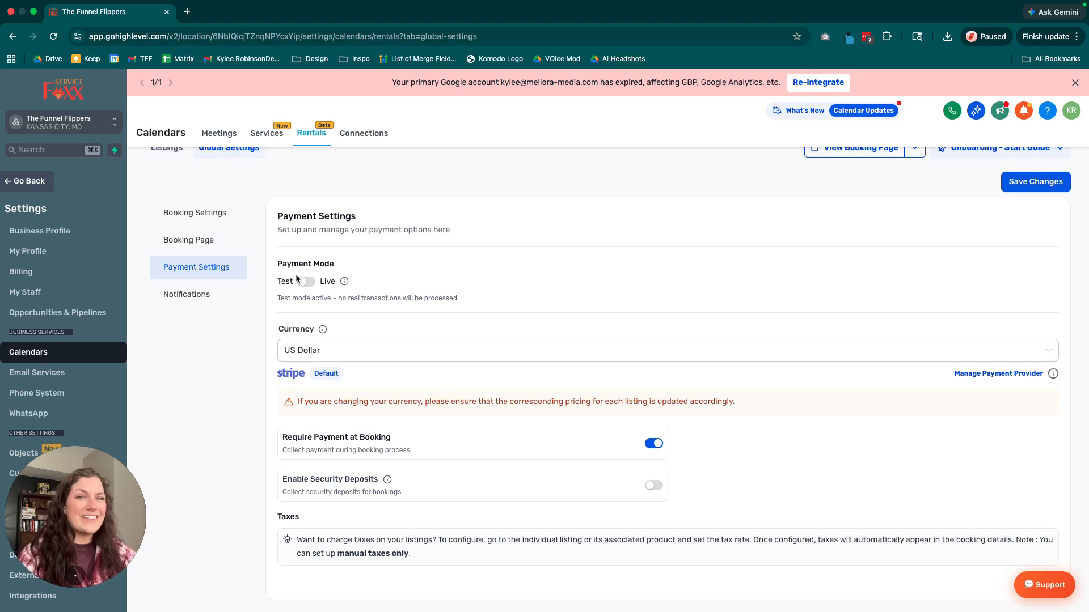
left_click(306, 282)
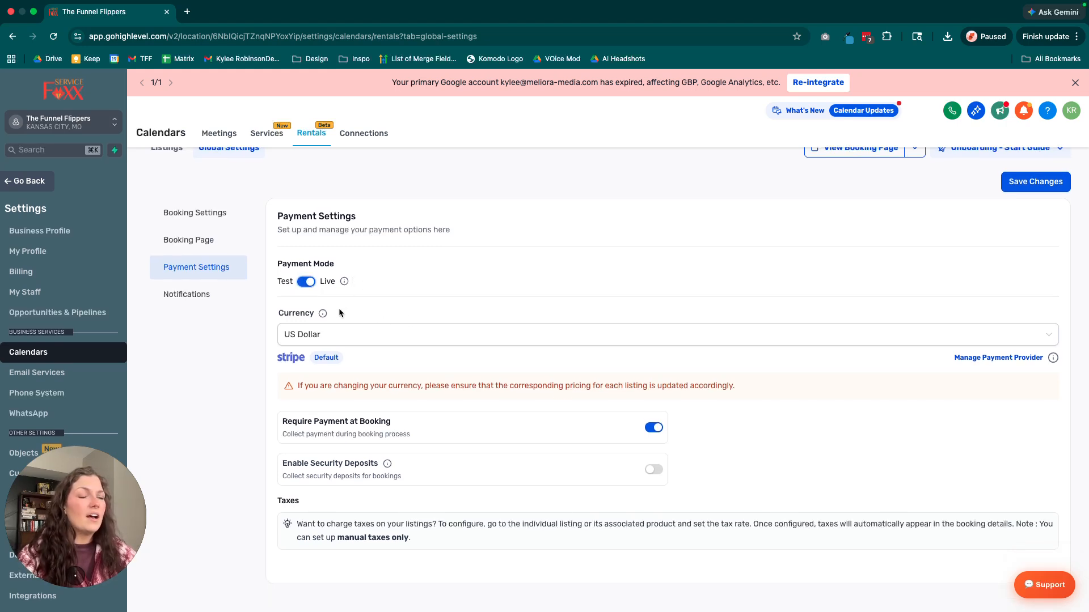
left_click(308, 283)
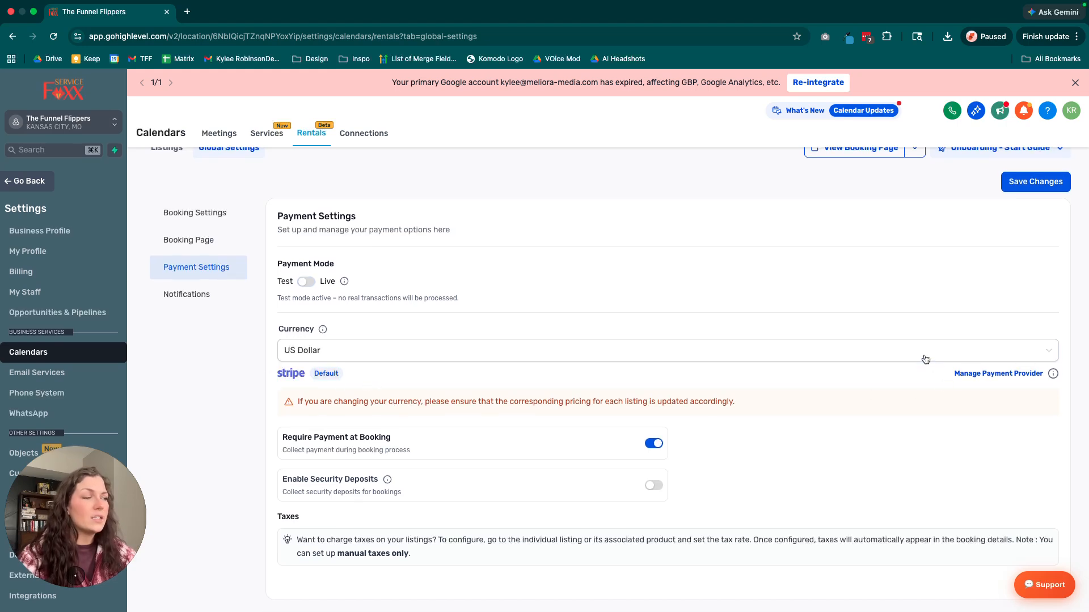
Examine the currency choices and the Require Payment at Booking option.
left_click(509, 356)
left_click(372, 324)
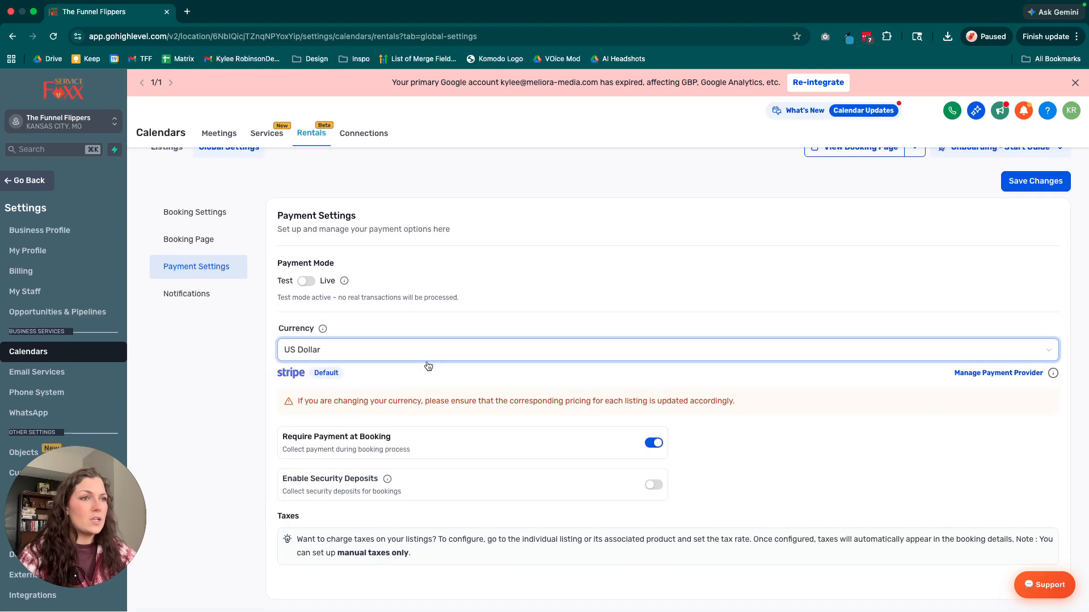
left_click_drag(282, 436, 423, 448)
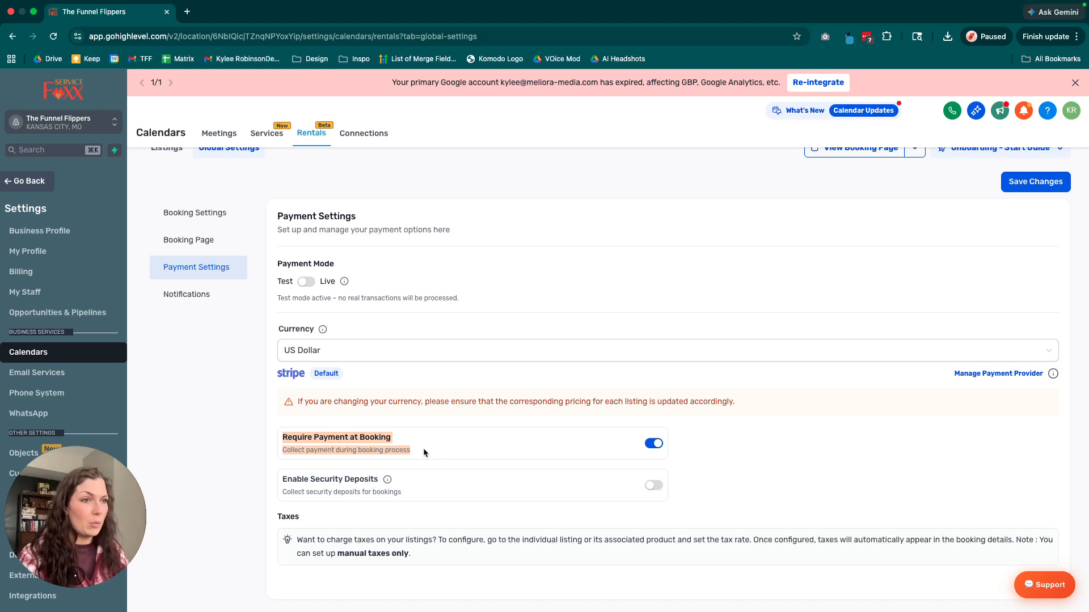
left_click(423, 448)
Enable security deposits for rental bookings and choose Collect Upfront as the collection method.
left_click(653, 485)
scroll(531, 475, "down", 2)
left_click_drag(288, 429, 463, 433)
left_click(462, 433)
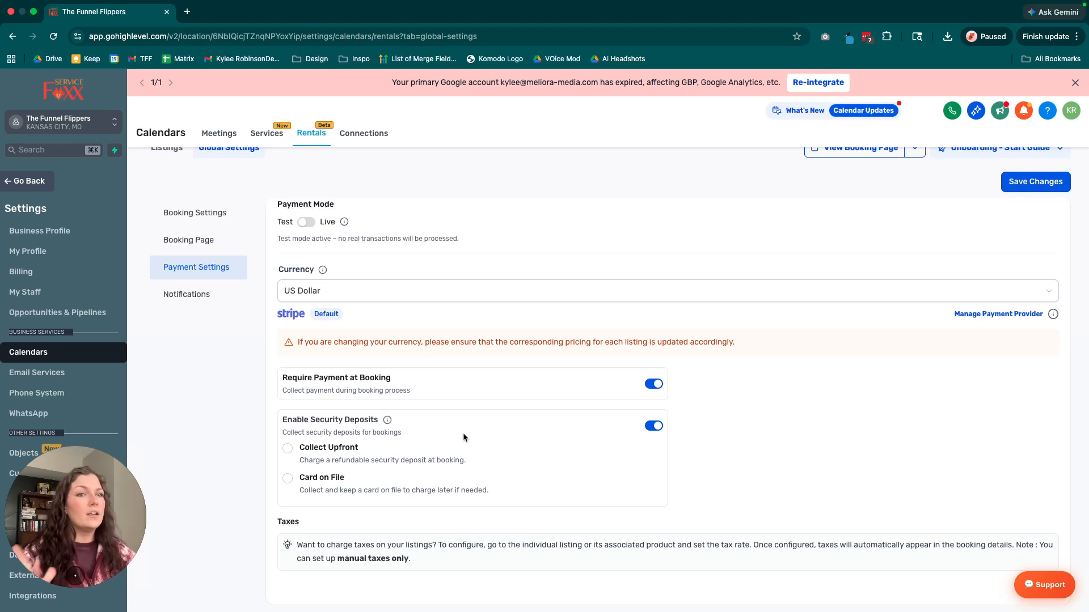
left_click(288, 448)
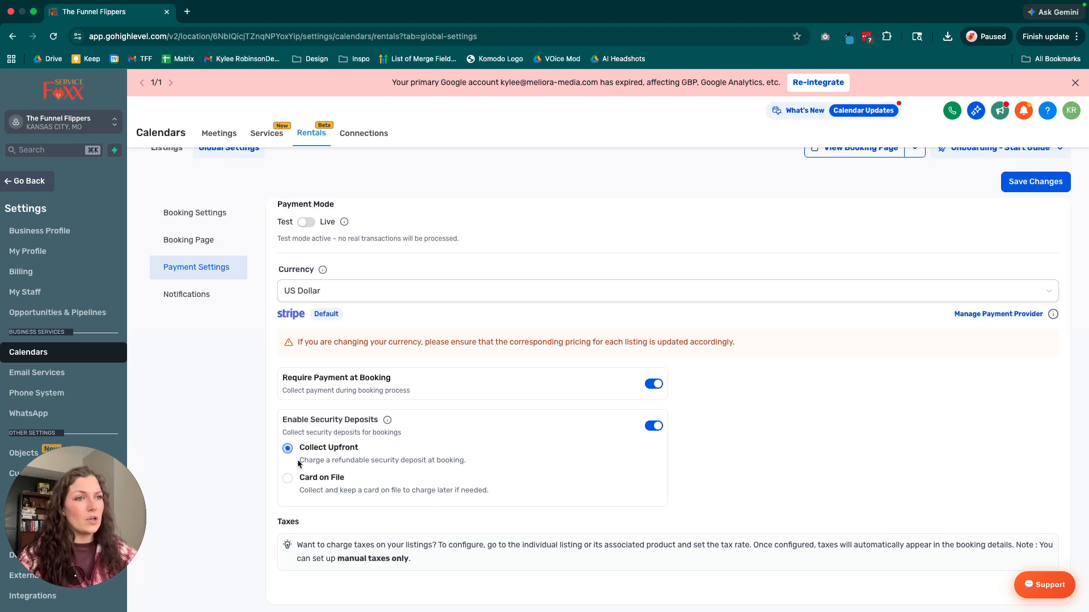
Try the Card on File deposit option, read its note, and switch back to Collect Upfront.
left_click(288, 480)
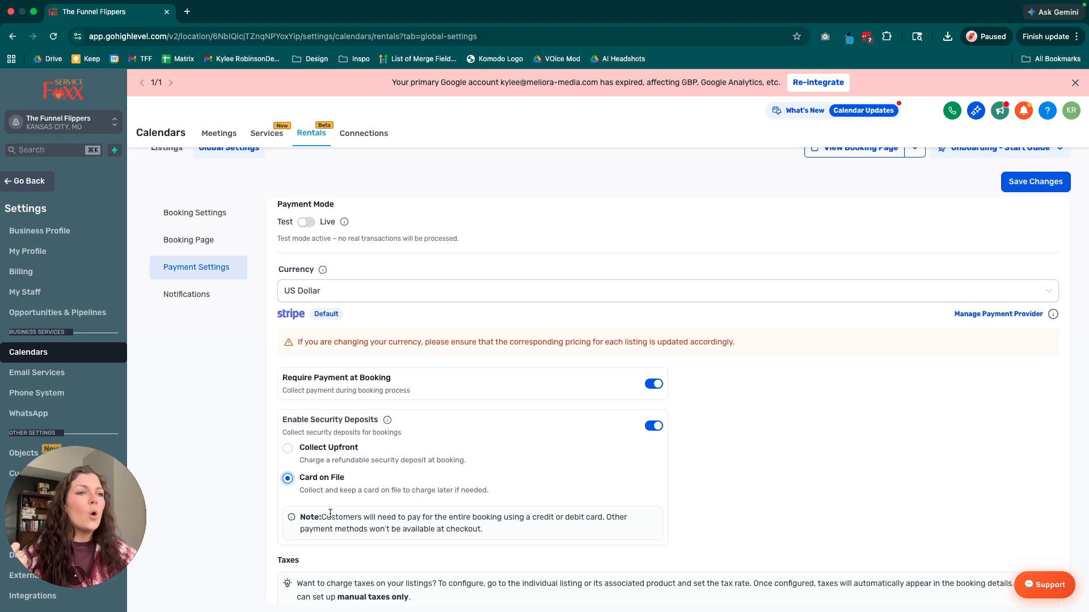
scroll(306, 479, "down", 2)
left_click_drag(321, 476, 502, 493)
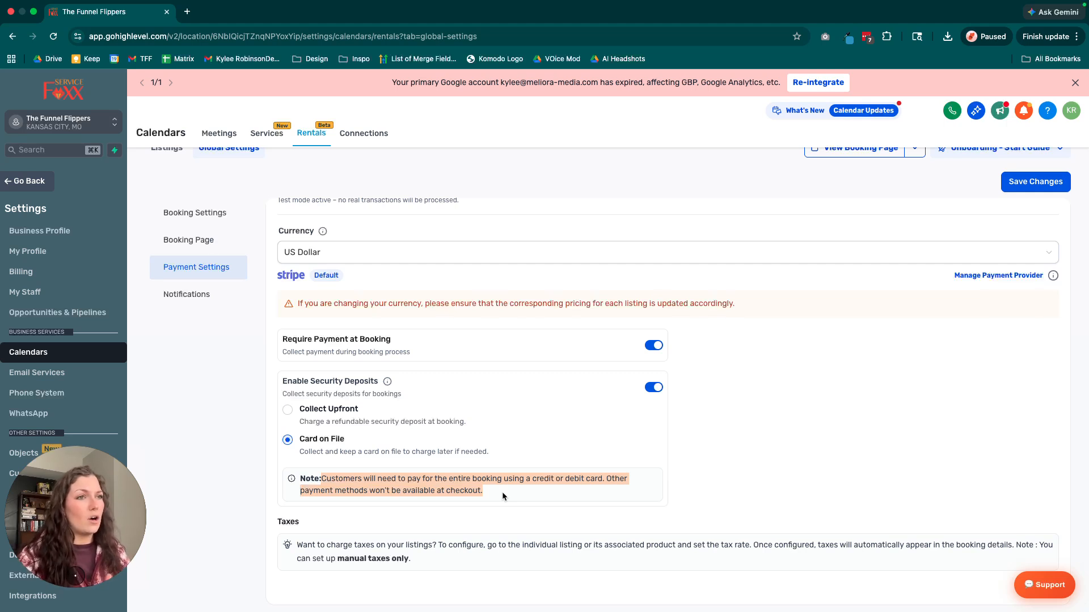
left_click(288, 409)
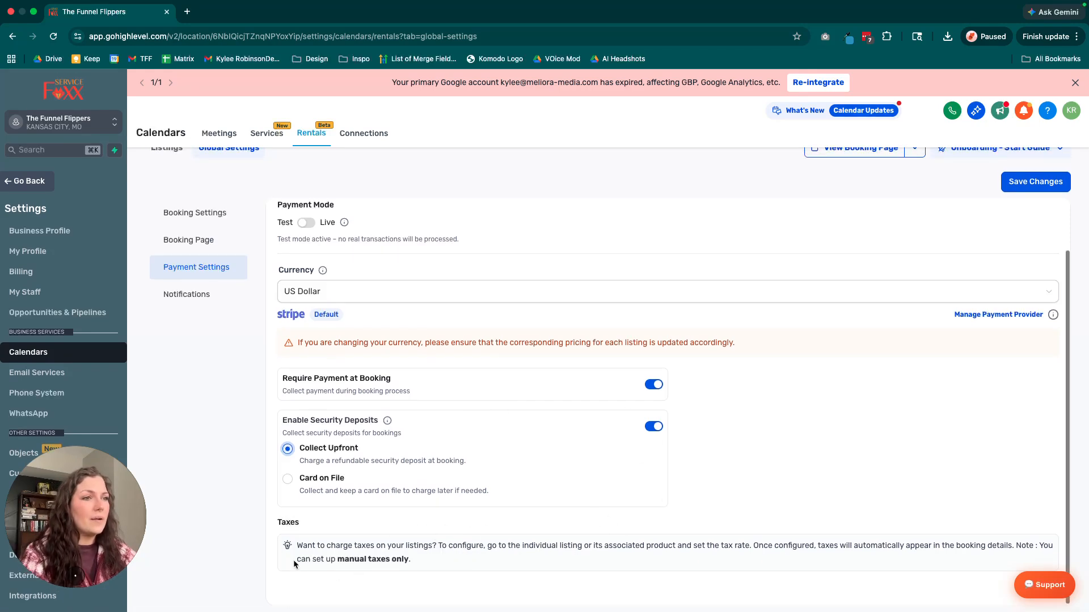
Read the note on how to configure taxes for listings in the payment settings.
scroll(297, 559, "up", 1)
left_click_drag(303, 548, 440, 556)
left_click(304, 547)
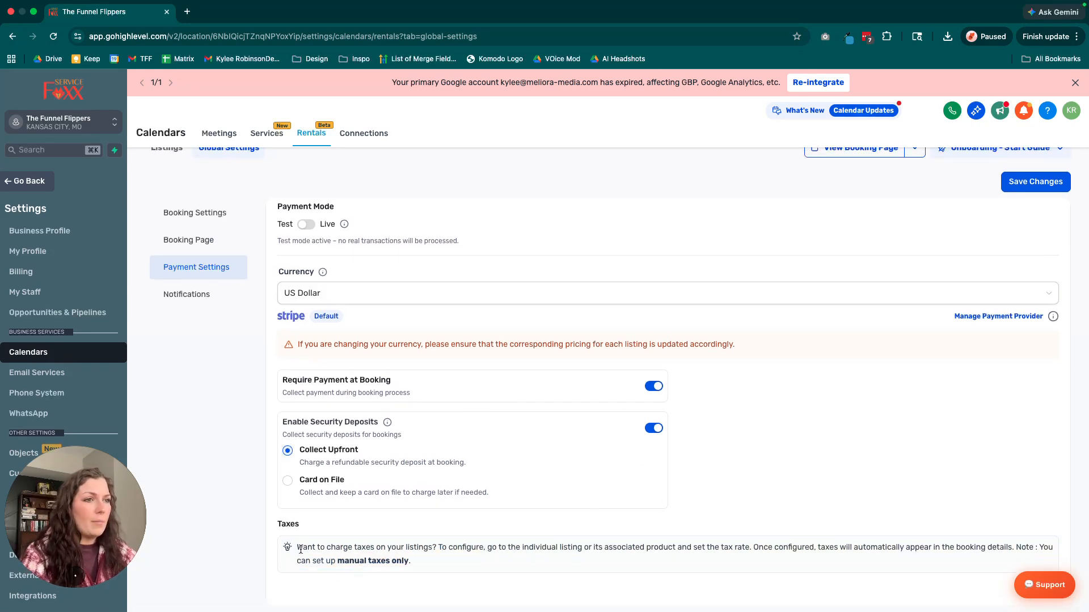
left_click_drag(294, 548, 639, 555)
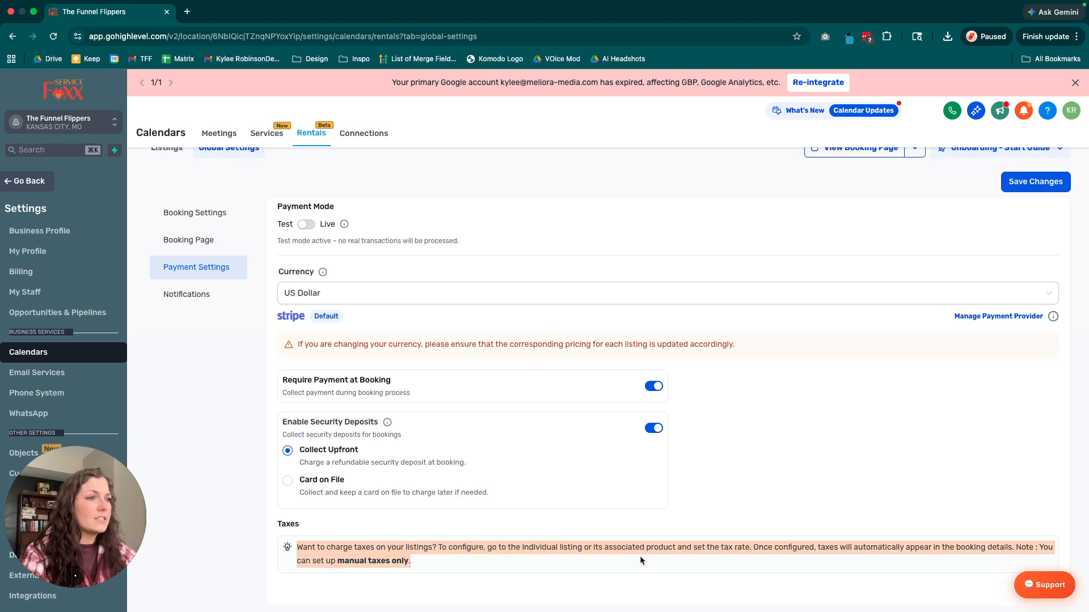
left_click(544, 554)
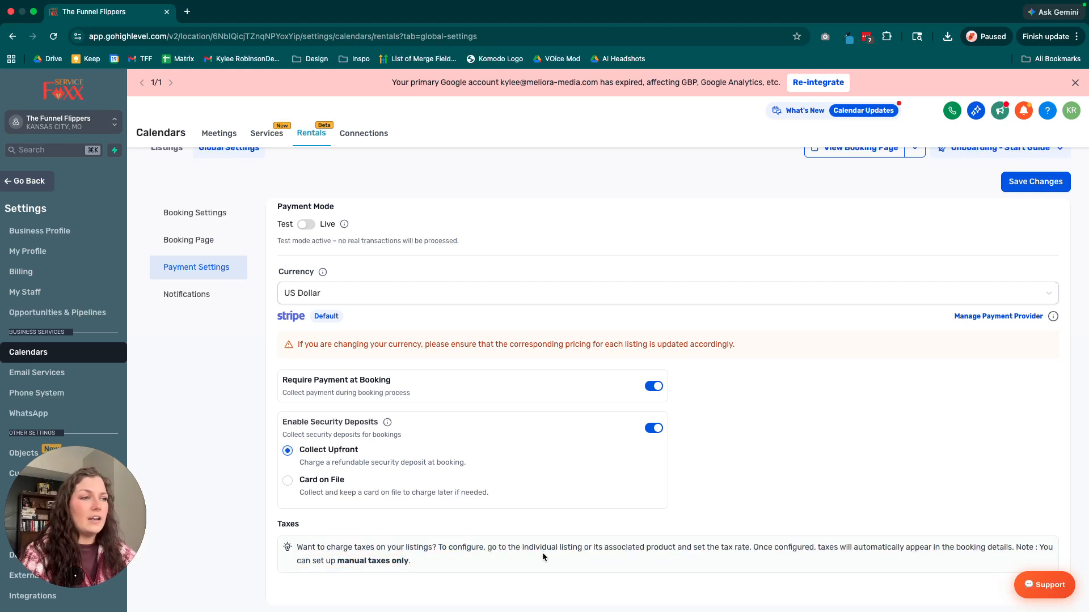
left_click_drag(762, 551, 785, 563)
left_click(786, 564)
scroll(786, 563, "up", 2)
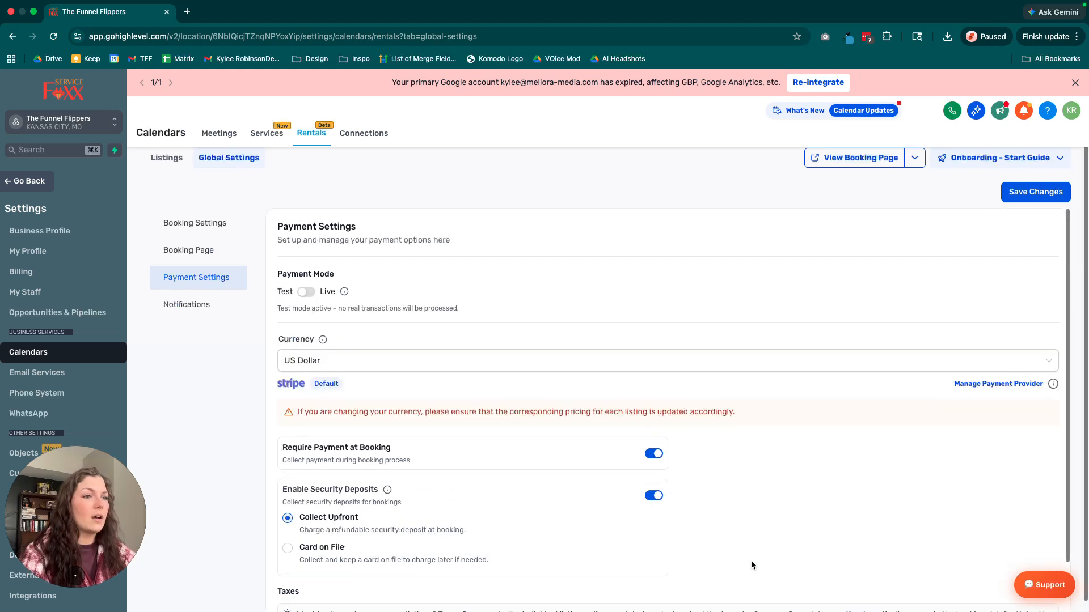
Open the rental notification settings and review the available booking notifications.
left_click(189, 307)
scroll(406, 395, "down", 1)
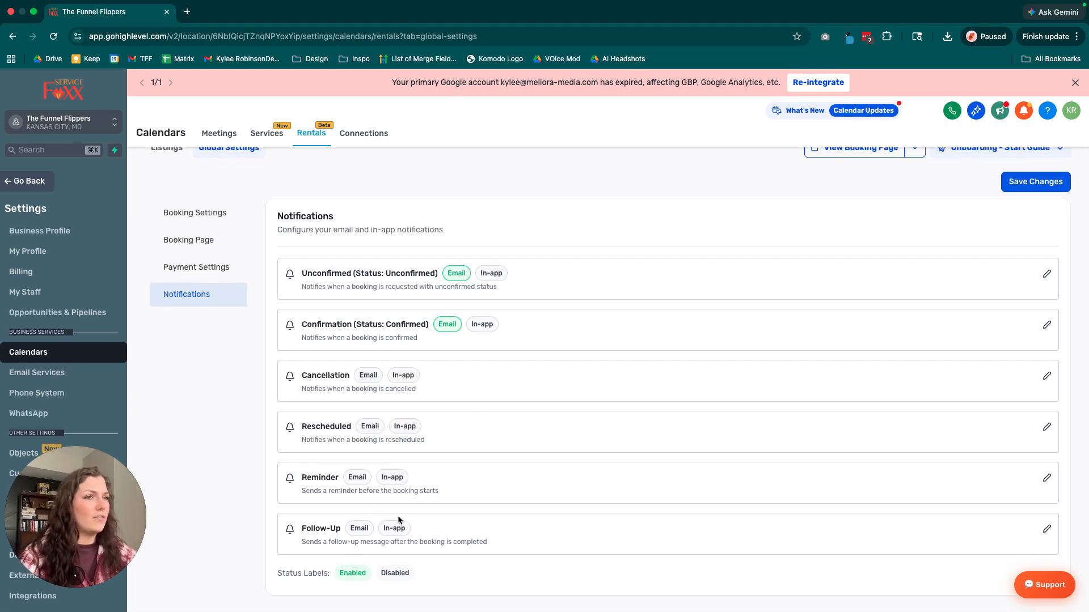
left_click_drag(301, 273, 497, 296)
left_click(328, 273)
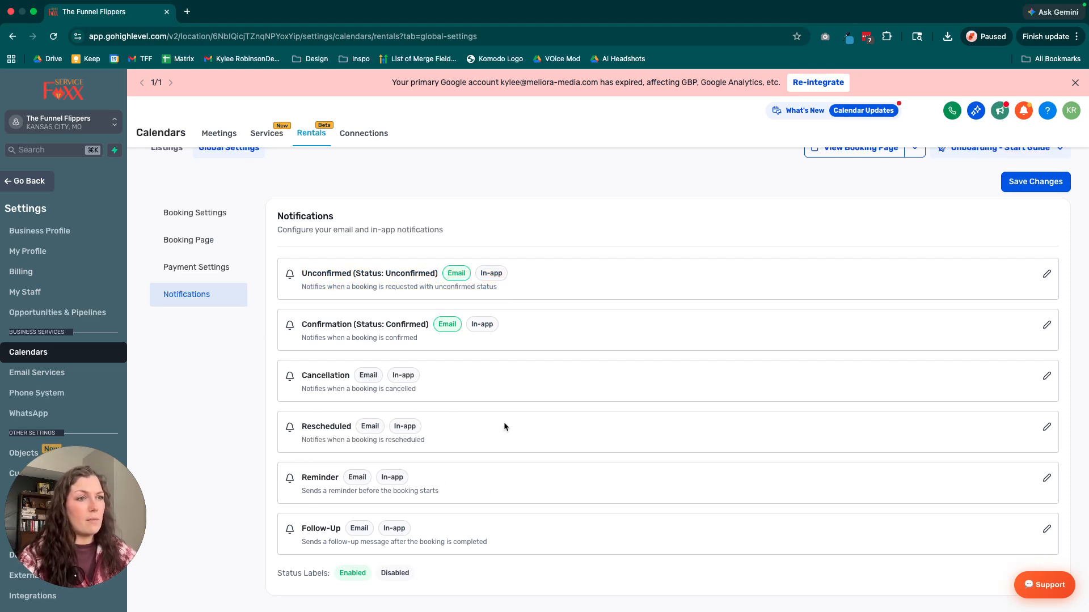
Enable email notifications for the Follow-Up notification, add Contact as a recipient, and open the contact's email settings.
left_click(1046, 529)
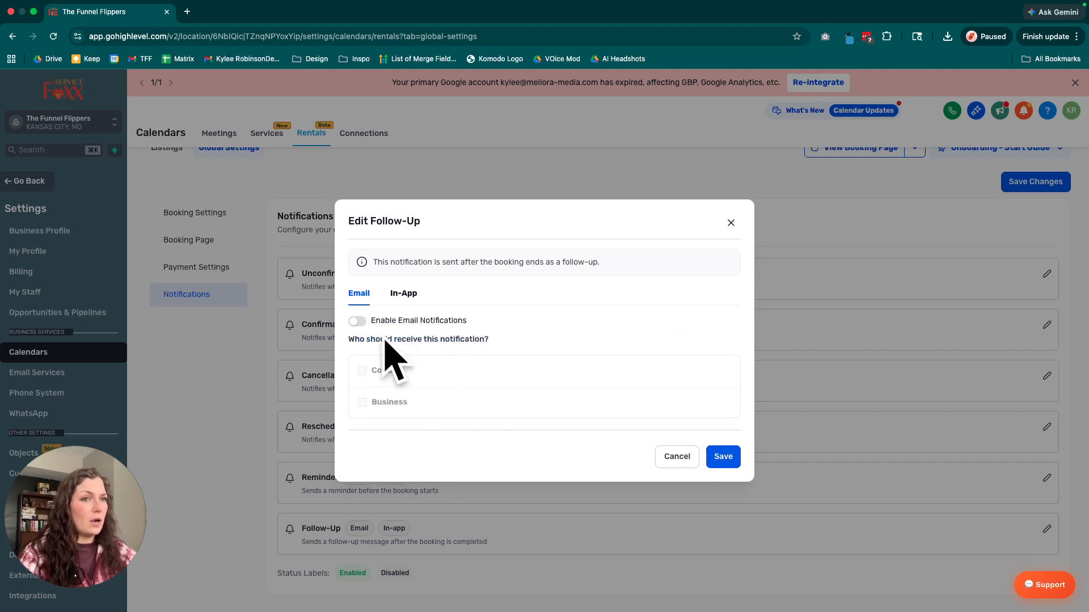
left_click(357, 322)
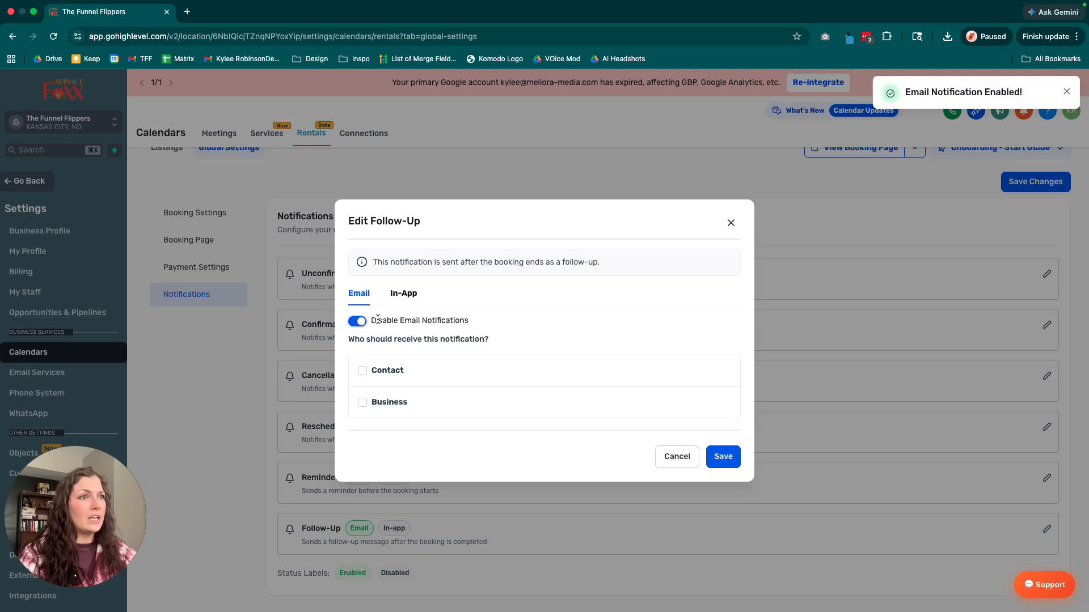
left_click(362, 370)
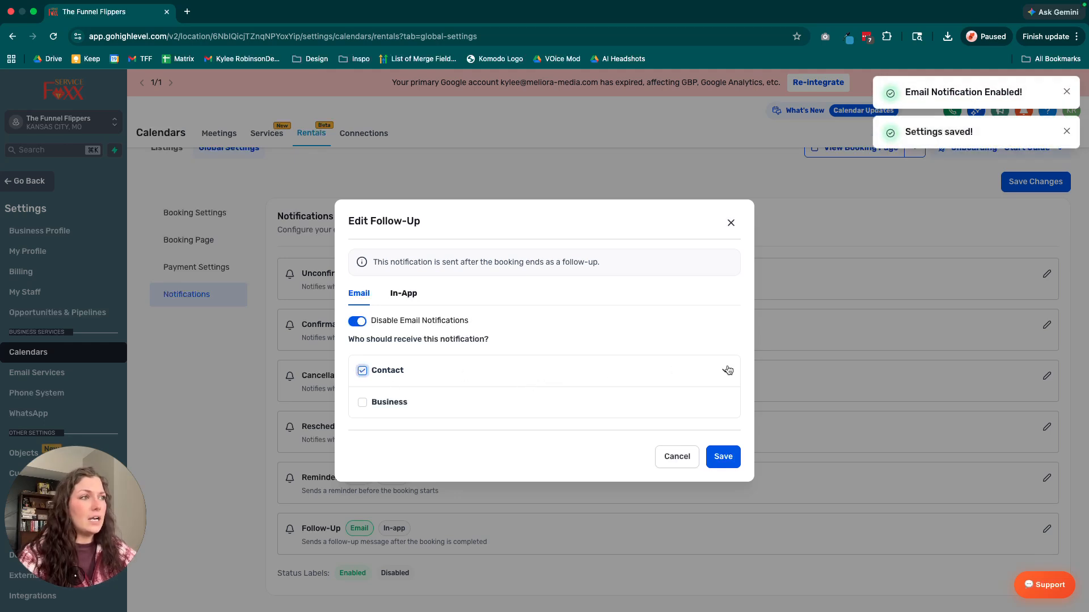
left_click(724, 370)
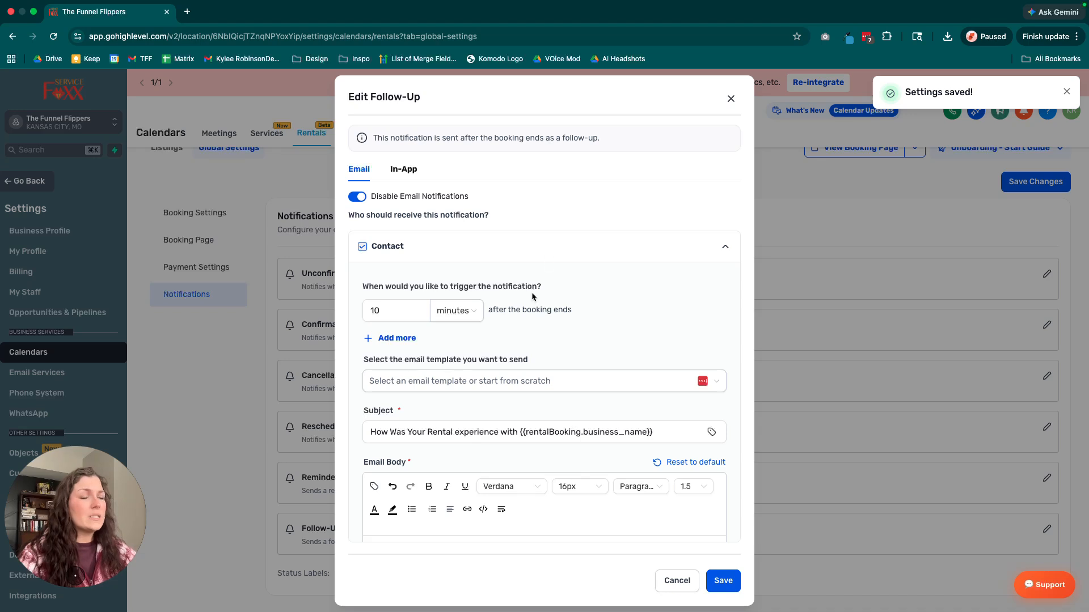
Examine the contact follow-up's trigger timing and the list of email templates available for it.
double_click(371, 309)
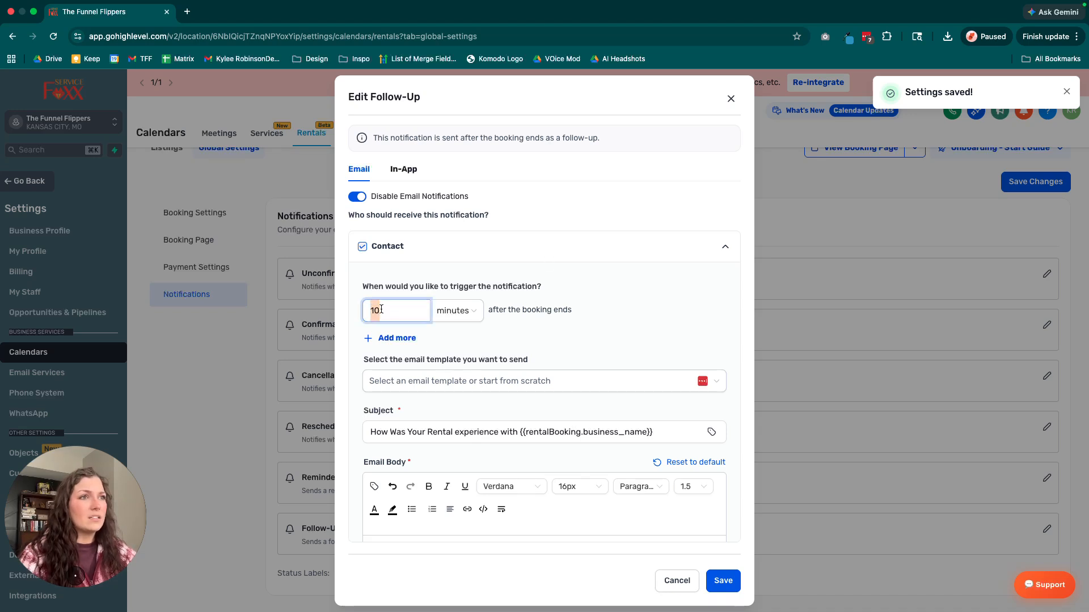
scroll(548, 343, "down", 1)
left_click_drag(489, 278, 582, 279)
scroll(582, 280, "up", 1)
left_click(582, 289)
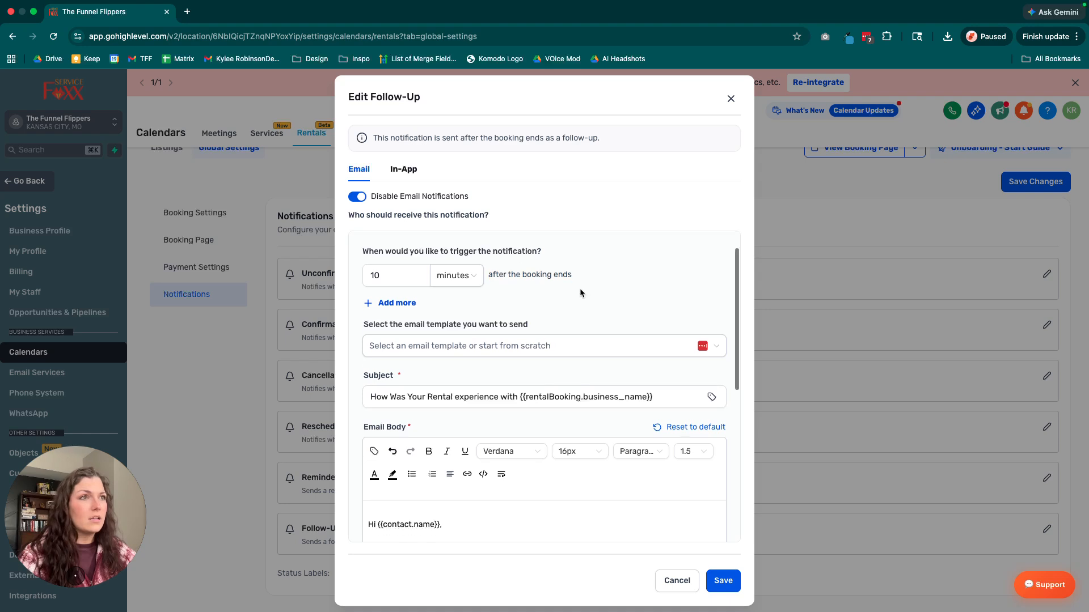
scroll(579, 288, "down", 2)
left_click(505, 288)
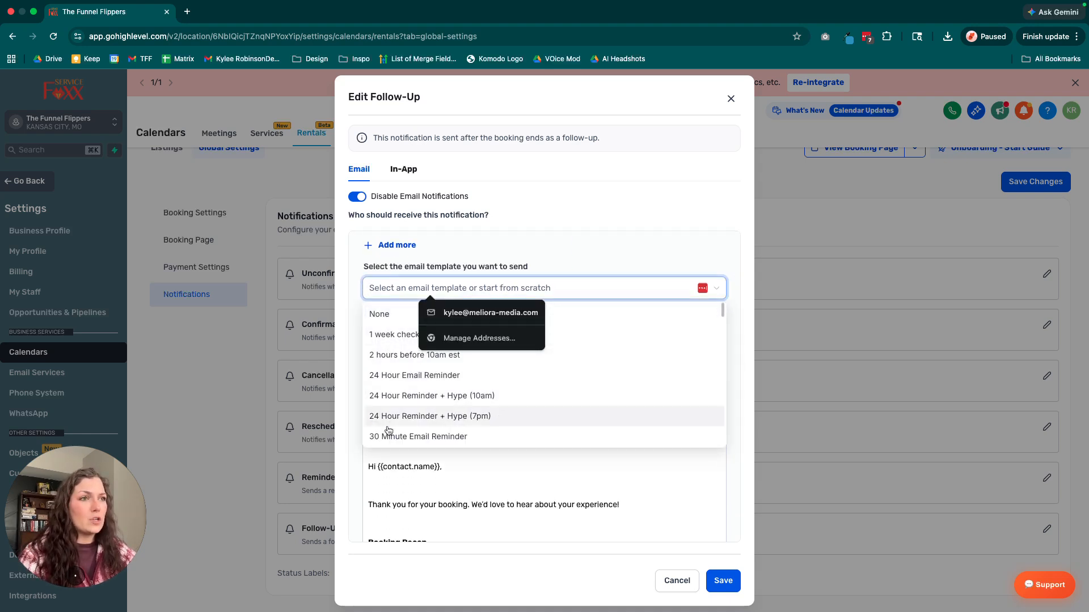
left_click(581, 250)
scroll(541, 311, "down", 1)
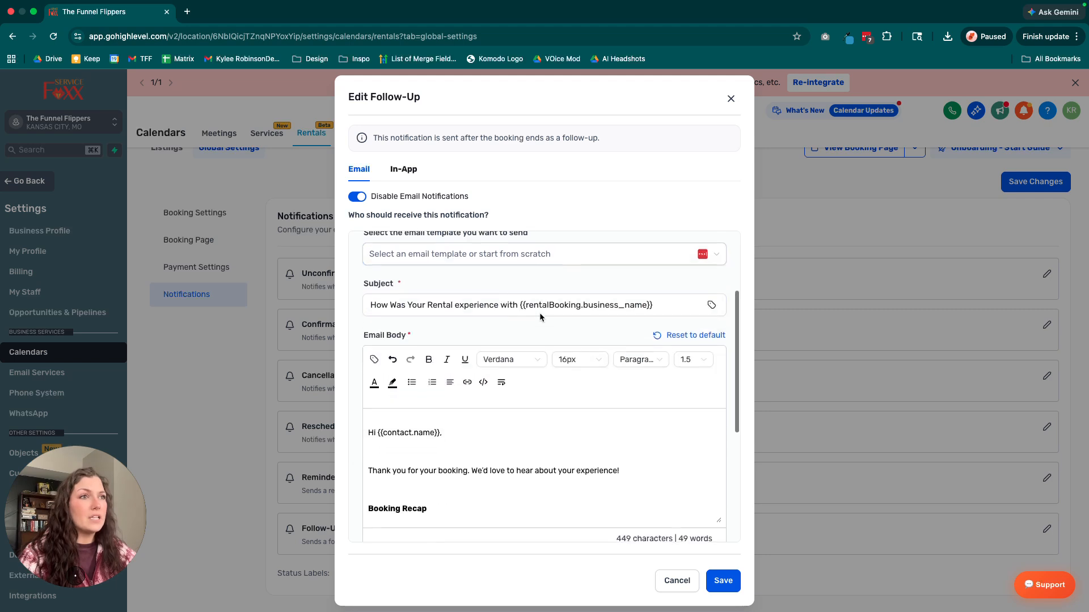
Examine the subject line of the contact's follow-up email, including its business name merge field.
left_click(446, 273)
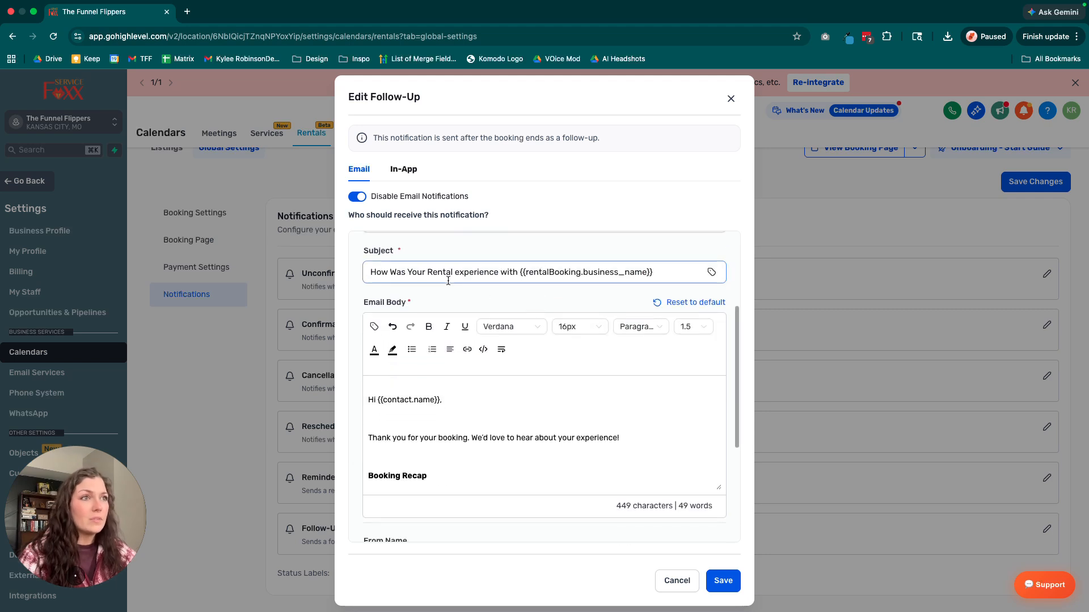
scroll(371, 272, "down", 1)
left_click(371, 272)
left_click(474, 267)
left_click(479, 247)
left_click(420, 269)
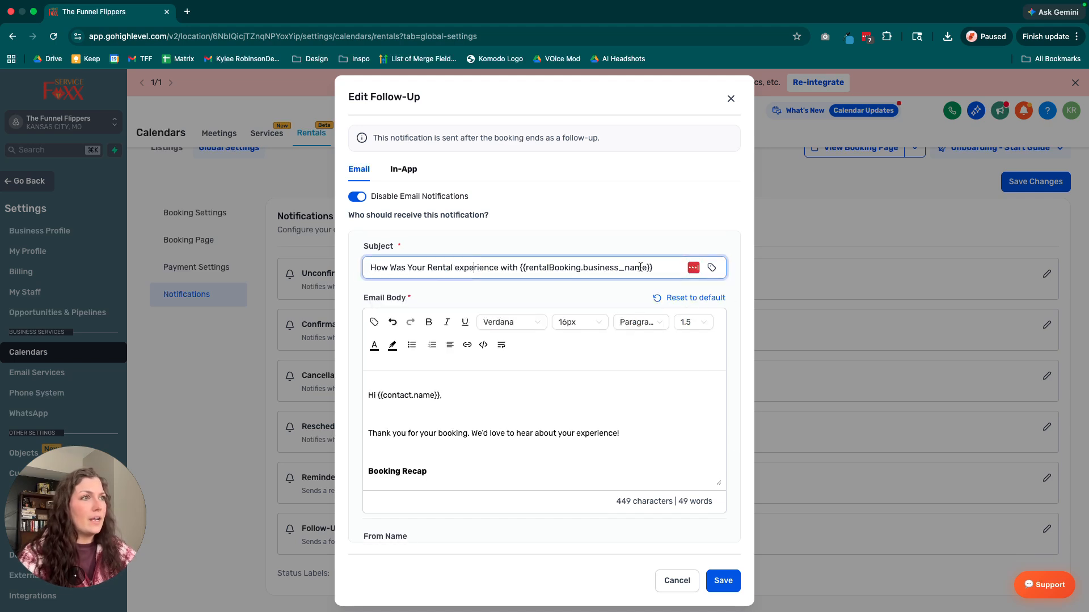
left_click_drag(660, 268, 388, 268)
left_click(524, 240)
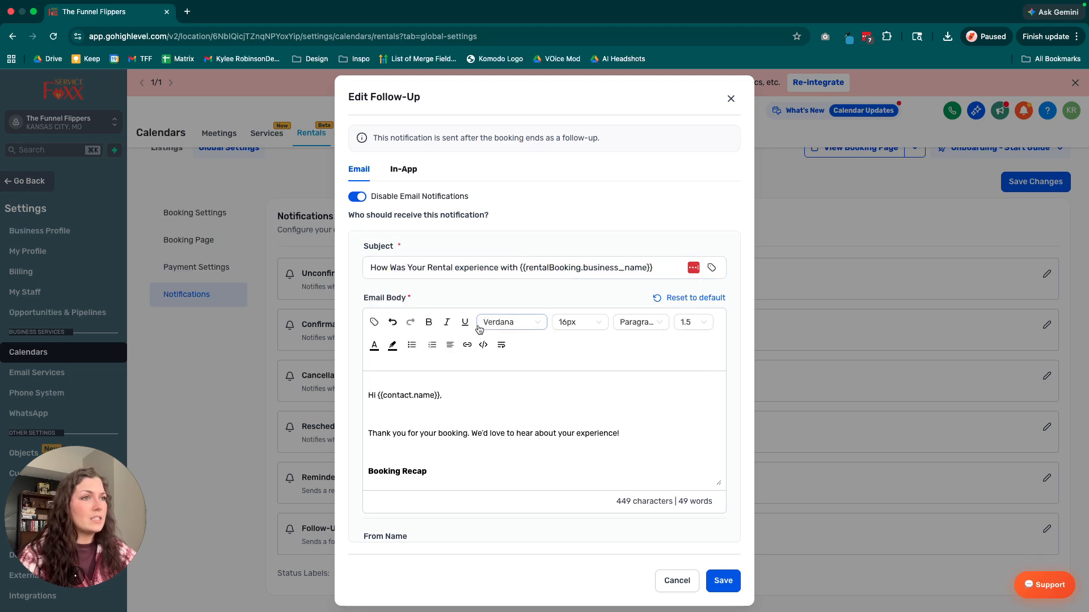
Read through the contact's follow-up email body, checking the booking recap, the listing details loop and the closing text.
scroll(474, 337, "down", 2)
scroll(475, 336, "down", 5)
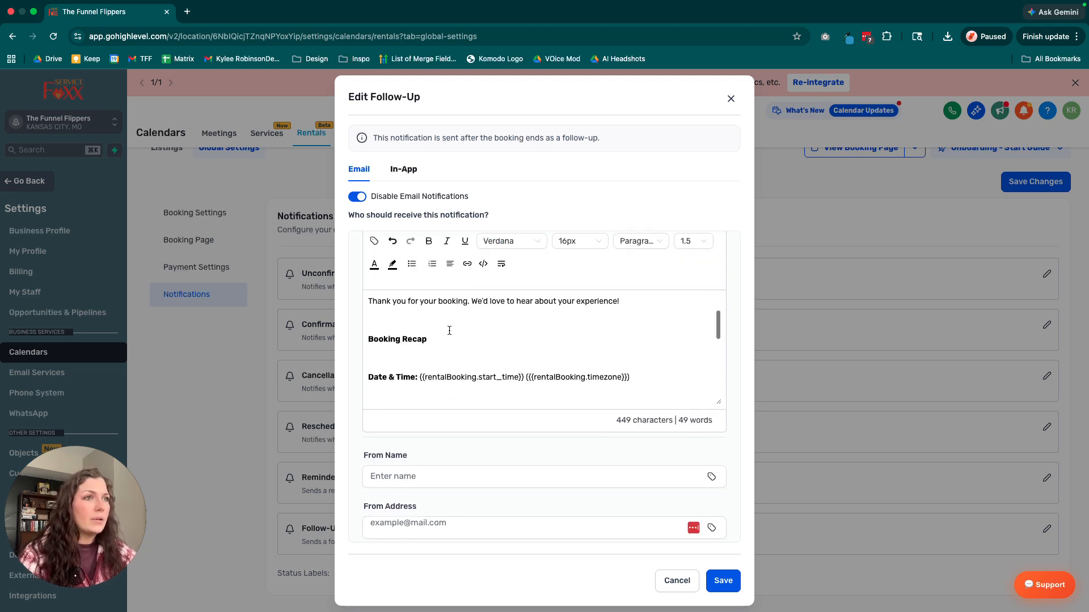
scroll(466, 333, "down", 6)
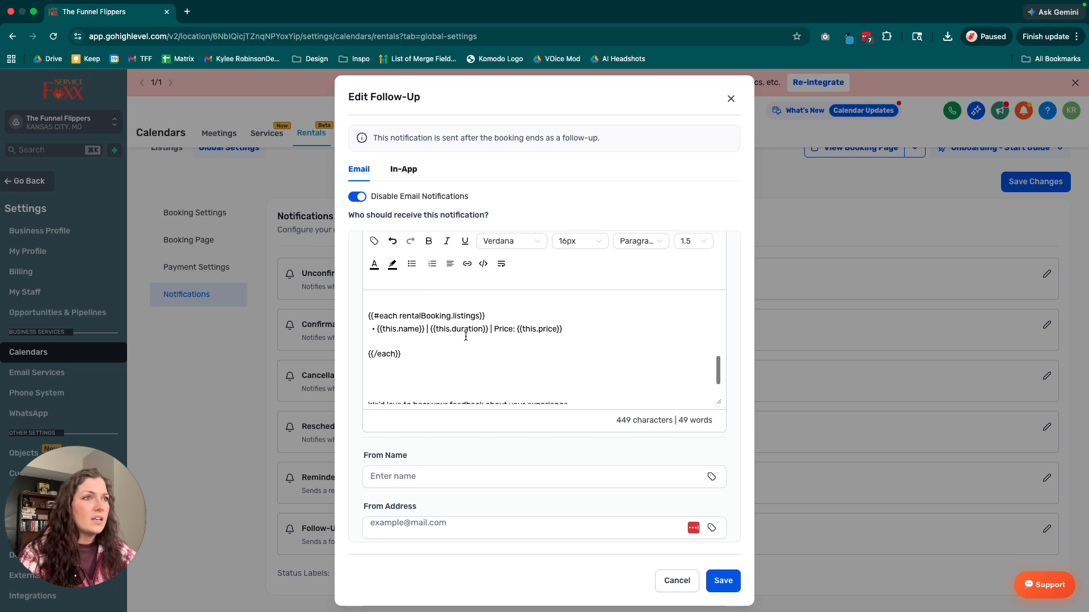
scroll(496, 354, "down", 1)
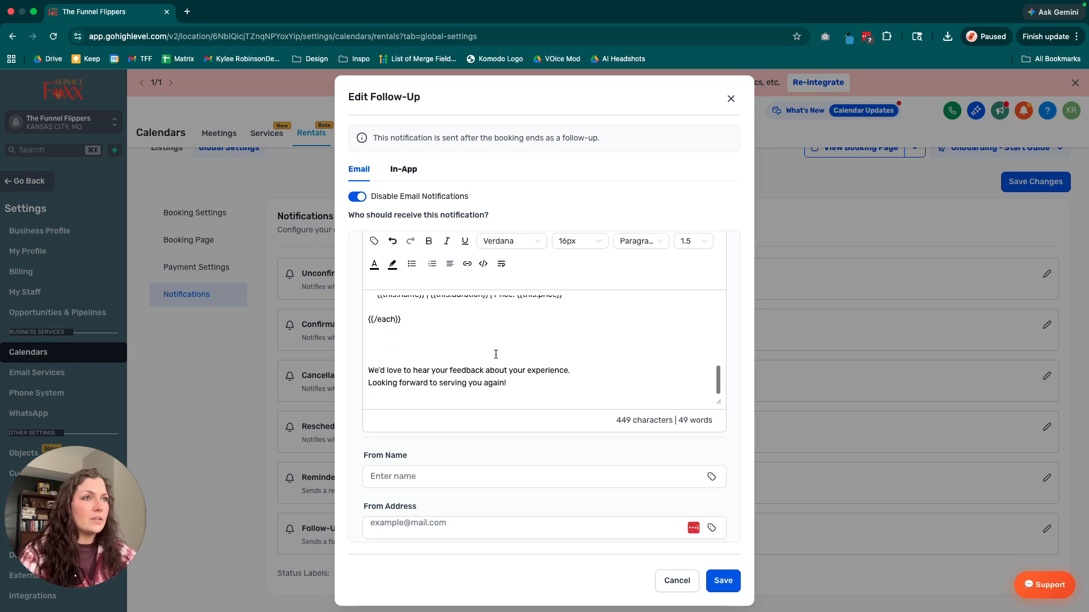
scroll(496, 354, "up", 2)
scroll(496, 354, "up", 1)
left_click_drag(420, 369, 368, 329)
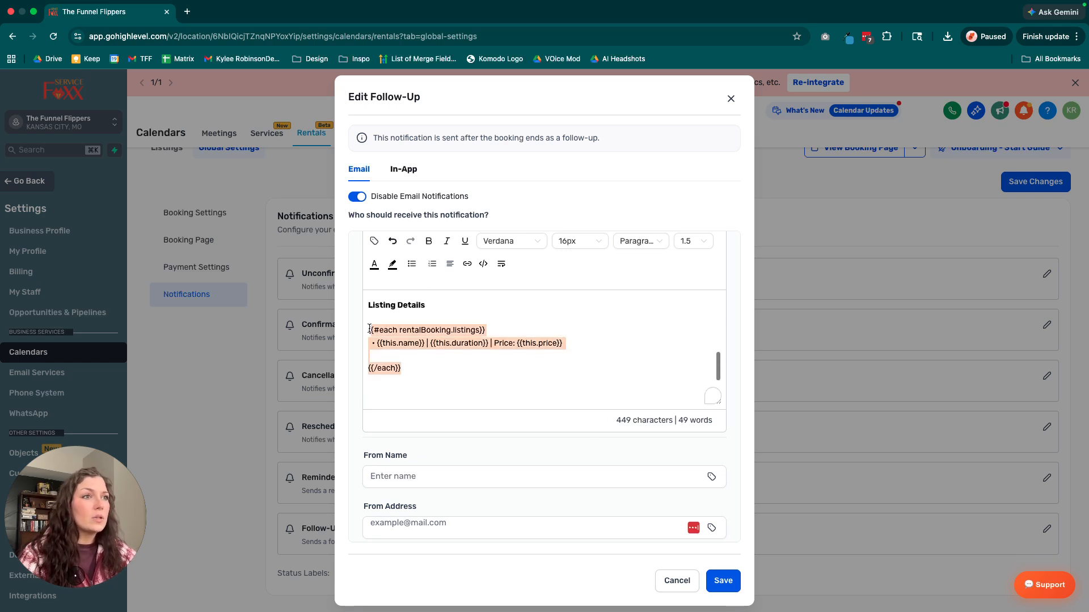
left_click(419, 372)
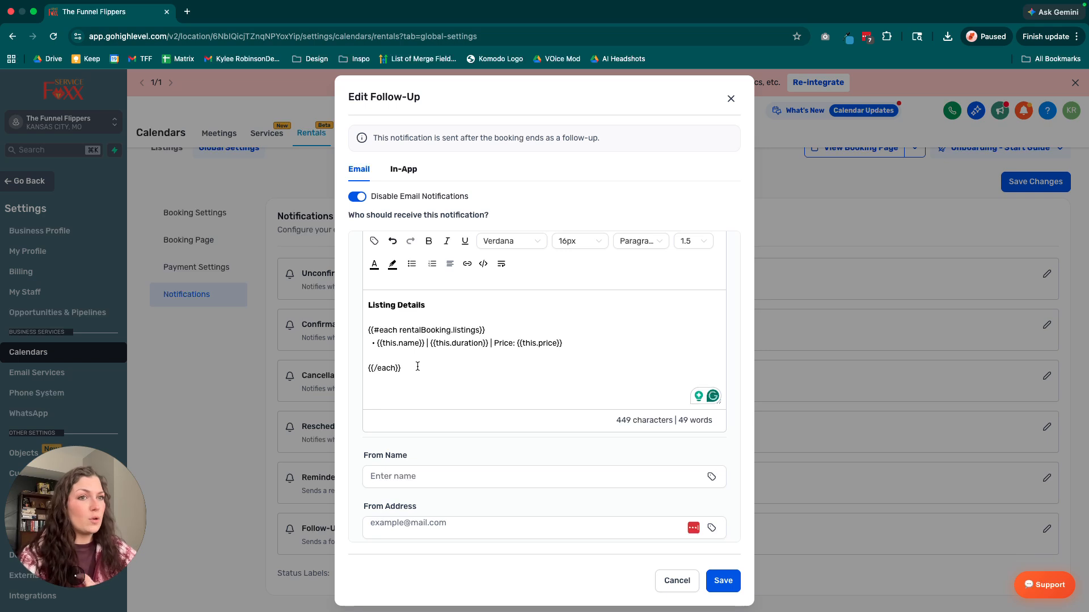
scroll(453, 378, "down", 5)
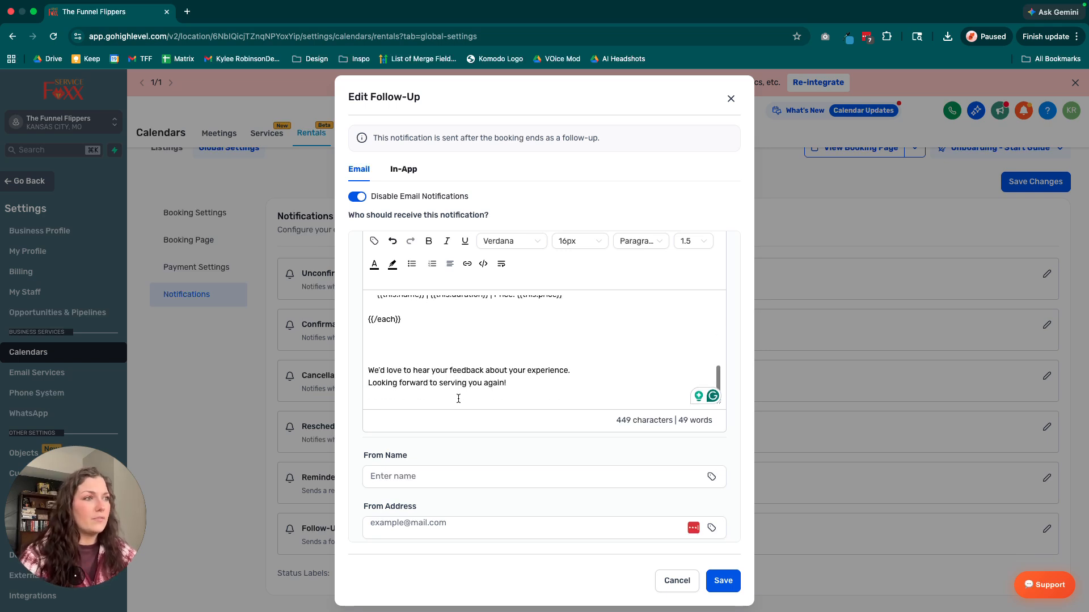
Check the From Name, From Address and Test Email fields of the contact's follow-up email.
left_click(418, 369)
left_click(446, 417)
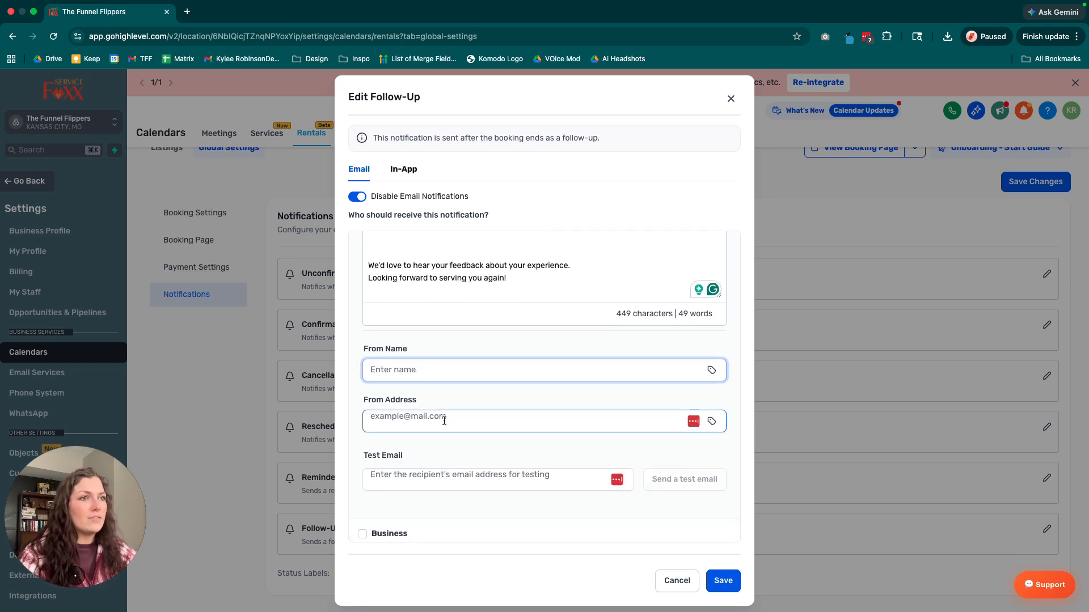
scroll(445, 417, "down", 1)
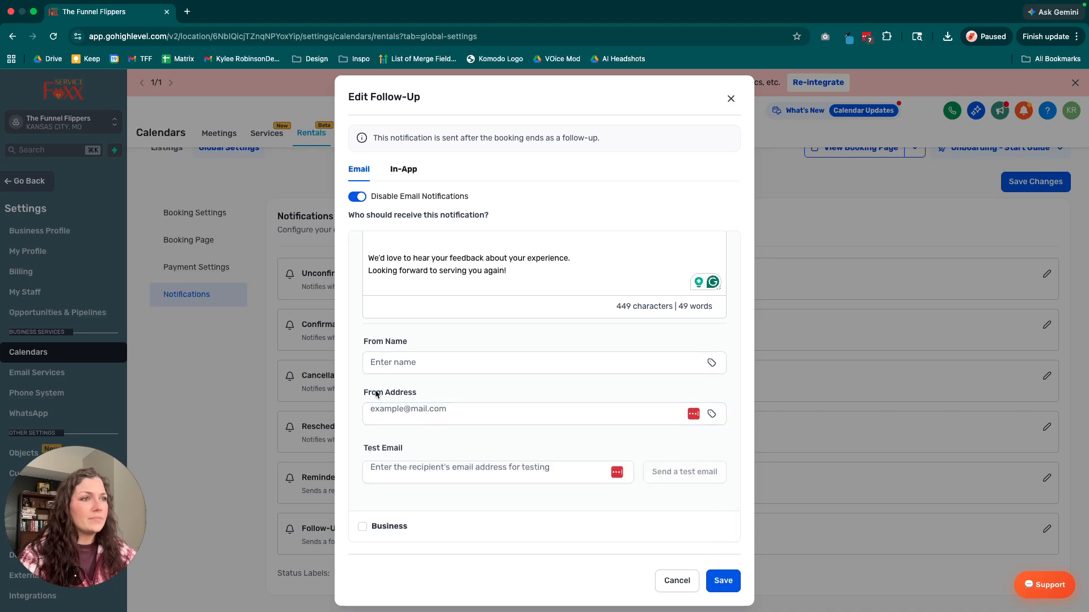
left_click(512, 468)
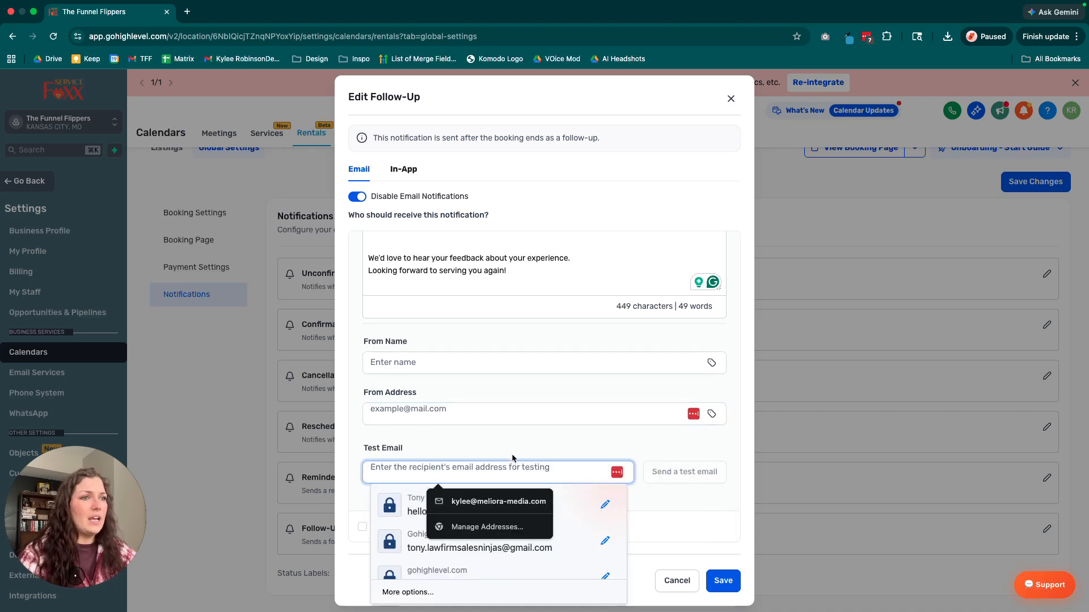
left_click(486, 444)
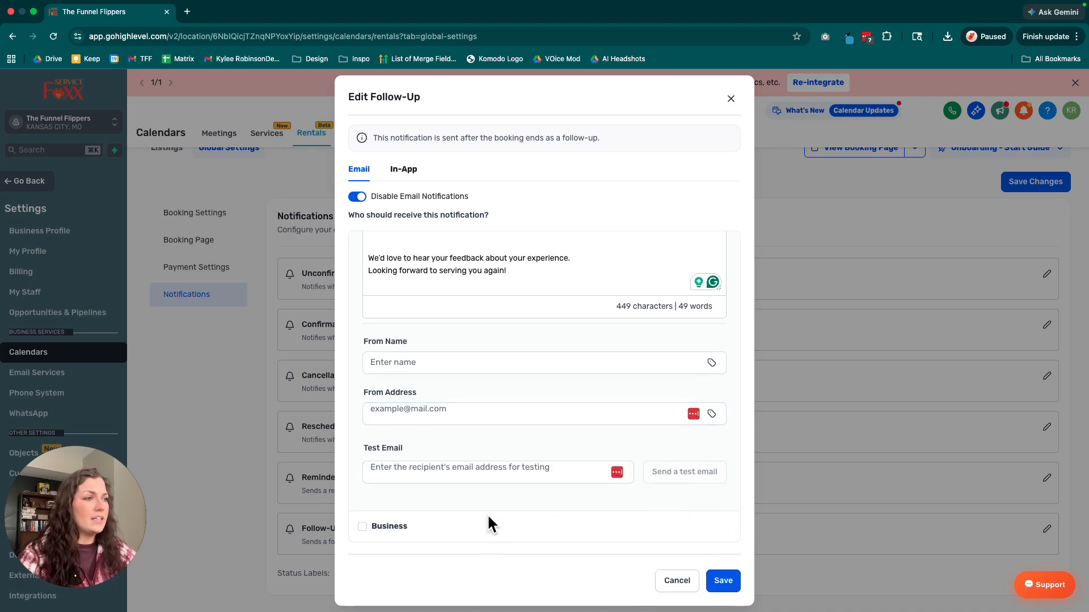
Add Business as a recipient of the follow-up email and select the staff member who receives it.
scroll(444, 491, "up", 5)
scroll(449, 486, "up", 10)
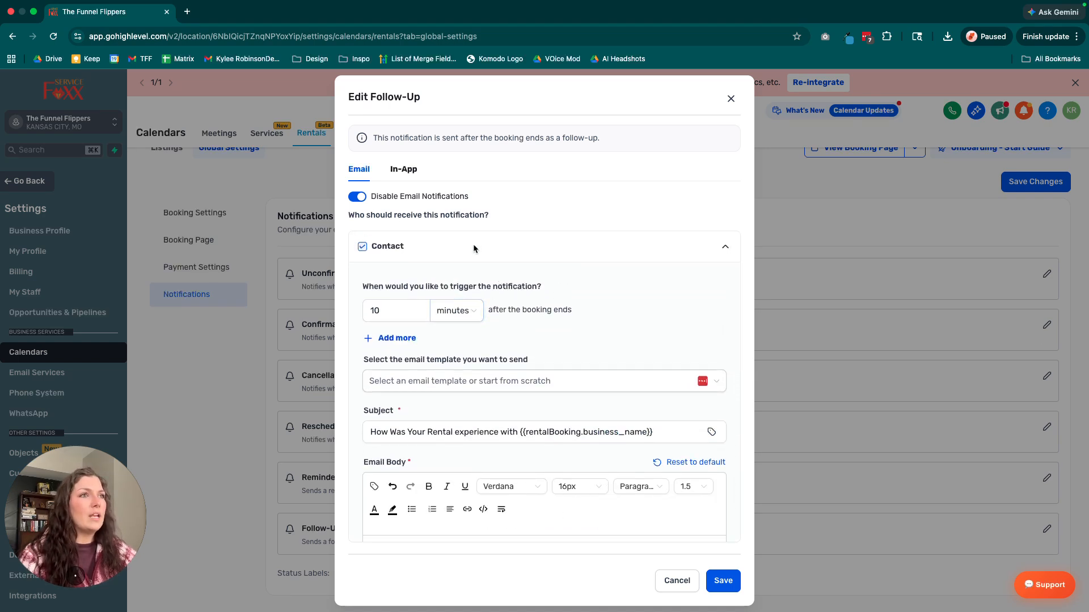
left_click(727, 247)
left_click(361, 402)
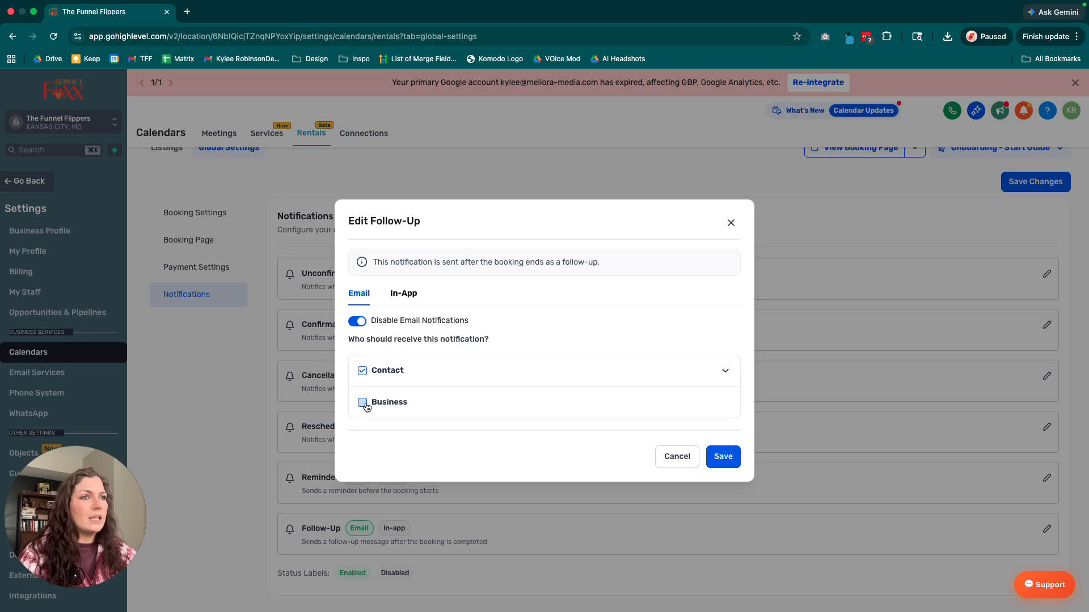
left_click(726, 404)
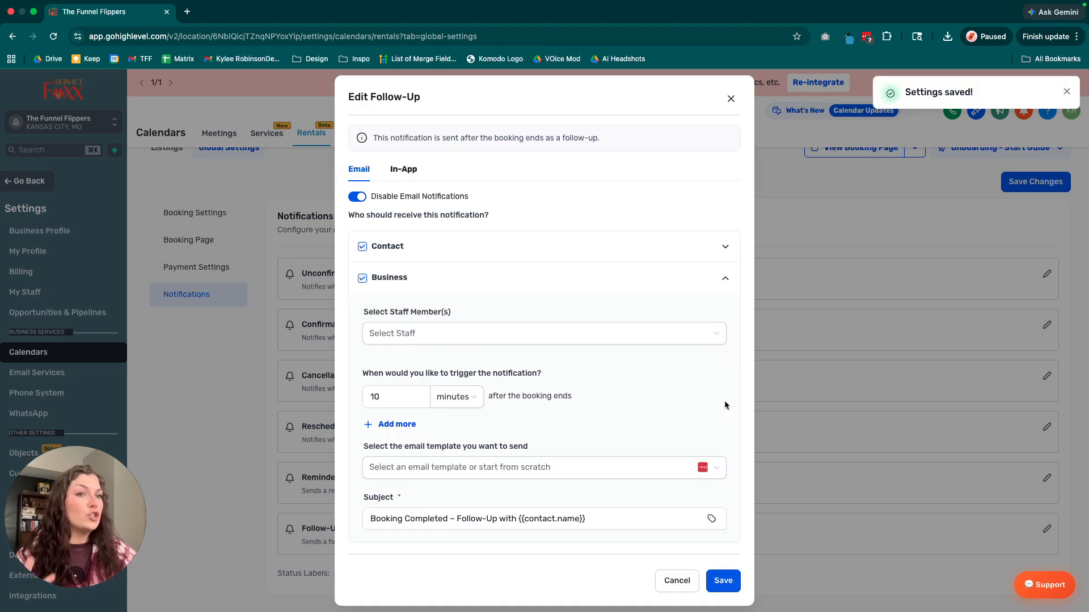
scroll(552, 372, "down", 1)
scroll(552, 372, "up", 1)
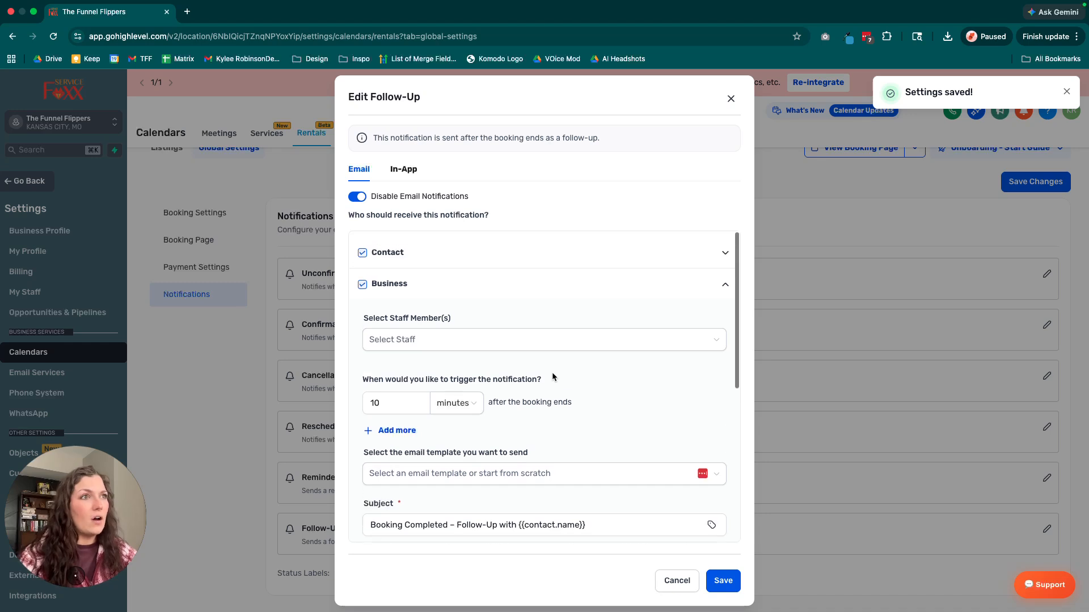
left_click(423, 343)
left_click(394, 401)
left_click(565, 341)
Read through the business follow-up email's trigger timing, subject, booking recap, listing details and test email settings.
scroll(549, 377, "down", 3)
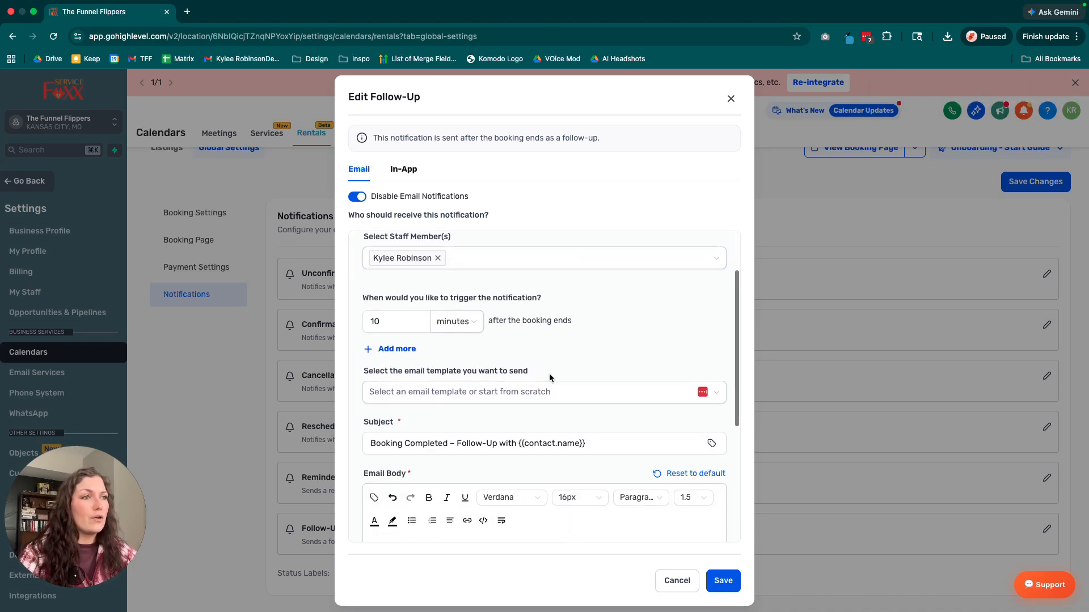
scroll(549, 373, "down", 5)
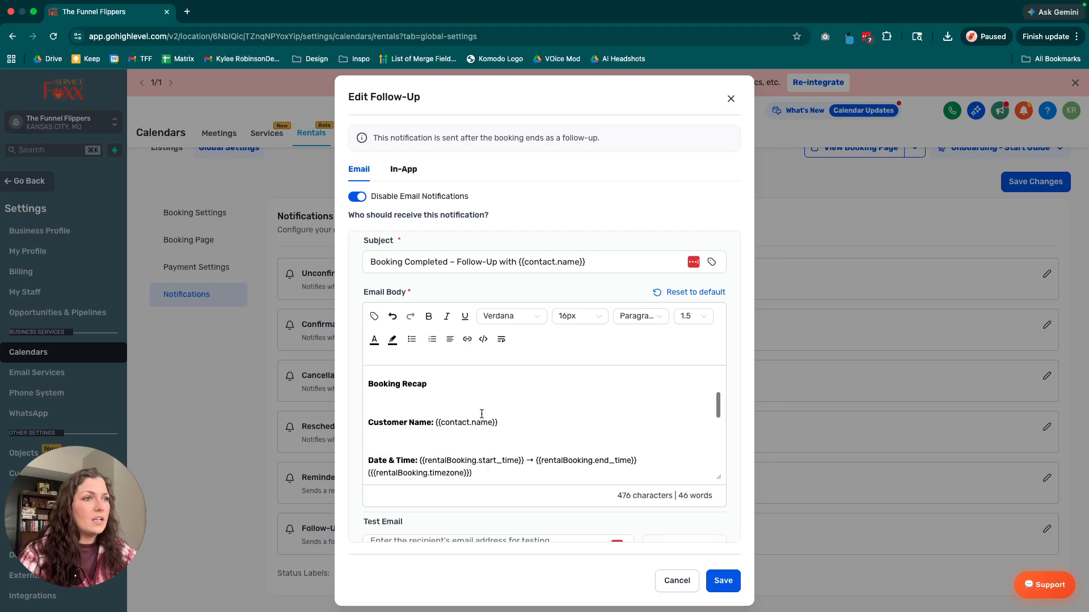
scroll(482, 418, "down", 5)
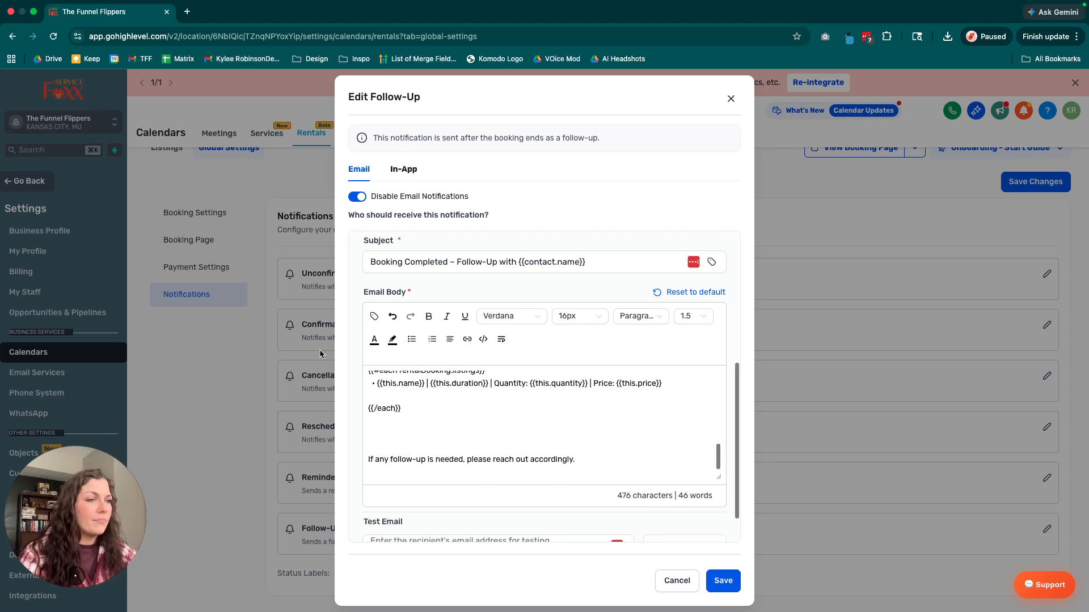
scroll(433, 460, "down", 2)
scroll(446, 394, "up", 5)
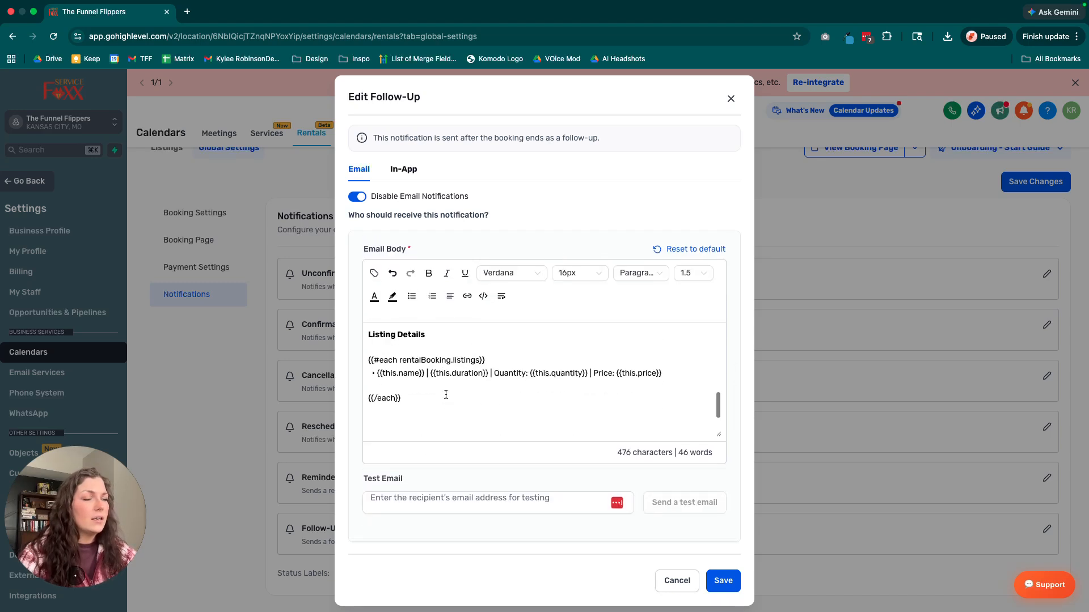
scroll(446, 395, "down", 4)
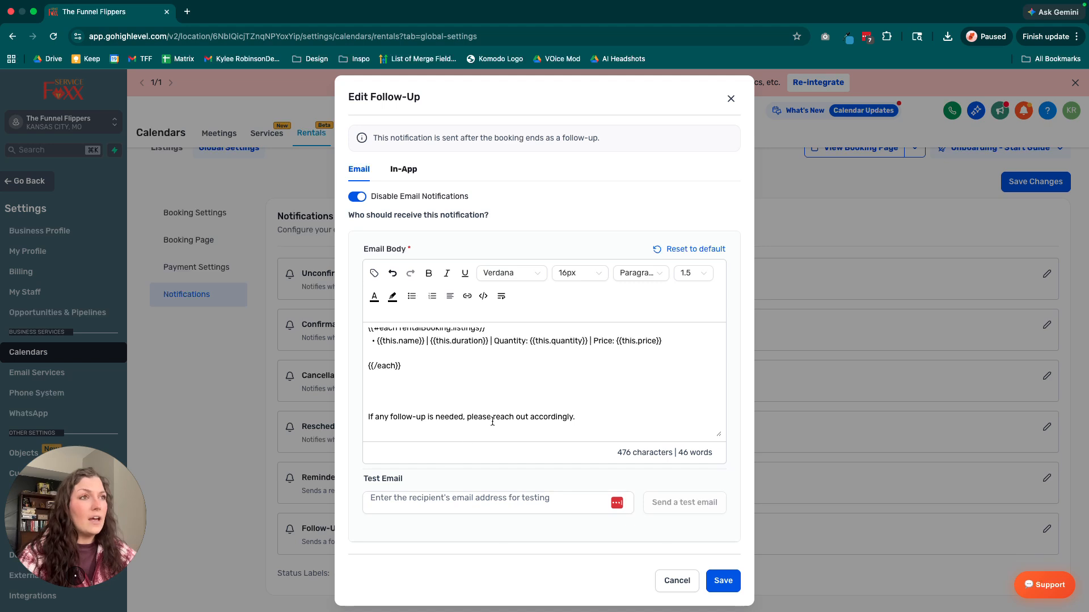
scroll(463, 387, "up", 3)
scroll(465, 253, "up", 4)
left_click(443, 292)
left_click(561, 233)
scroll(554, 241, "up", 3)
Enable the in-app notification for Follow-Up and select the staff member it is sent to.
left_click(404, 169)
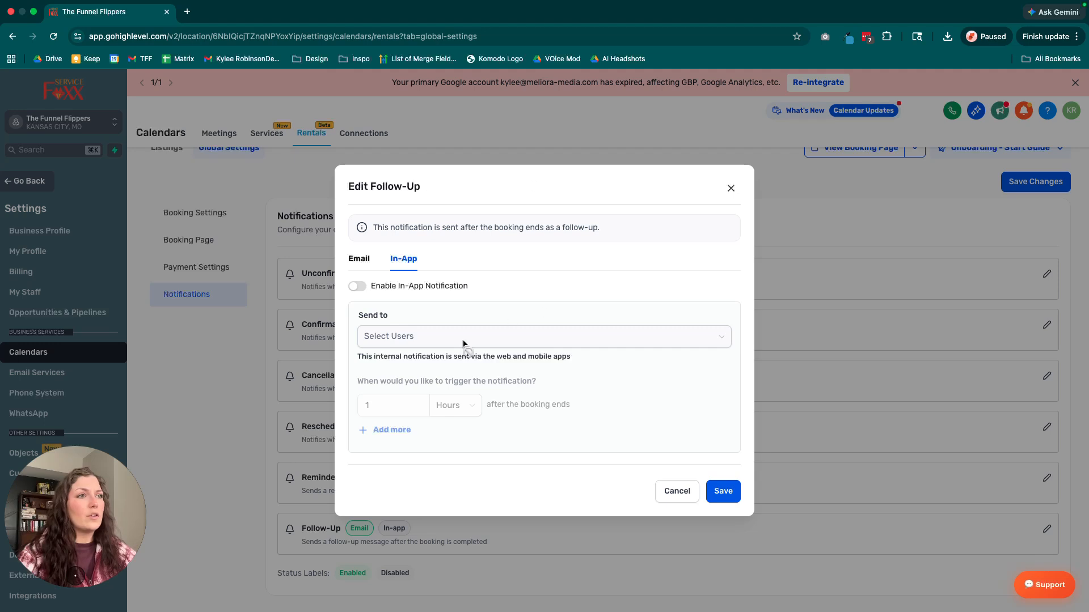
left_click(357, 286)
left_click(427, 337)
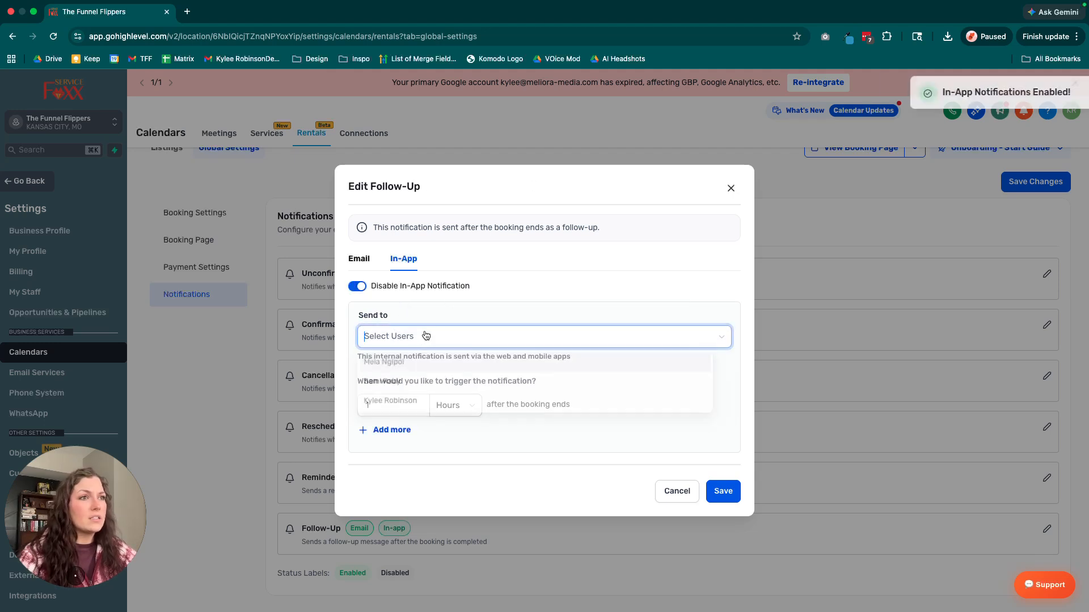
left_click(417, 403)
left_click(540, 287)
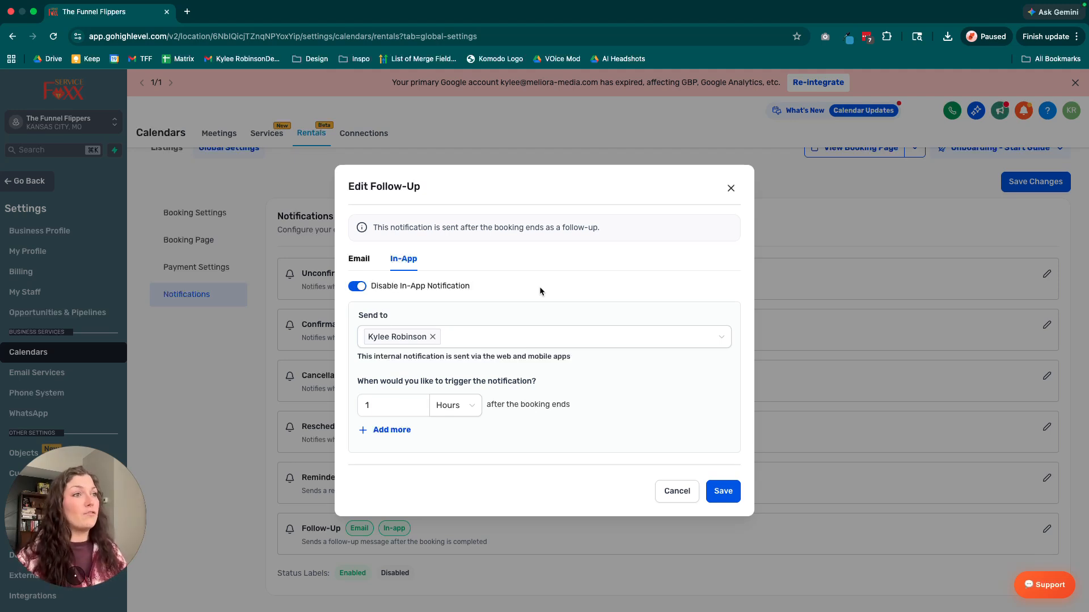
Add a second trigger time of 10 minutes after the booking ends to the in-app follow-up notification.
left_click(392, 431)
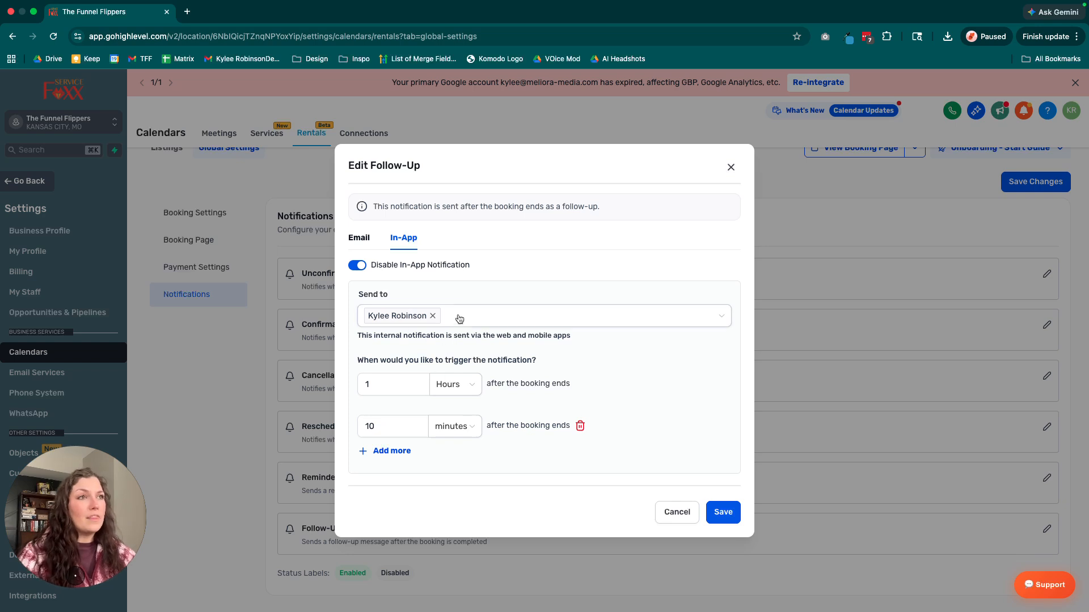
left_click_drag(403, 425, 359, 430)
left_click(406, 427)
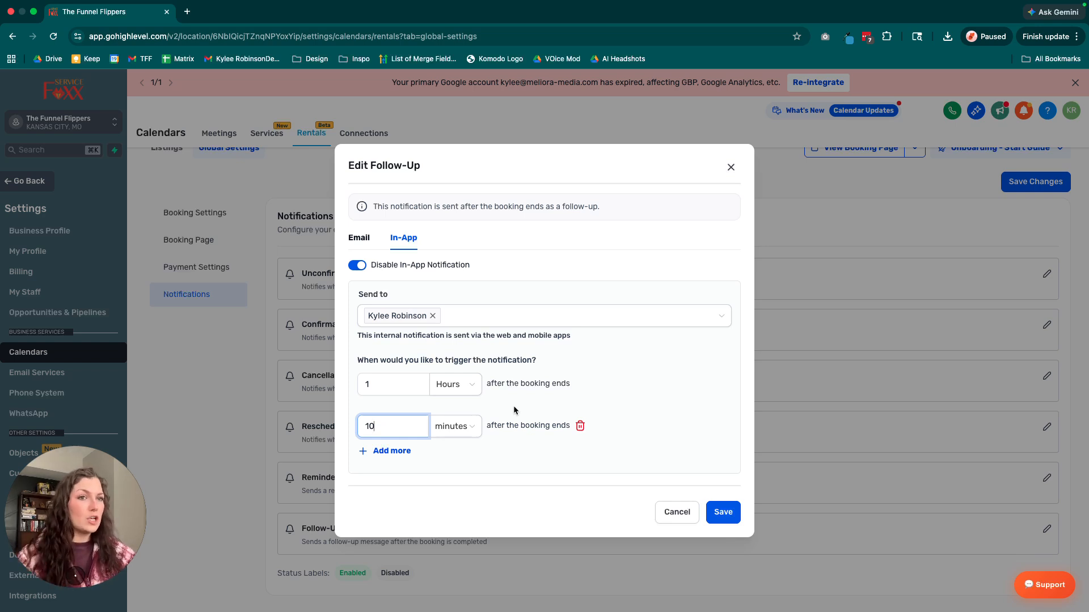
mouse_move(489, 384)
left_mouse_down()
mouse_move(585, 385)
mouse_move(487, 380)
left_mouse_up()
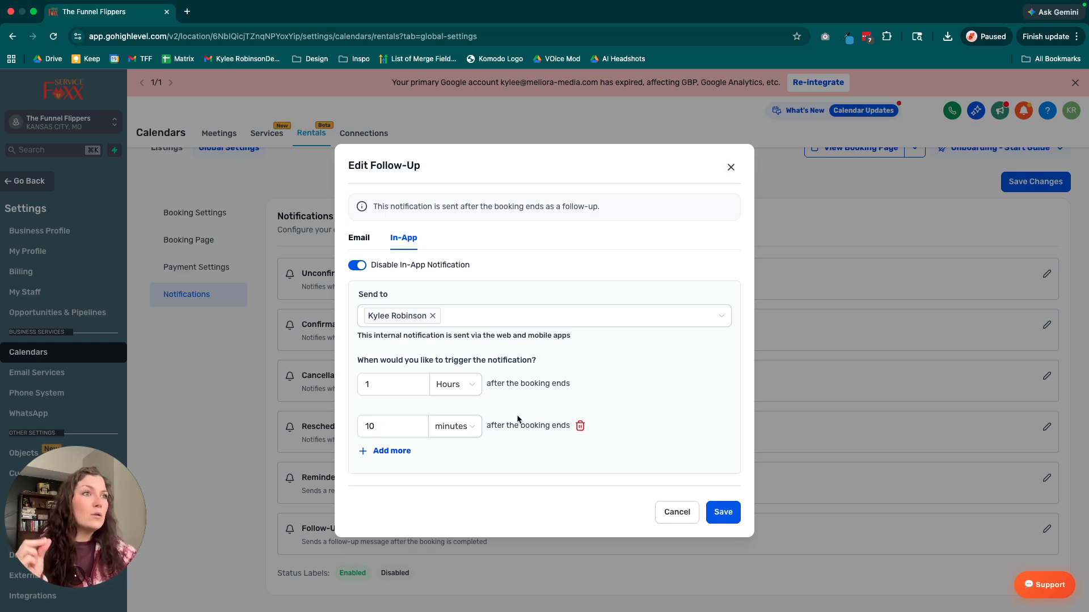
left_click_drag(356, 360, 635, 368)
left_click(537, 363)
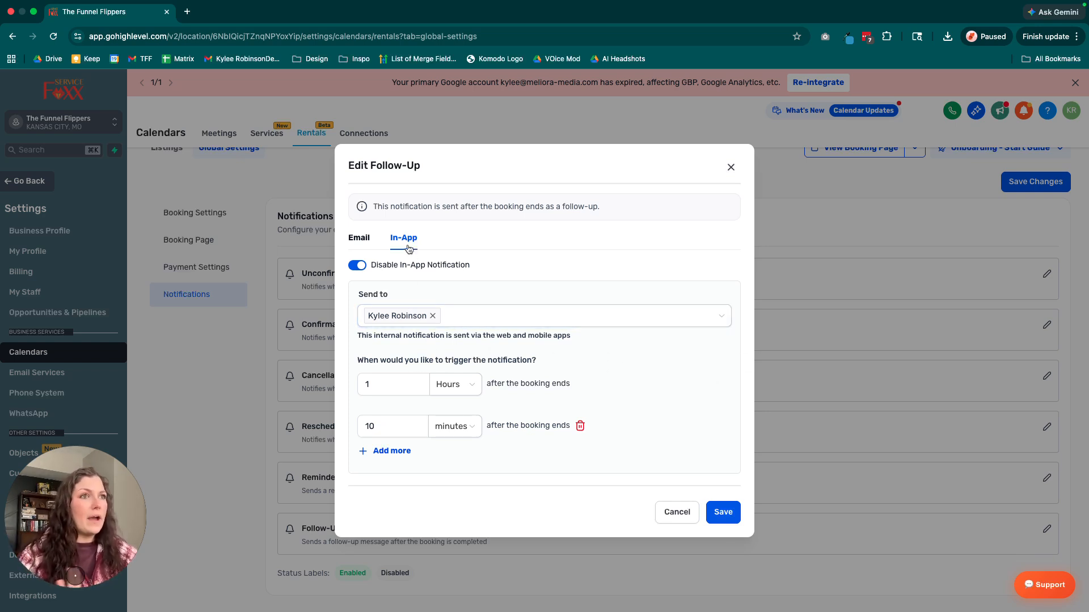
Disable both the in-app and email notifications for Follow-Up and close its settings.
left_click(359, 266)
left_click(359, 237)
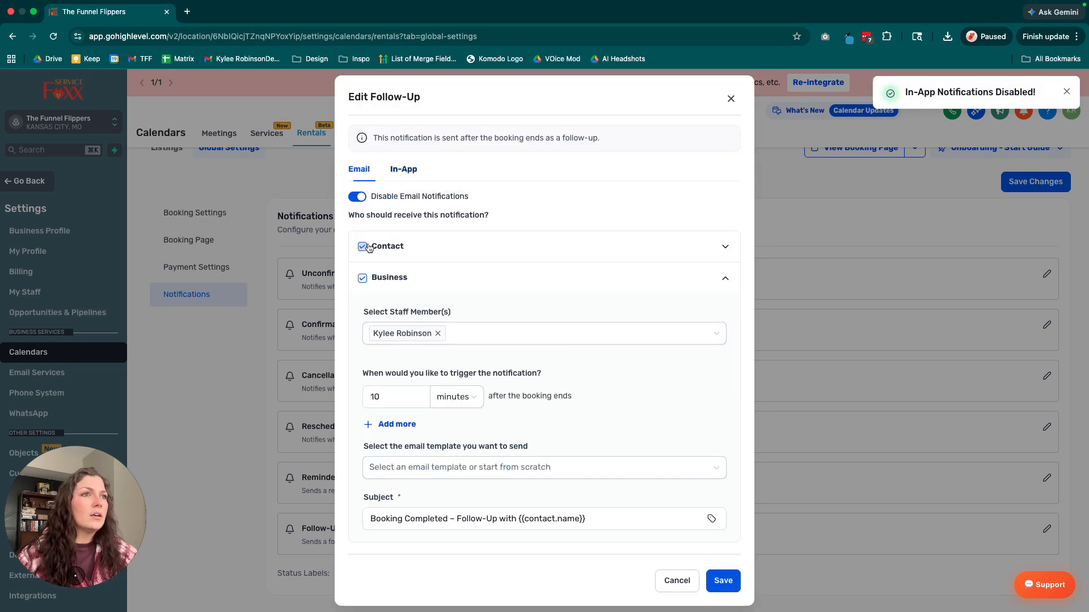
left_click(359, 198)
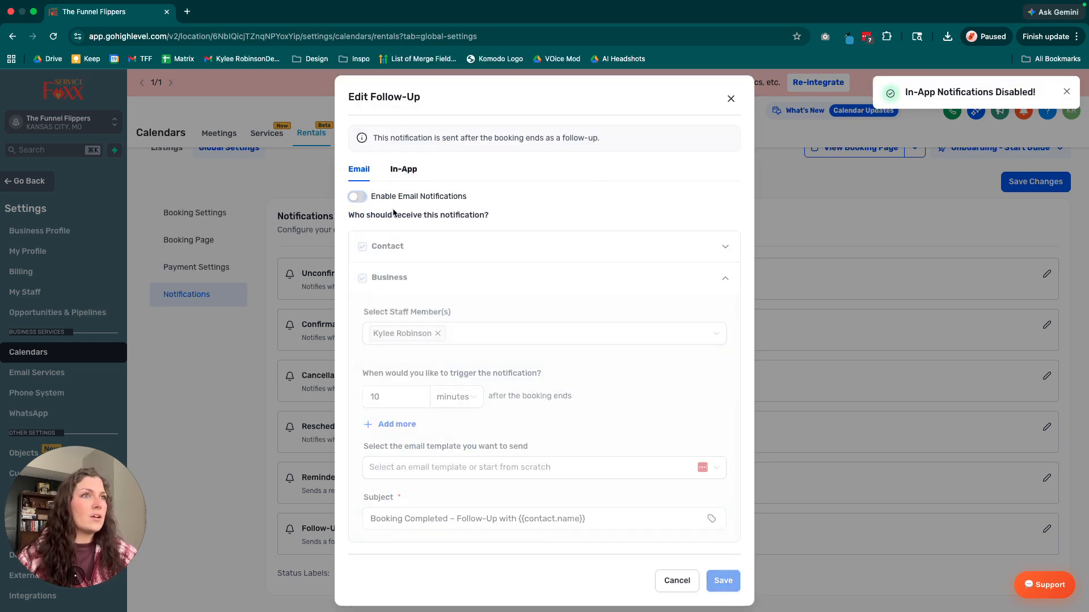
left_click(730, 99)
Enable the Cancellation email notification with Contact as recipient, and look through its email subject and body.
scroll(441, 403, "up", 1)
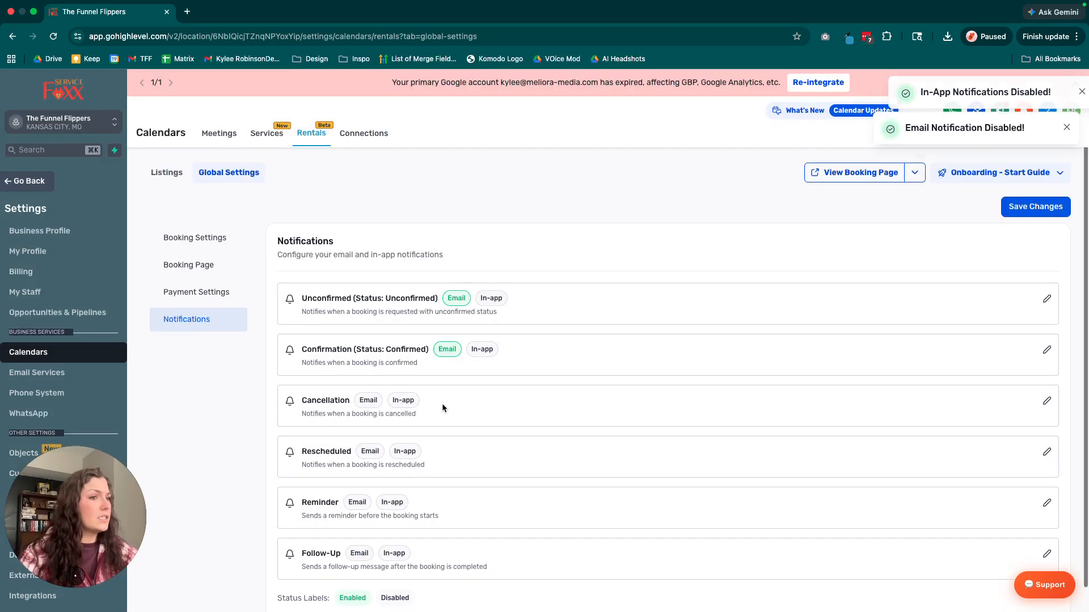
left_click(1047, 401)
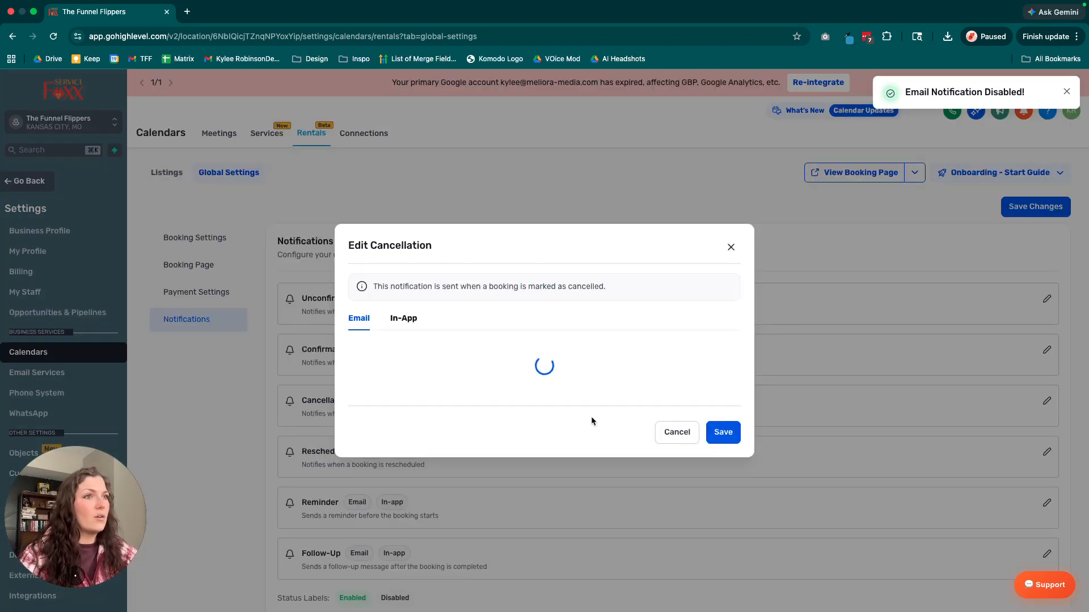
left_click(364, 321)
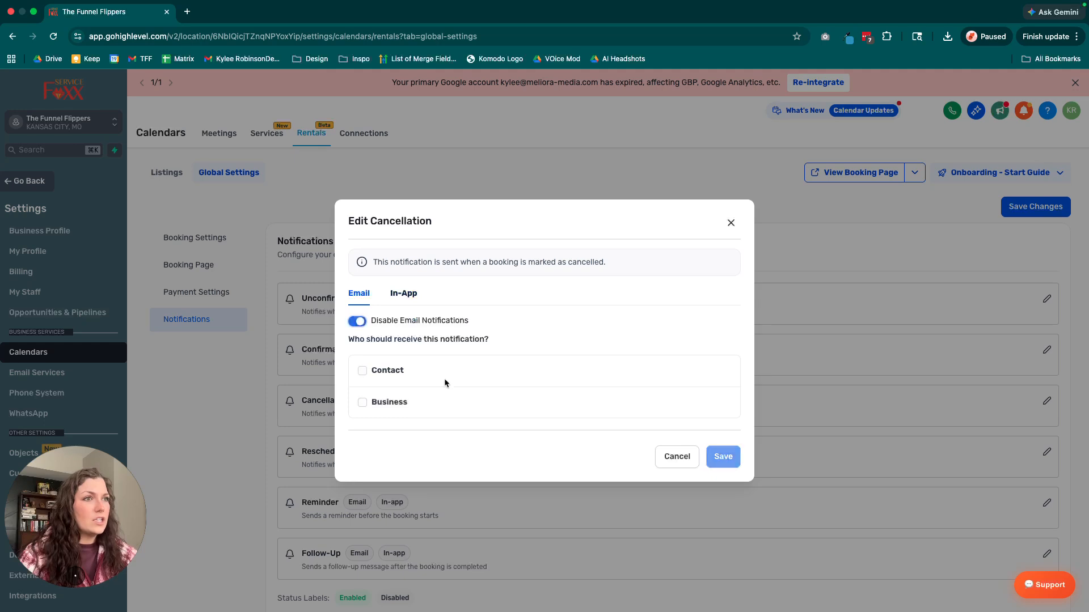
left_click(505, 382)
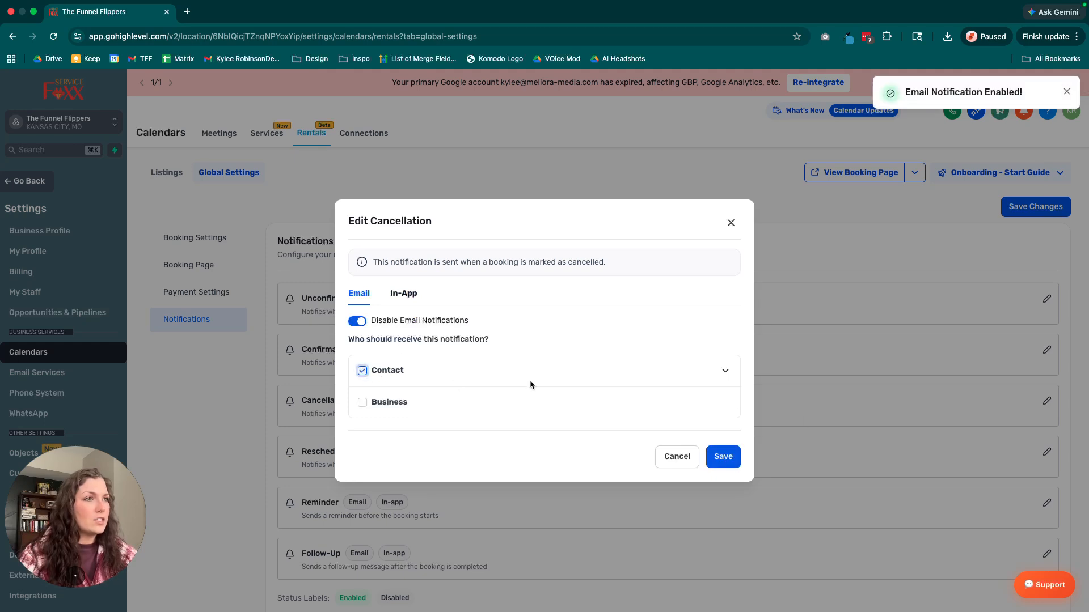
left_click(725, 372)
scroll(457, 369, "down", 5)
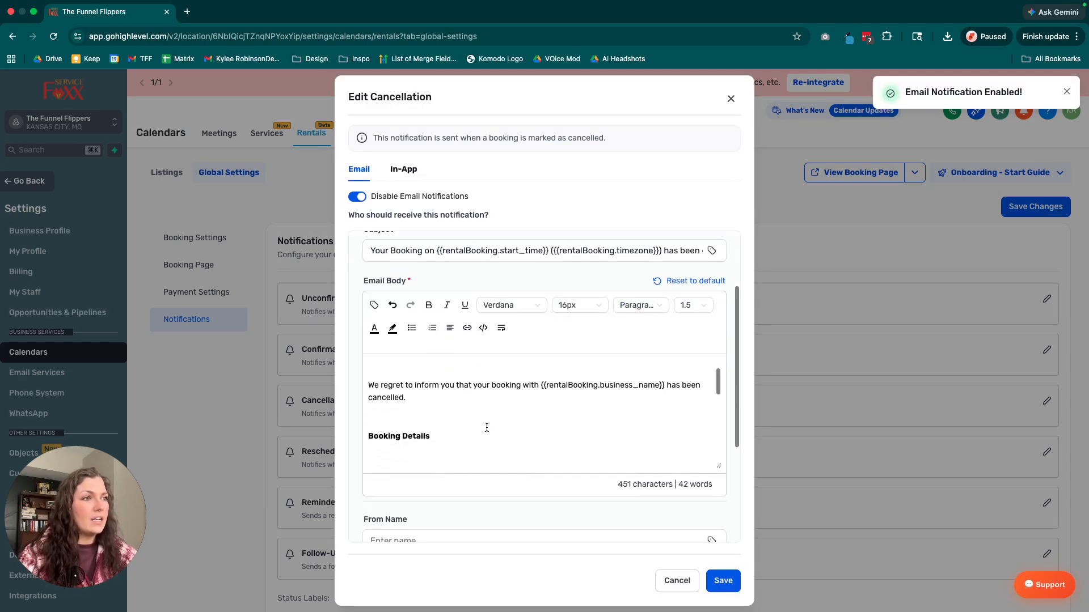
scroll(486, 426, "down", 4)
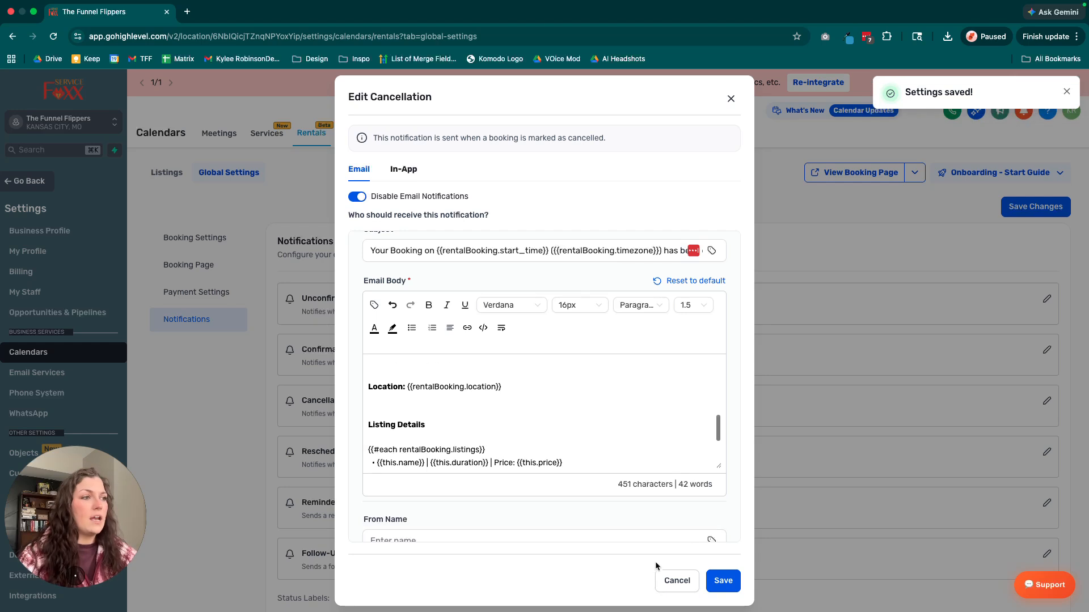
left_click(670, 584)
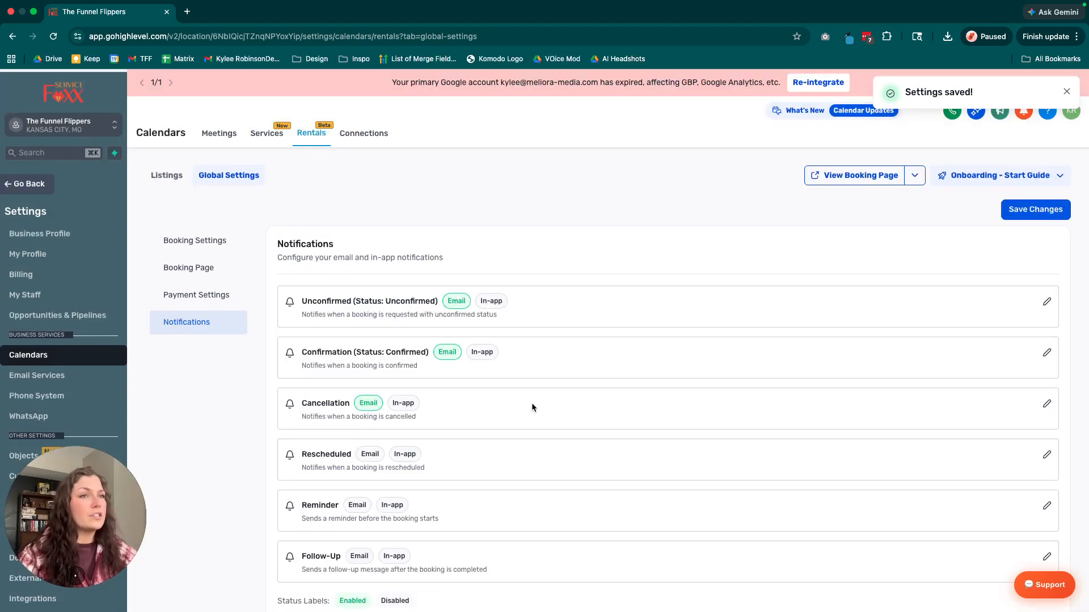
Save the global notification settings and go to the rental listings.
left_click(1056, 212)
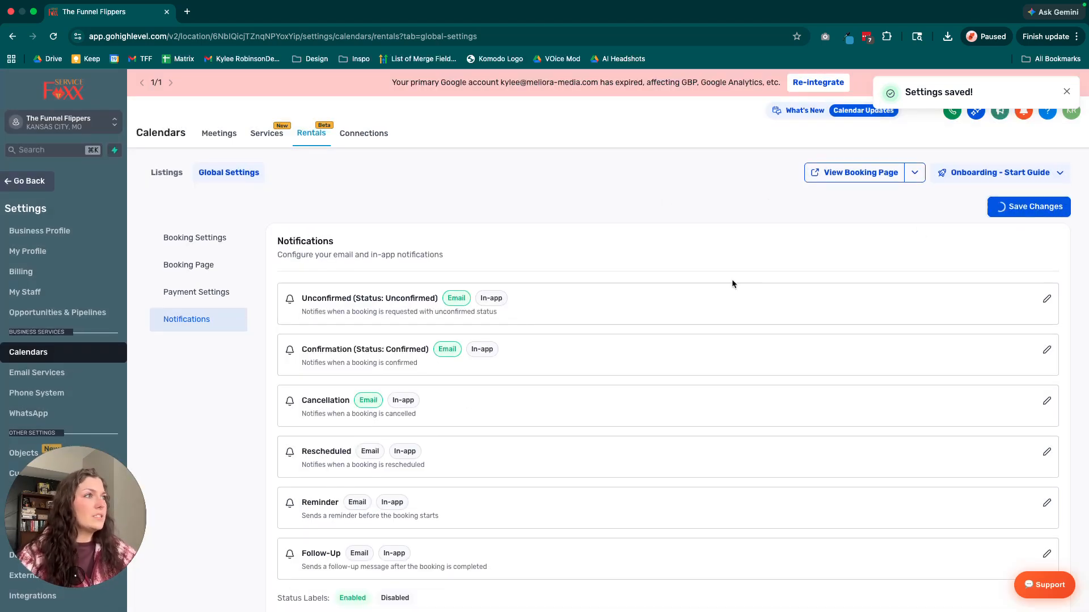
scroll(345, 338, "down", 1)
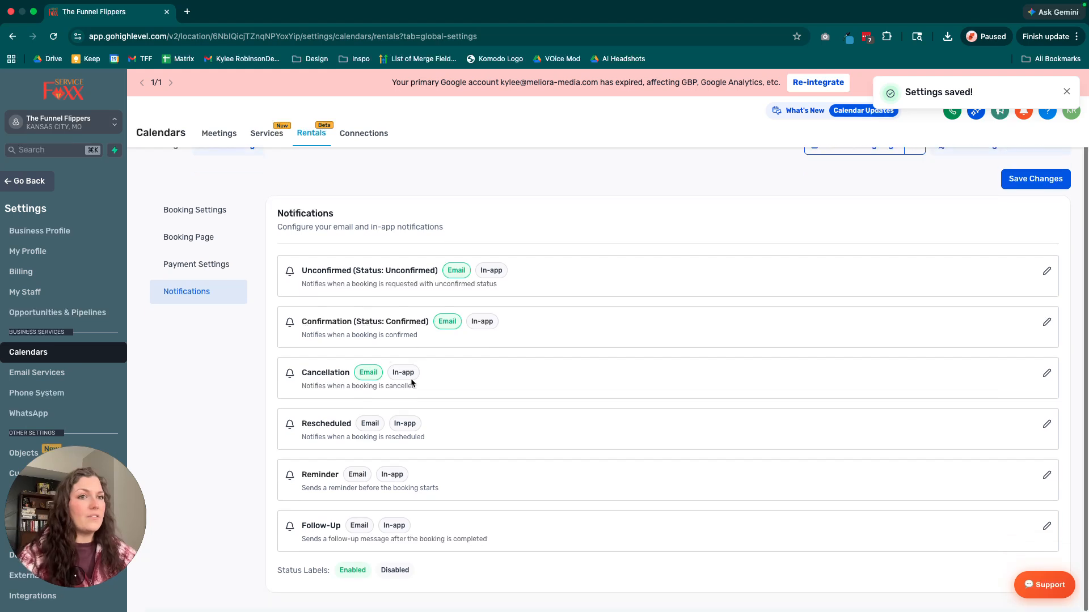
scroll(176, 249, "up", 1)
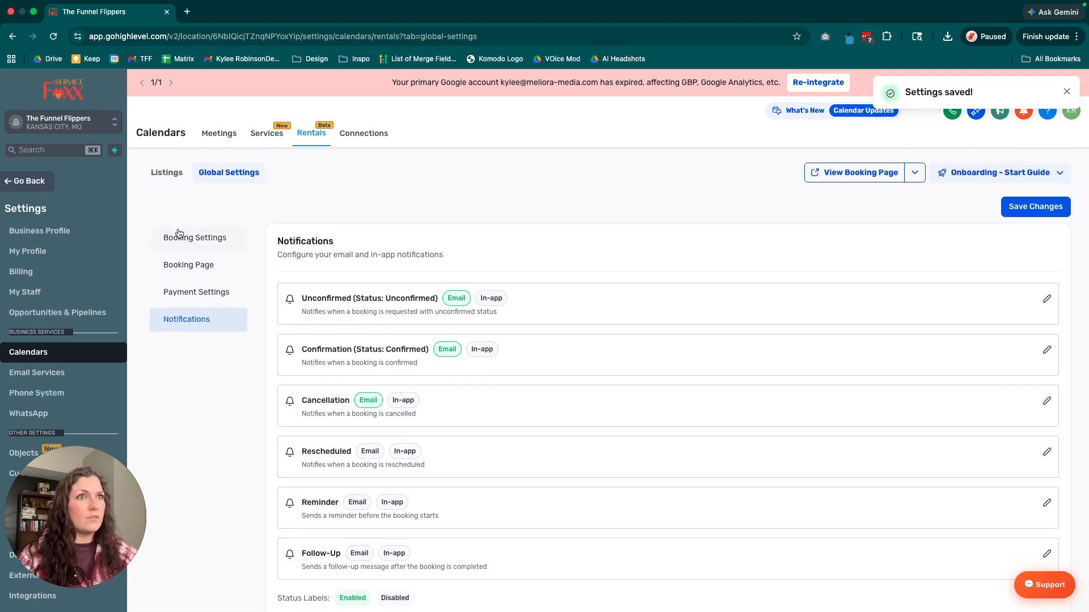
left_click(168, 175)
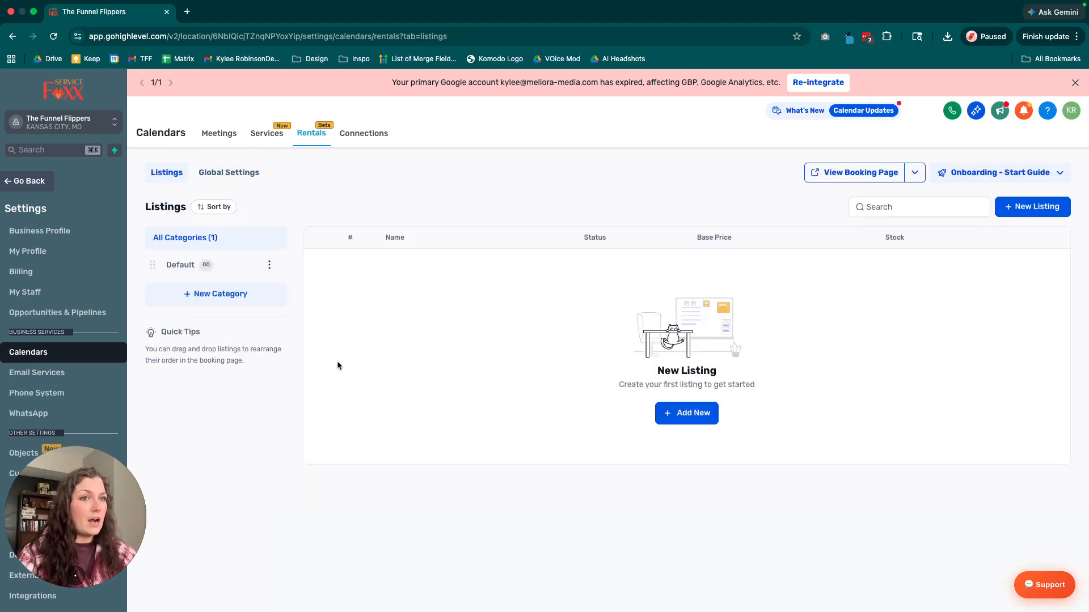
Create a rental category named Cabin Rentals with the category URL cabinrentals.
scroll(432, 337, "down", 1)
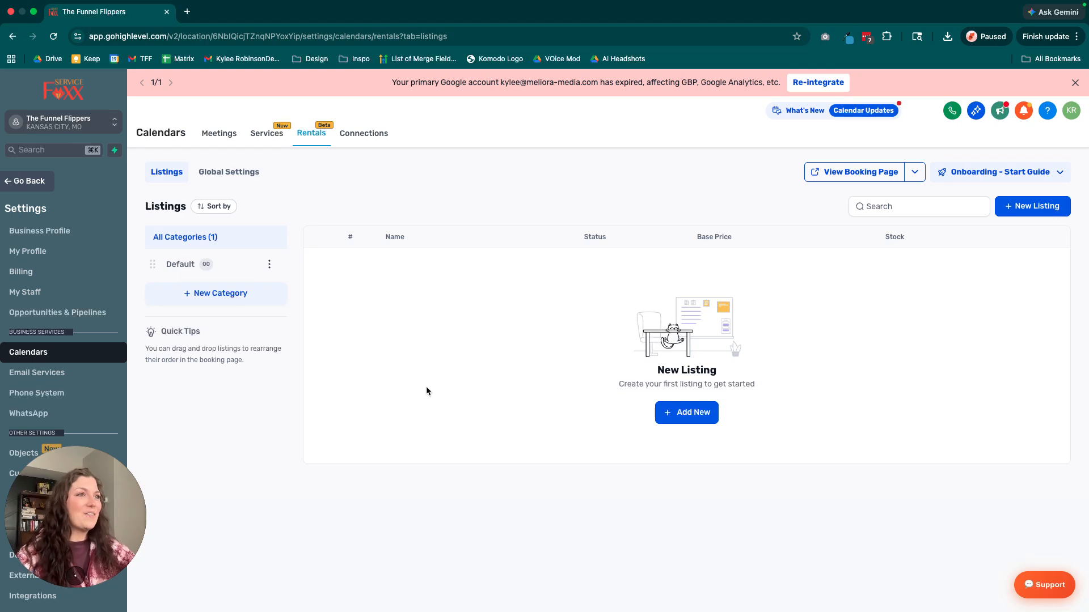
scroll(420, 387, "down", 1)
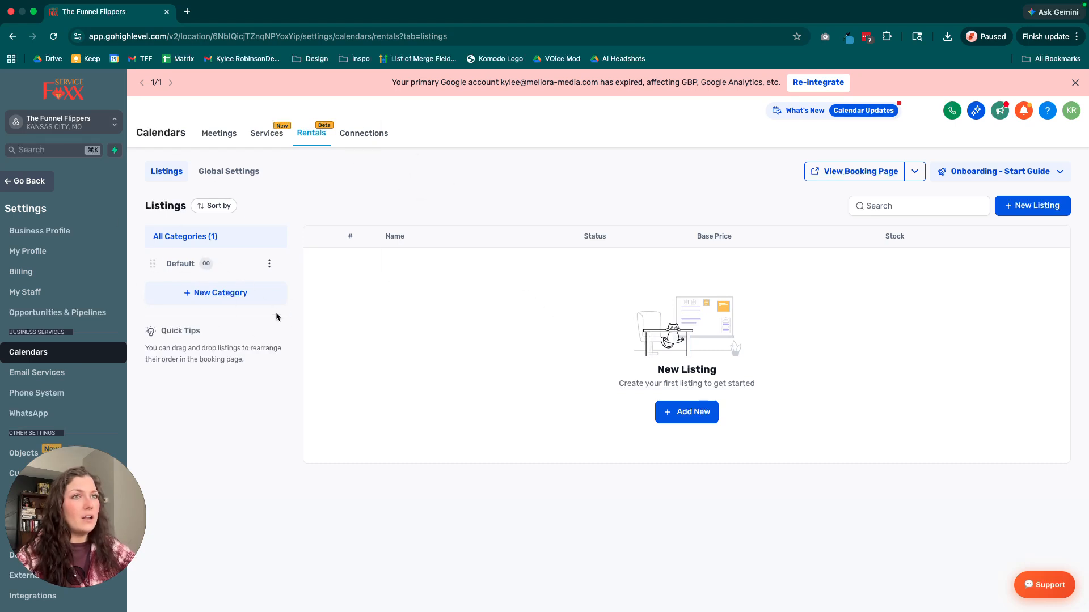
left_click(218, 297)
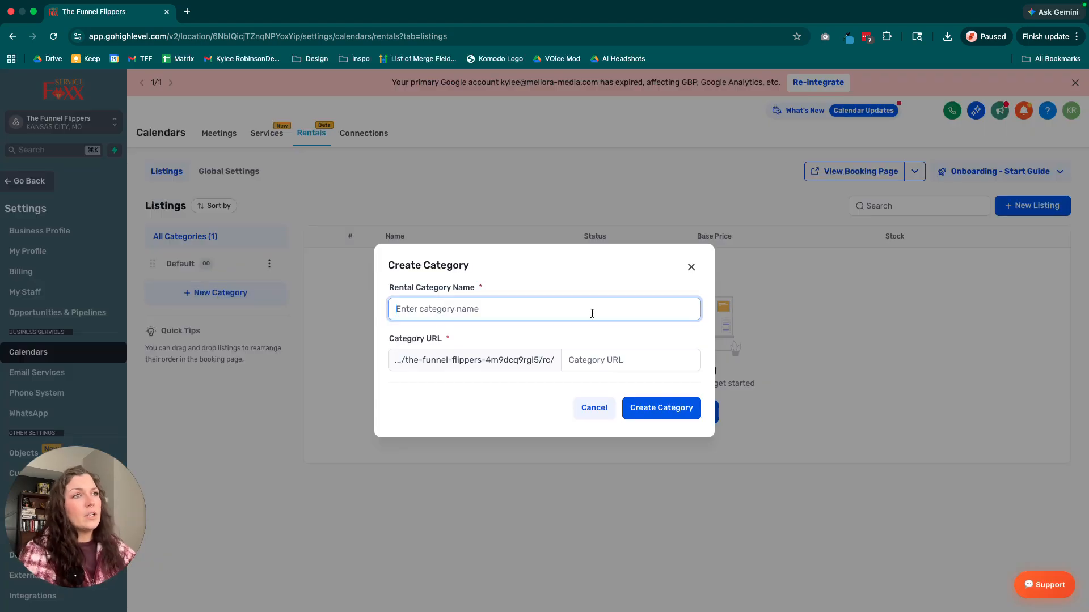
type("Airbnb")
key("BackSpace")
key("BackSpace")
key("BackSpace")
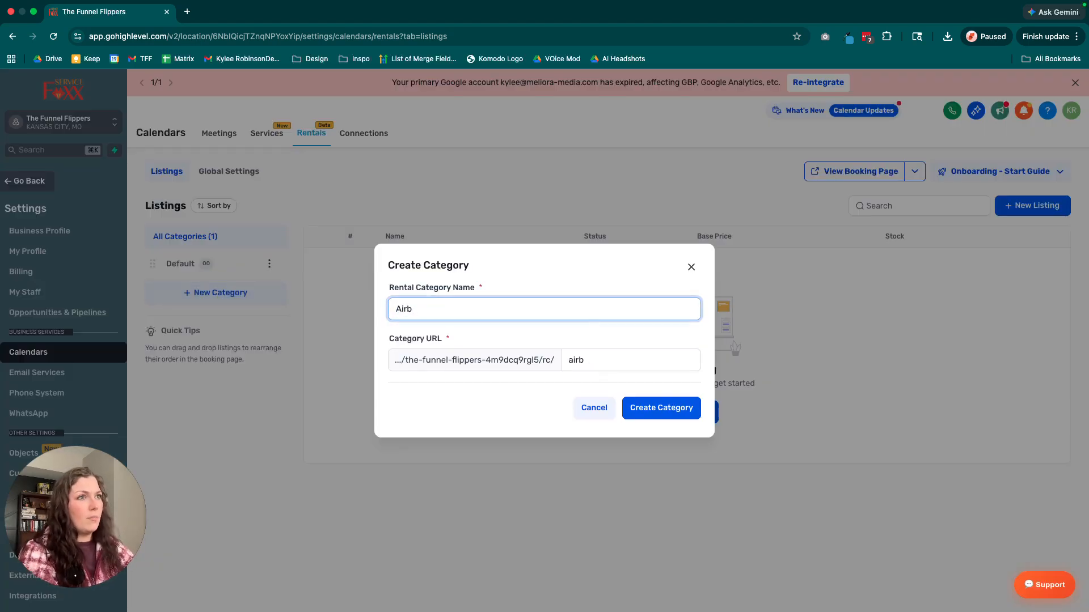
key("BackSpace")
key("BackSpace")
key("BackSpace")
type("Cabin Rentals")
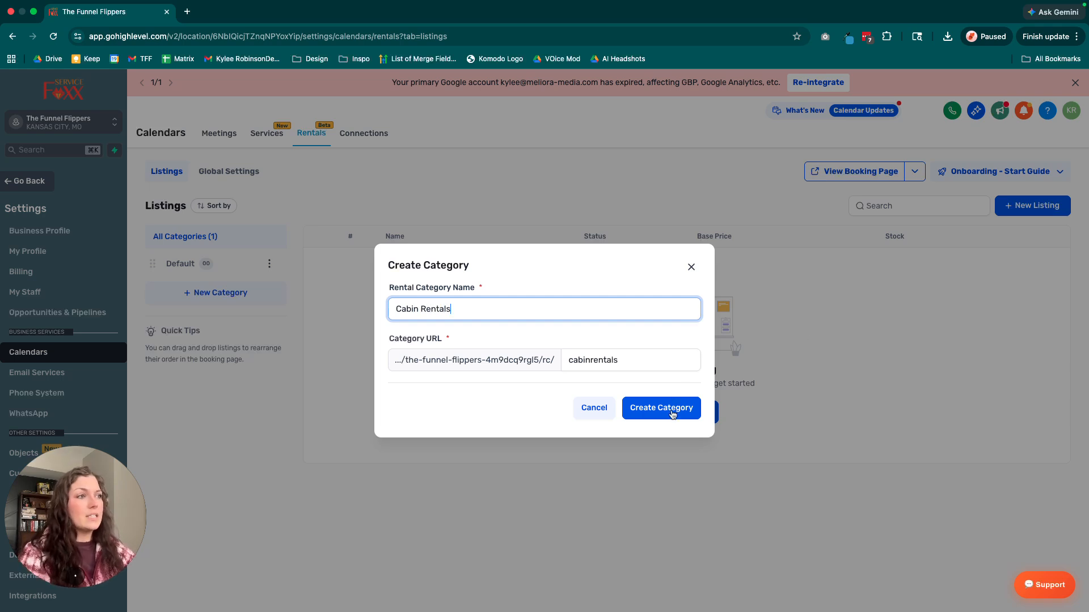
left_click(672, 414)
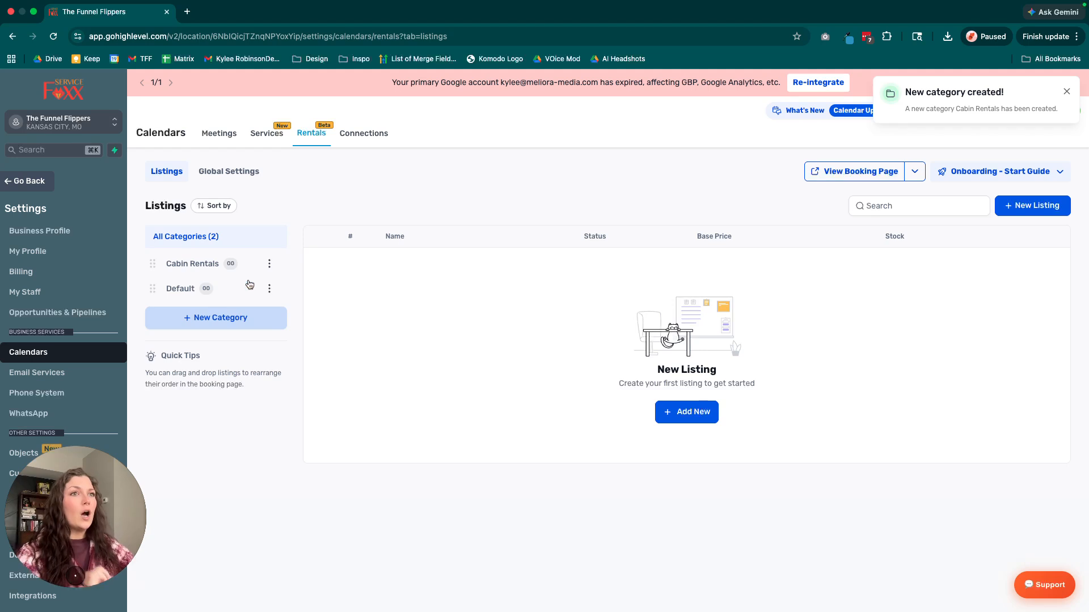
Create another rental category named Add Ons with the category URL addons.
left_click(223, 312)
left_click(515, 309)
type("Add Ons")
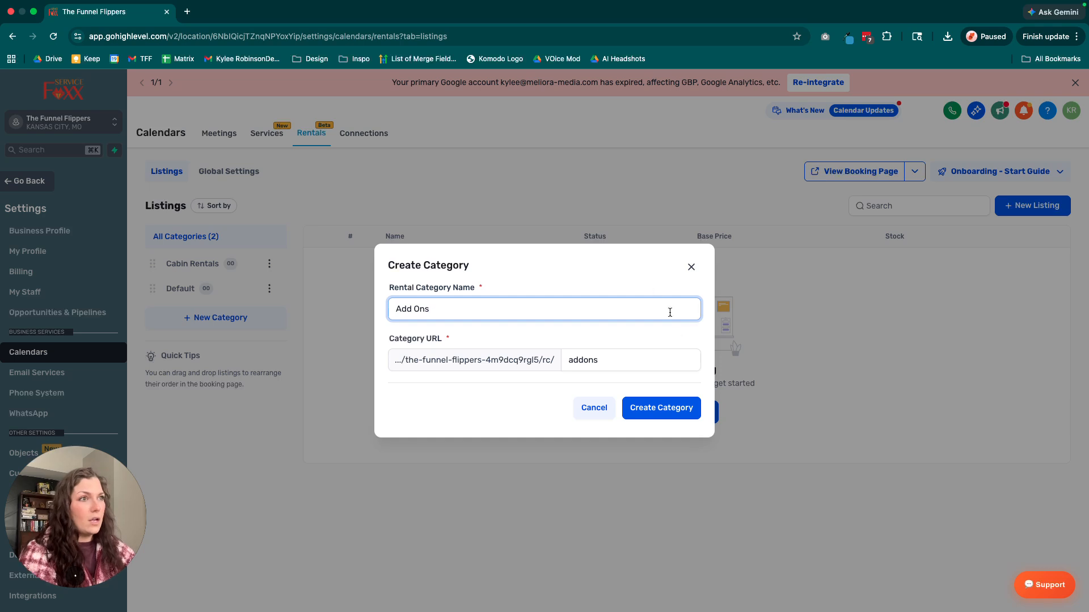
left_click_drag(491, 311, 381, 312)
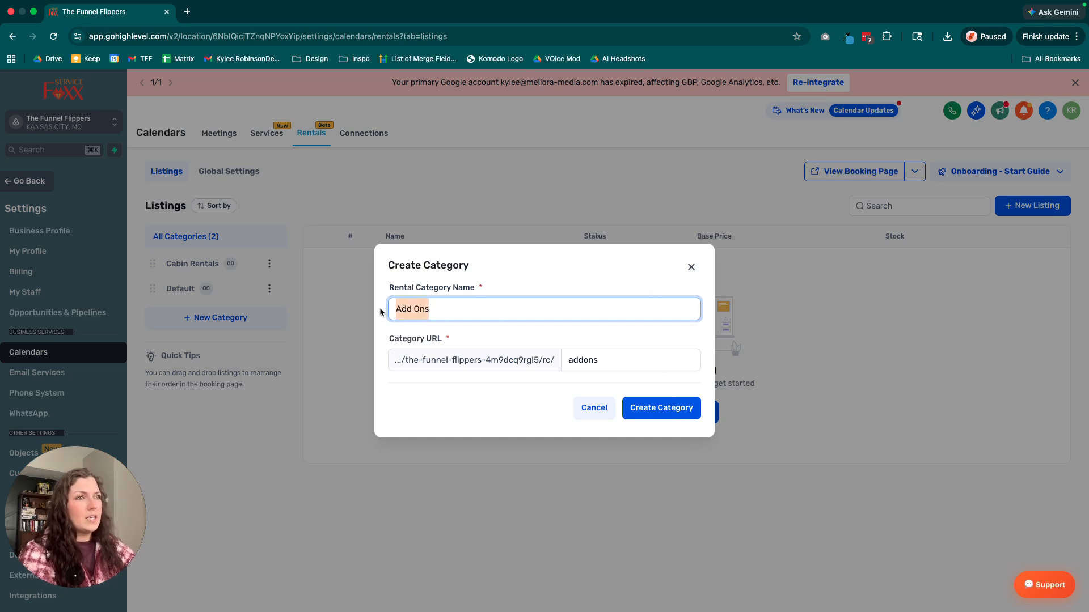
left_click(457, 336)
left_click(643, 413)
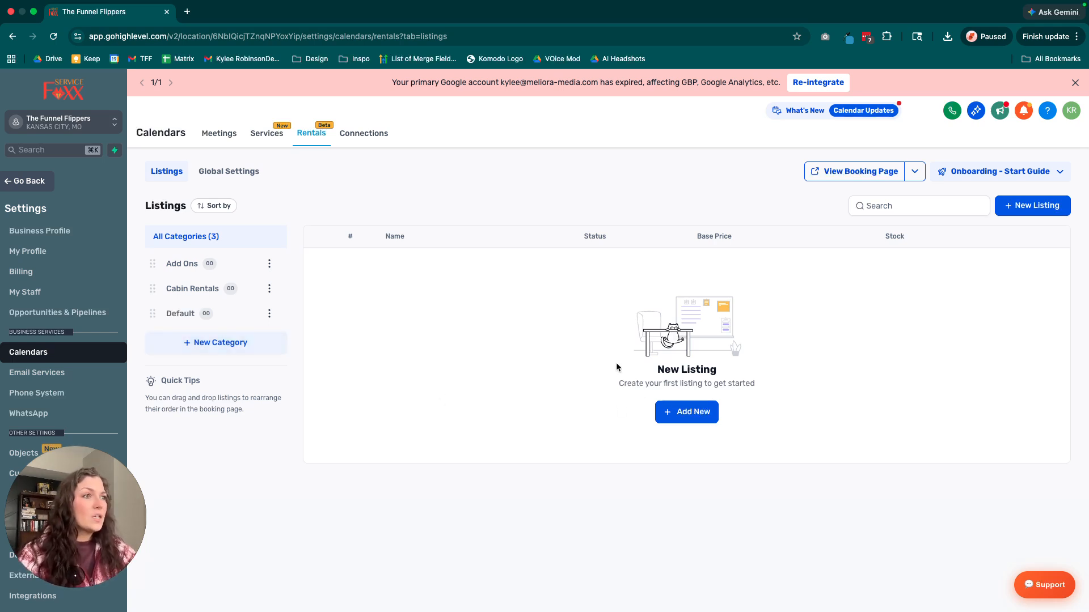
View the Default category's editable name and URL, and leave without saving.
mouse_move(617, 369)
left_mouse_down()
mouse_move(792, 382)
mouse_move(628, 368)
left_mouse_up()
left_click(559, 372)
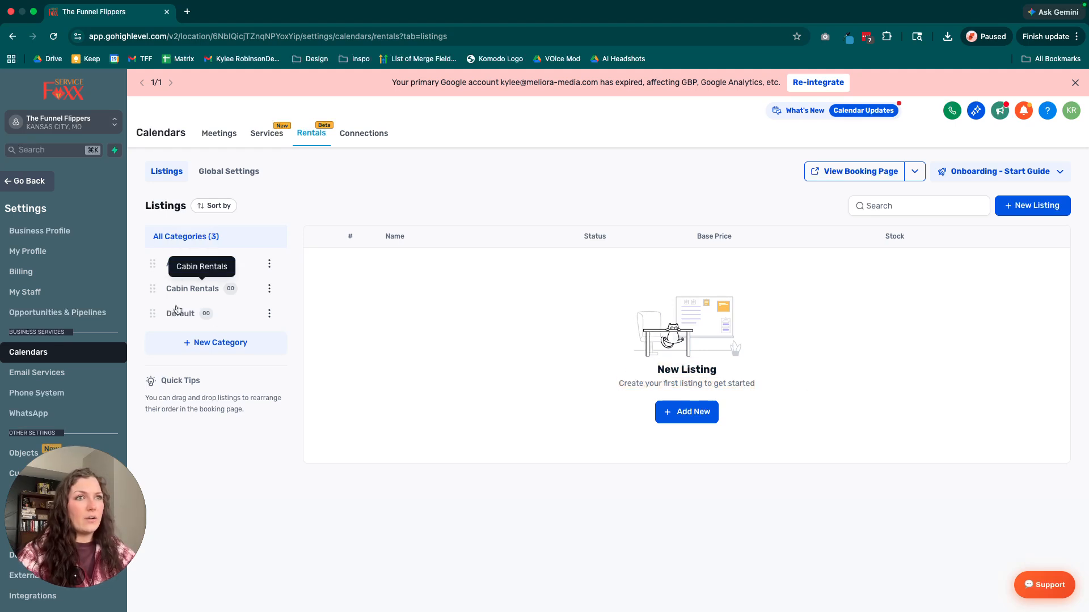
left_click(270, 314)
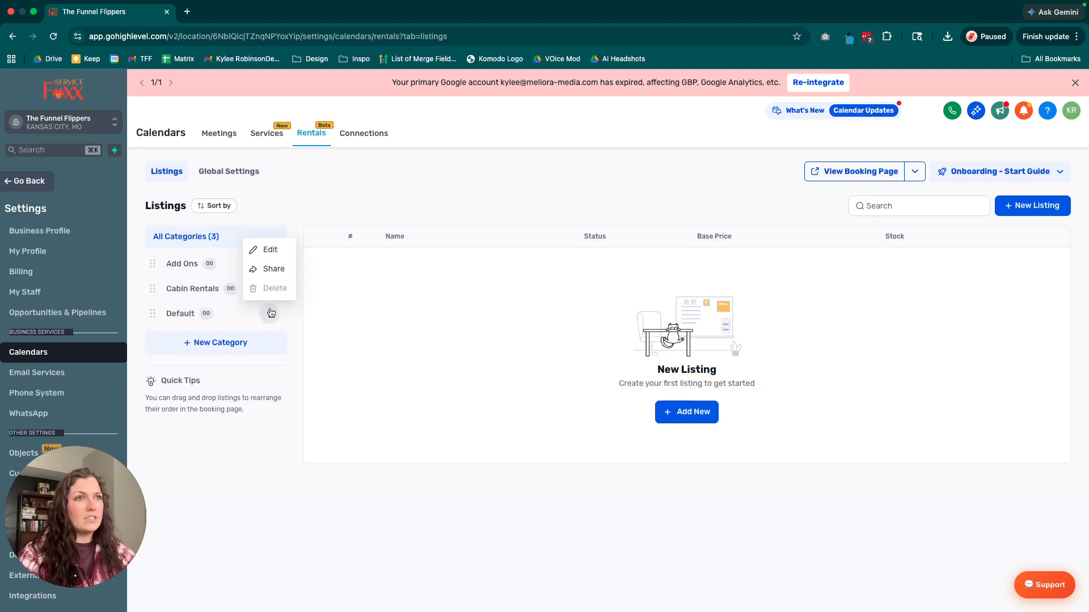
left_click(278, 249)
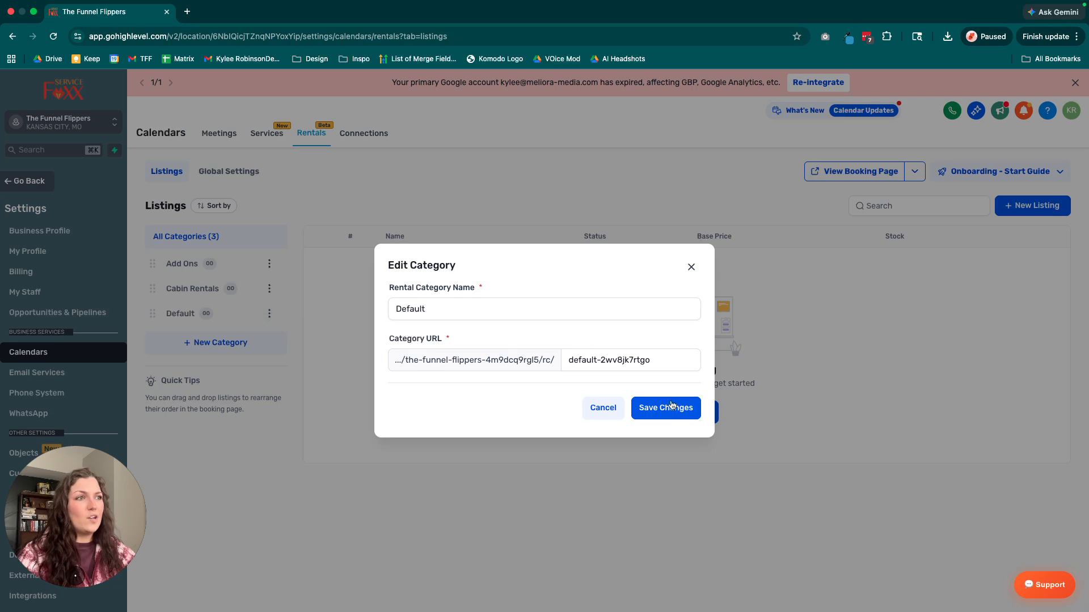
left_click(602, 408)
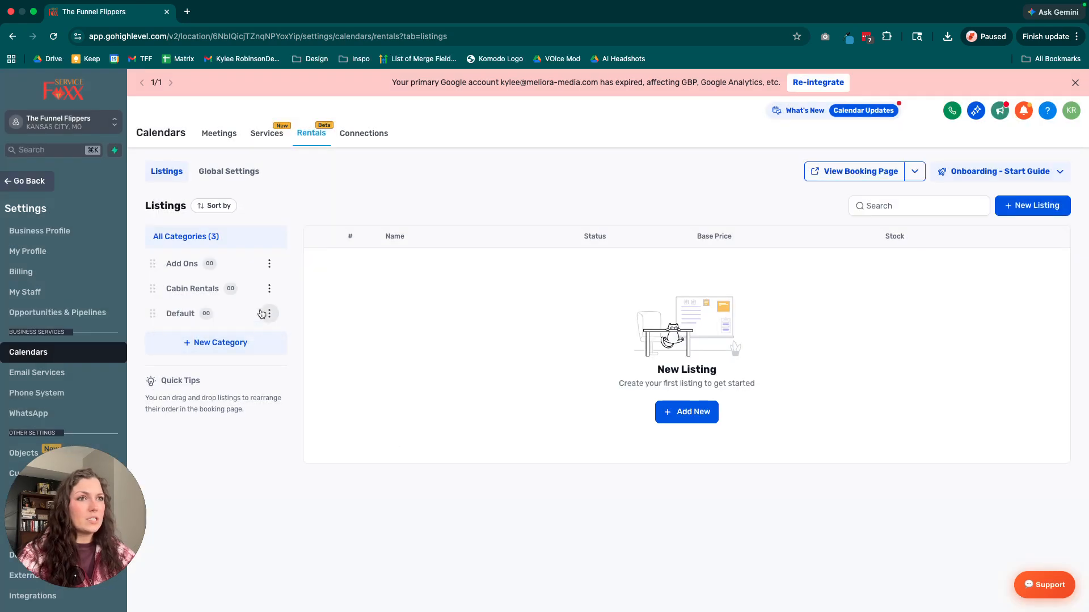
View the Add Ons category's editable name and URL, and cancel without changes.
left_click(269, 264)
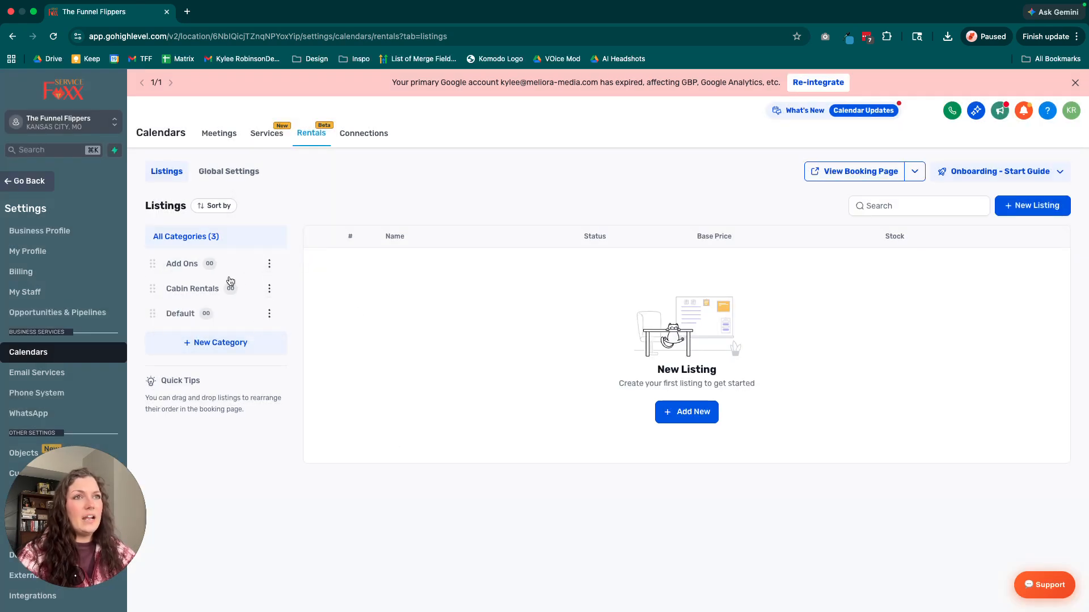
left_click(270, 264)
left_click(265, 200)
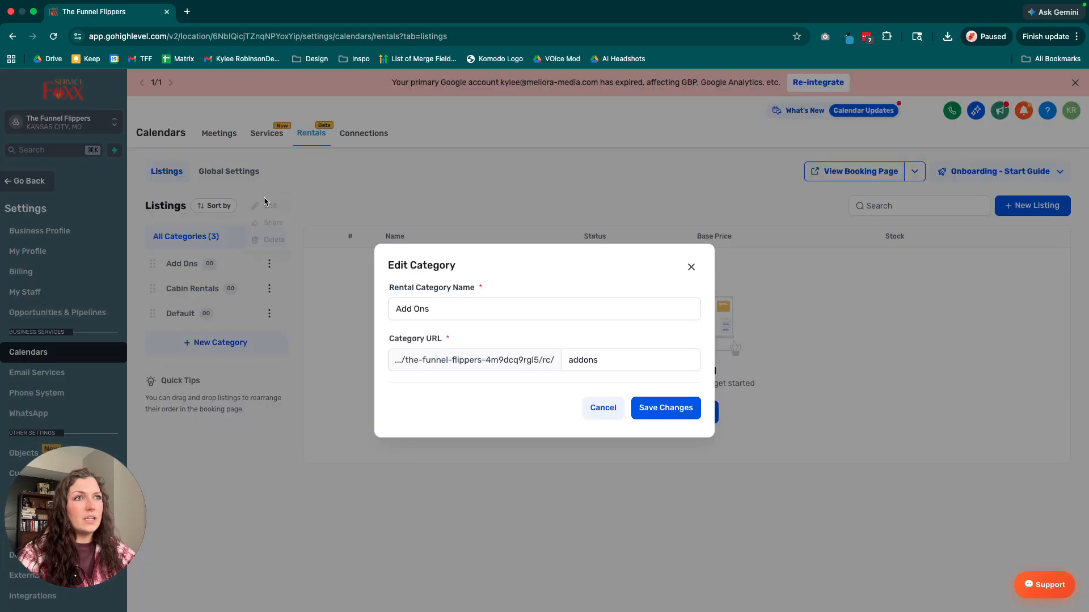
key("Tab")
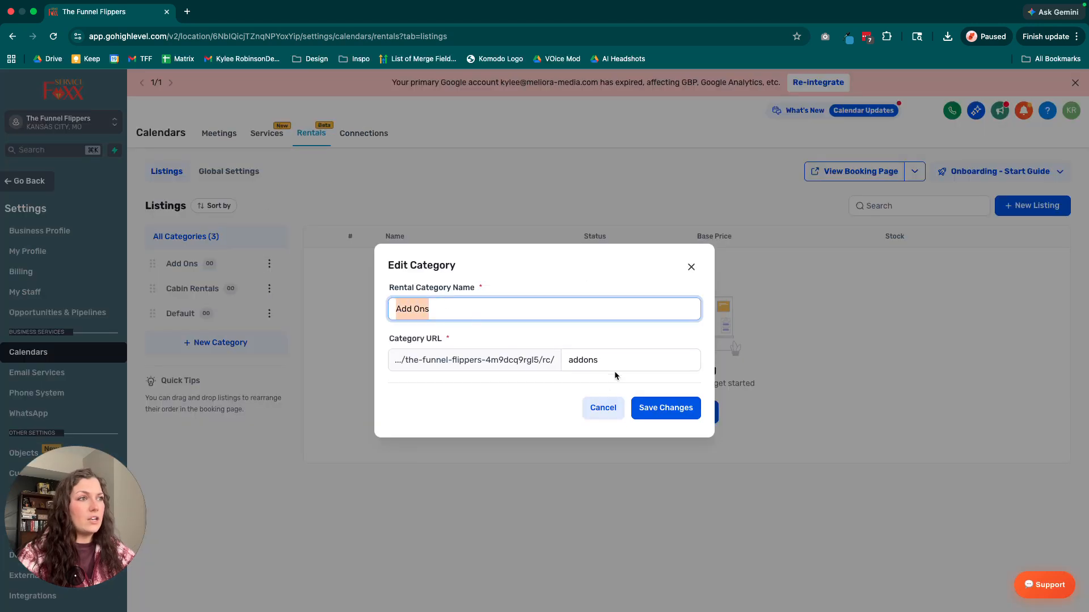
key("Tab")
left_click(602, 408)
Check the delete option for the Cabin Rentals category and cancel the confirmation.
left_click(271, 288)
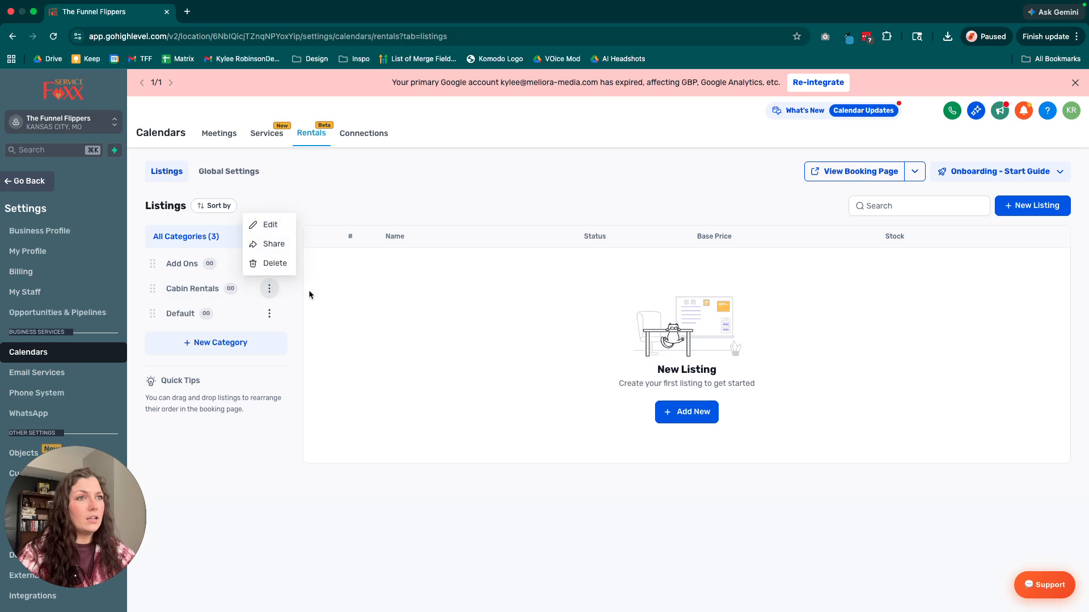
left_click(269, 264)
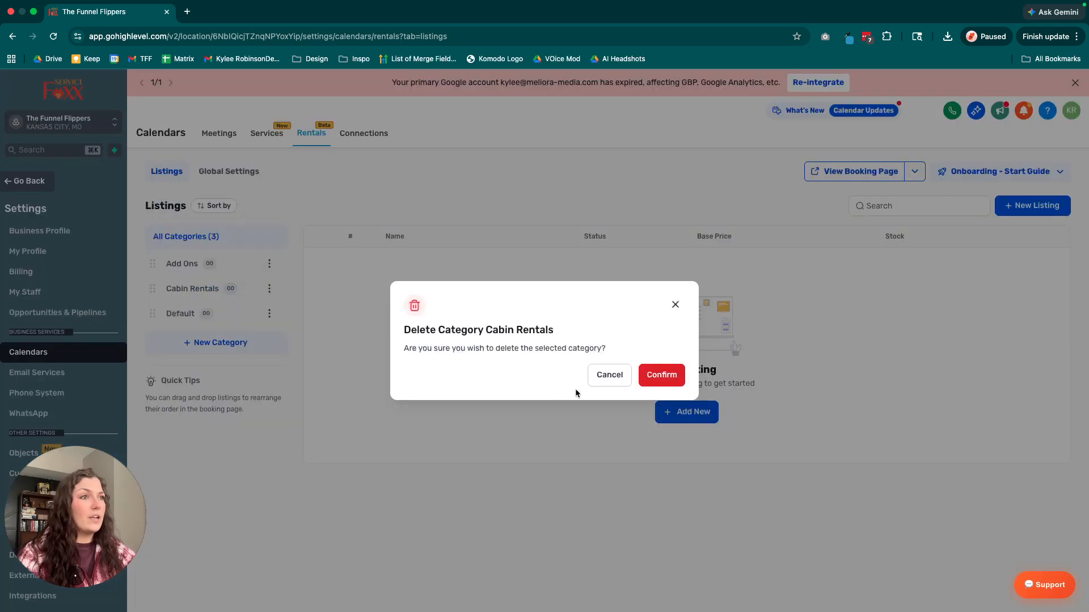
left_click(598, 375)
View the Default category's scheduling and permanent share links, and close them.
left_click(269, 313)
left_click(272, 269)
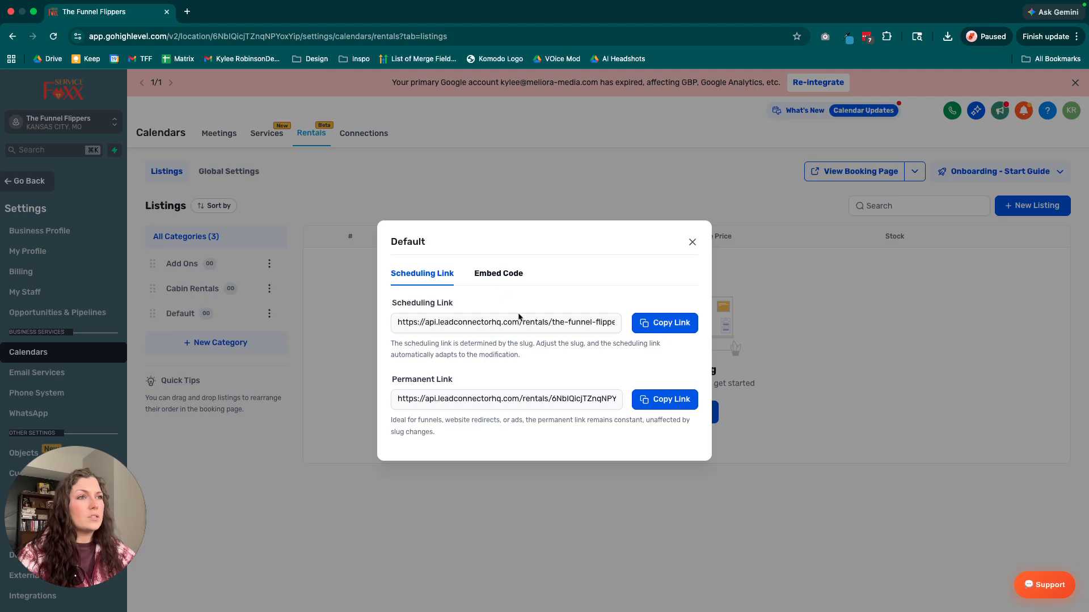
left_click(693, 243)
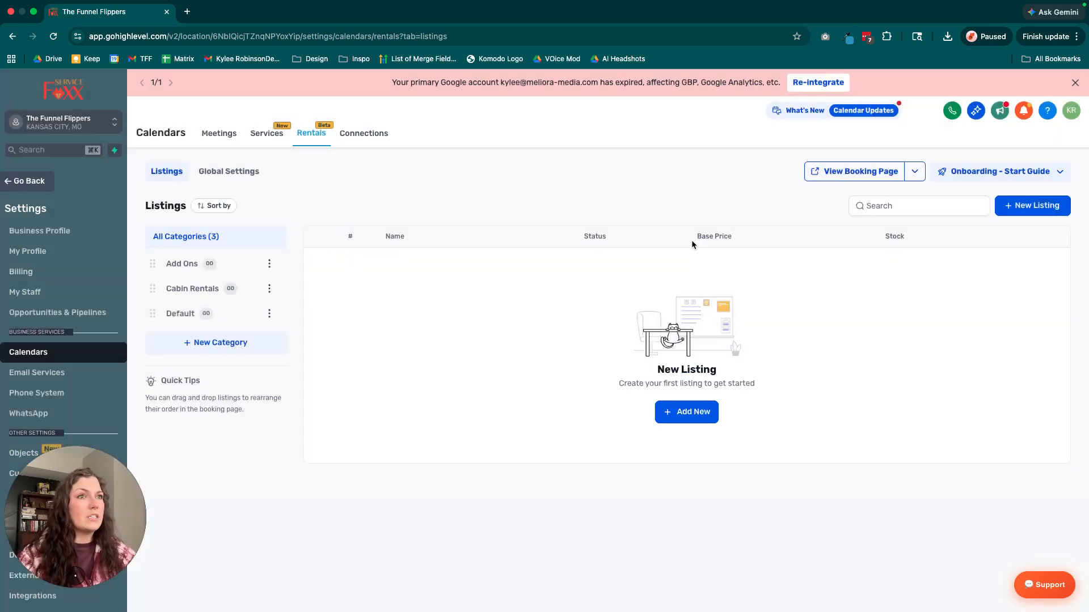
View the Add Ons category's scheduling and permanent share links, and close them.
left_click(270, 290)
left_click(328, 279)
left_click(270, 266)
left_click(271, 219)
left_click(656, 330)
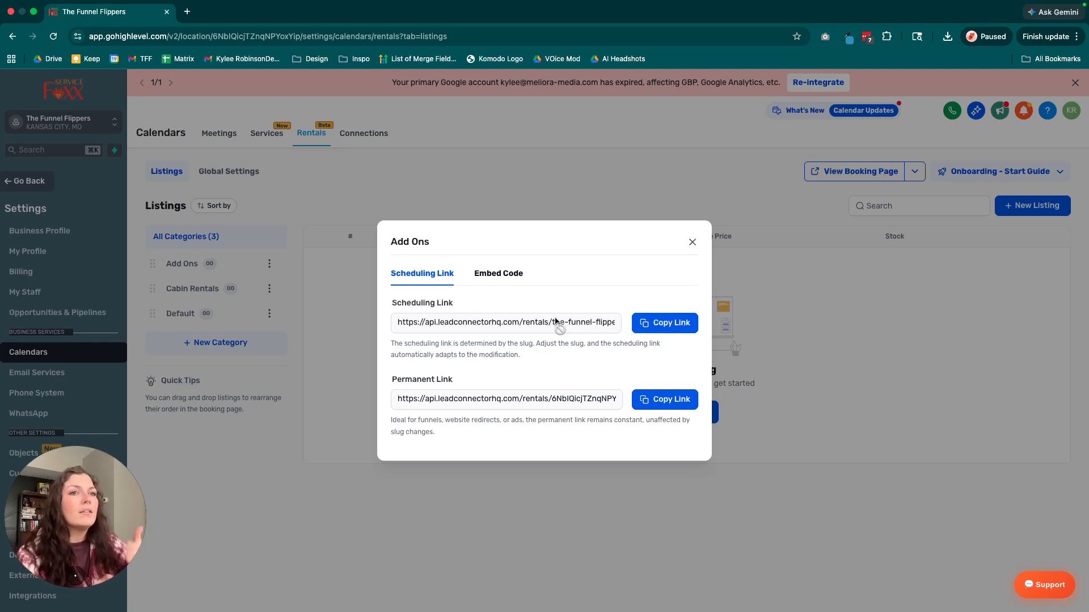
left_click(692, 242)
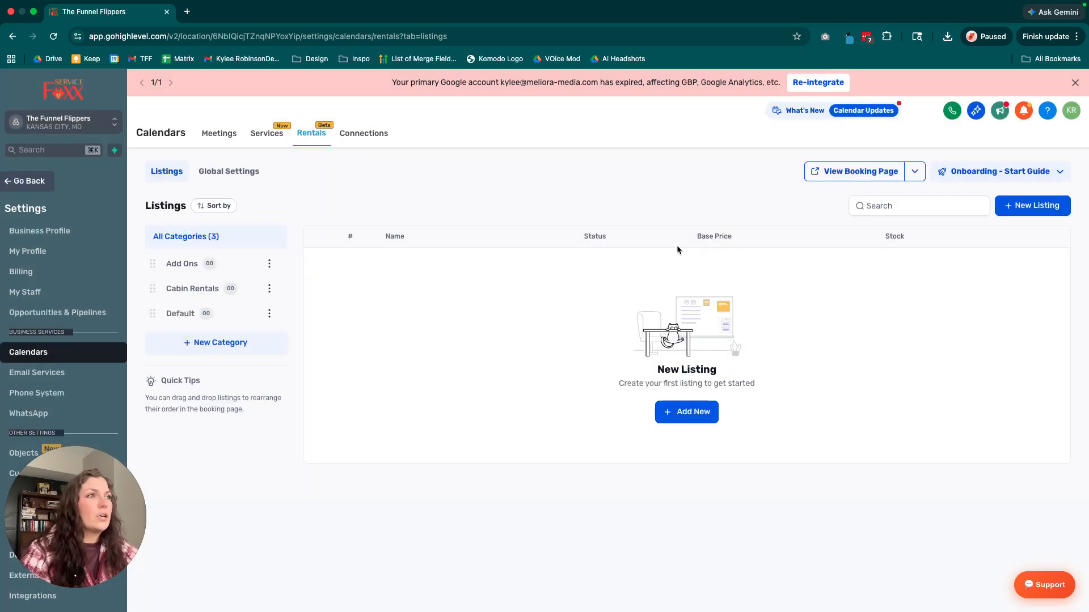
Start a new listing and add the cabin photo OIP-2531050037.jpg from media storage as its image.
left_click(683, 415)
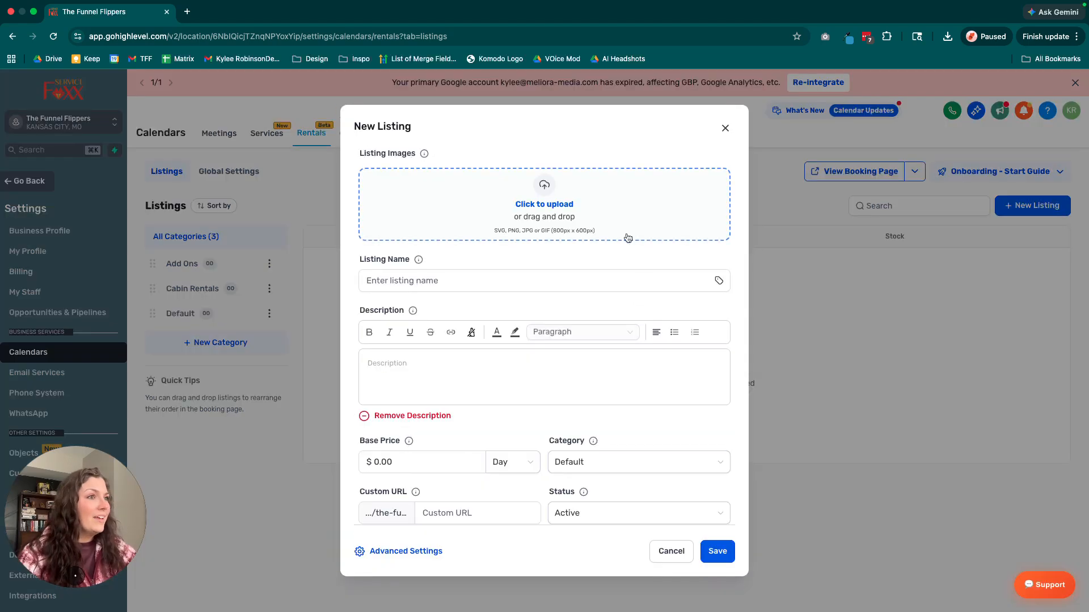
left_click(555, 209)
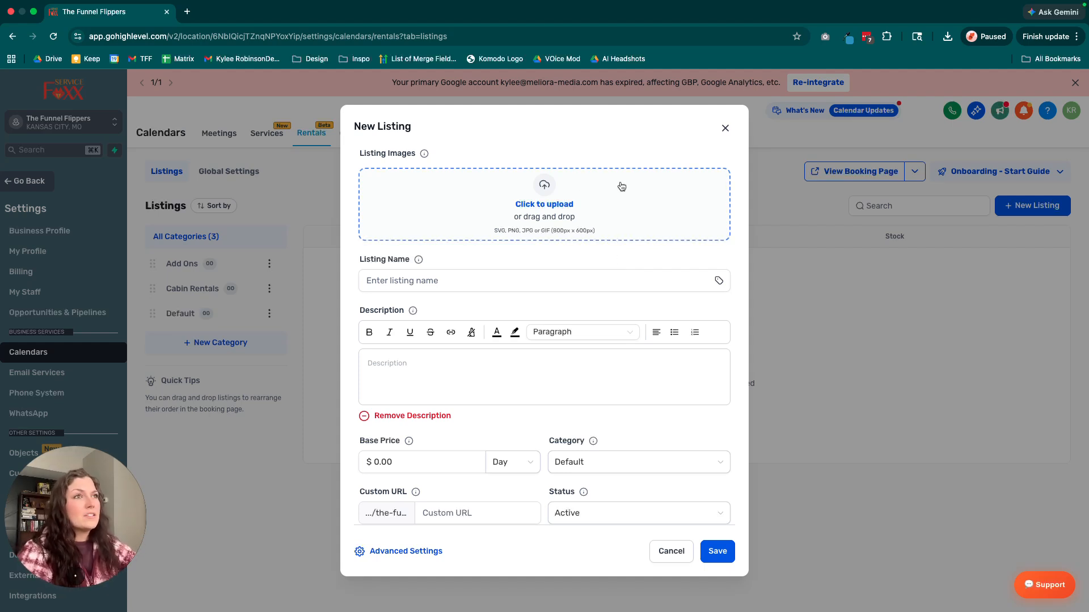
left_click(562, 206)
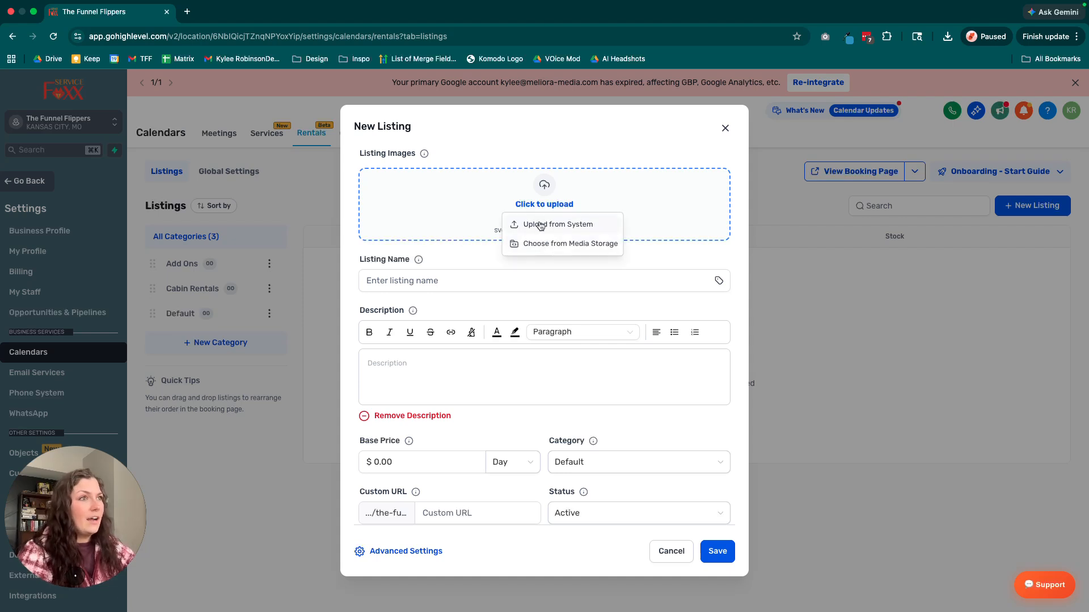
left_click(536, 241)
scroll(284, 379, "down", 5)
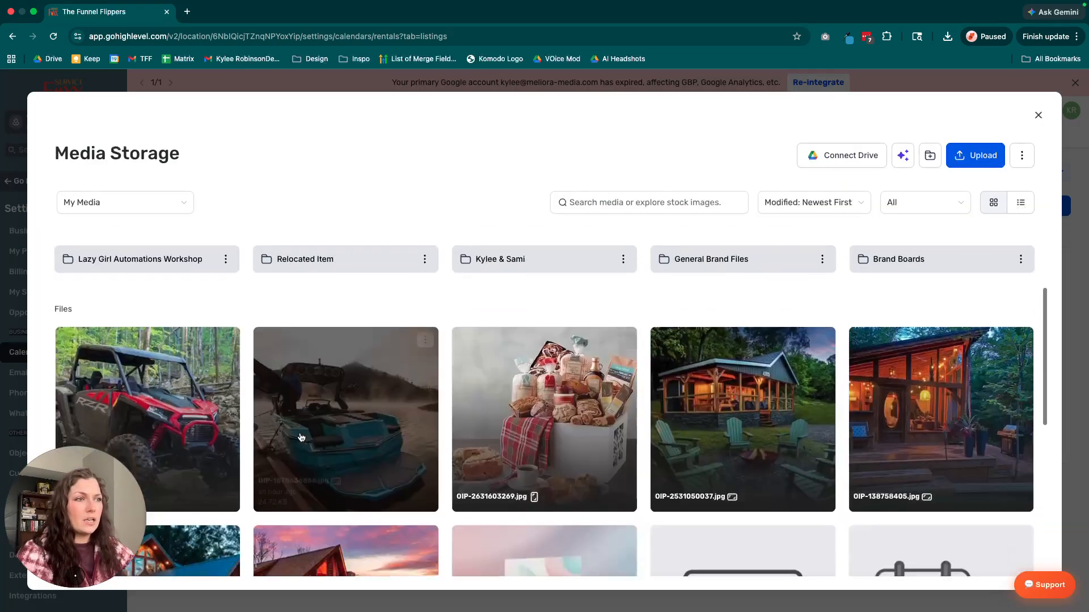
left_click(774, 320)
Name the new listing "Gatlinburg Cabin #1".
left_click(526, 331)
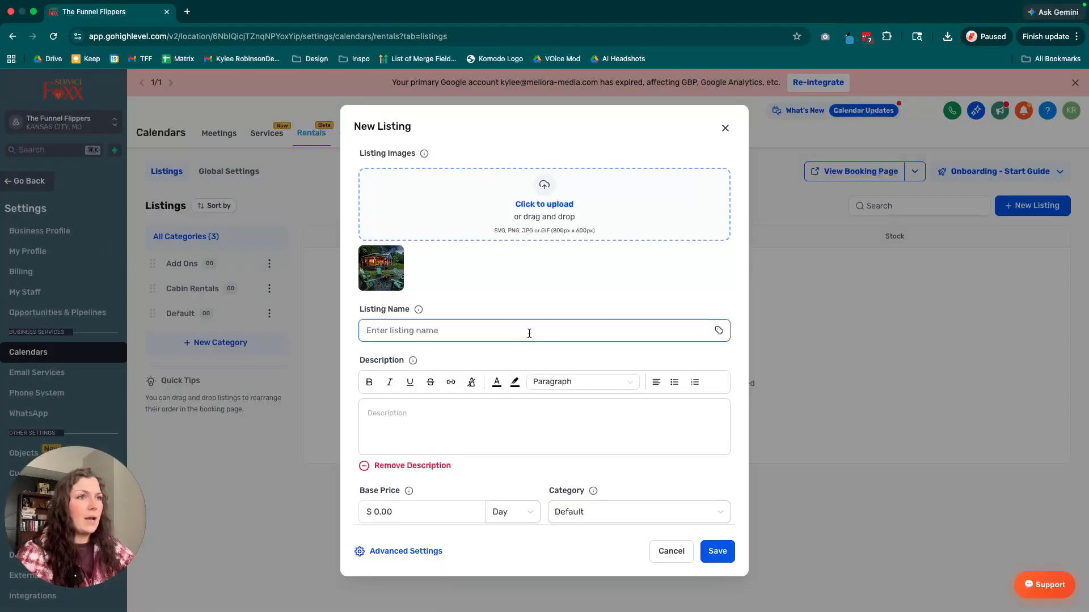
type("Gatl")
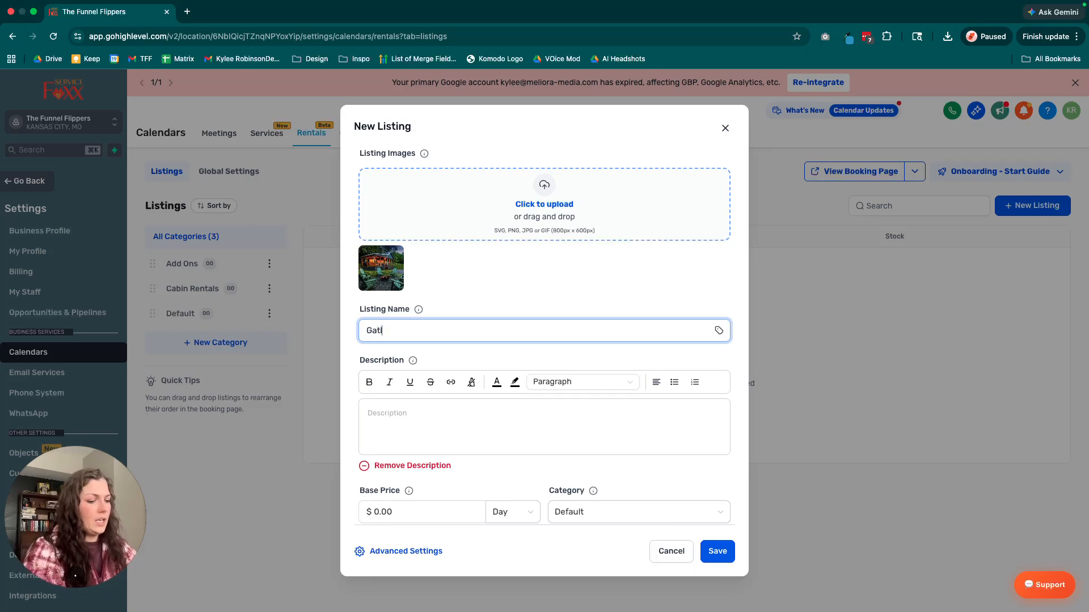
type("inburg Cabin #2")
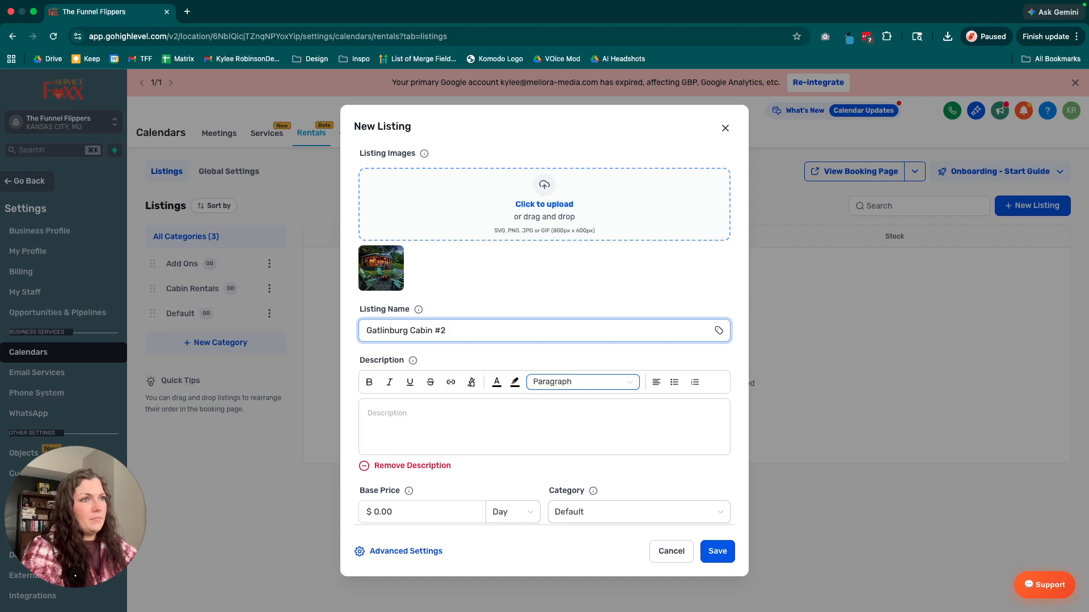
Enter the listing description "3 Bed / 2 Bath / Large Deck / Hot Tub / Close to town but private and quiet".
left_click(516, 416)
type("3 Bed")
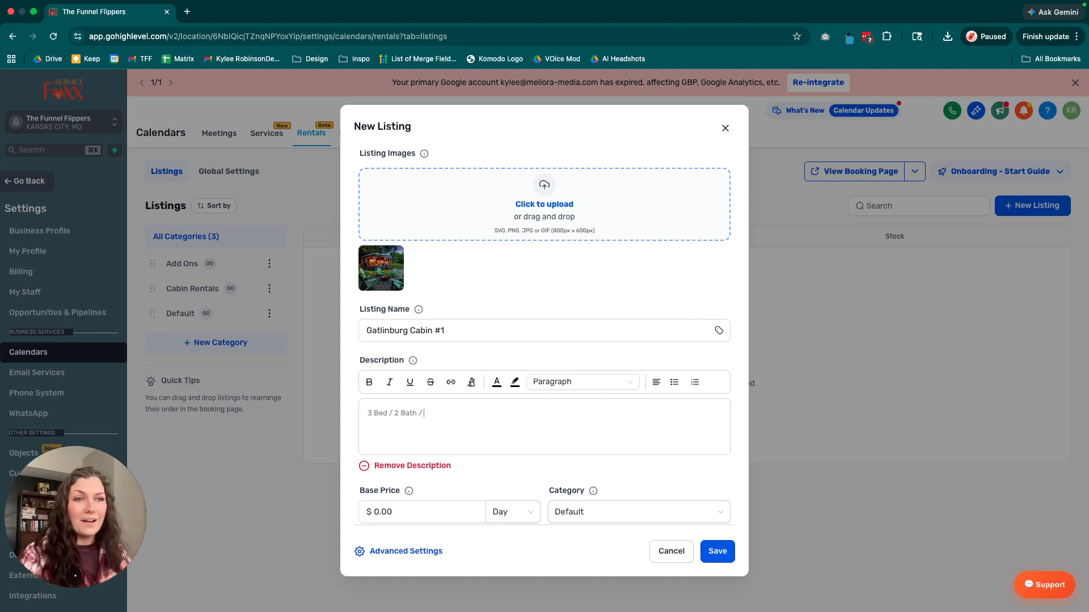
type("/ 2 Bath / Large Deck / Hot Tub / Close to town b")
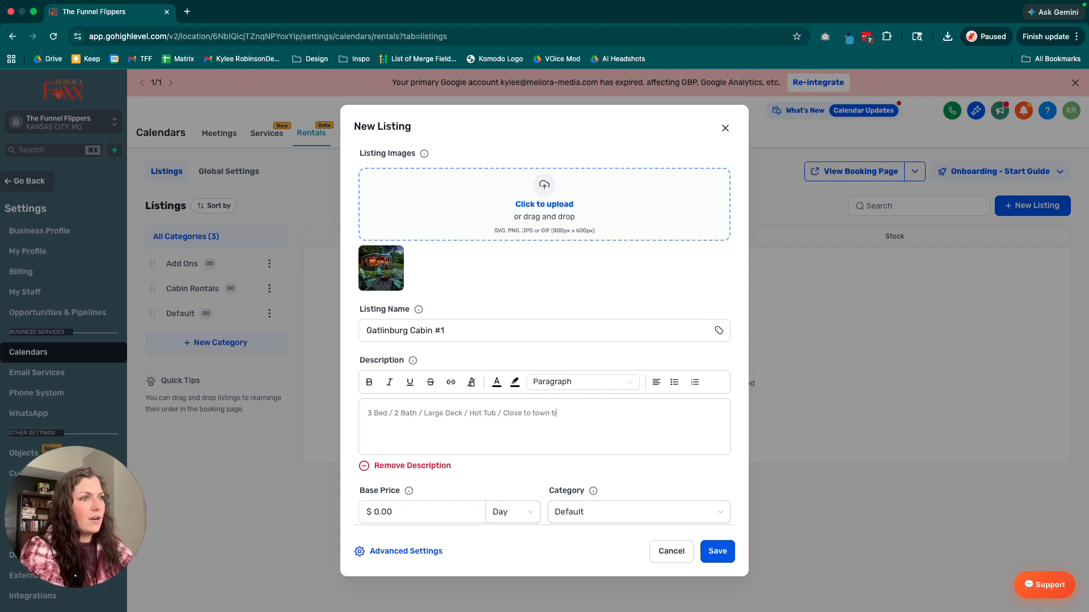
type("ut private and qui")
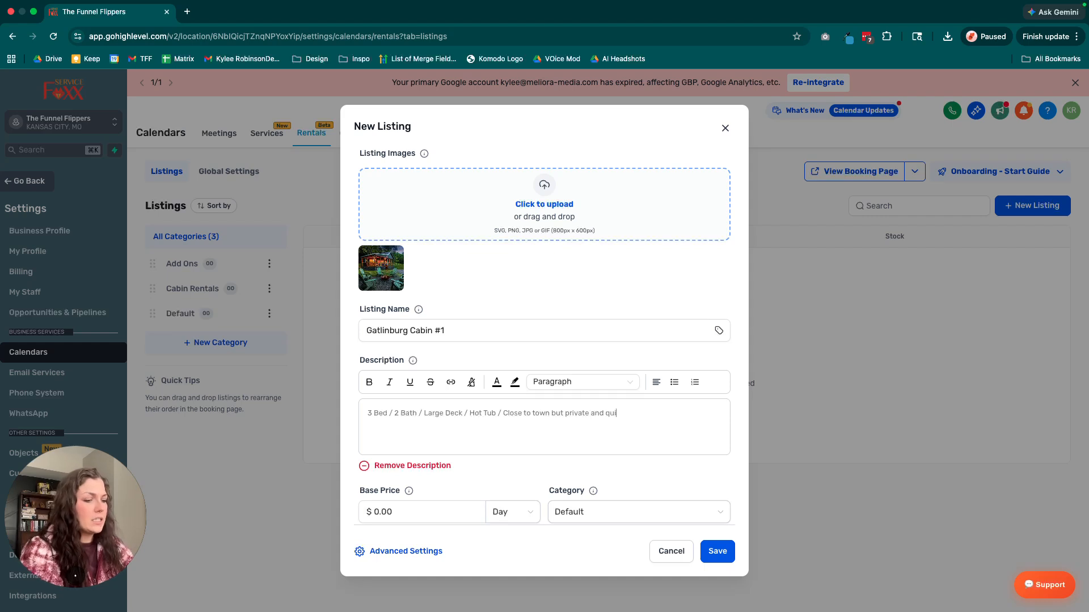
type("et")
Format the whole listing description as Heading 4.
scroll(543, 400, "down", 2)
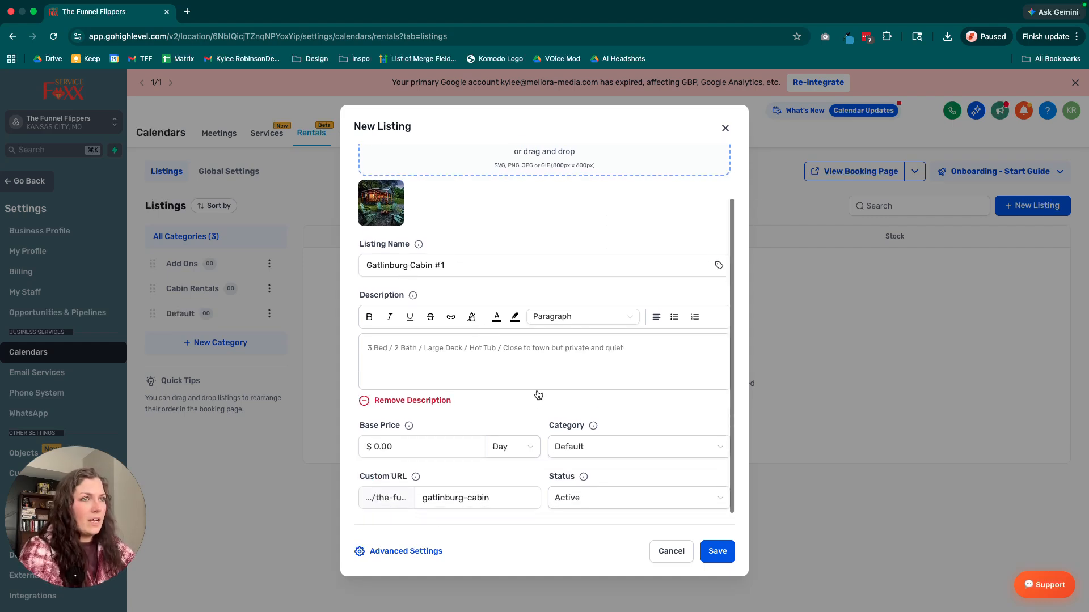
left_click_drag(668, 349, 350, 353)
left_click(449, 362)
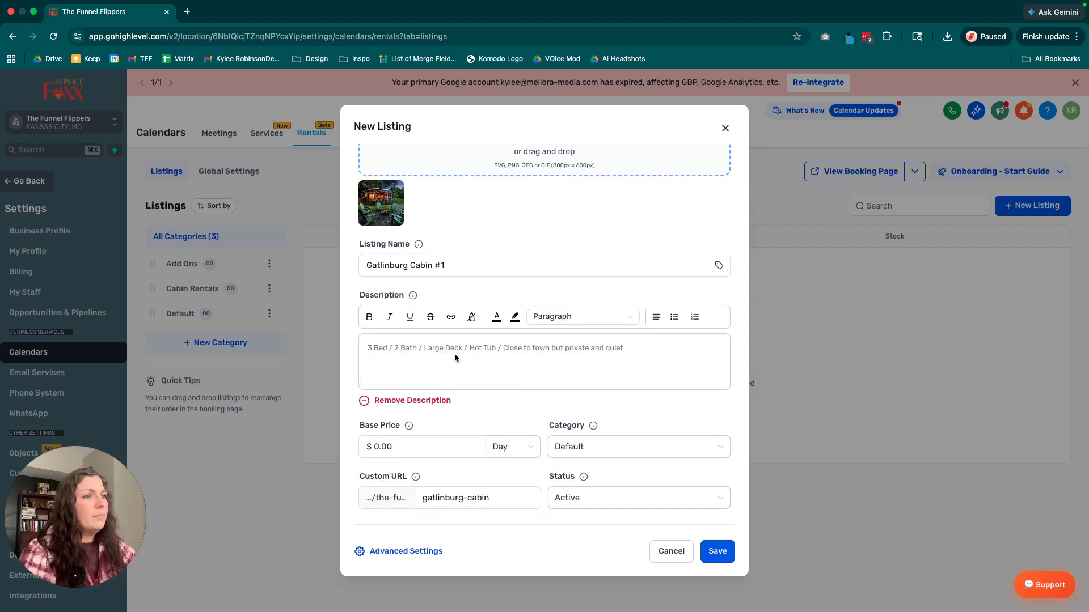
triple_click(472, 348)
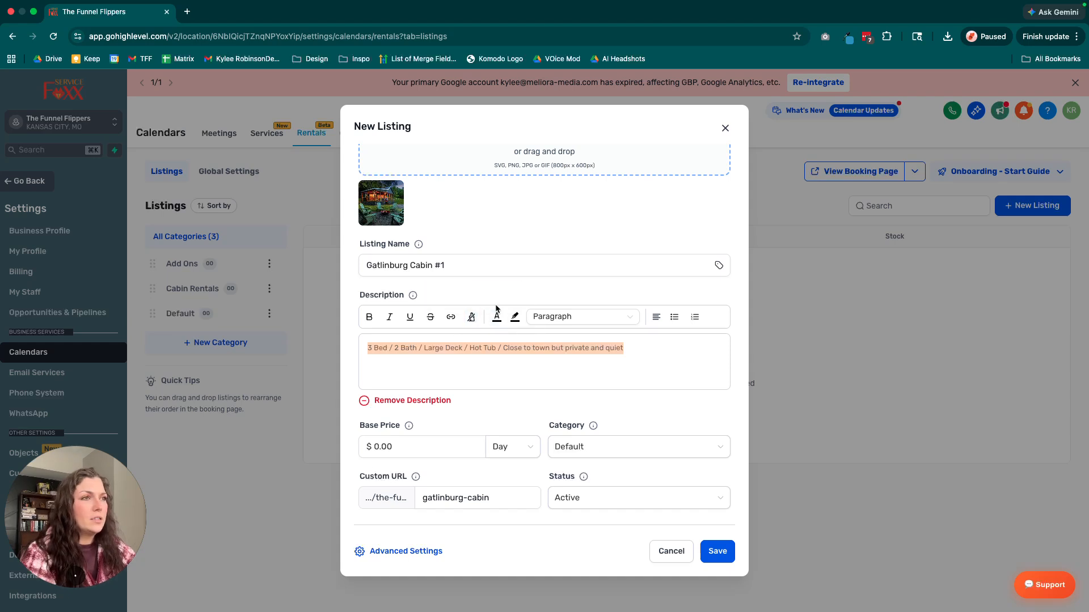
left_click(550, 316)
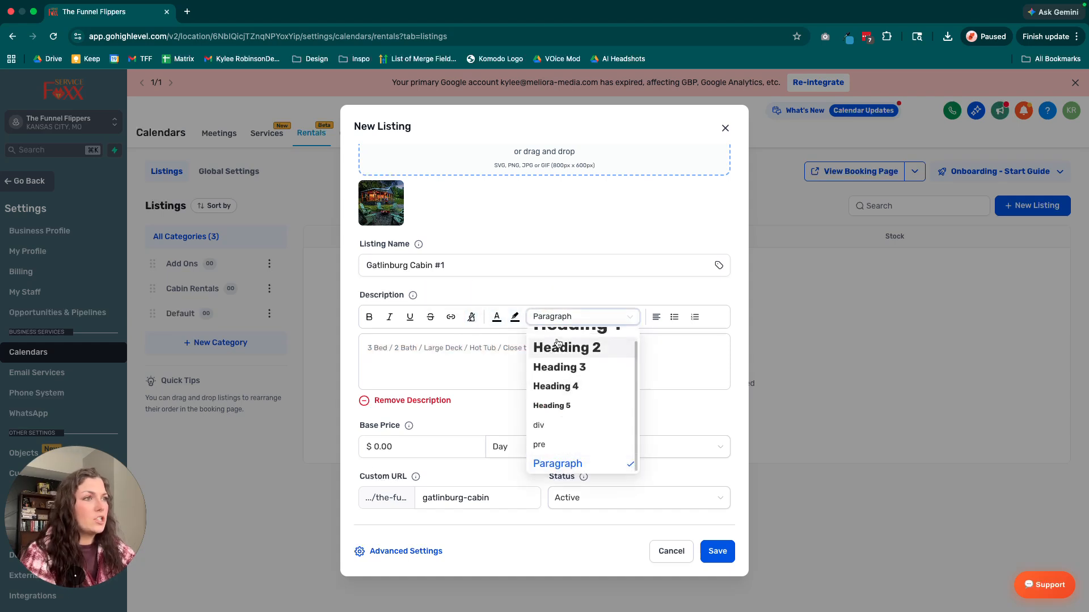
left_click(557, 386)
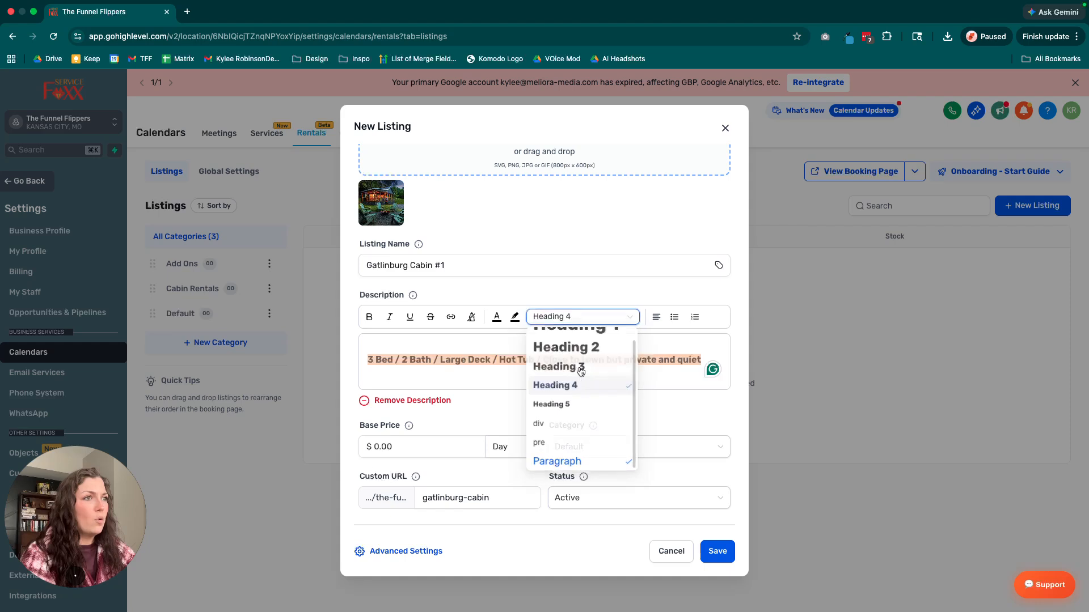
left_click(657, 318)
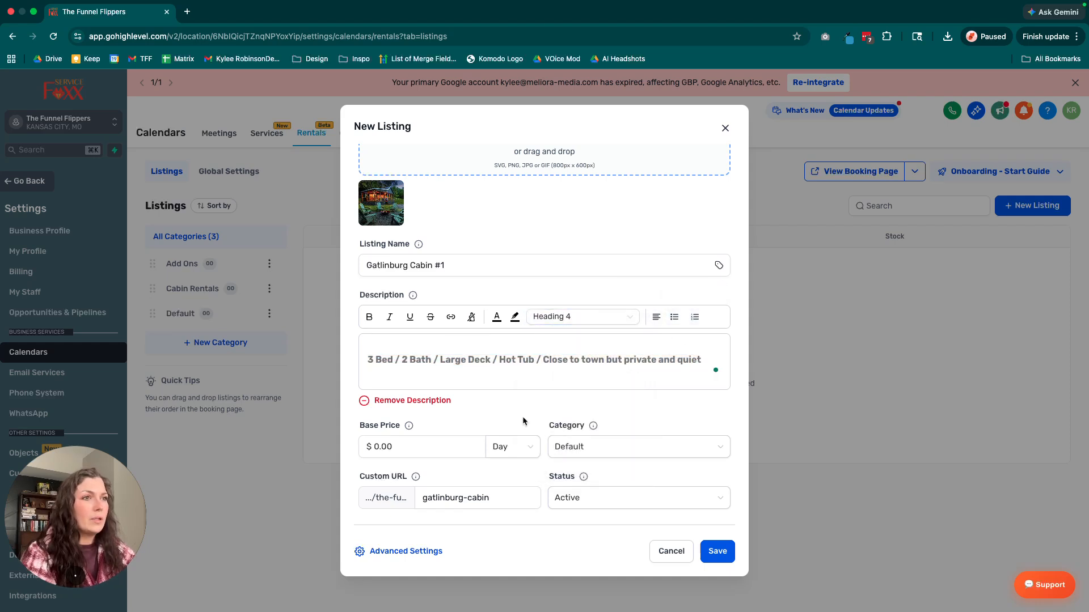
Set the listing's base price to $350.00 and keep the pricing unit at Day.
scroll(524, 421, "down", 1)
double_click(436, 436)
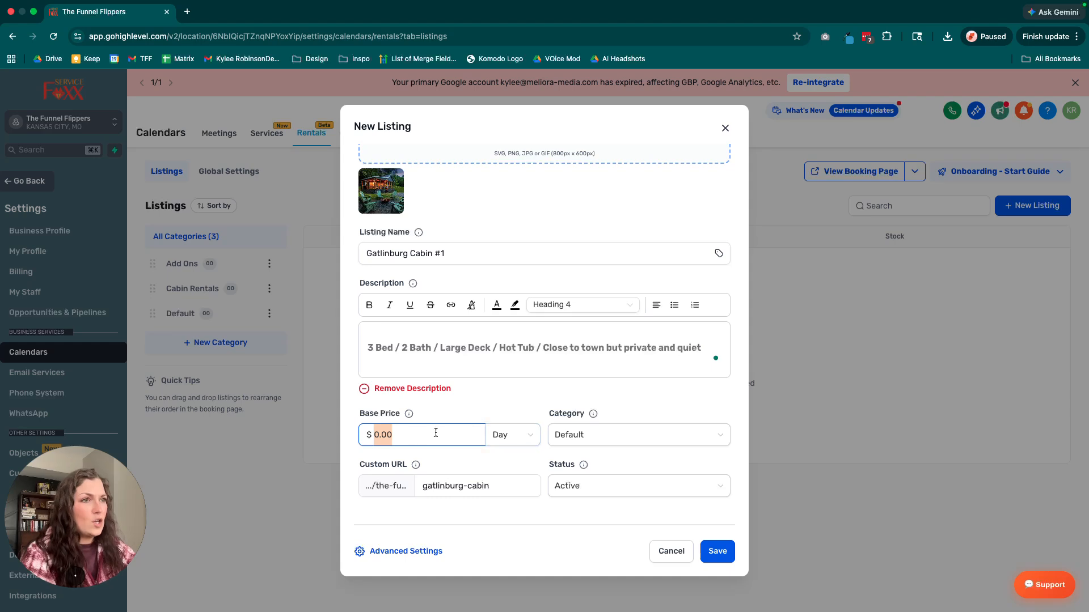
left_click(417, 437)
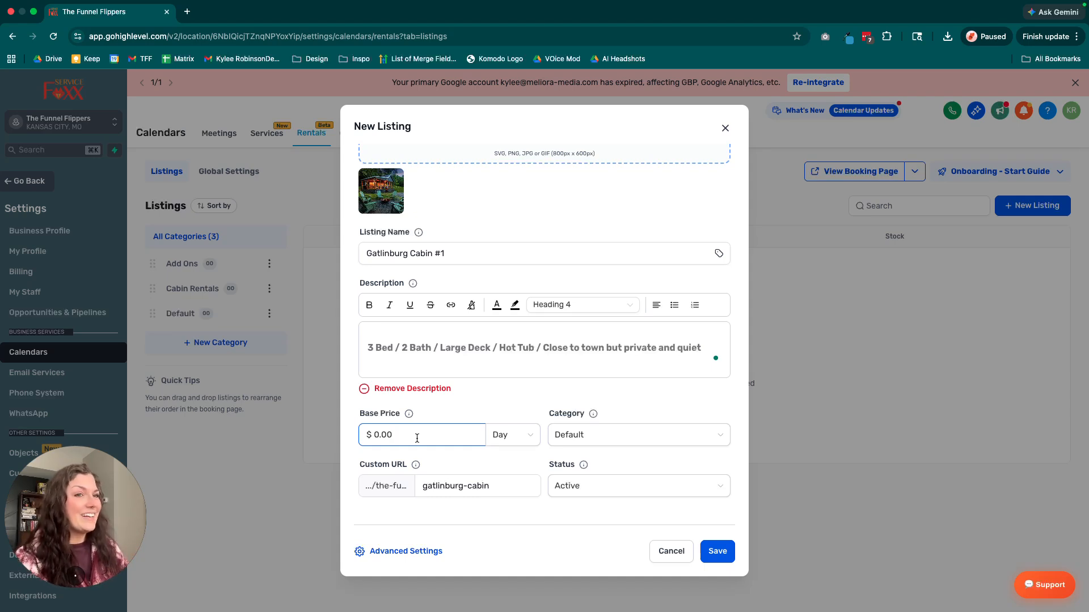
left_click_drag(414, 437, 369, 434)
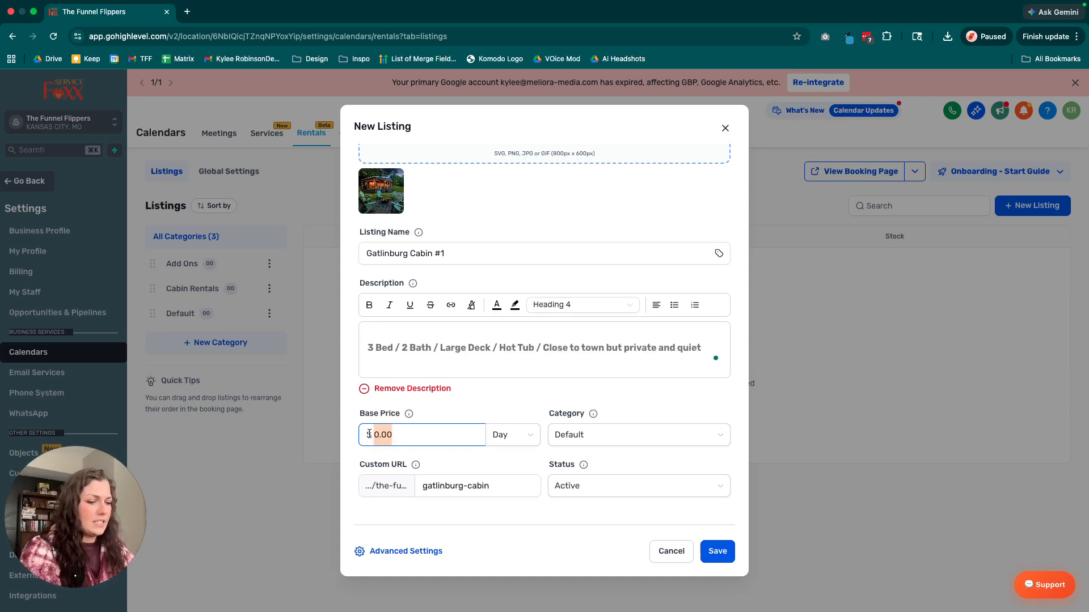
type("350")
left_click(469, 408)
left_click(524, 435)
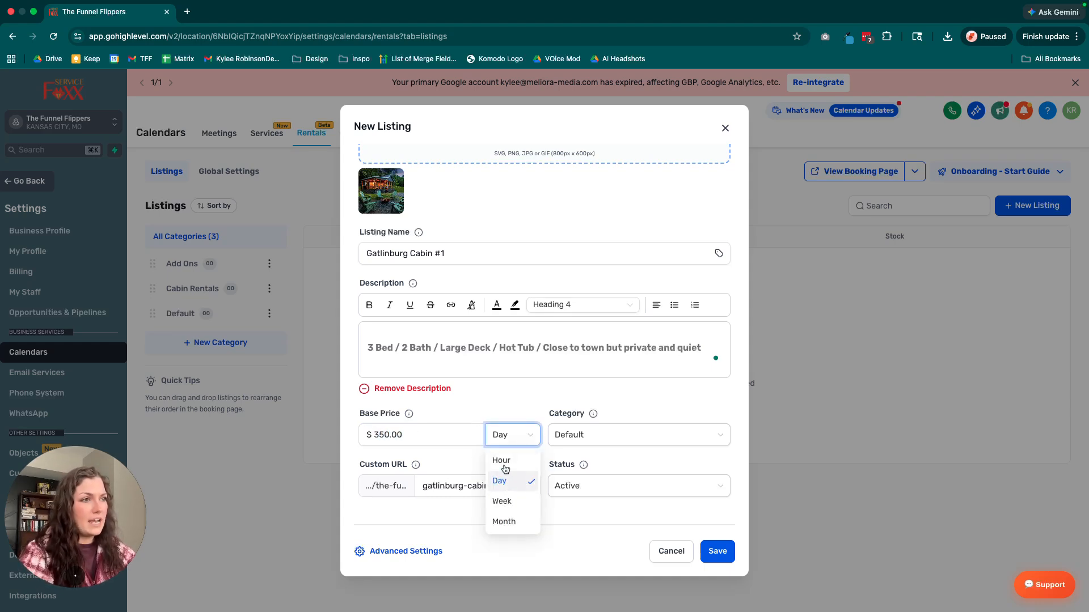
left_click(505, 413)
Assign the listing to the Cabin Rentals category, keep its status Active, and save it.
left_click(584, 434)
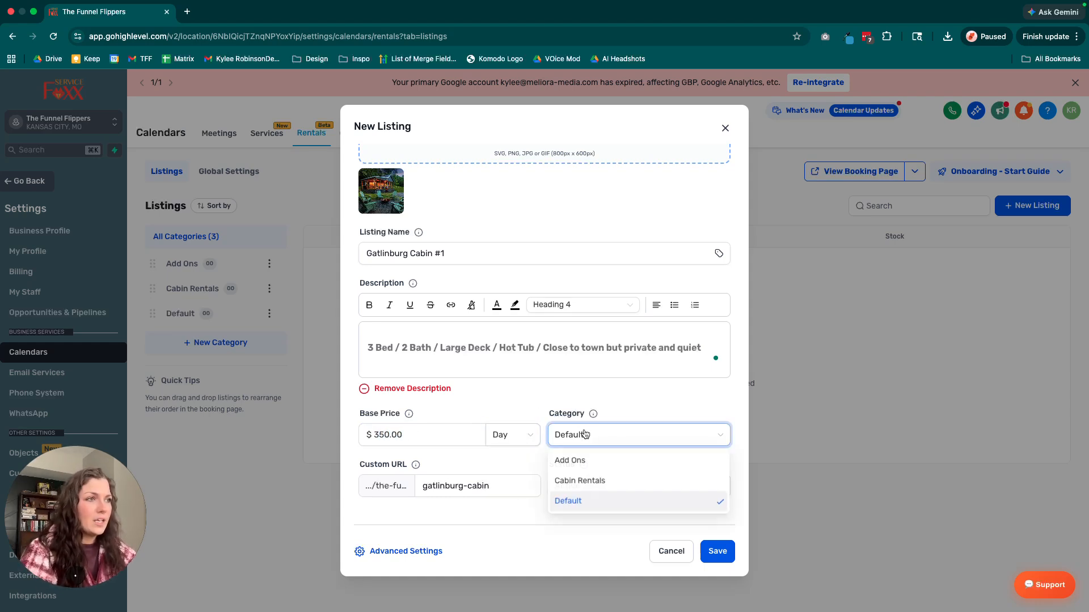
left_click(604, 482)
left_click(491, 486)
left_click_drag(491, 486, 420, 485)
left_click(504, 484)
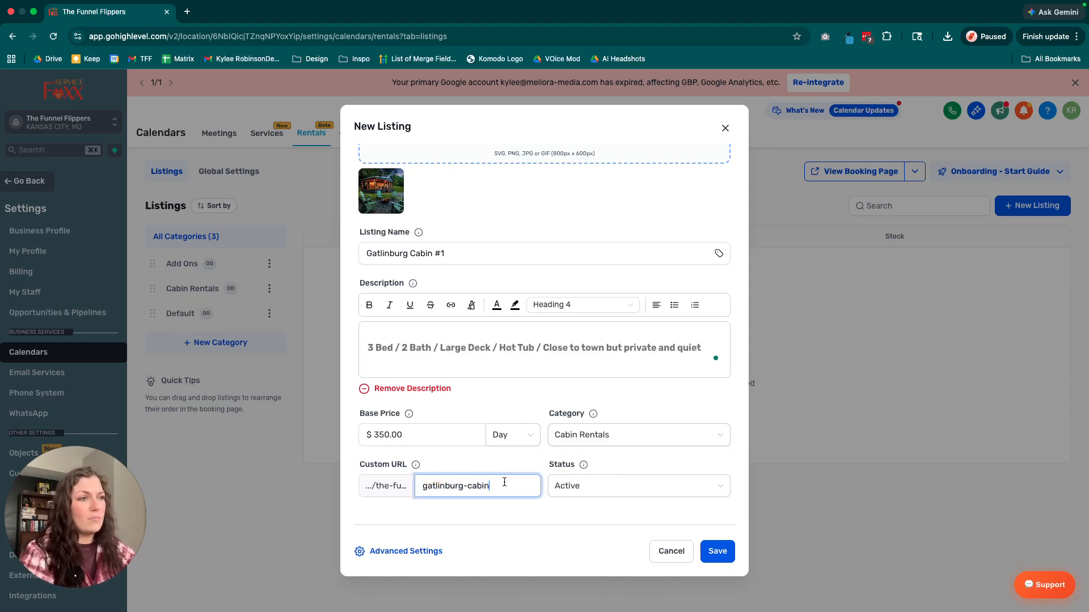
left_click(590, 486)
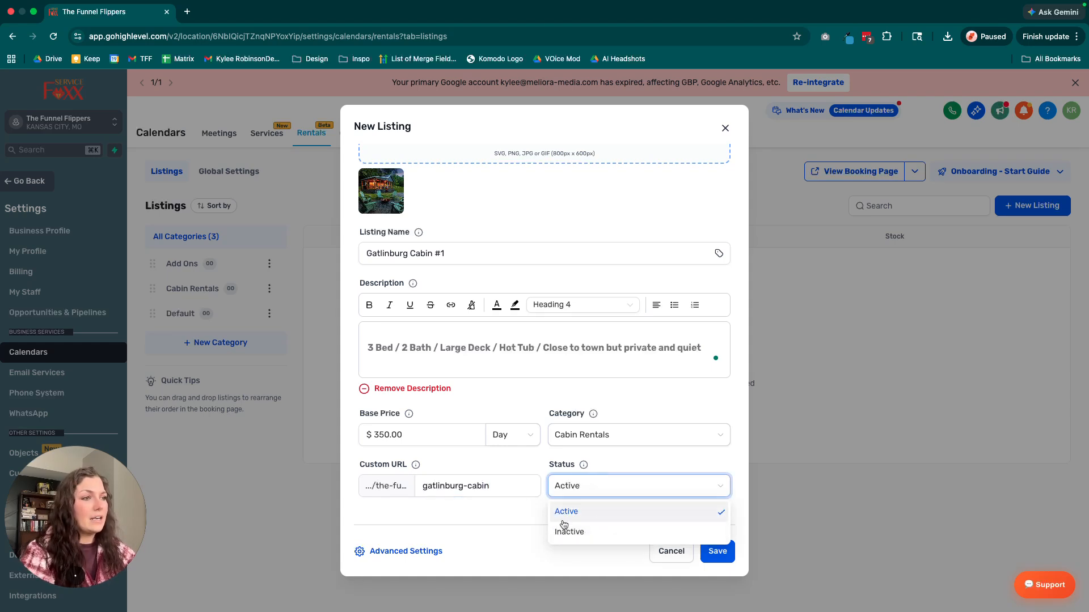
left_click(520, 528)
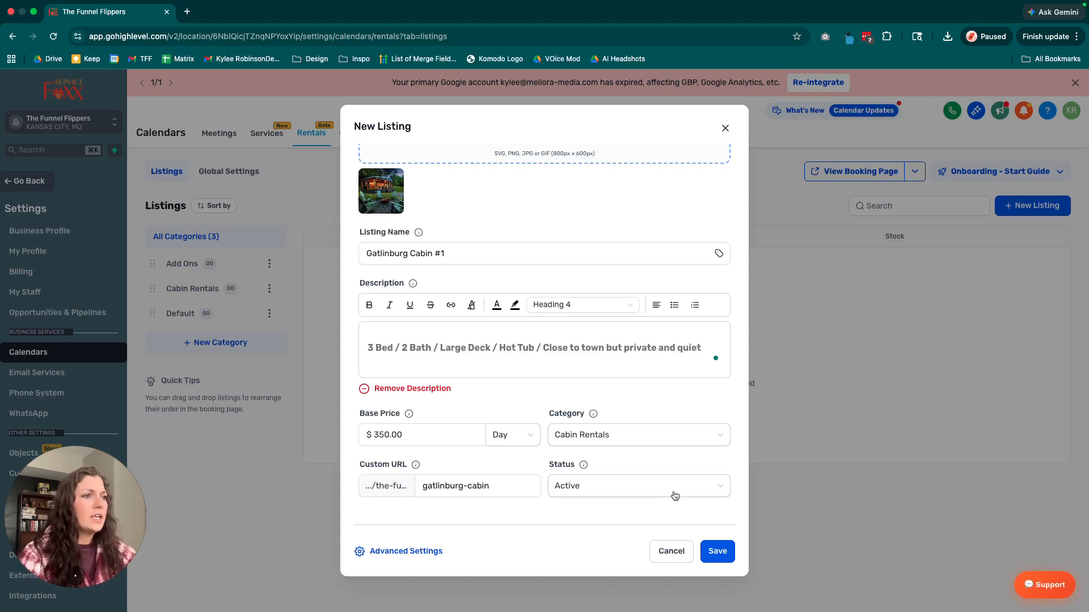
left_click(717, 551)
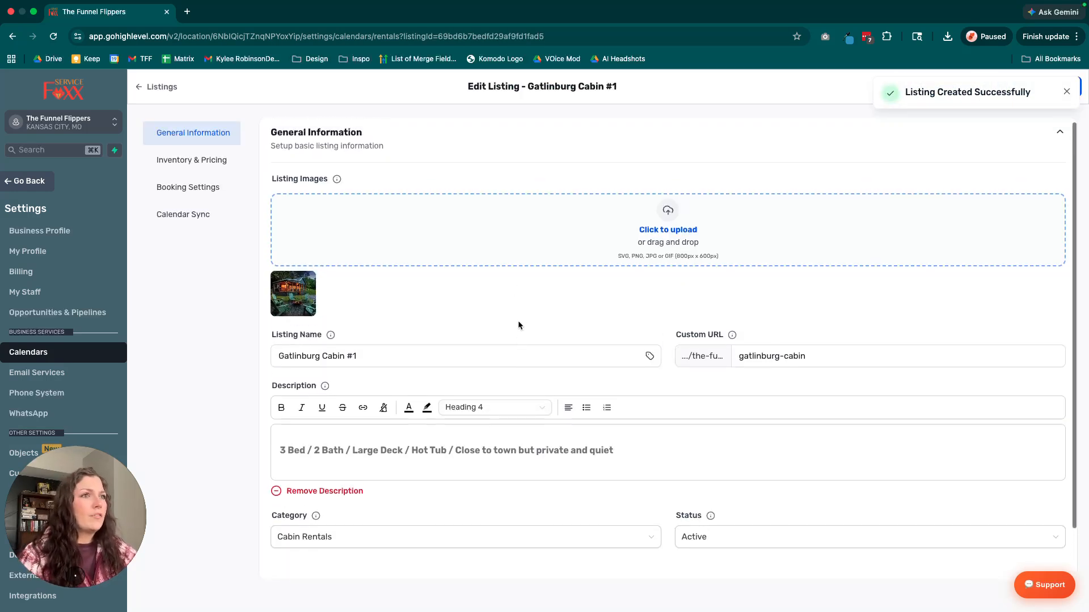
Review the saved listing's general information, including its images and the option for a listing-specific form.
left_click_drag(270, 181, 357, 193)
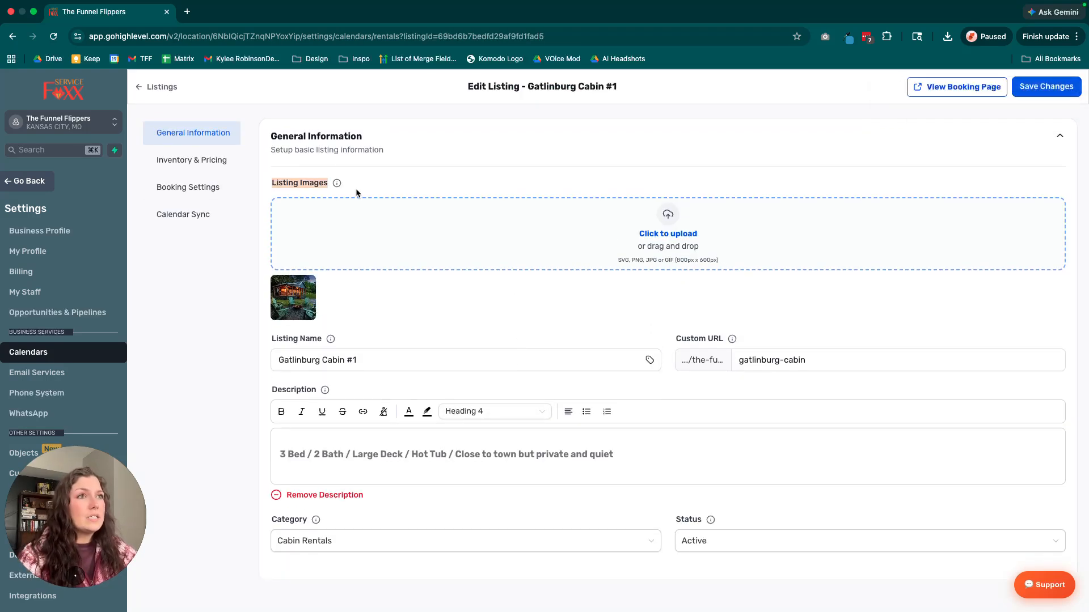
left_click(352, 180)
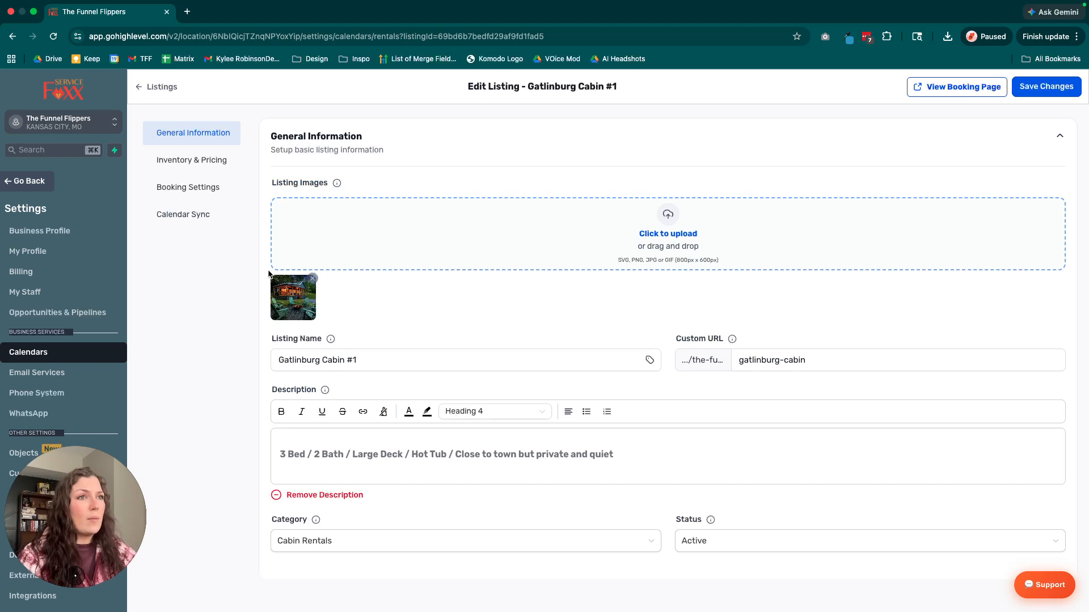
left_click(700, 228)
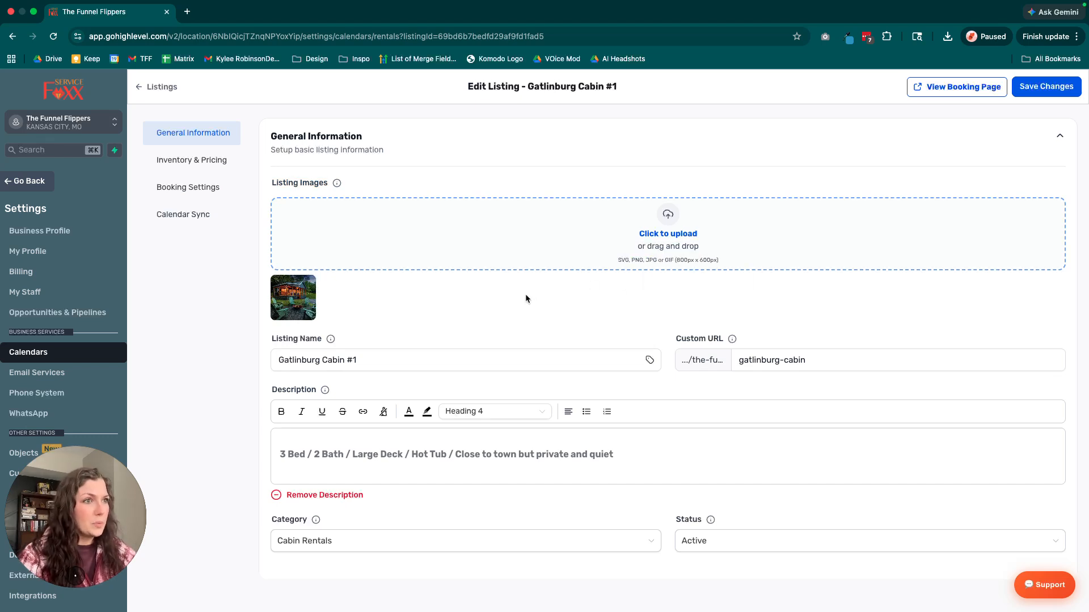
scroll(518, 388, "down", 2)
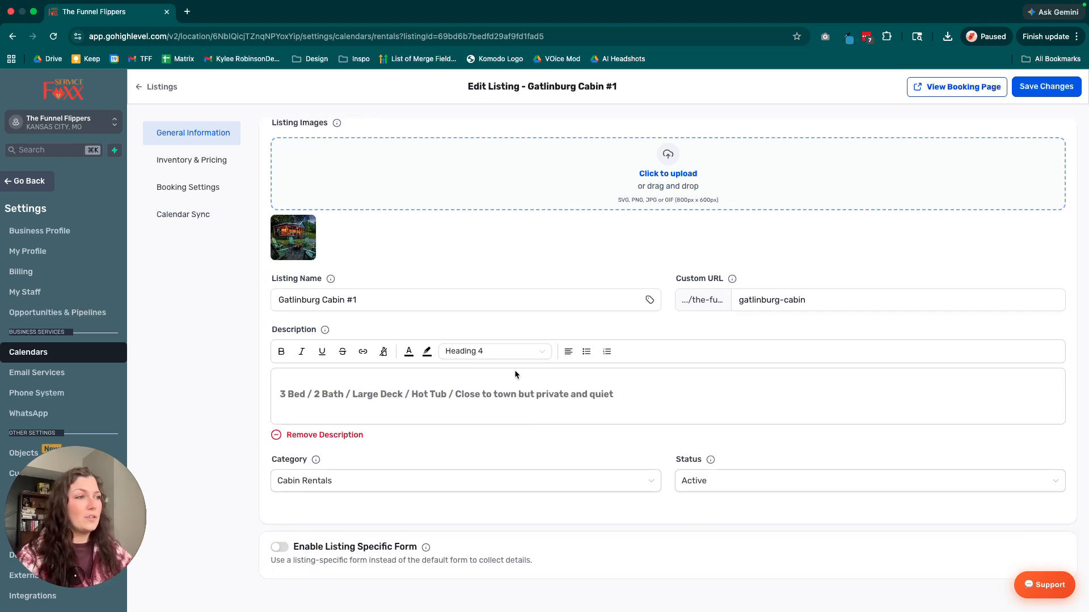
scroll(515, 428, "down", 1)
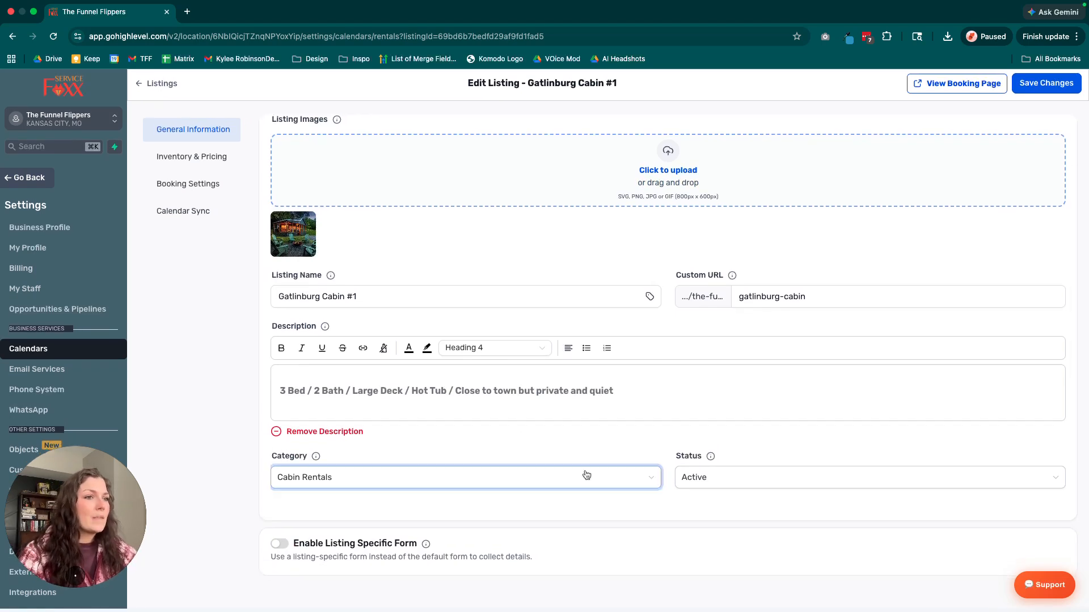
left_click_drag(298, 547, 435, 551)
left_click(434, 562)
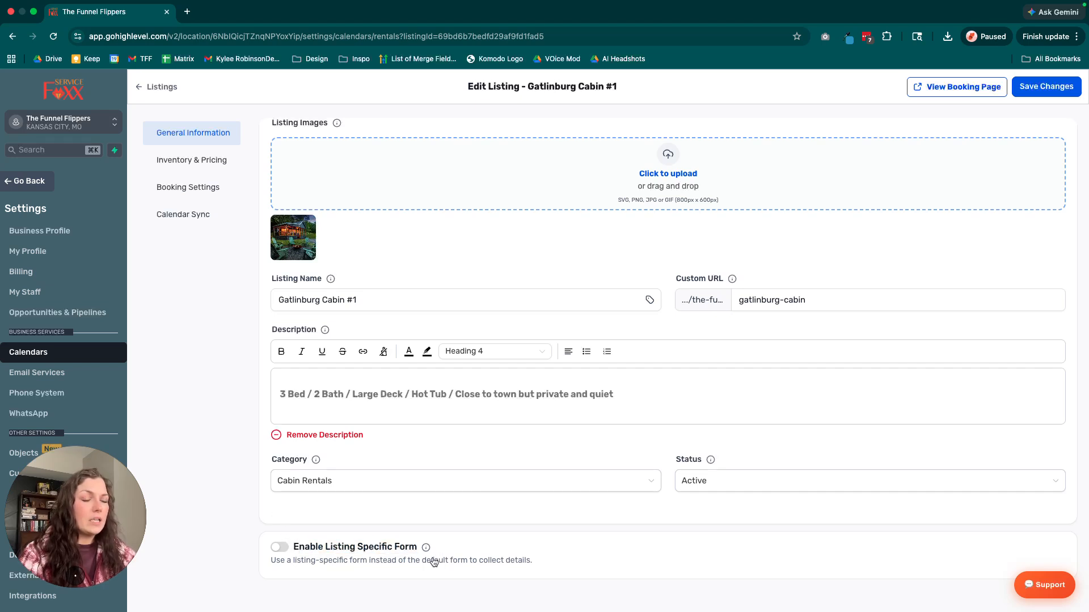
triple_click(434, 562)
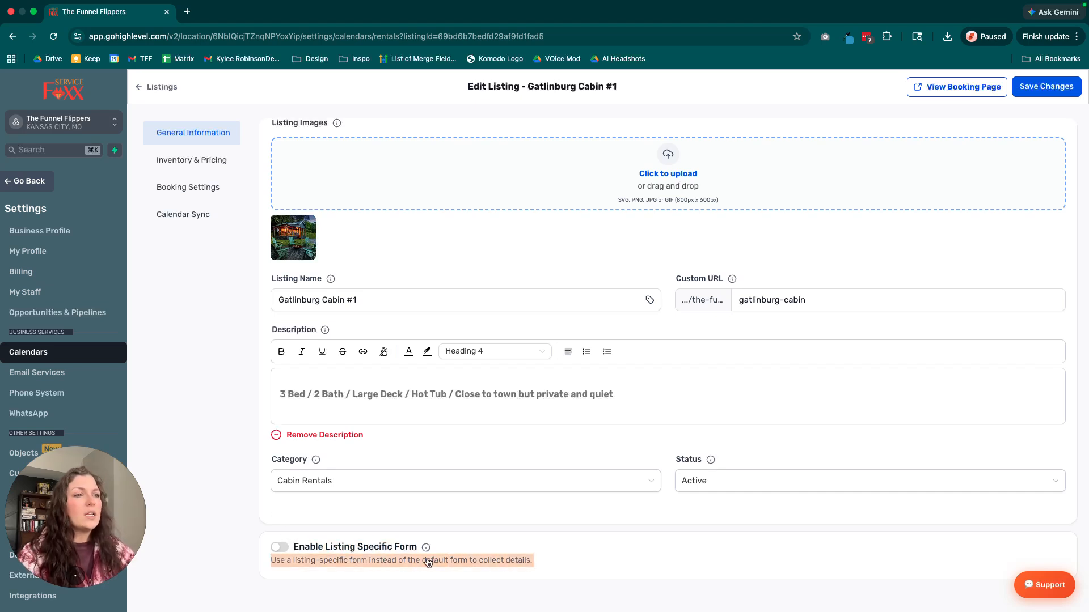
left_click(428, 562)
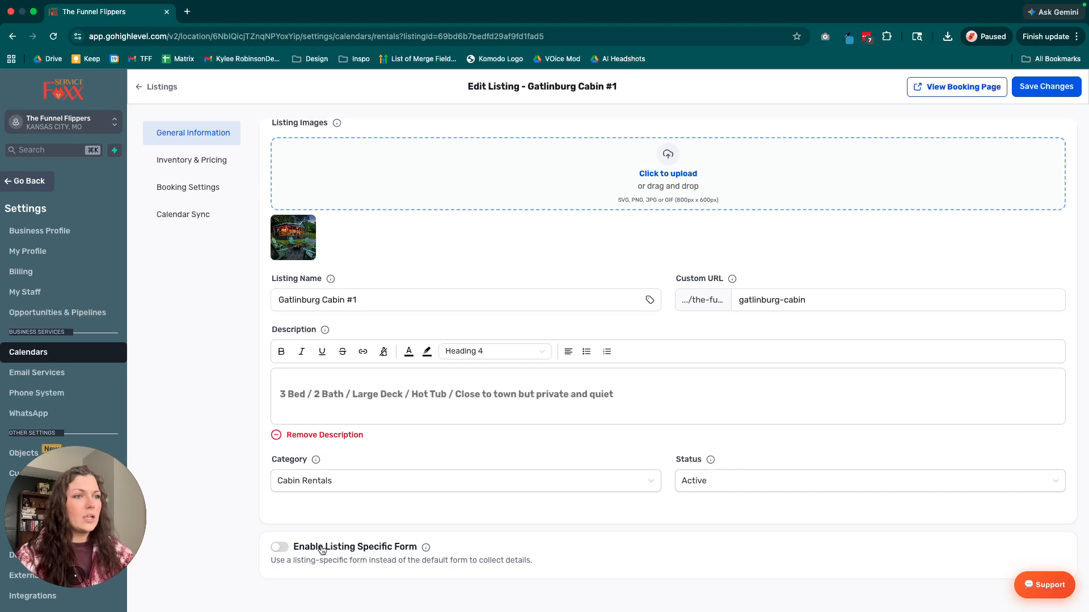
Enable the listing-specific form, look through the selectable forms without choosing one, and disable the option again.
left_click(283, 549)
scroll(324, 524, "down", 2)
left_click(352, 546)
scroll(324, 498, "down", 10)
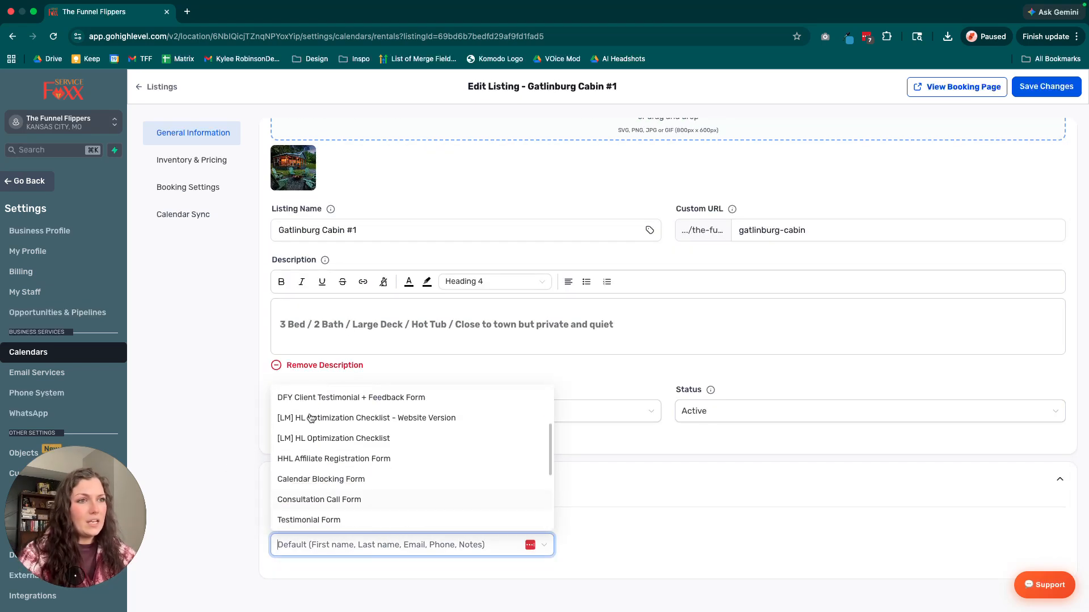
left_click(590, 533)
left_click(466, 547)
left_click(227, 433)
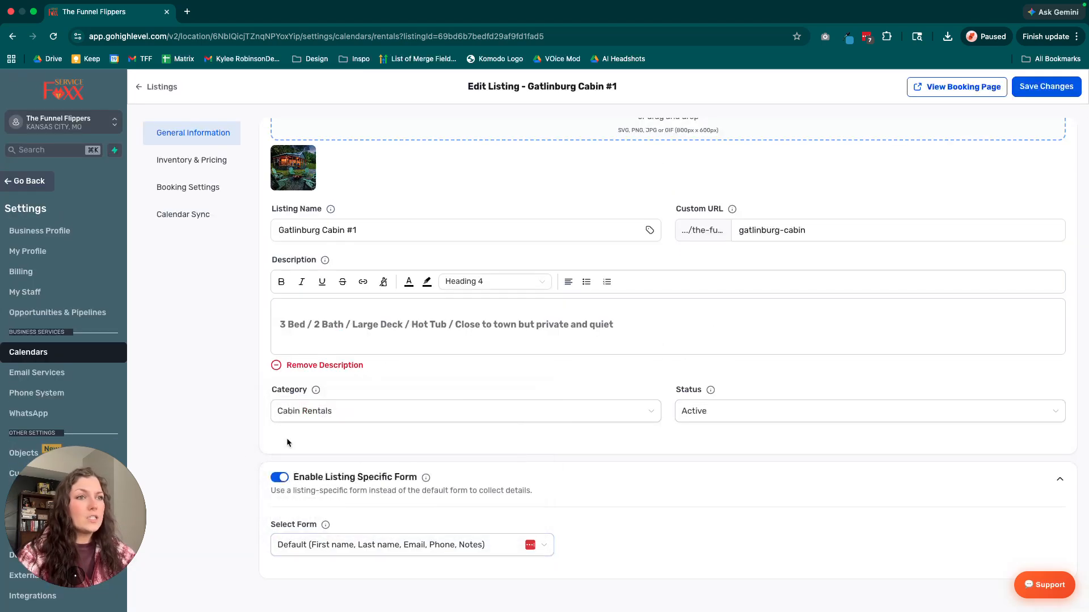
left_click(280, 478)
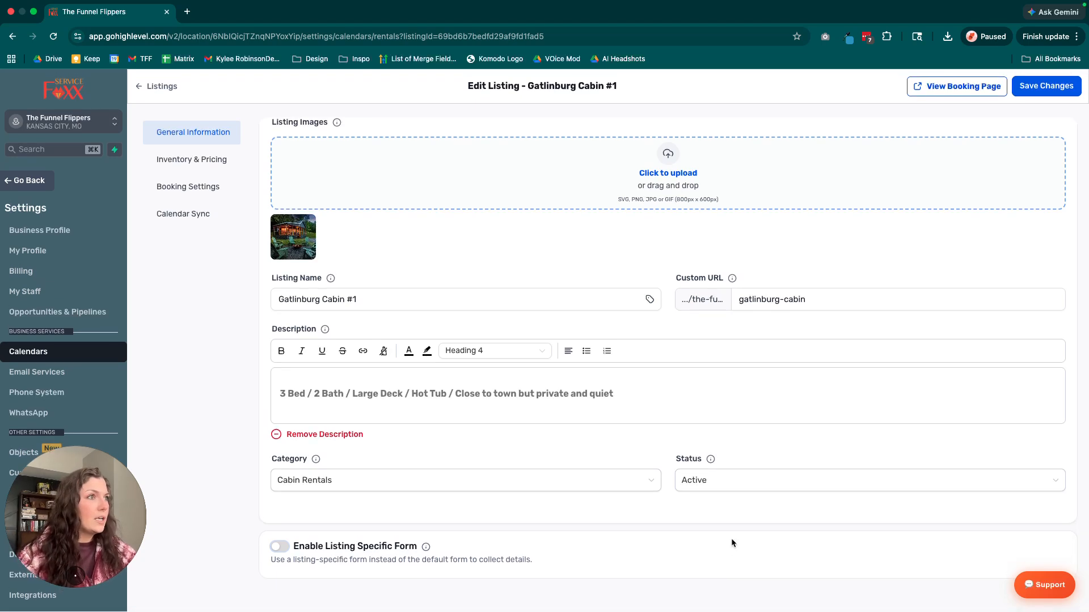
Open the listing's Inventory & Pricing settings and read the explanation of the Inventory option.
scroll(730, 539, "up", 2)
scroll(681, 397, "down", 2)
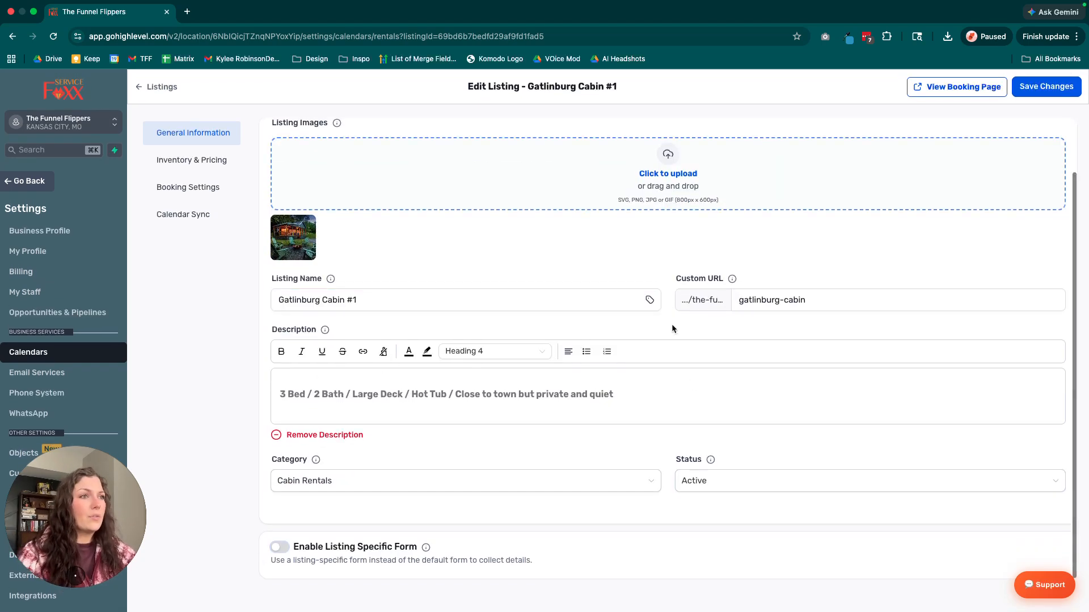
left_click(170, 163)
scroll(499, 221, "down", 1)
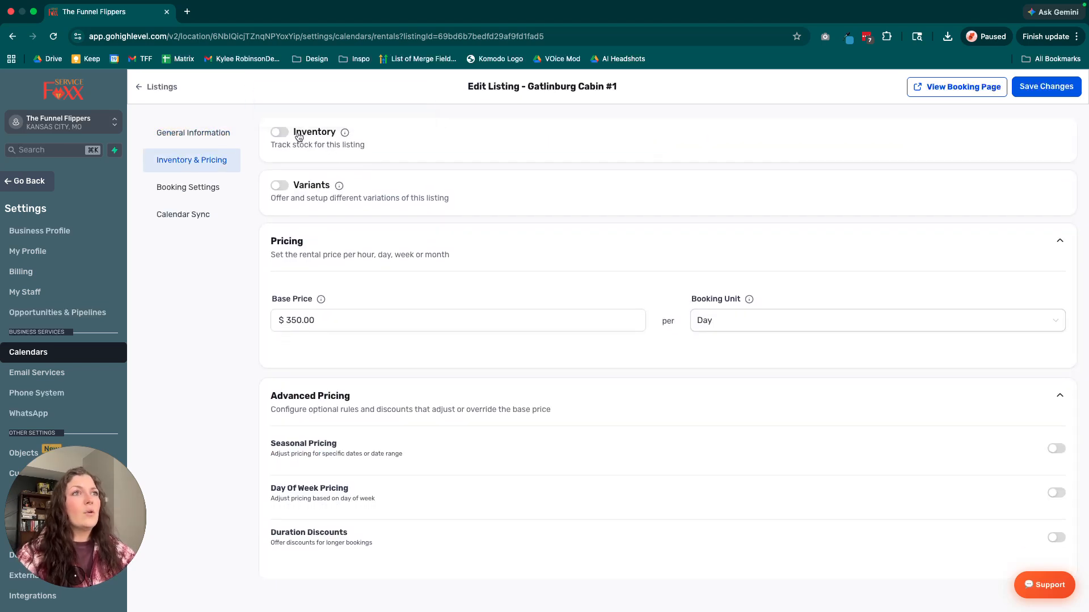
mouse_move(346, 135)
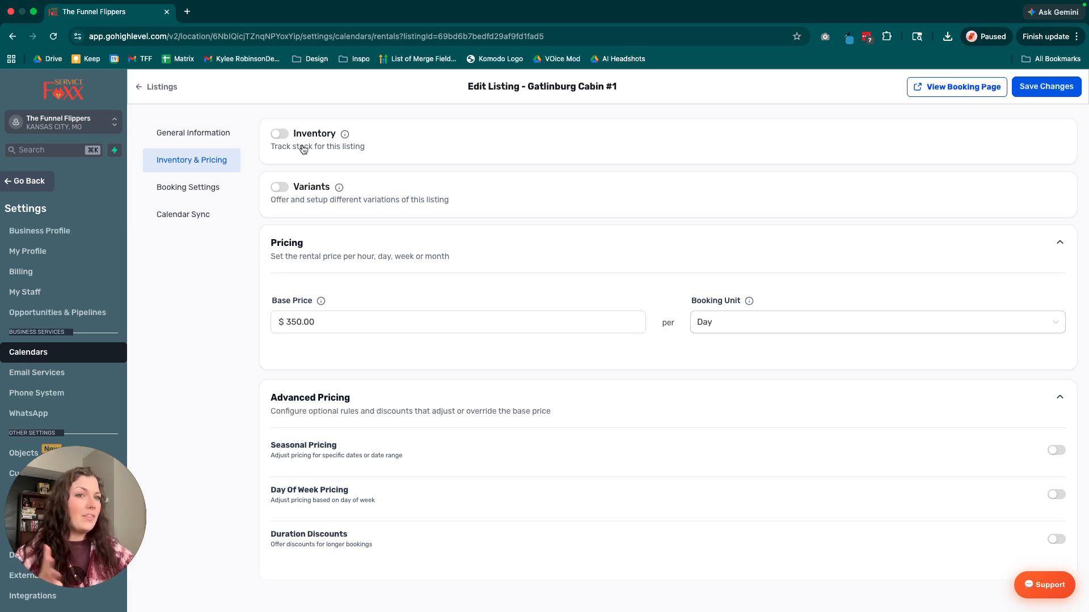
Try inventory tracking for the listing with a stock of 4, and turn the tracking off again.
left_click(280, 134)
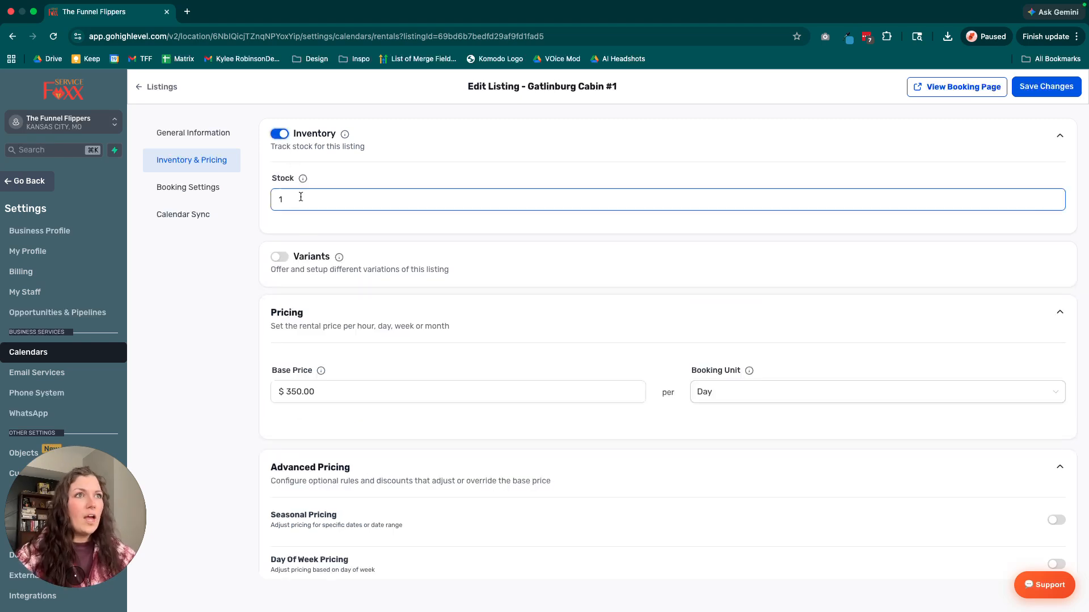
double_click(304, 202)
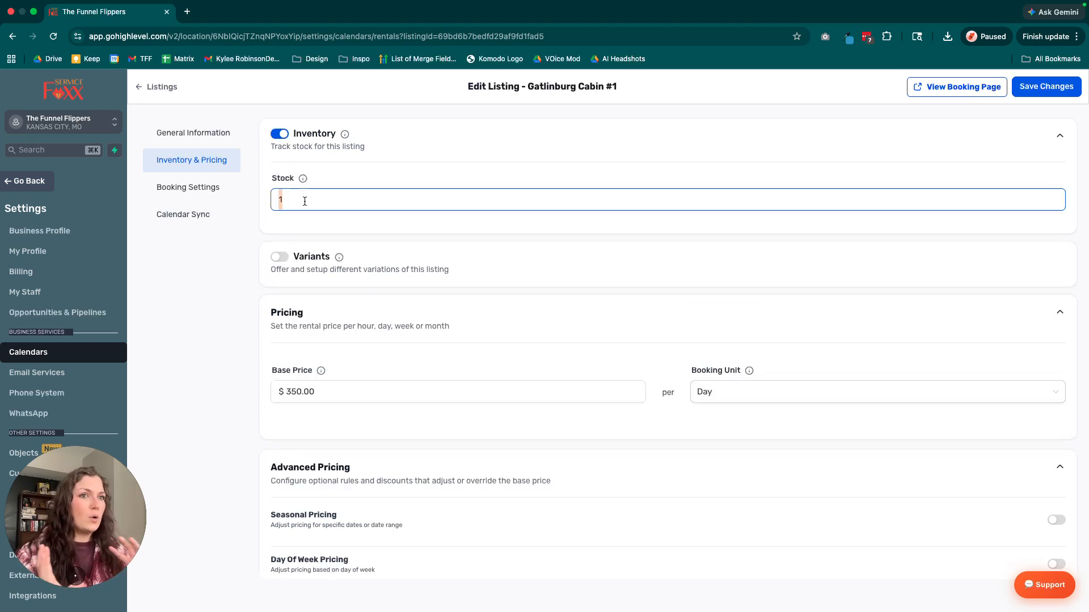
type("4")
left_click(214, 344)
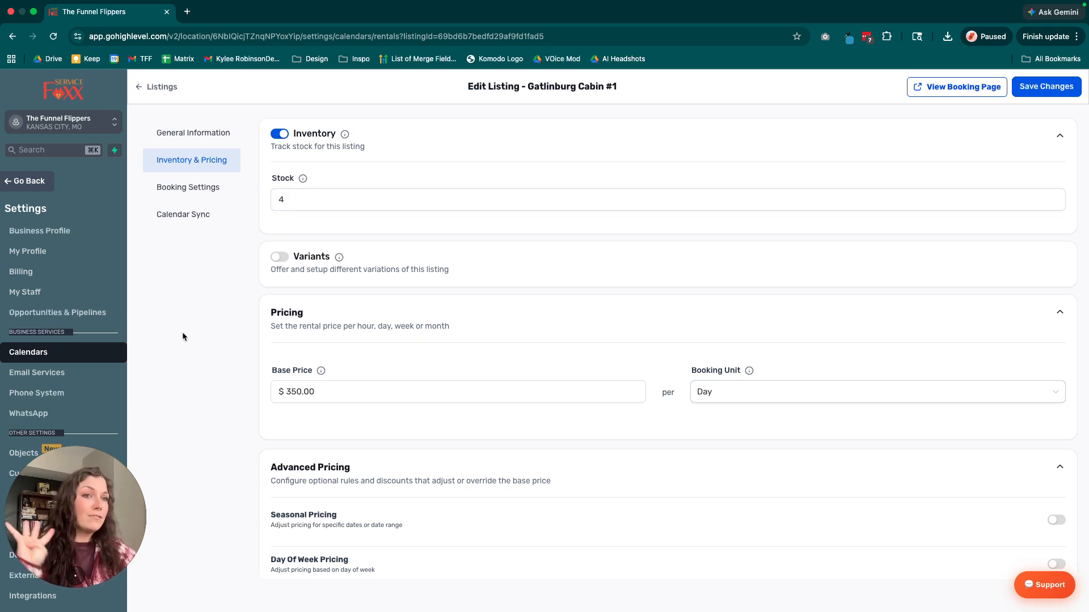
left_click(278, 135)
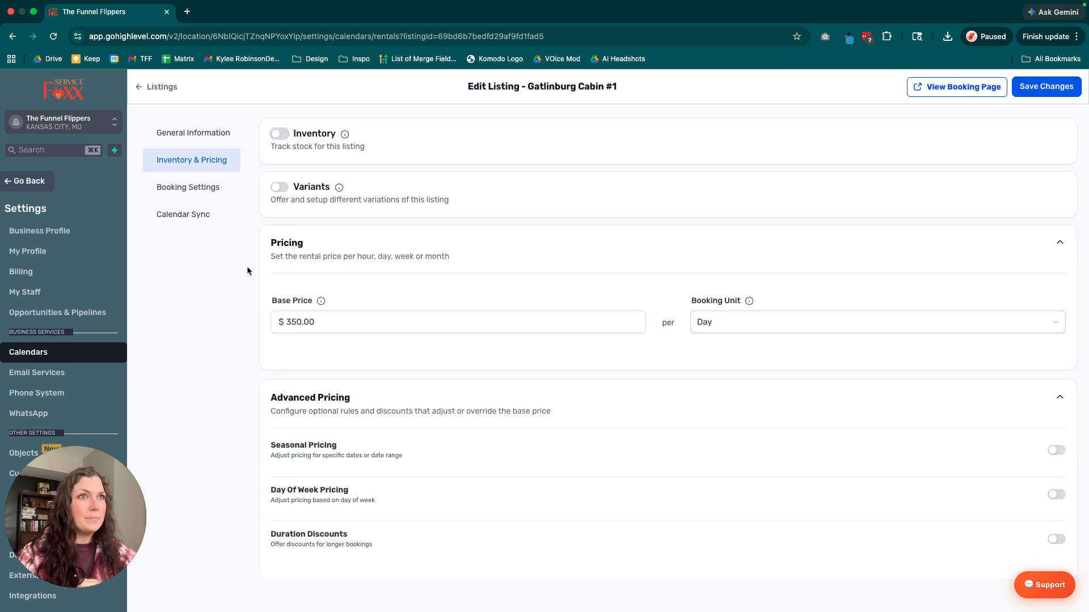
Enable variants for the listing and check the available booking units, keeping Day.
left_click(279, 189)
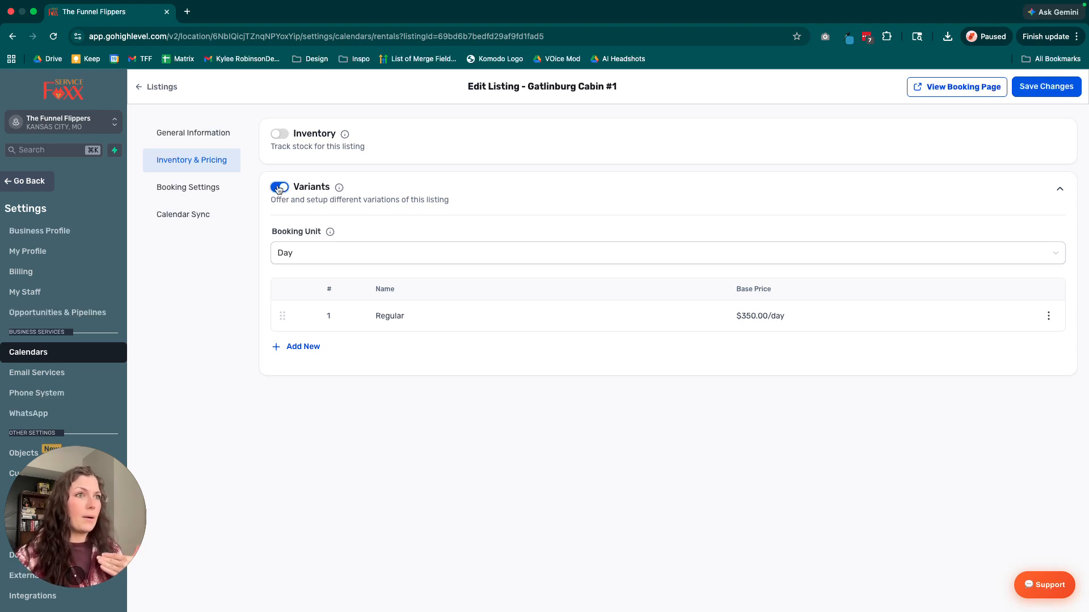
left_click(311, 251)
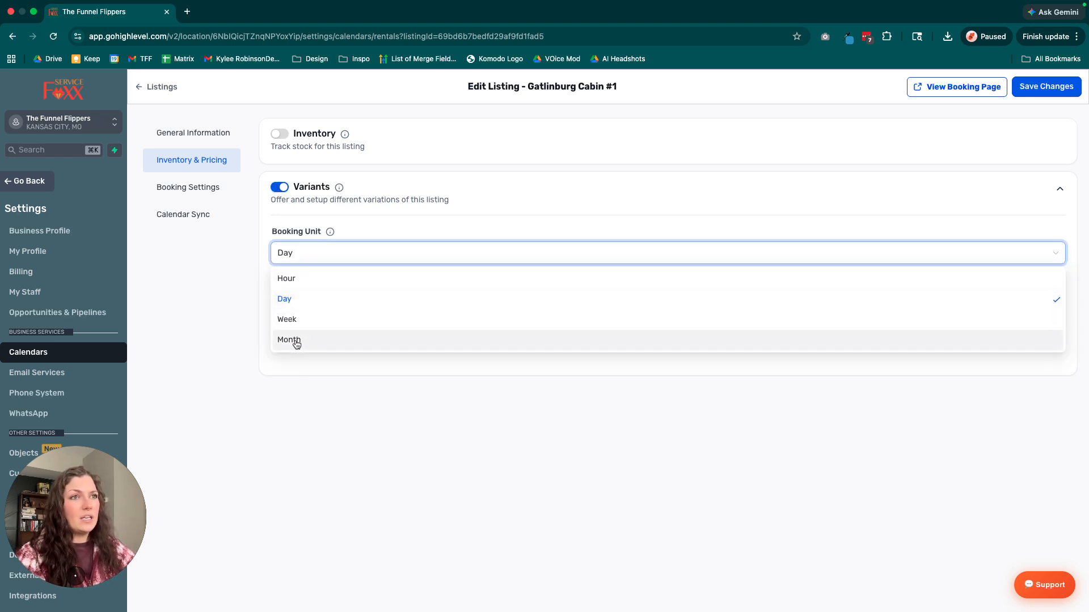
left_click(375, 216)
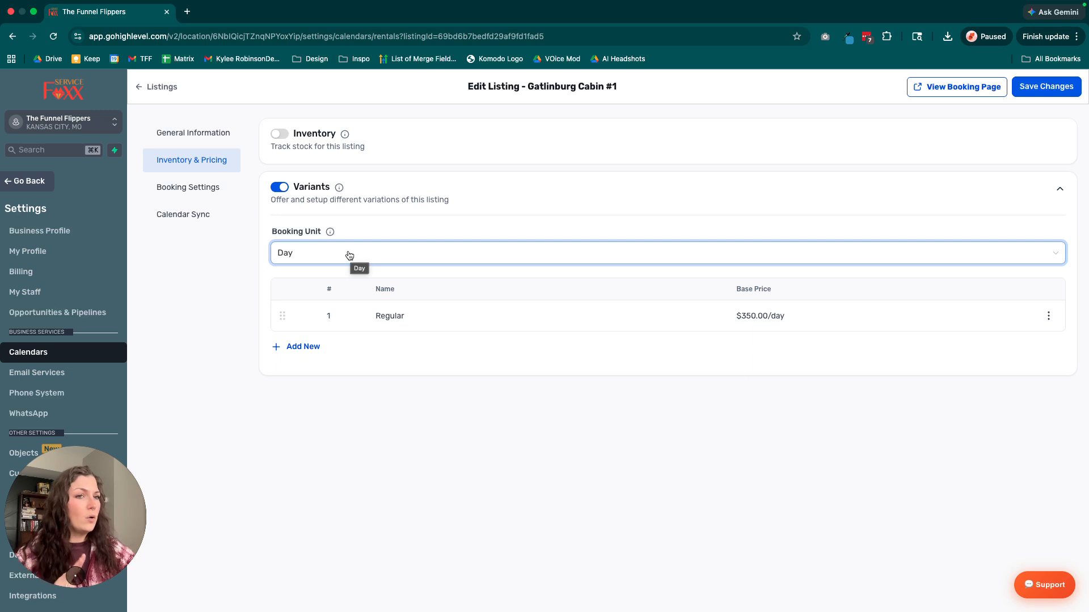
left_click(259, 311)
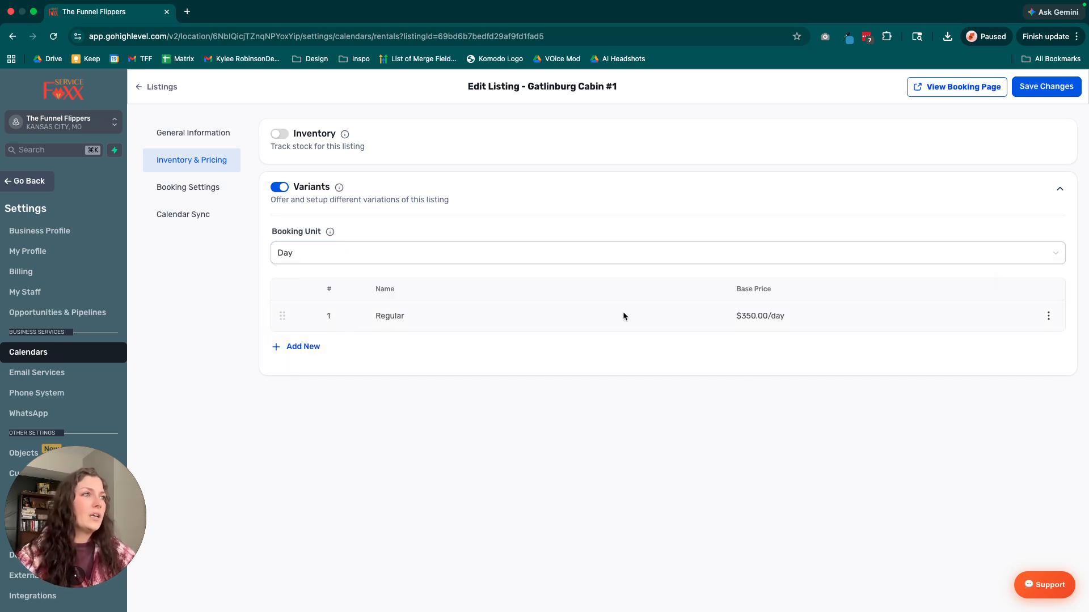
left_click_drag(303, 316, 335, 307)
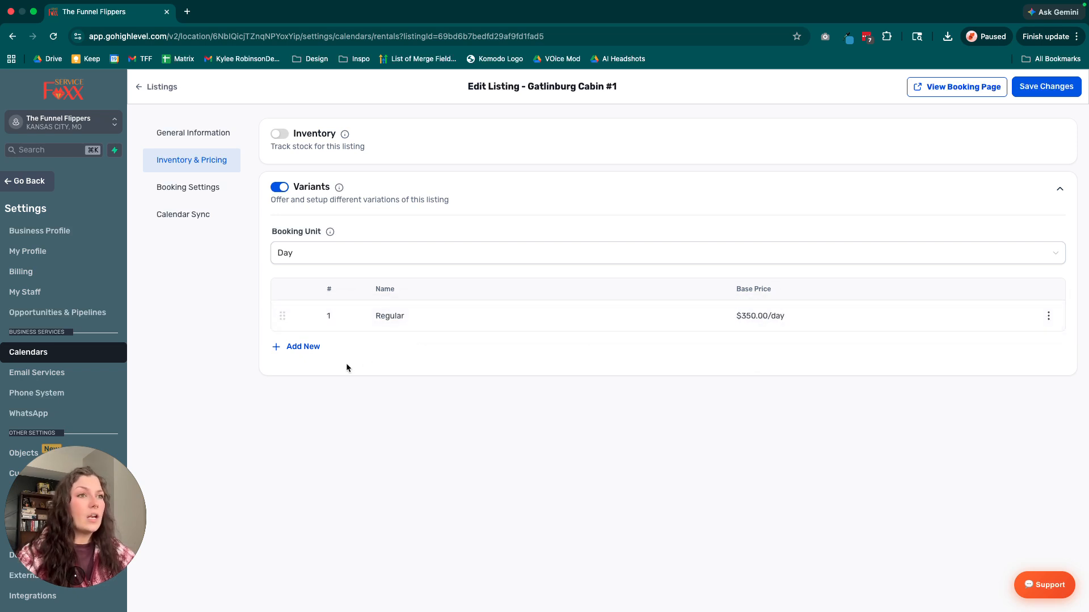
Start a new variant named Peak Season Price with a base price of $425.00 per day.
left_click(309, 352)
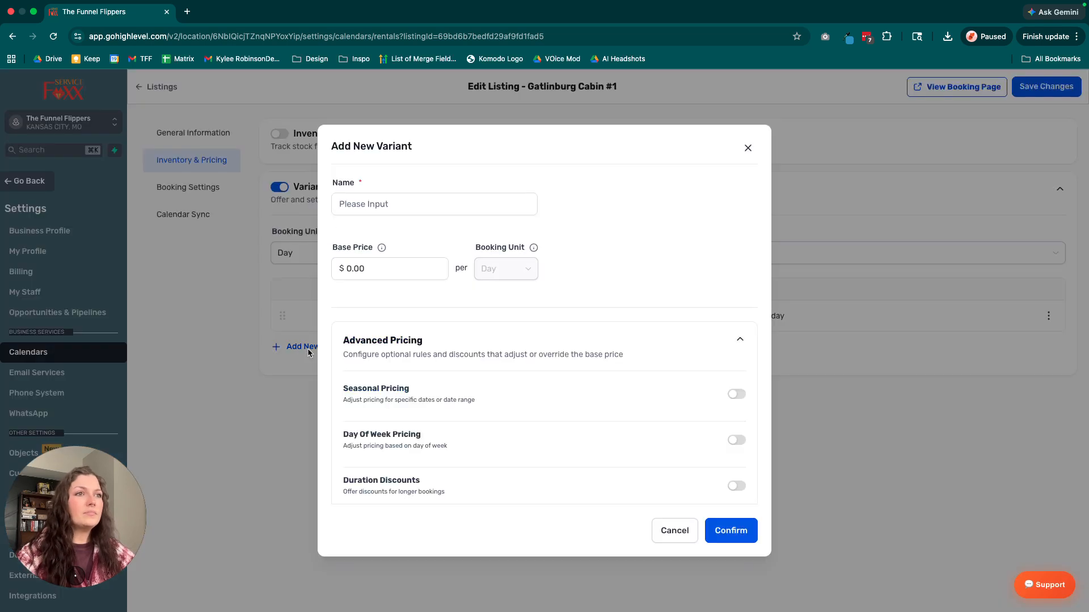
left_click(393, 203)
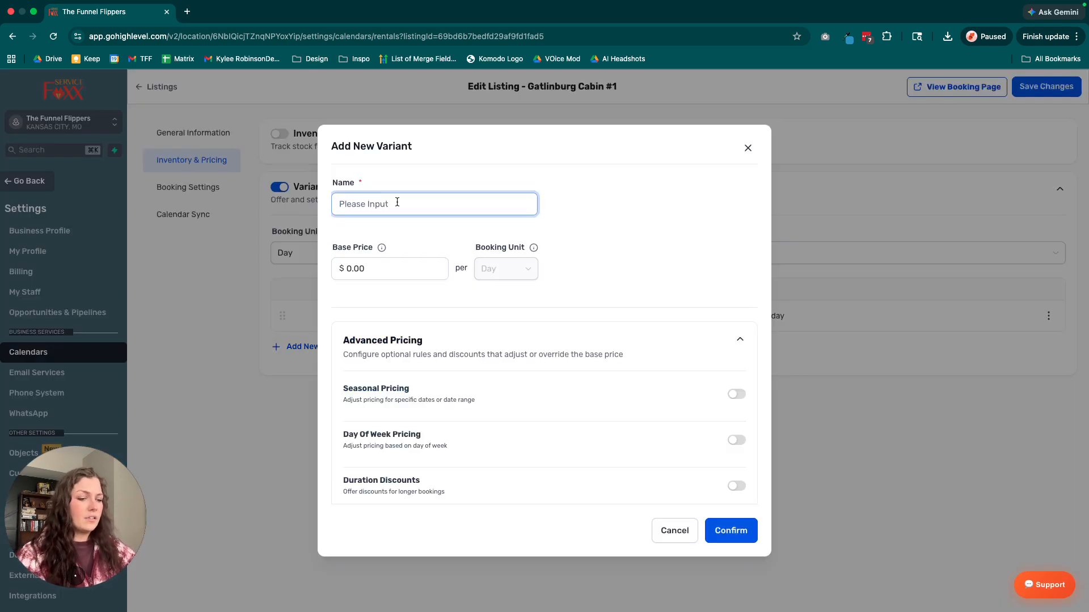
type("Peak Season Price")
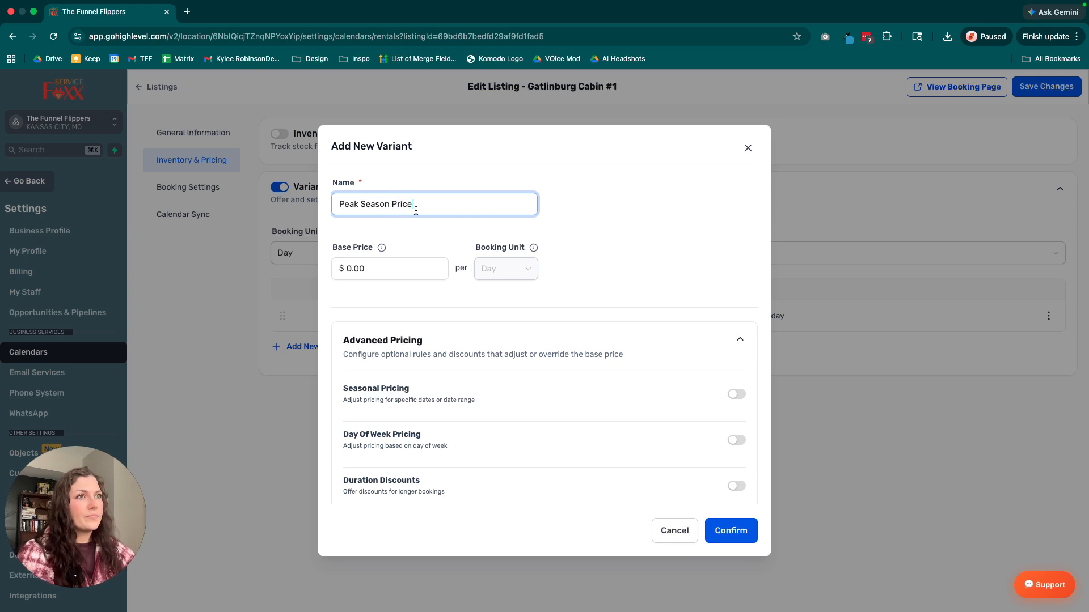
left_click(341, 269)
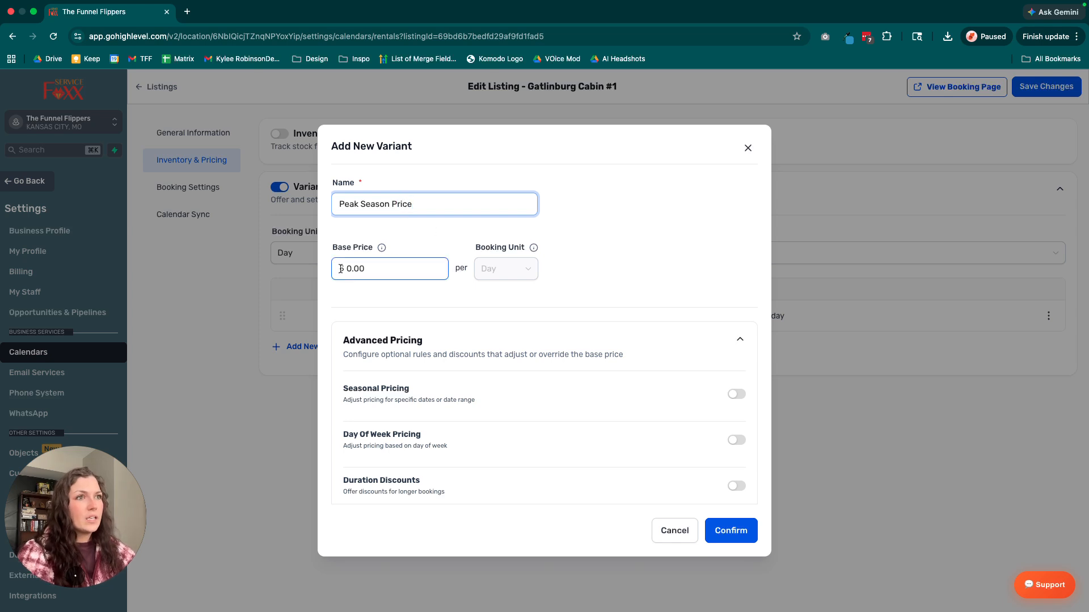
left_click(352, 269)
key("BackSpace")
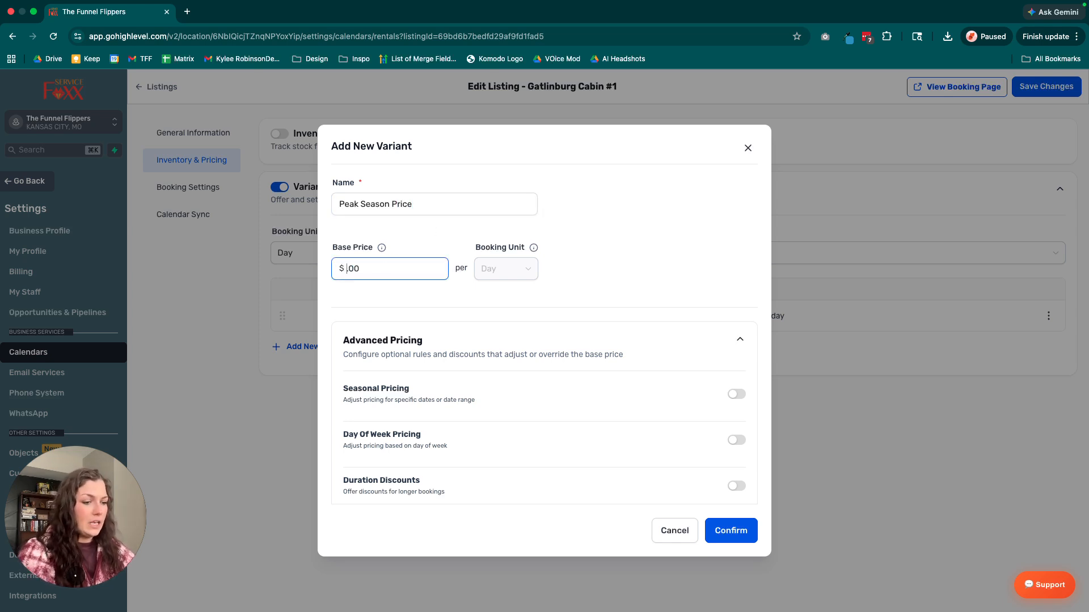
type("425")
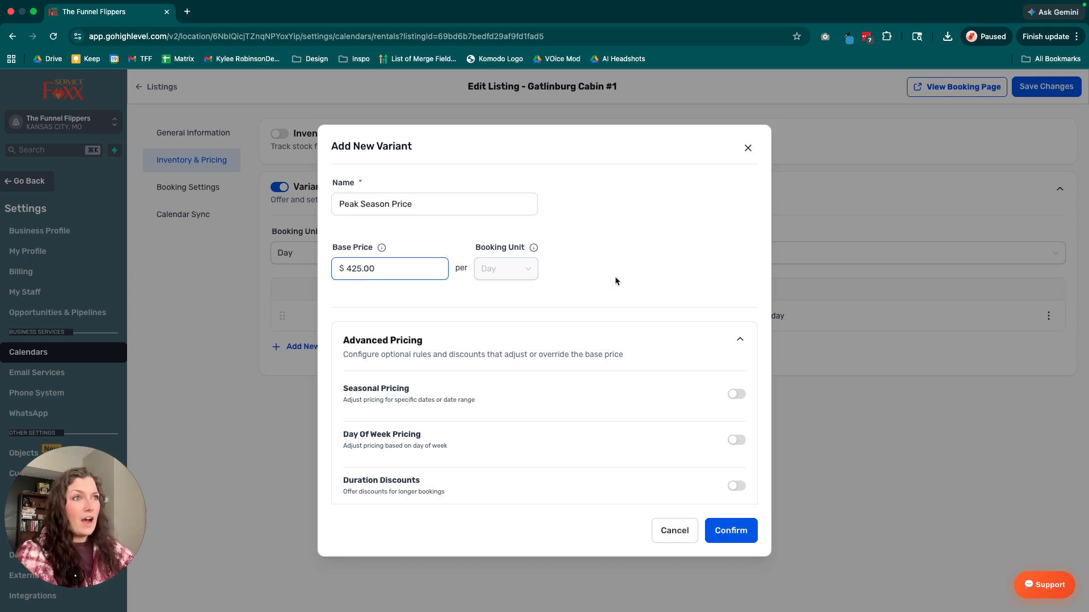
left_click(614, 283)
Enable seasonal pricing for the new variant and use a flat price instead of a percentage adjustment.
scroll(631, 382, "down", 1)
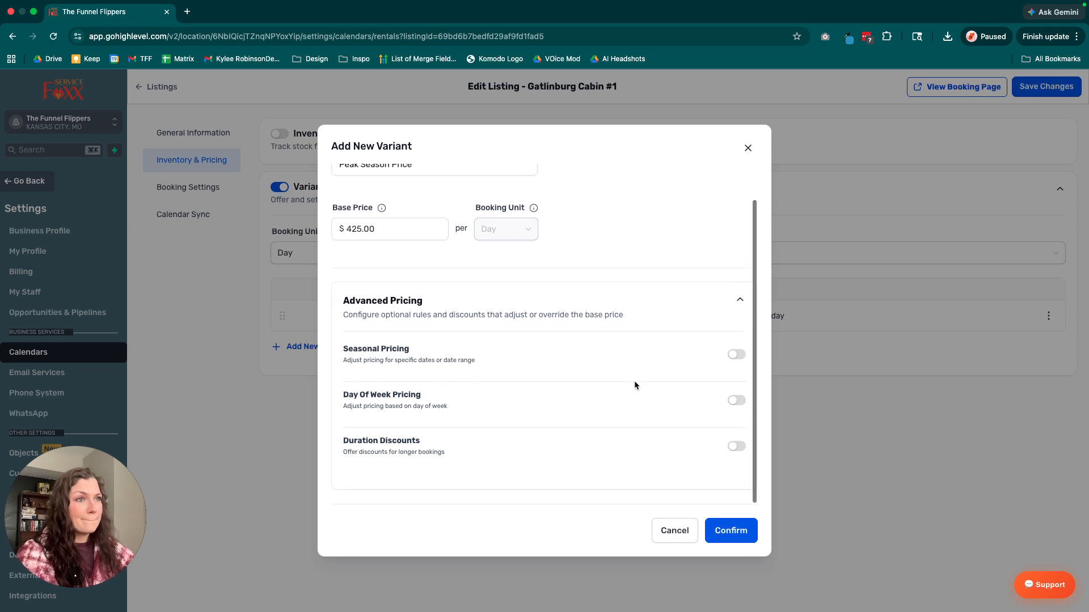
left_click(736, 356)
scroll(564, 383, "down", 1)
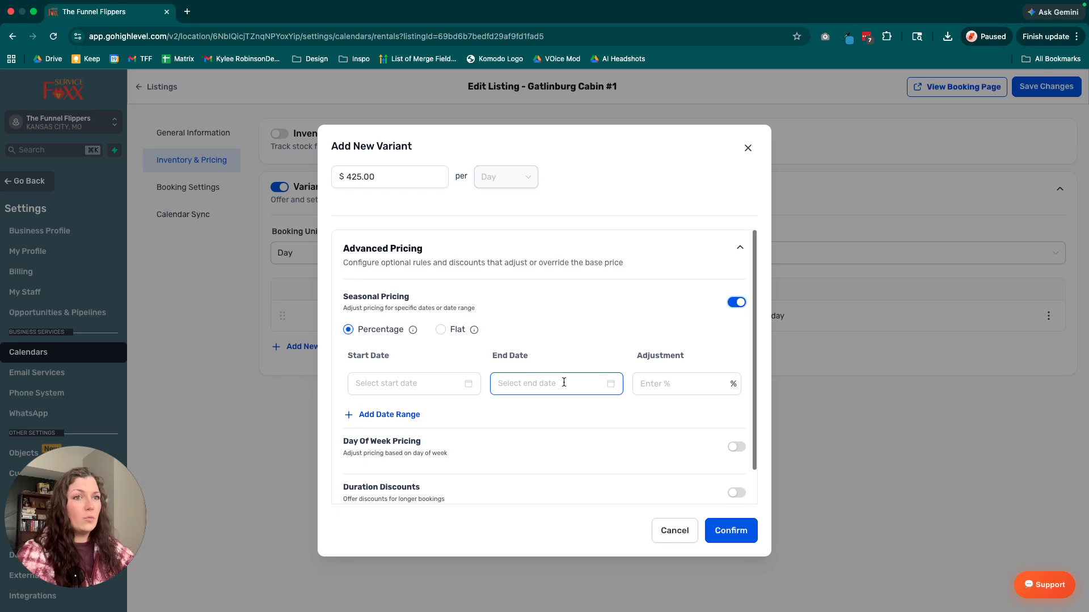
scroll(564, 382, "up", 1)
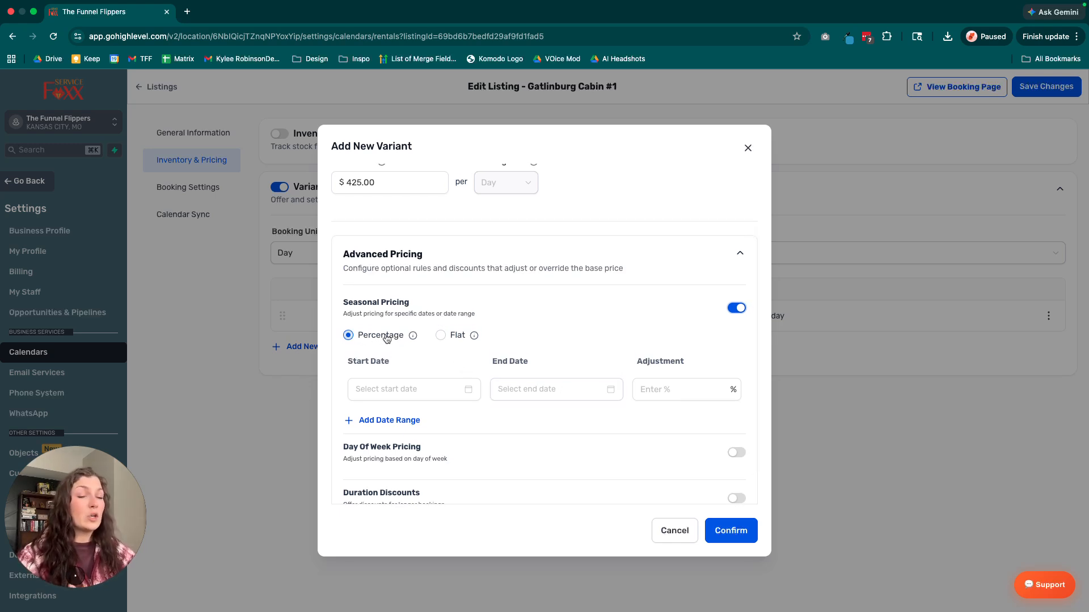
scroll(386, 340, "up", 1)
left_click(440, 364)
scroll(499, 377, "down", 2)
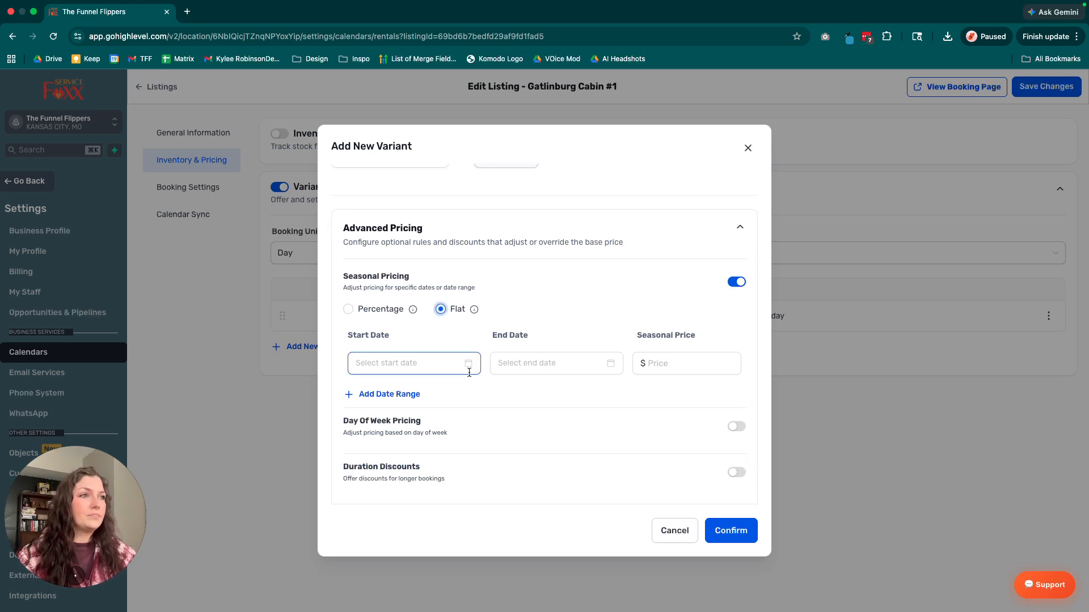
scroll(491, 321, "up", 3)
scroll(408, 273, "up", 1)
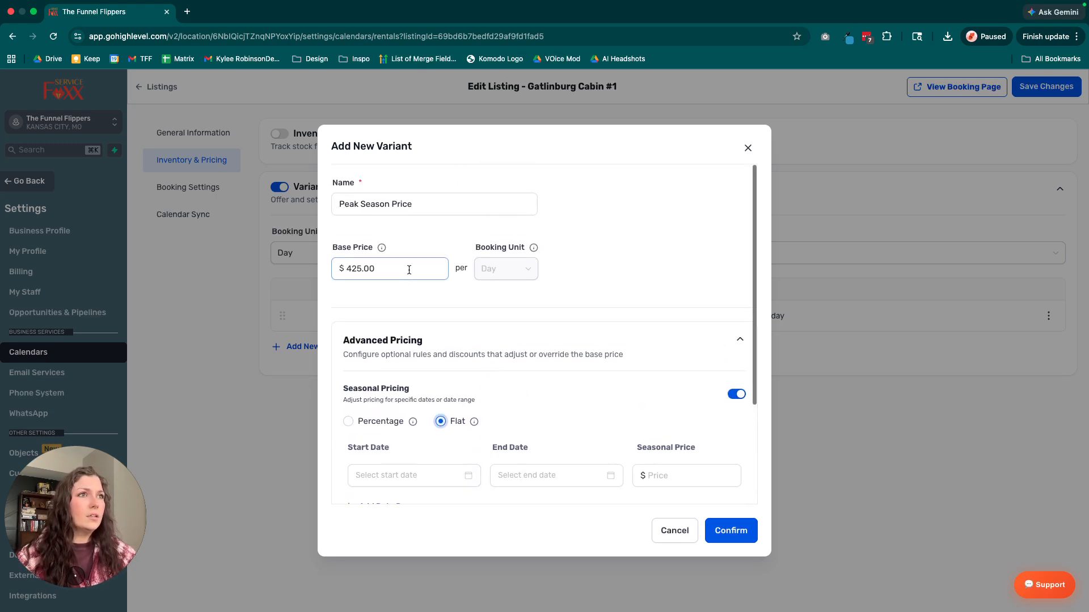
scroll(411, 281, "down", 3)
scroll(418, 290, "down", 1)
Set the new variant's seasonal date range from June 1, 2026 to September 30, 2026.
left_click(430, 337)
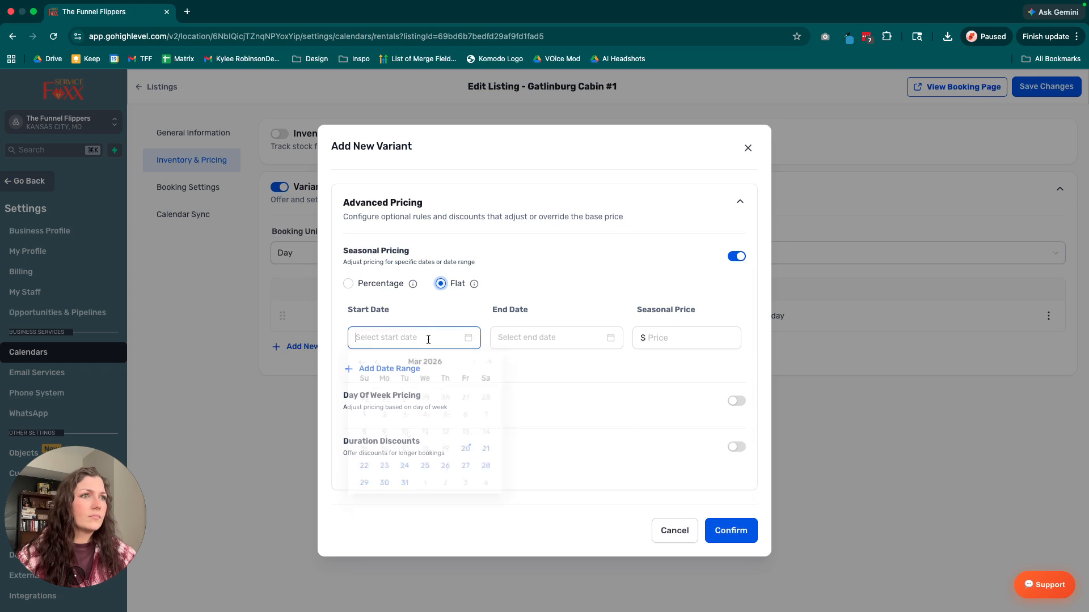
left_click(481, 362)
left_click(481, 362)
left_click(482, 363)
left_click(386, 401)
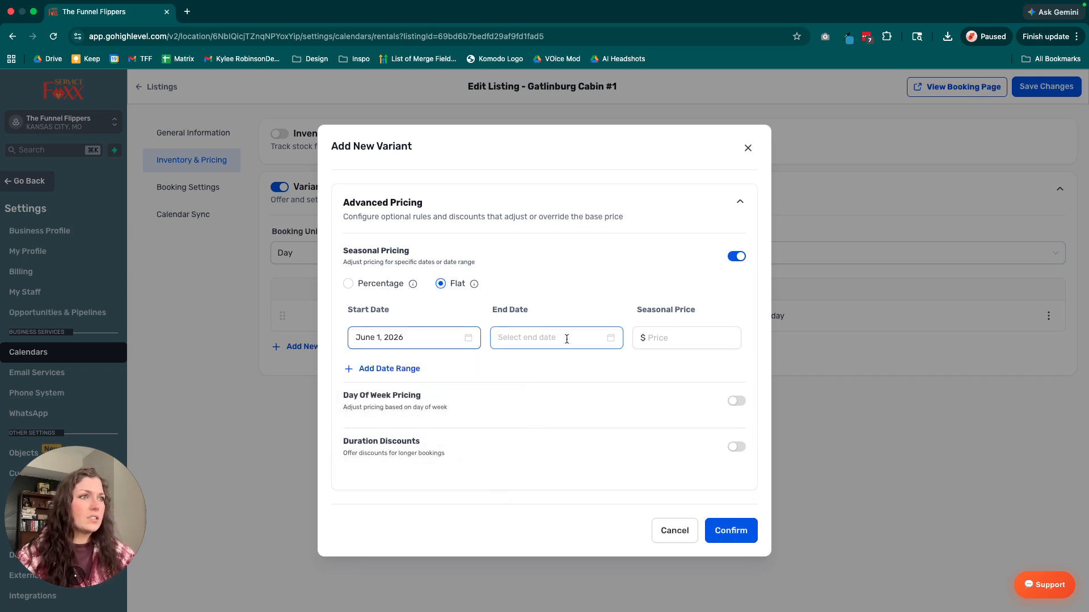
left_click(609, 337)
left_click(625, 366)
left_click(625, 365)
left_click(625, 365)
left_click(625, 366)
left_click(625, 366)
left_click(625, 366)
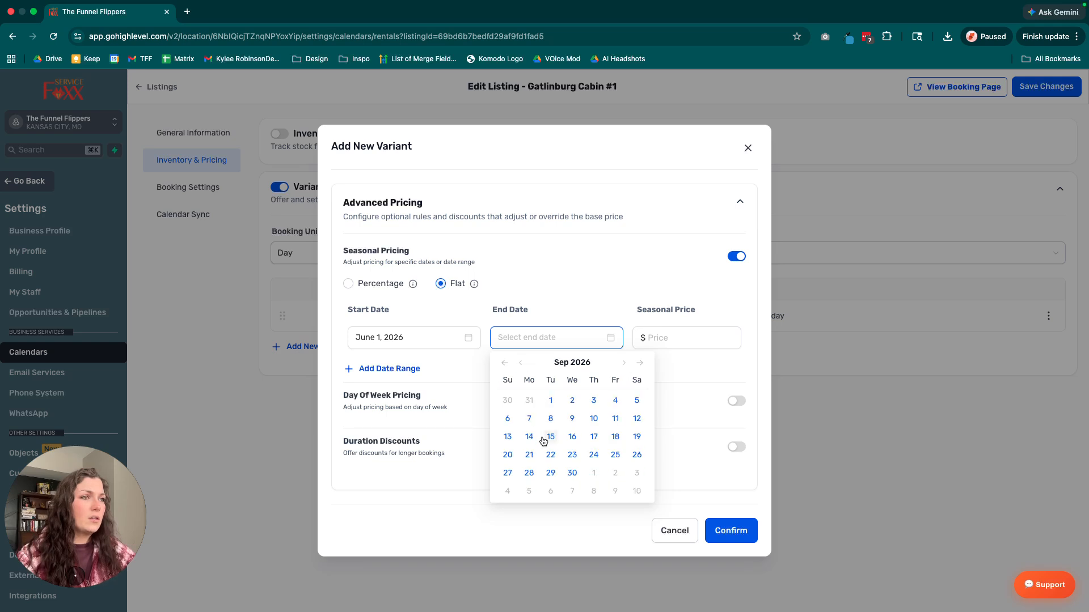
left_click(572, 473)
Enter a seasonal price of $425 for the date range and discard the new variant.
left_click(652, 339)
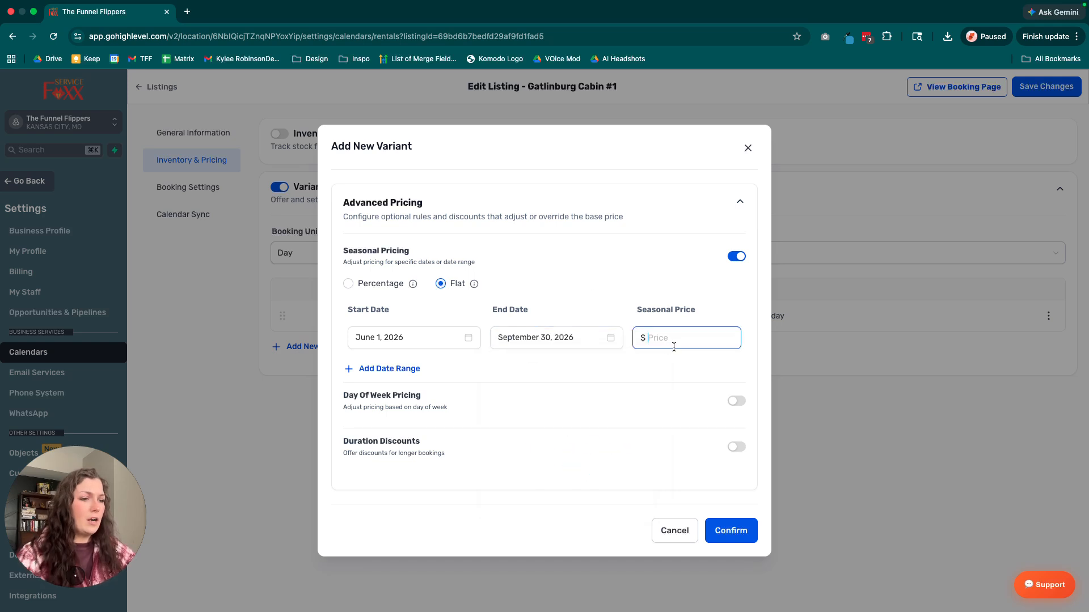
type("420")
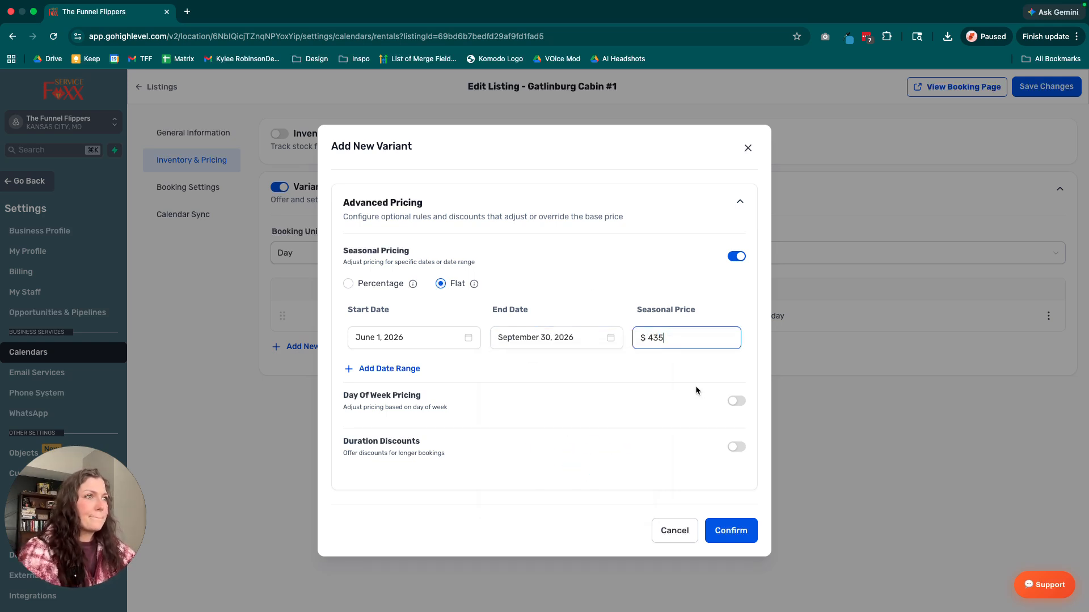
key("BackSpace")
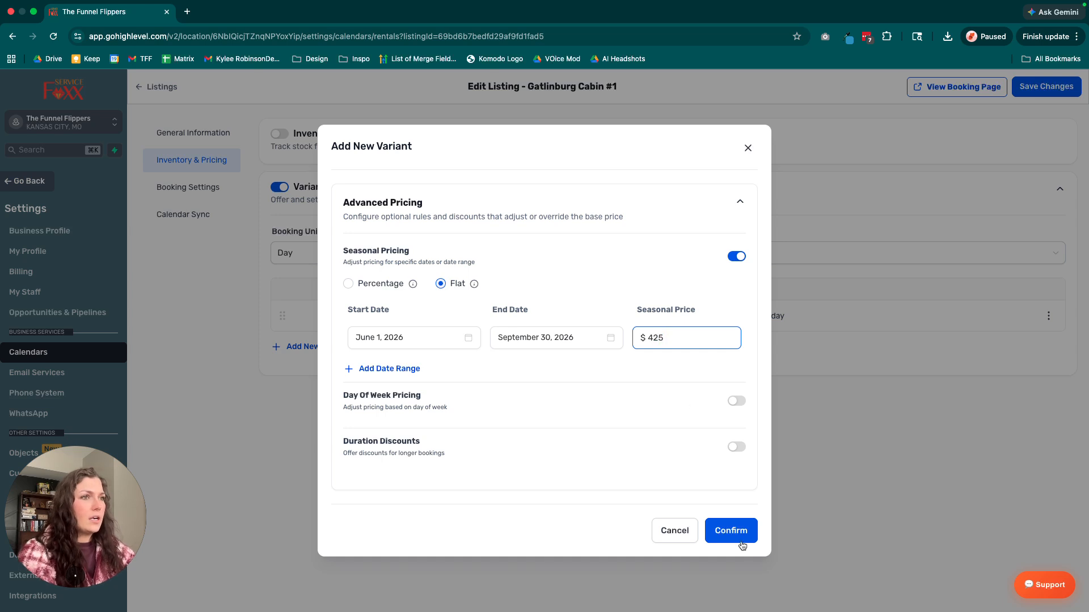
left_click(678, 536)
Edit the Regular variant and enable seasonal pricing with a flat price.
left_click(1049, 316)
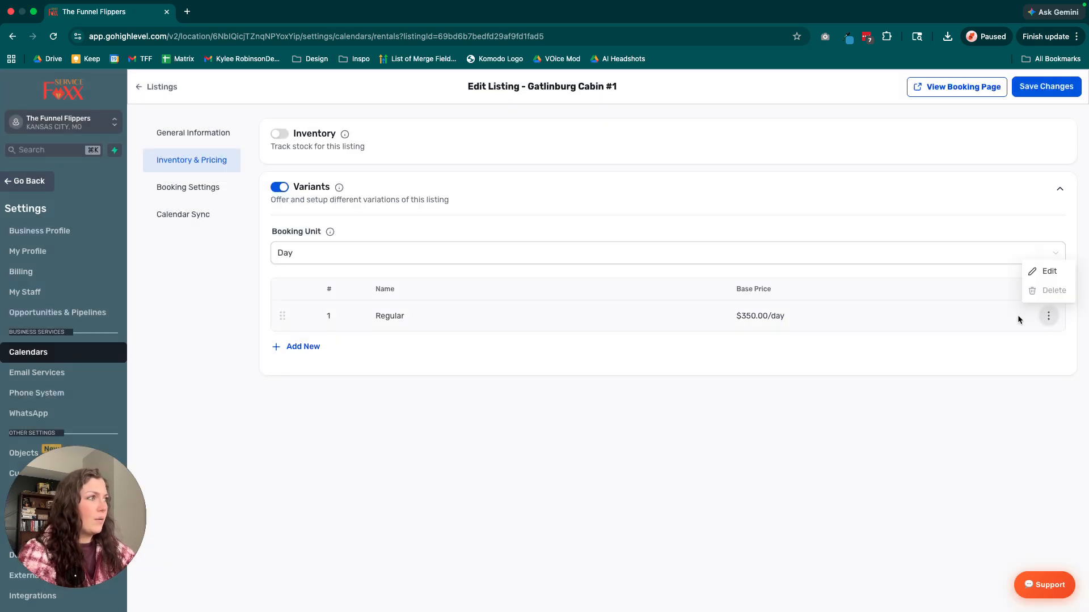
left_click(1045, 269)
left_click(398, 207)
scroll(624, 363, "down", 2)
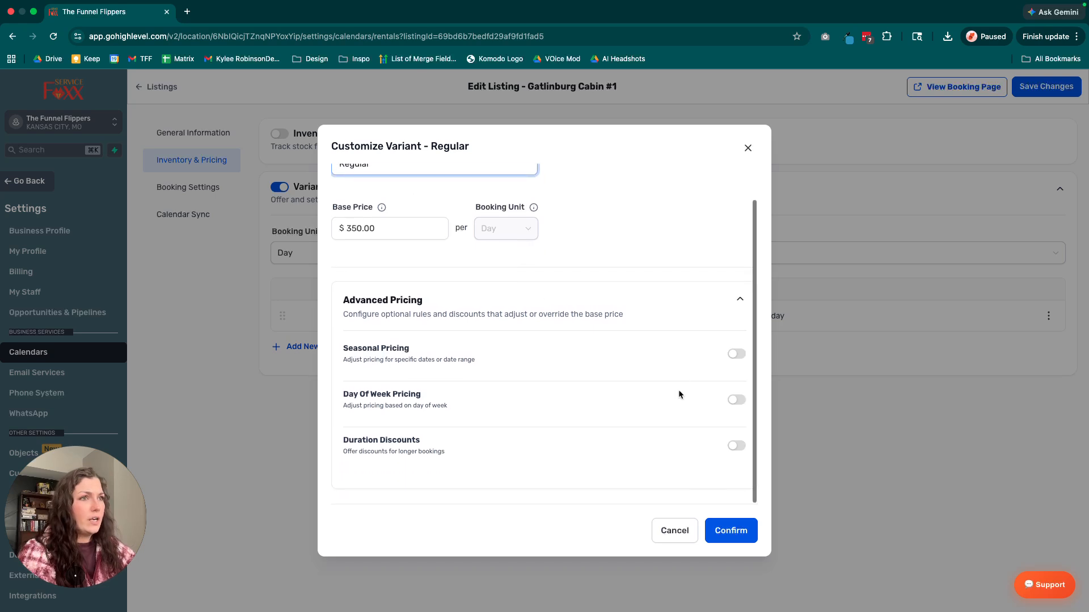
left_click(736, 354)
scroll(458, 420, "down", 1)
left_click(441, 361)
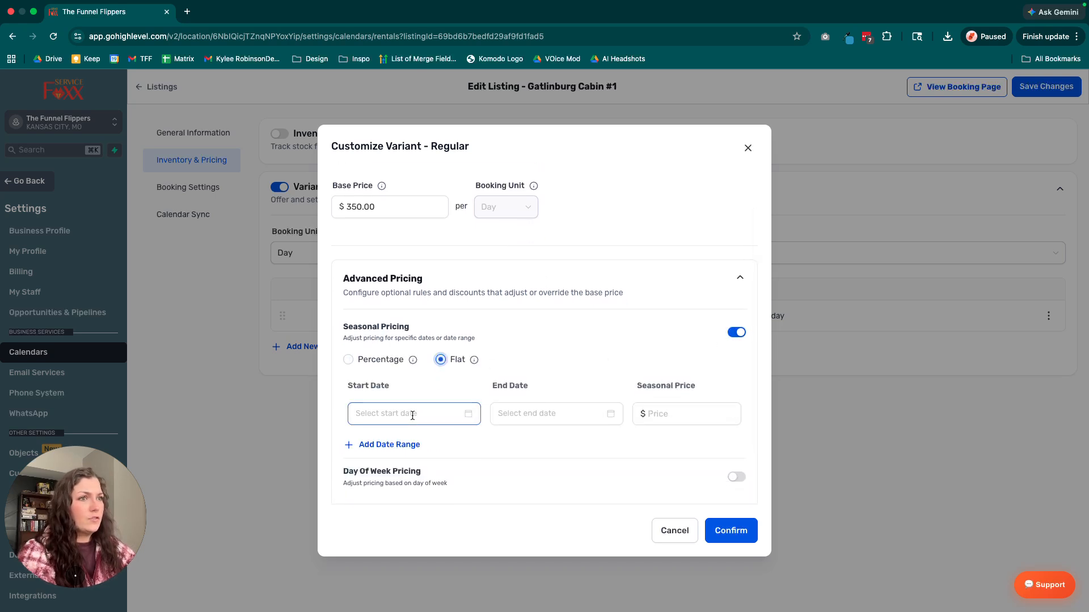
Set the start date of the Regular variant's seasonal date range to June 1, 2026.
left_click(413, 415)
scroll(475, 443, "down", 1)
left_click(483, 406)
left_click(482, 406)
left_click(473, 442)
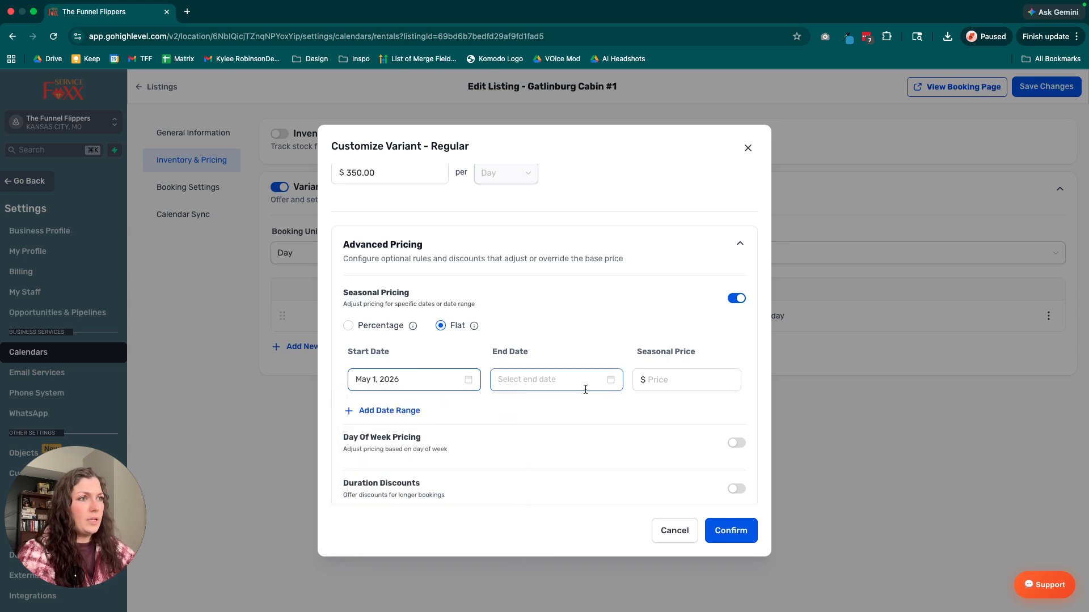
left_click(469, 380)
left_click(483, 407)
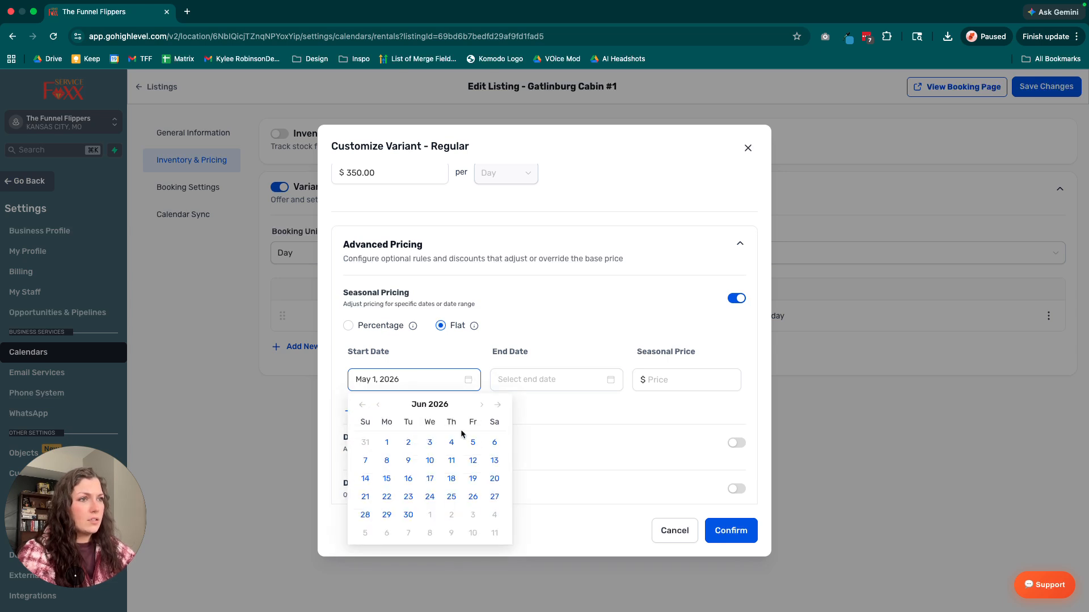
left_click(387, 442)
Set the seasonal range's end date to June 30, 2026 and its seasonal price to $425.
left_click(622, 385)
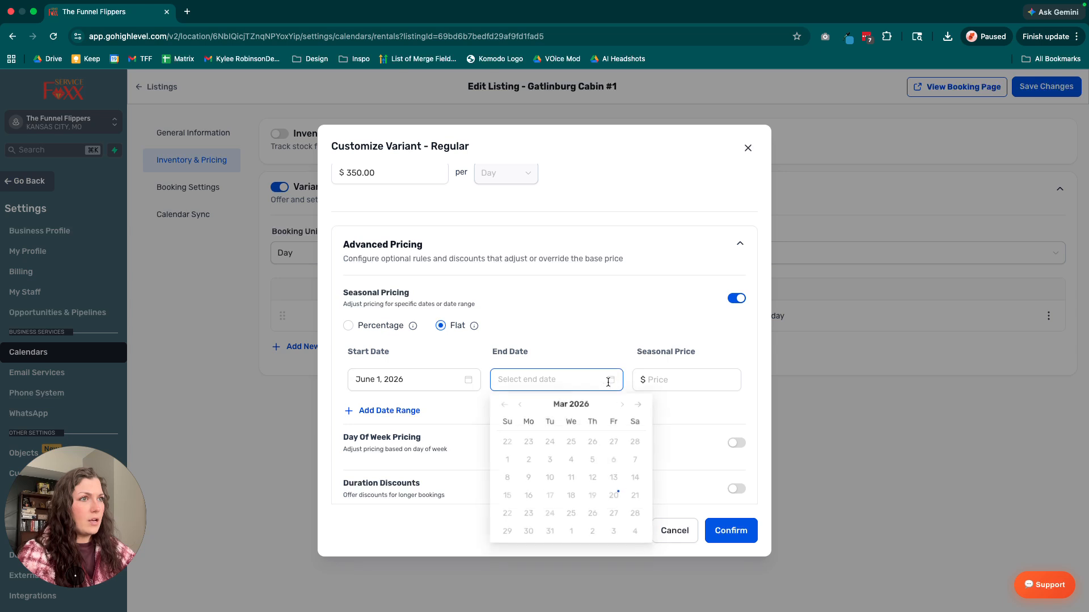
left_click(624, 407)
left_click(624, 406)
left_click(624, 406)
left_click(550, 515)
left_click(681, 381)
type("425")
Extend the Regular variant's seasonal range by changing its end date to July 31, 2026.
left_click(567, 380)
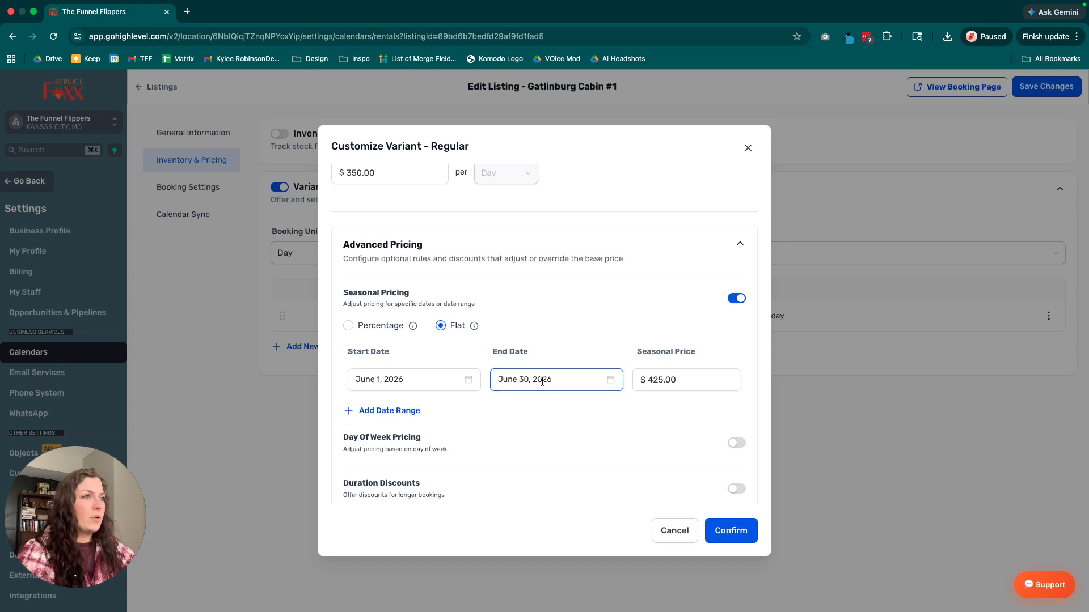
left_click(624, 404)
left_click(615, 514)
scroll(567, 341, "down", 1)
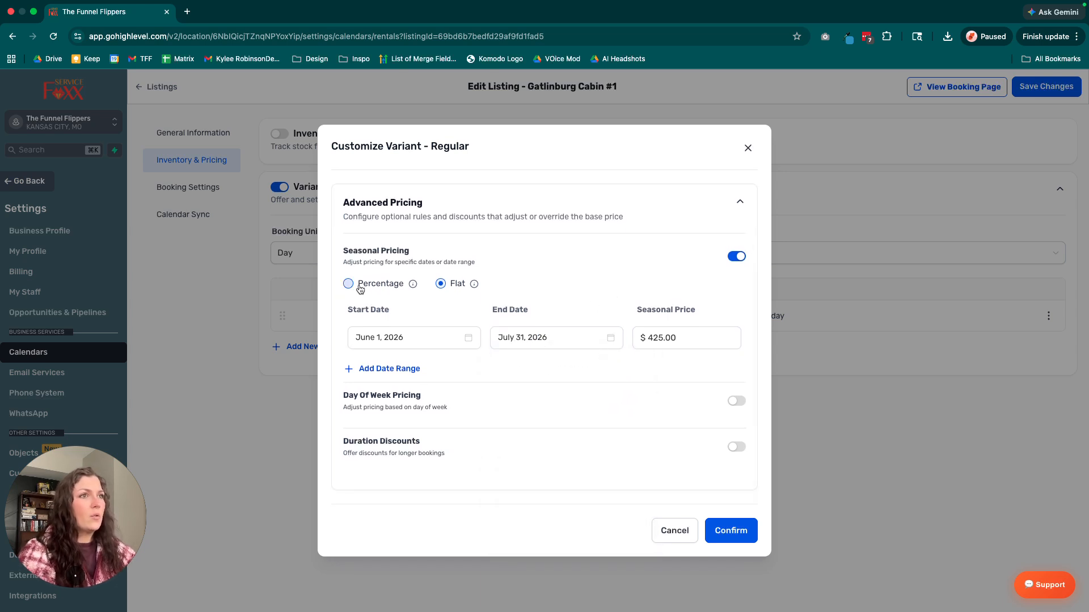
left_click_drag(343, 250, 491, 273)
left_click(664, 307)
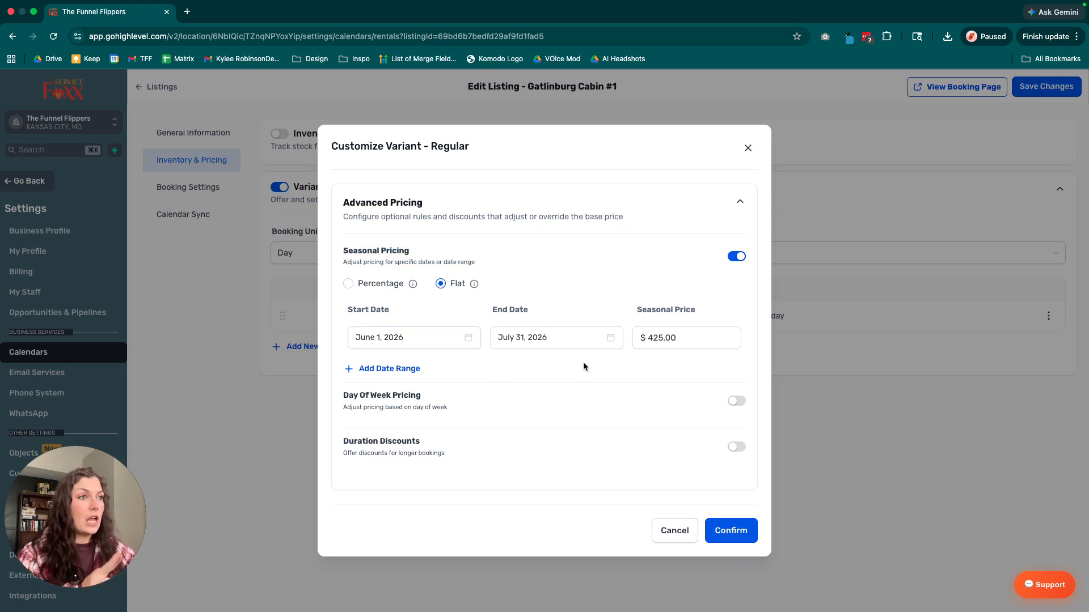
left_click(400, 369)
left_click(400, 375)
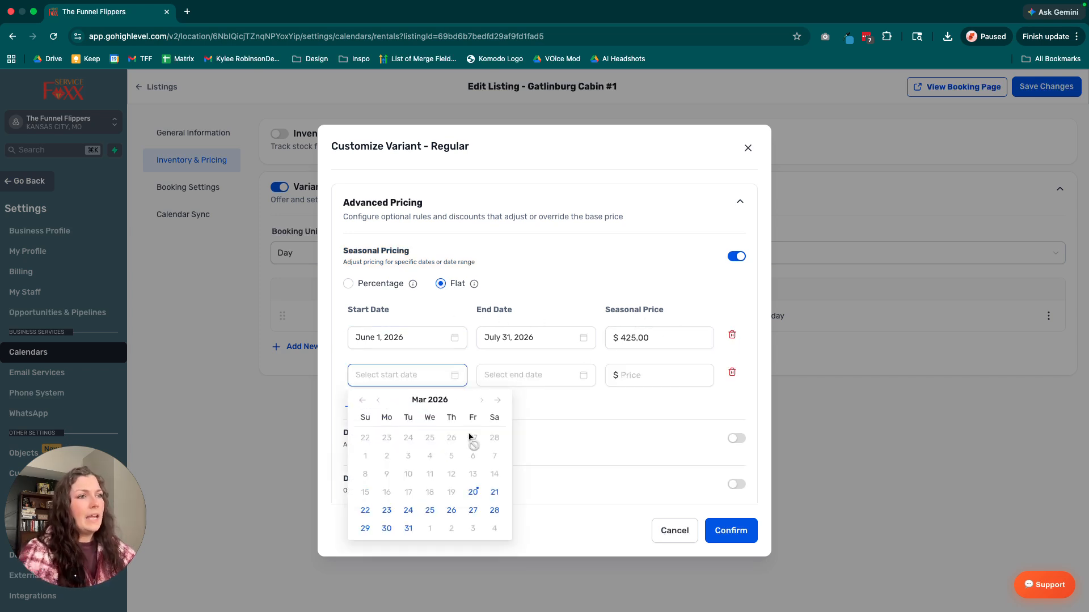
left_click(481, 401)
left_click(481, 401)
left_click(481, 401)
left_click(481, 401)
left_click(482, 401)
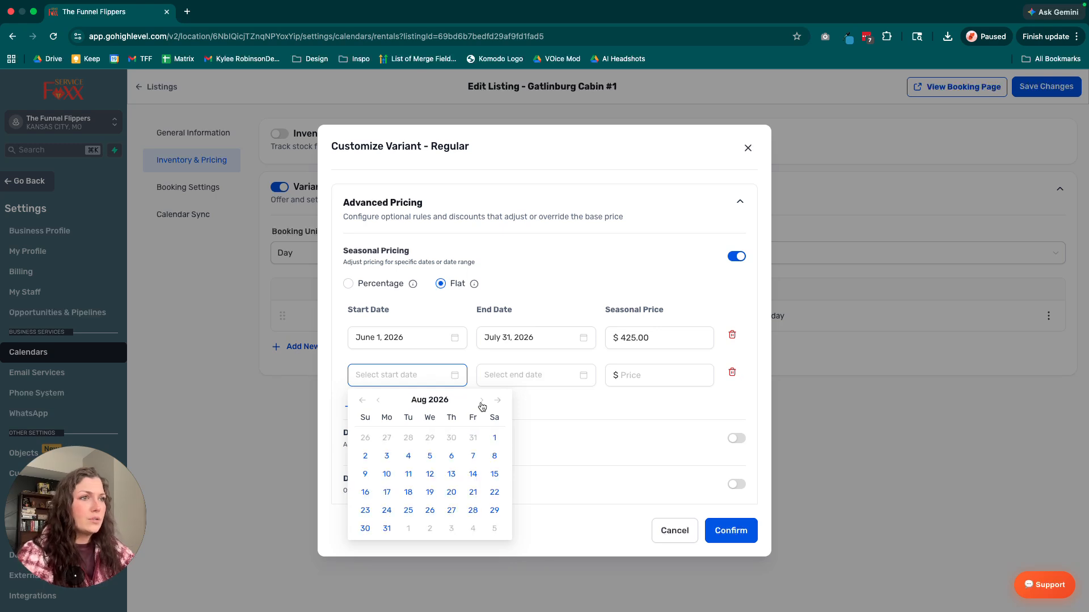
left_click(377, 401)
left_click(377, 401)
left_click(377, 401)
left_click(375, 401)
left_click(376, 401)
left_click(376, 402)
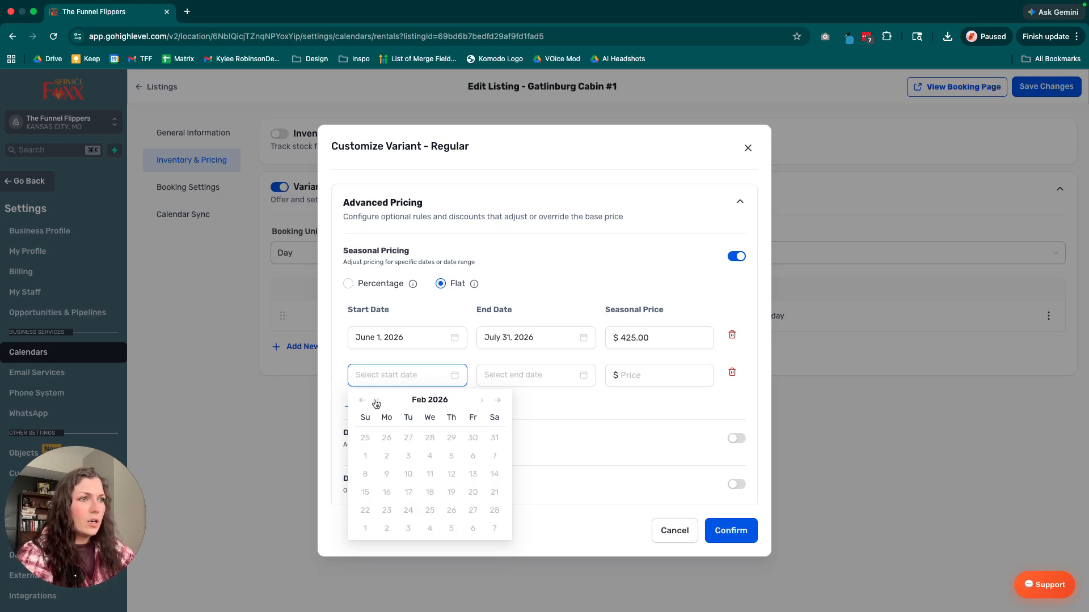
left_click(376, 402)
left_click(376, 402)
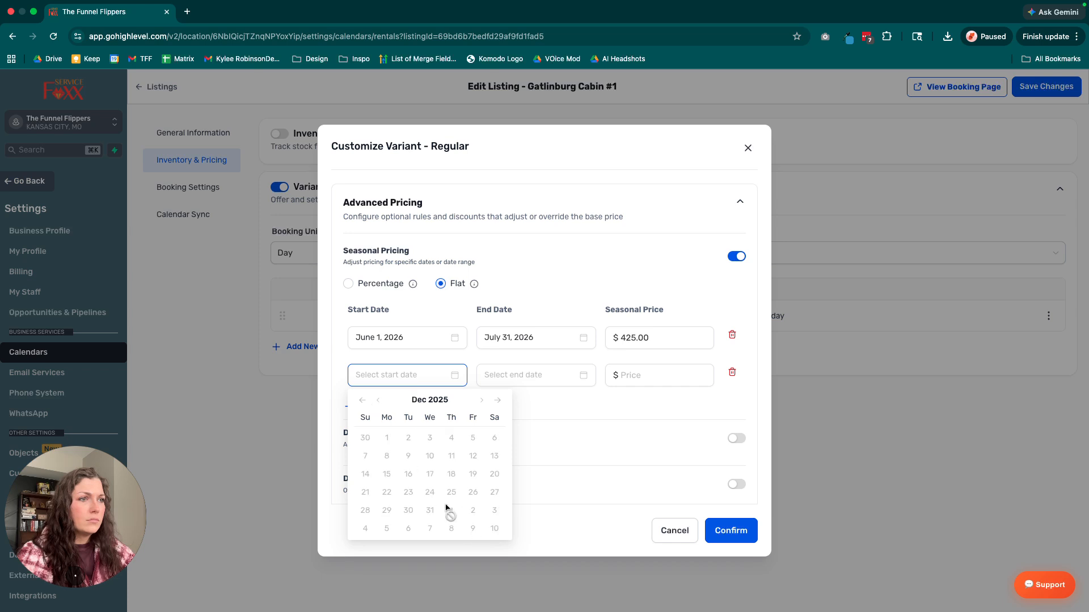
left_click(378, 404)
left_click(378, 404)
left_click(378, 404)
left_click(379, 404)
left_click(378, 403)
left_click(378, 404)
left_click(378, 404)
left_click(732, 379)
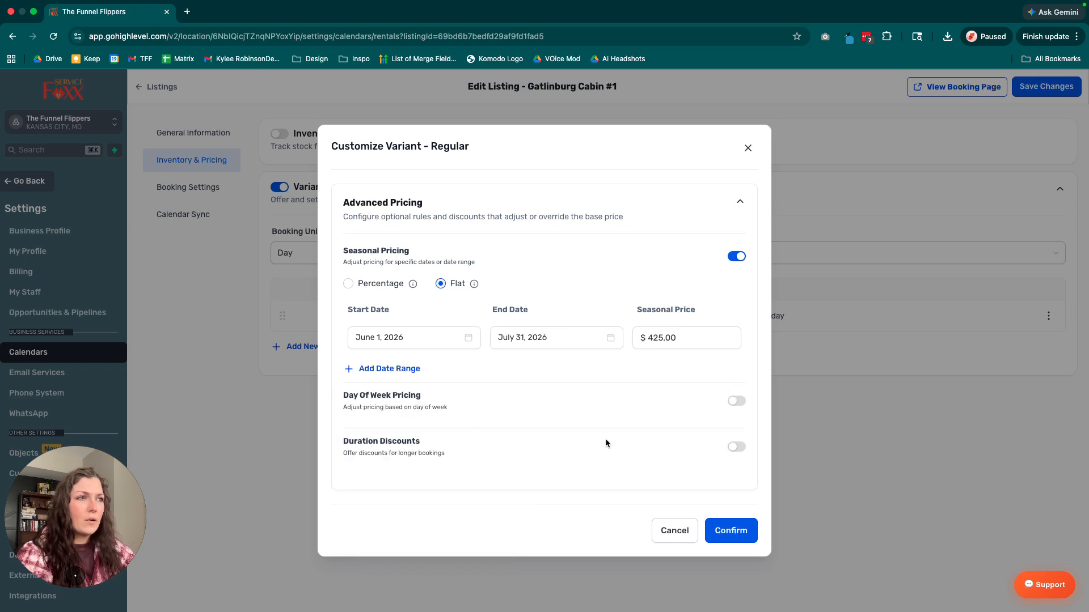
Enable day-of-week pricing for the Regular variant and include Saturday and Sunday.
left_click_drag(336, 397, 741, 403)
left_click(738, 402)
scroll(691, 434, "down", 1)
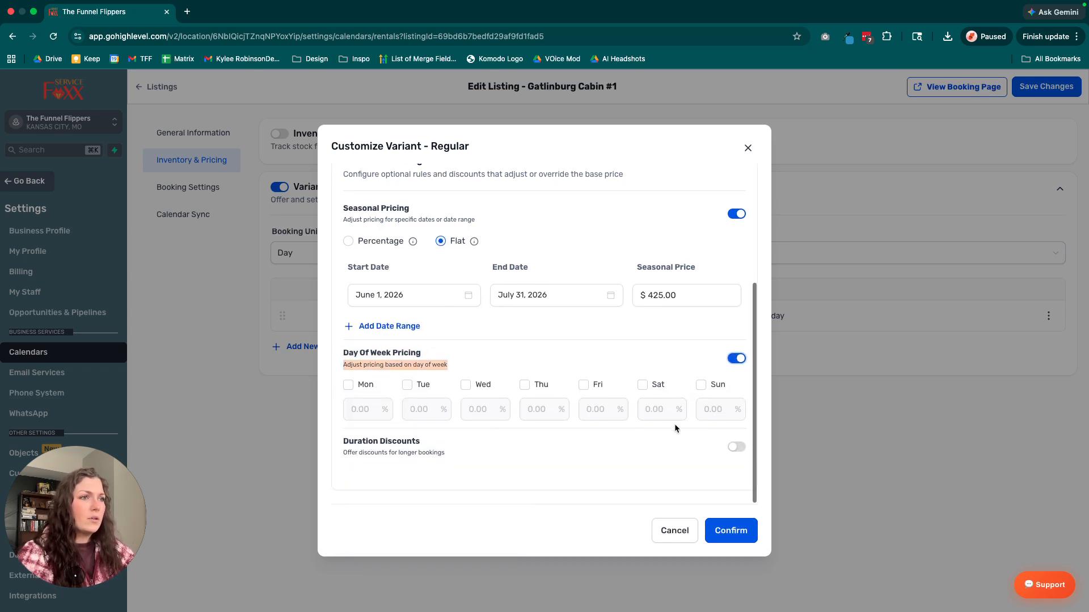
left_click(642, 384)
left_click(702, 385)
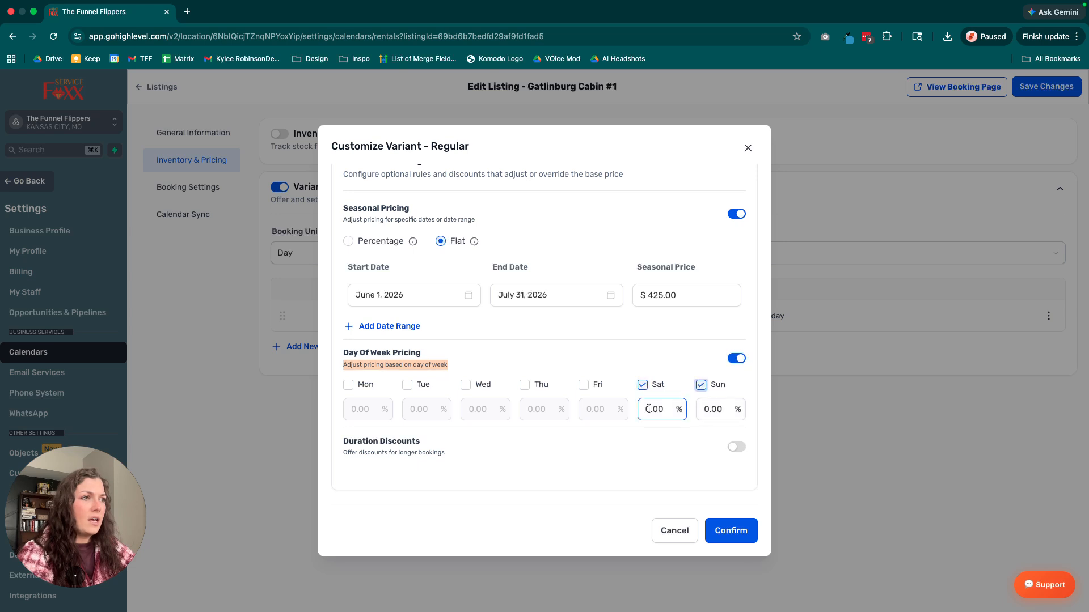
Set the day-of-week price adjustment to 25% for both Saturday and Sunday.
left_click(662, 408)
key("BackSpace")
type("25")
left_click(707, 409)
key("BackSpace")
type("25")
left_click(661, 458)
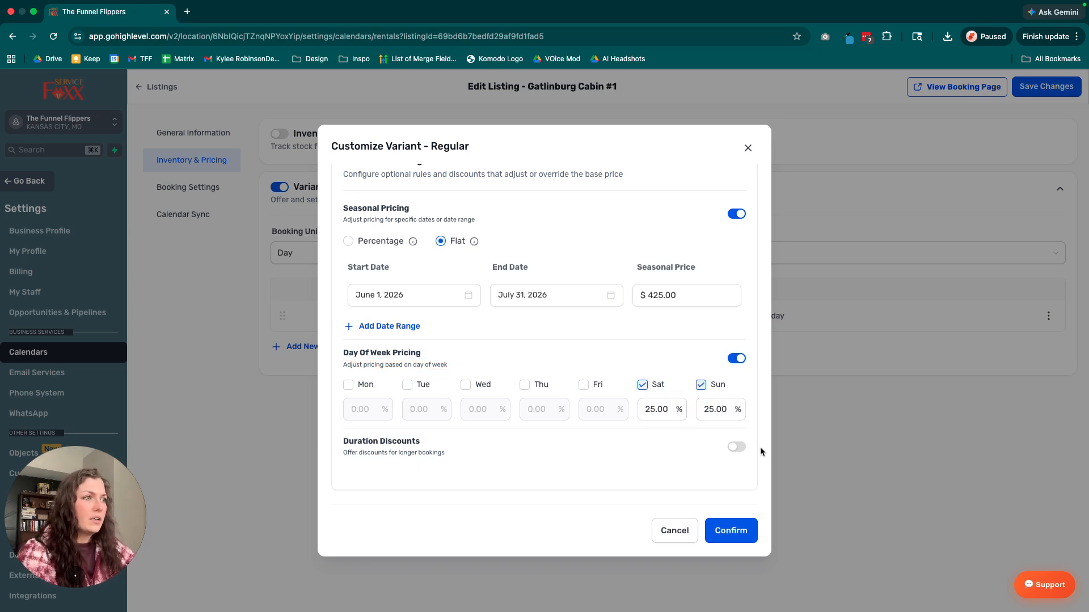
Enable duration discounts and offer a 20% discount for a minimum duration of 7 days.
left_click(735, 447)
scroll(374, 403, "down", 3)
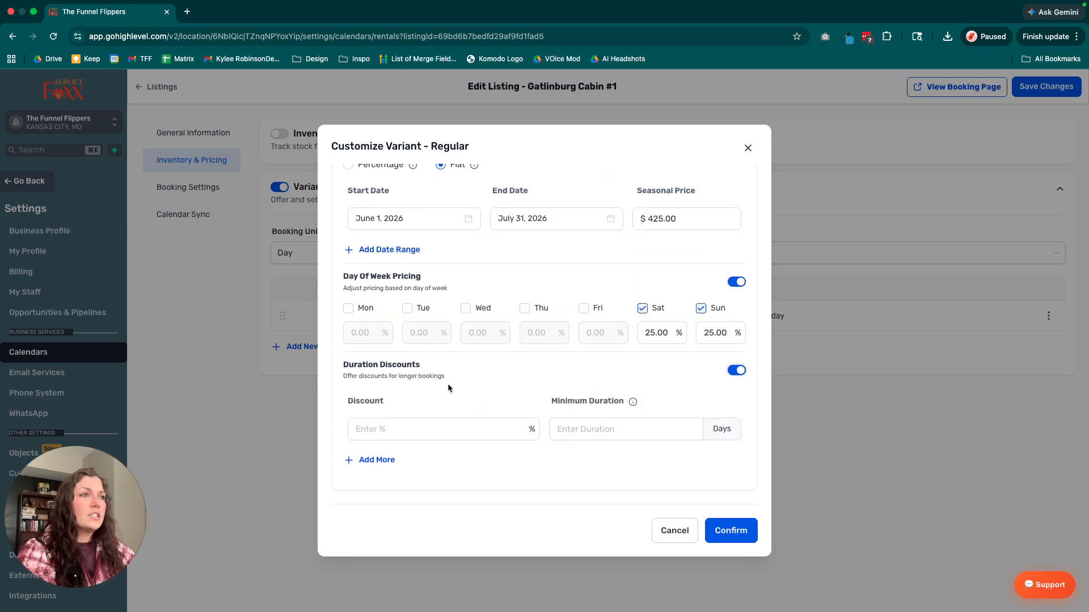
left_click(386, 430)
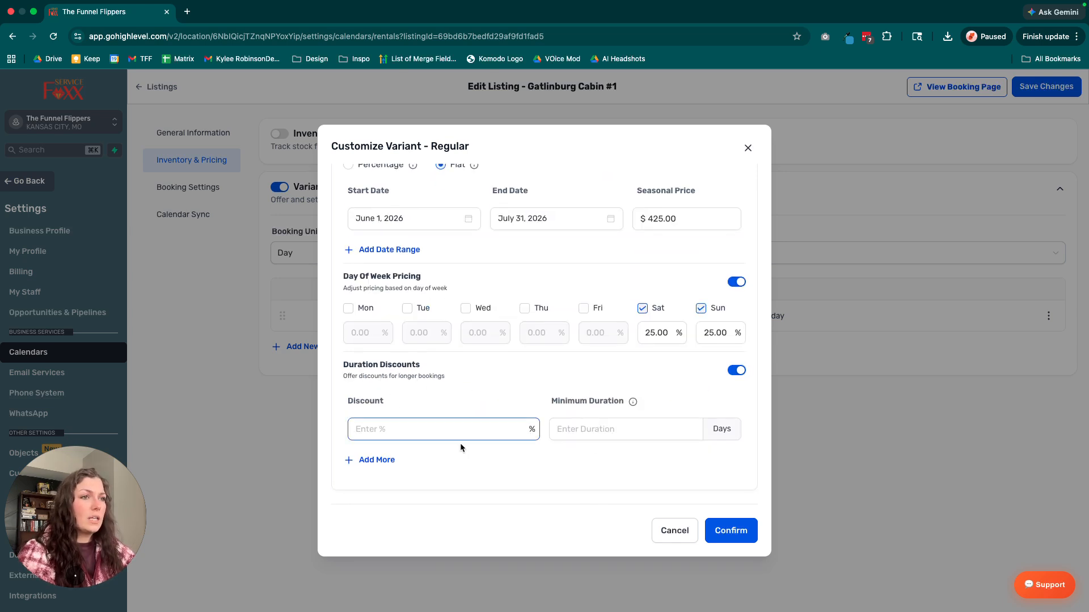
type("20.00")
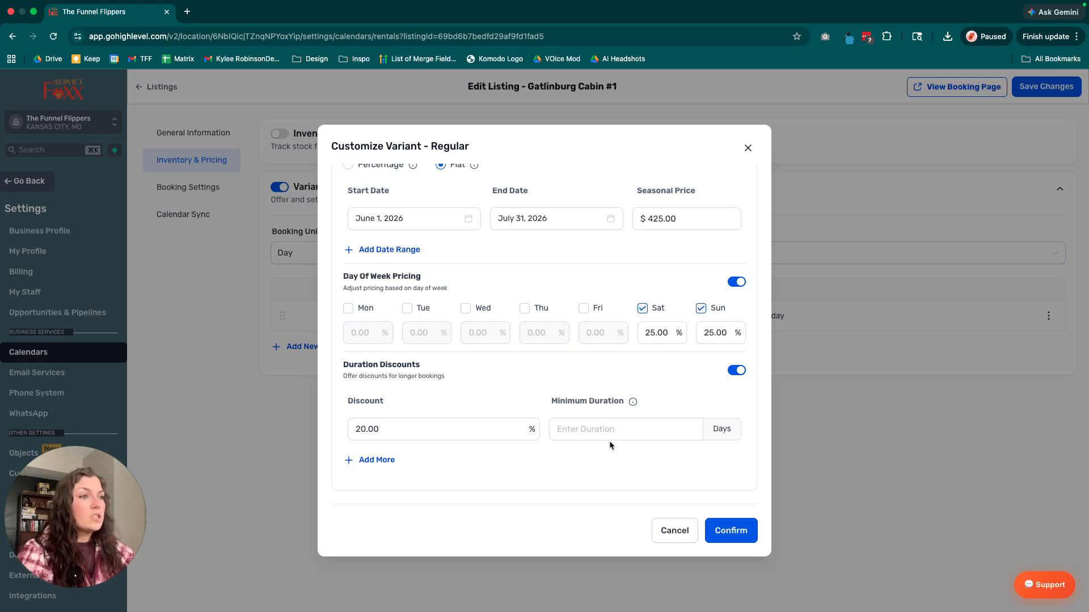
left_click(420, 432)
left_click(601, 434)
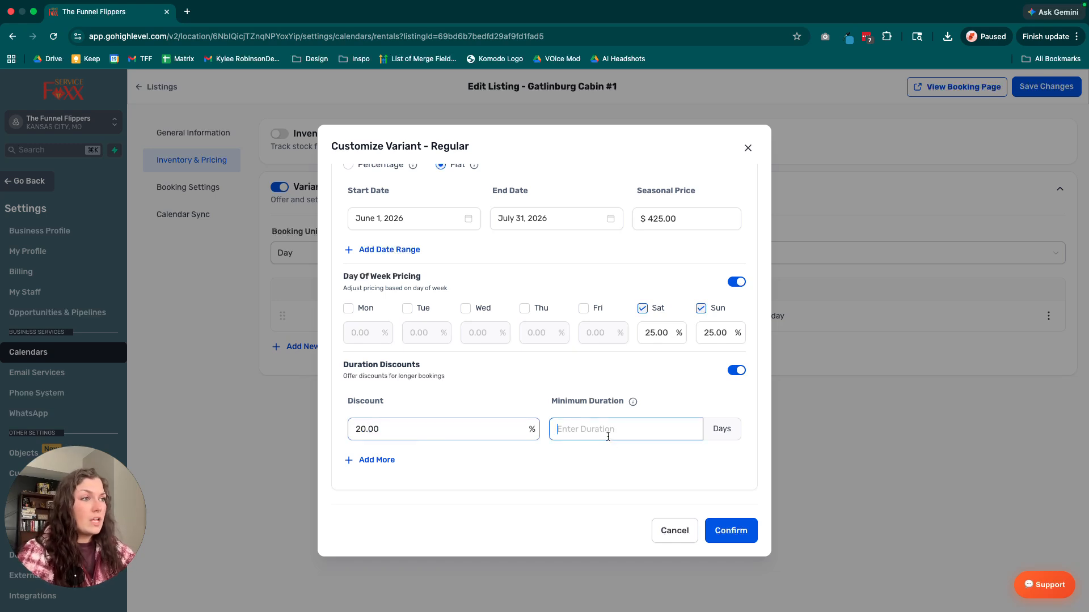
type("7")
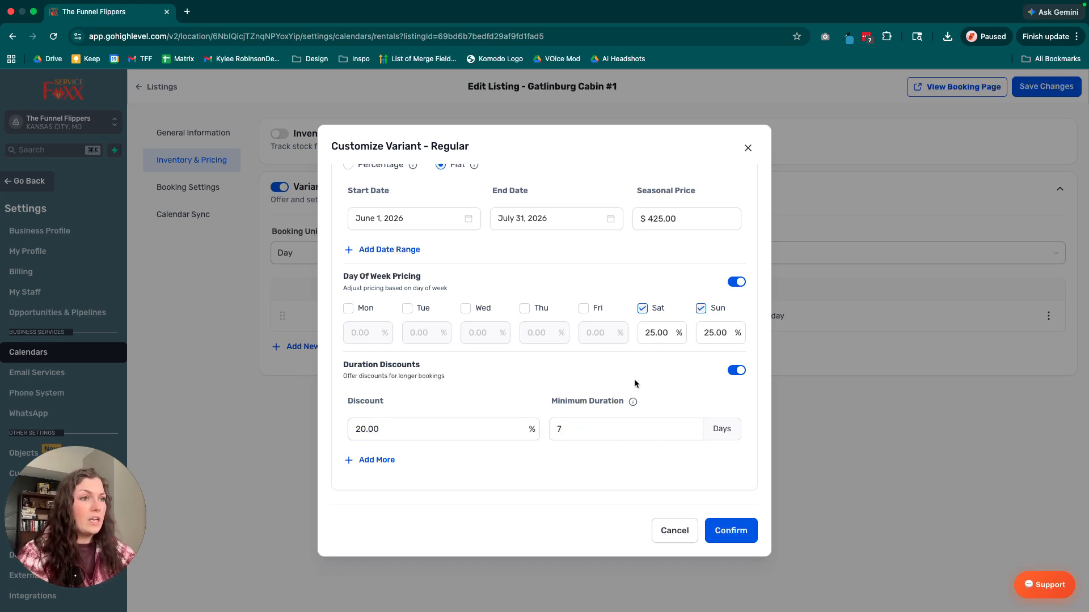
Add a second duration discount of 25% for a minimum of 30 days and confirm the Regular variant's pricing.
left_click(391, 460)
scroll(416, 452, "down", 1)
left_click(437, 440)
type("25")
key("Tab")
type("30")
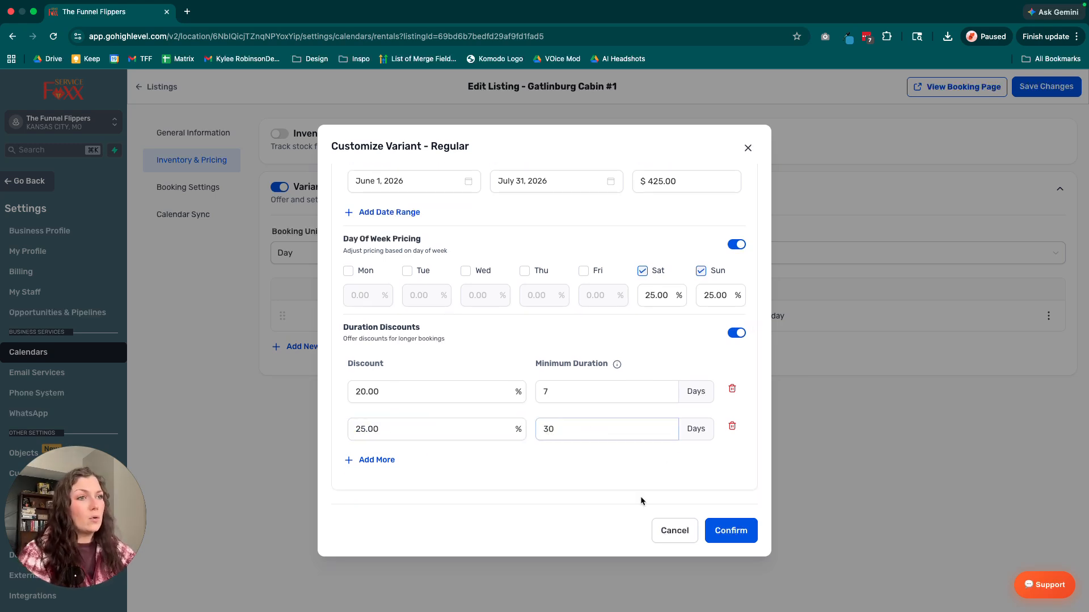
left_click(725, 530)
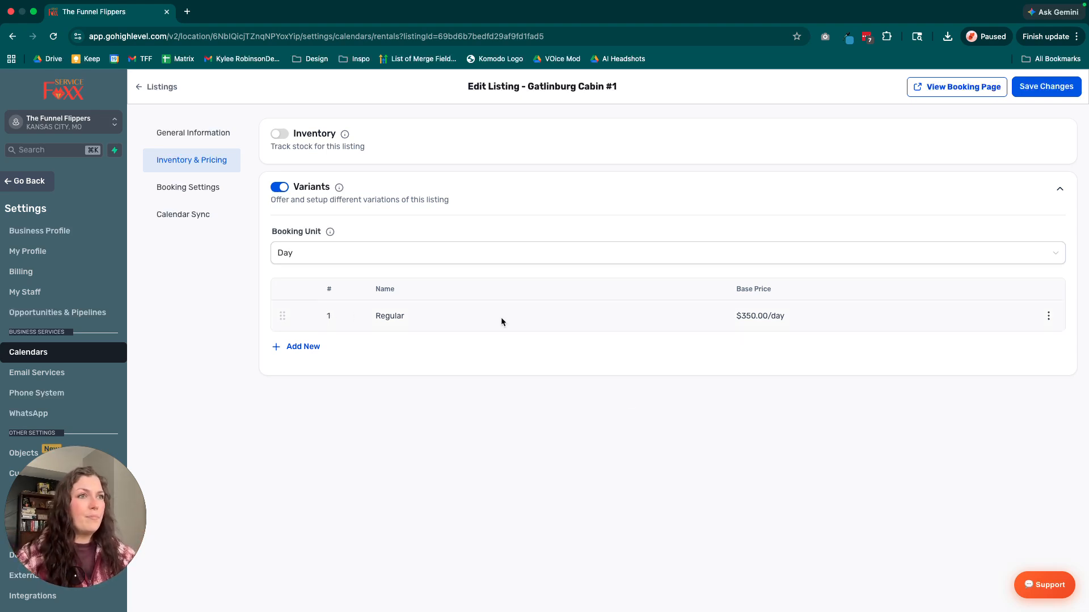
left_click_drag(309, 313, 322, 348)
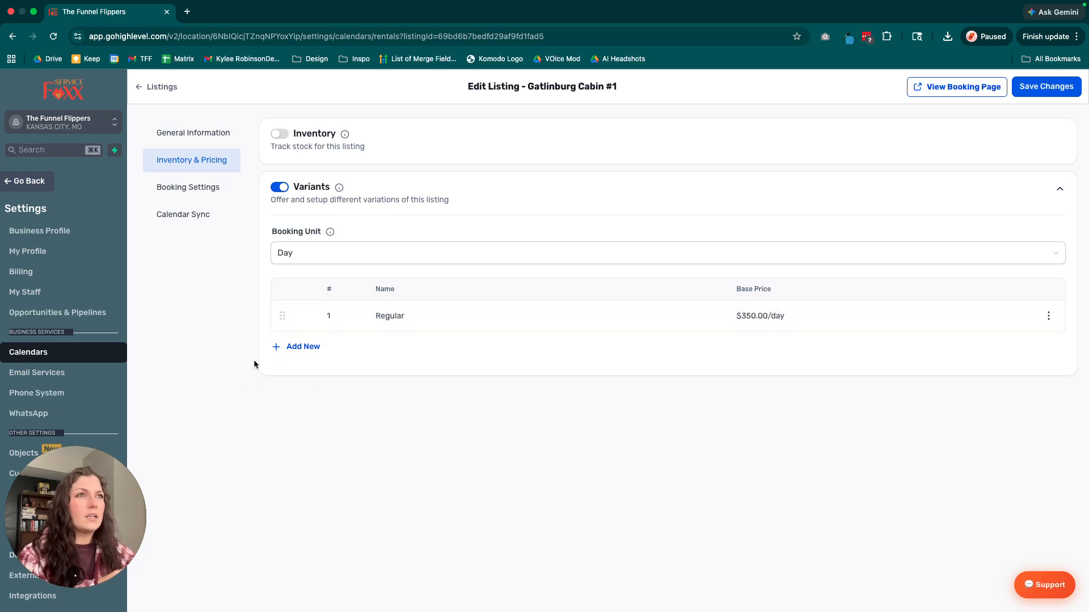
Open the cabin listing's booking settings and show the available booking period options.
left_click(196, 193)
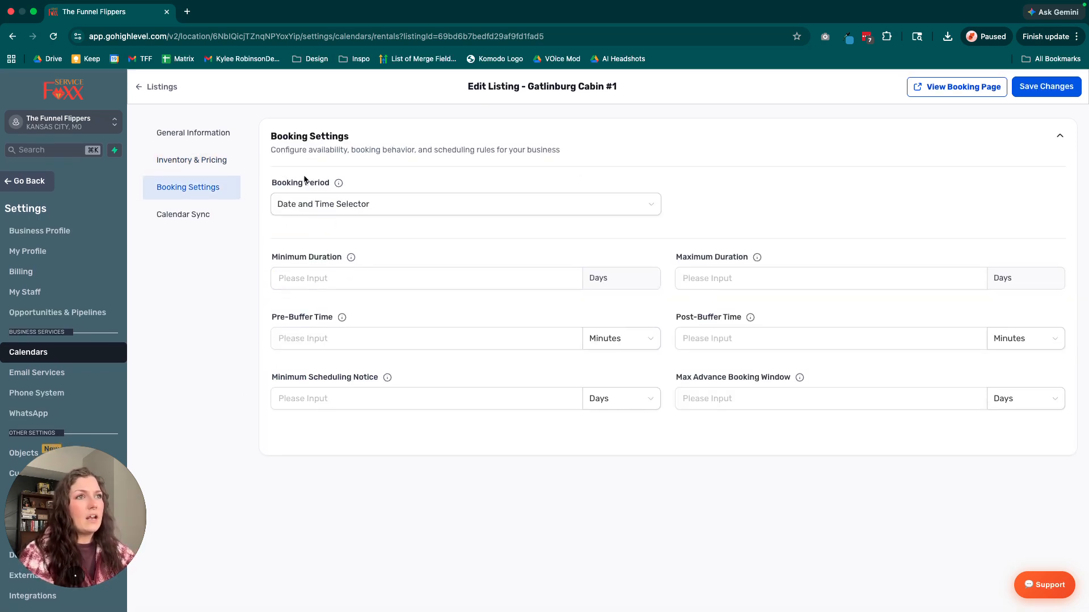
mouse_move(339, 186)
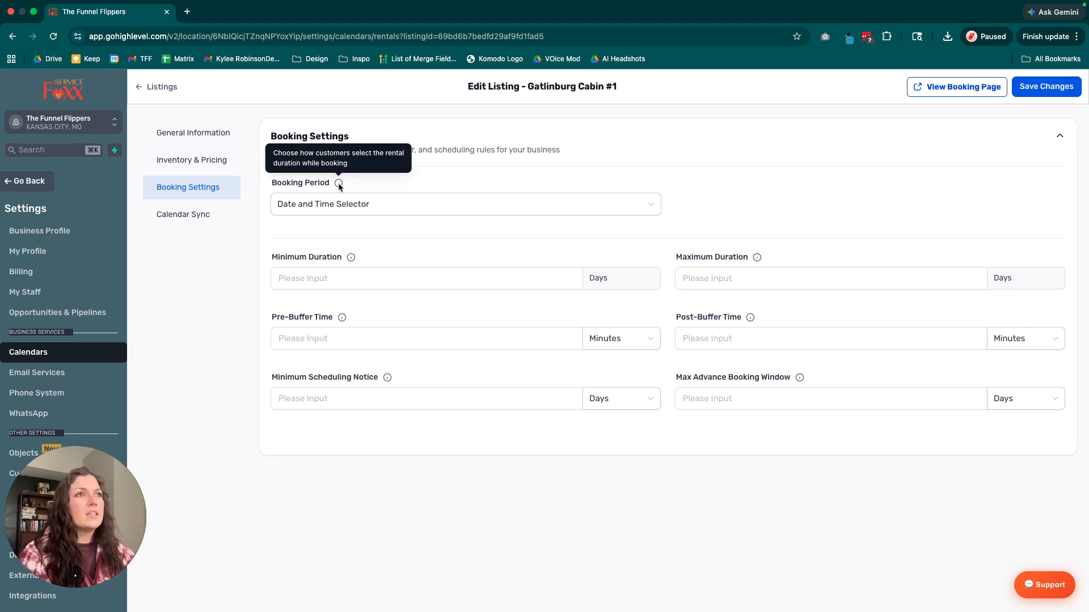
left_click(344, 206)
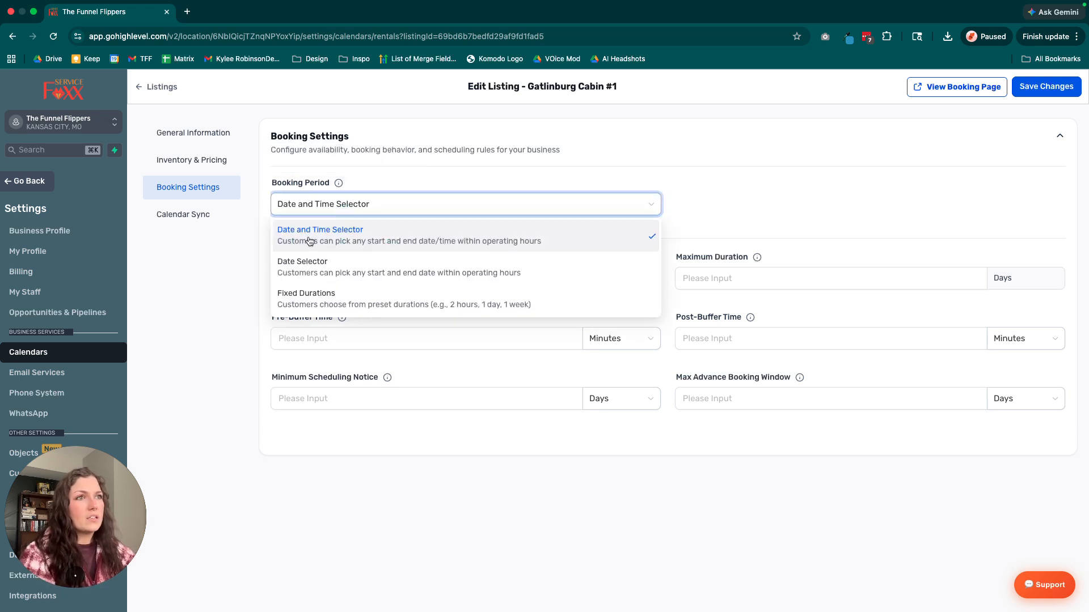
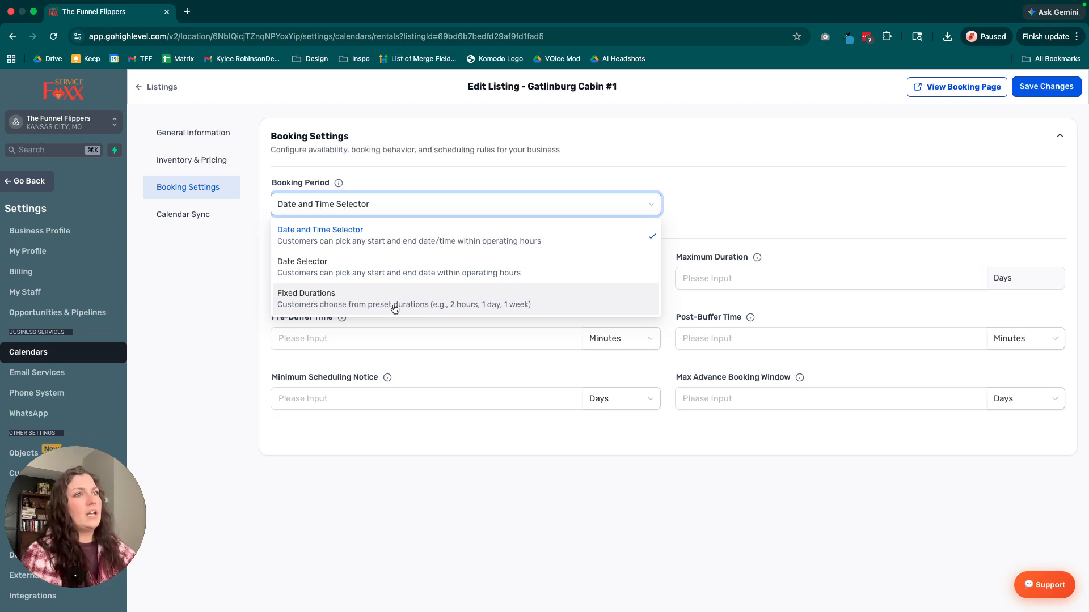
Set the booking period to Fixed Durations and add a 5-day booking interval.
left_click(395, 309)
left_click(360, 270)
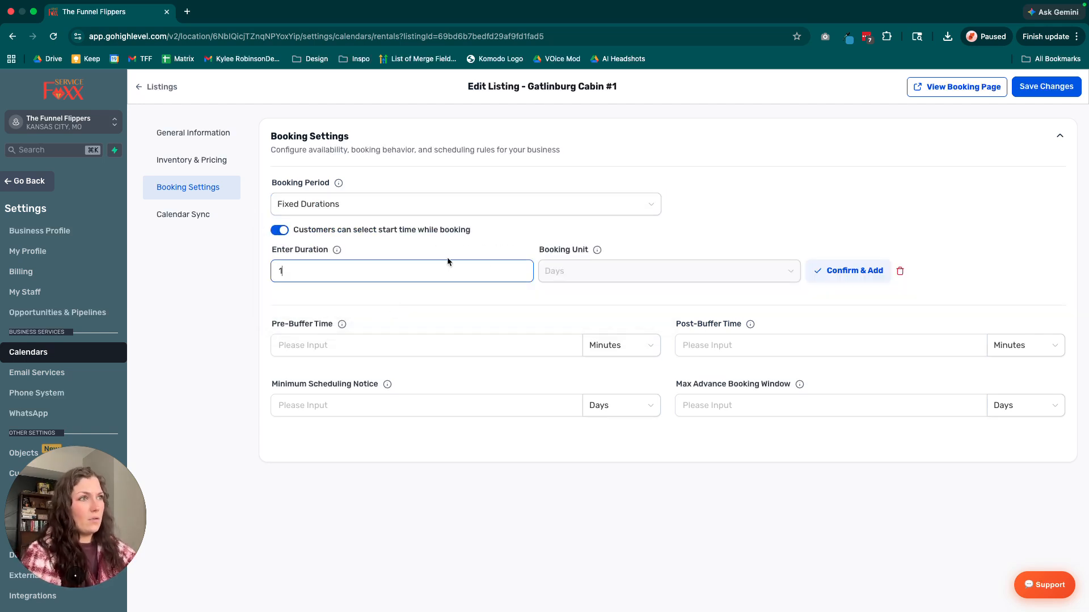
key("BackSpace")
type("5")
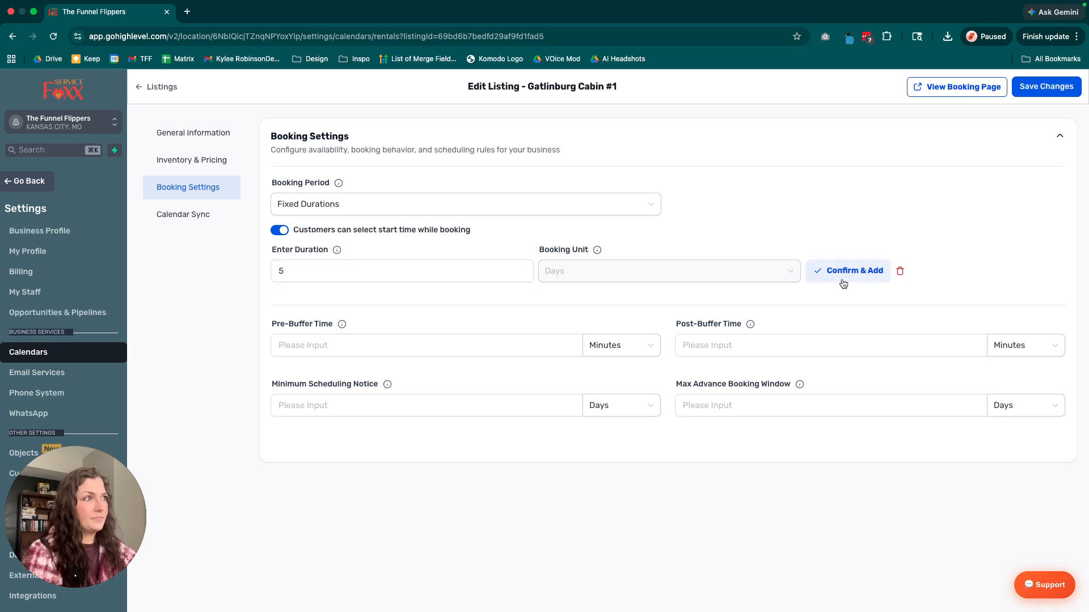
left_click(832, 284)
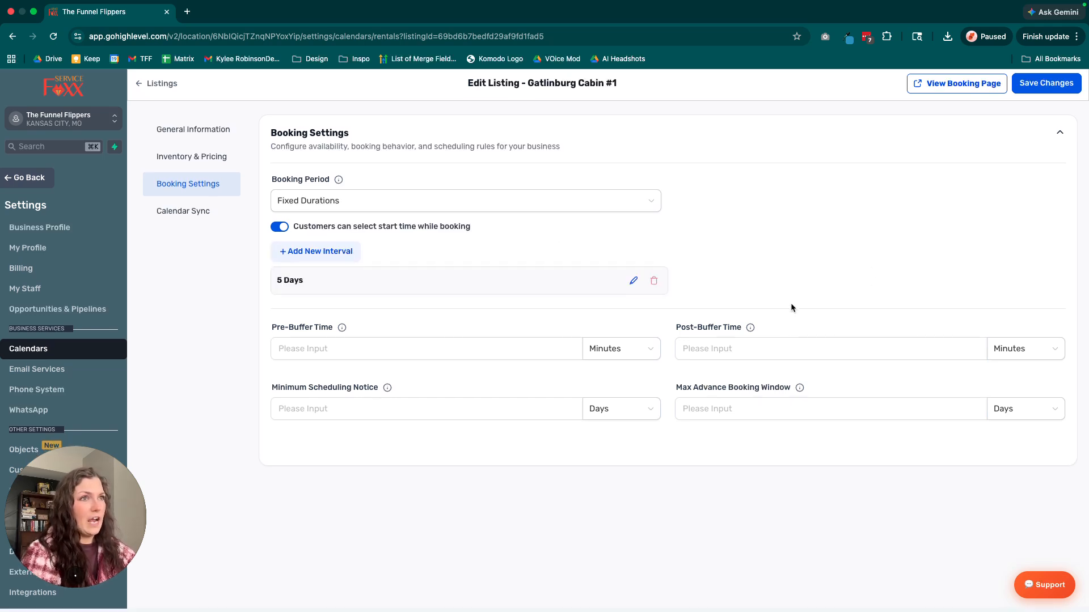
Add a second fixed booking interval of 7 days.
left_click(316, 255)
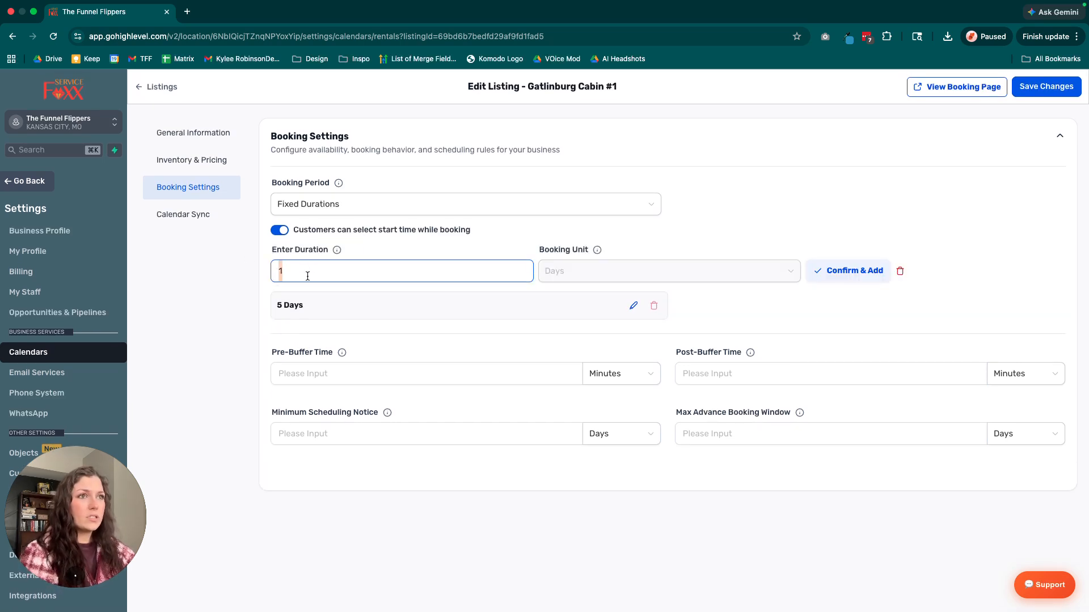
key("BackSpace")
type("7")
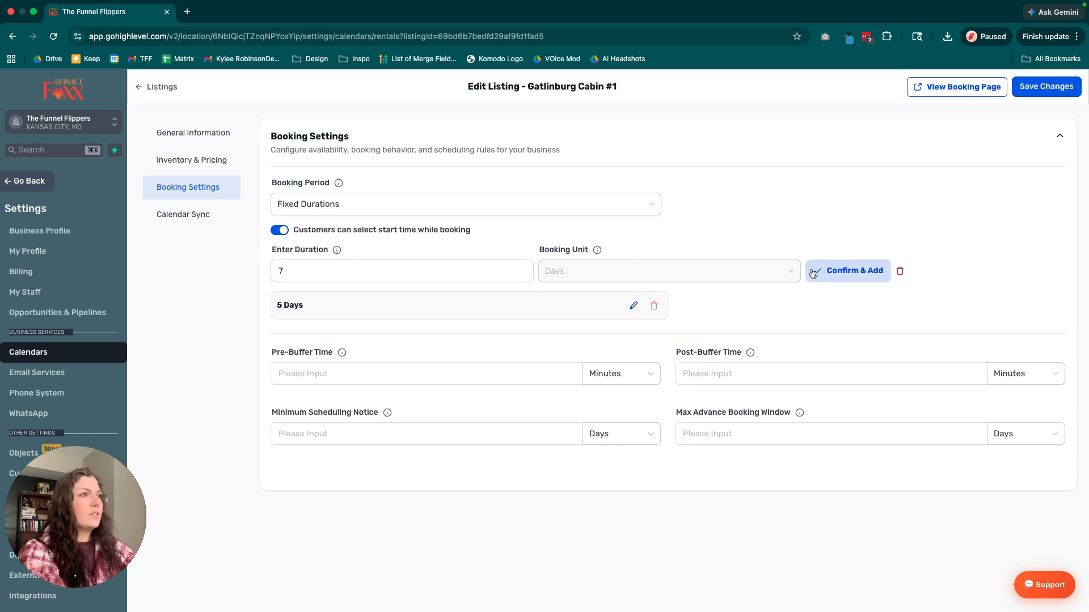
left_click(813, 274)
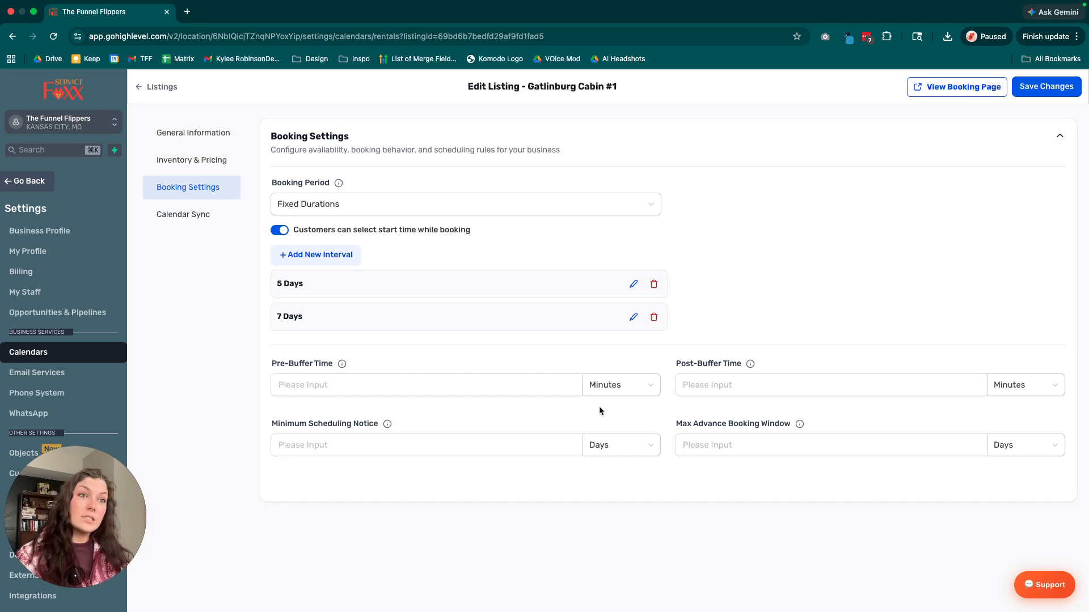
left_click(328, 378)
left_click(607, 384)
left_click(464, 389)
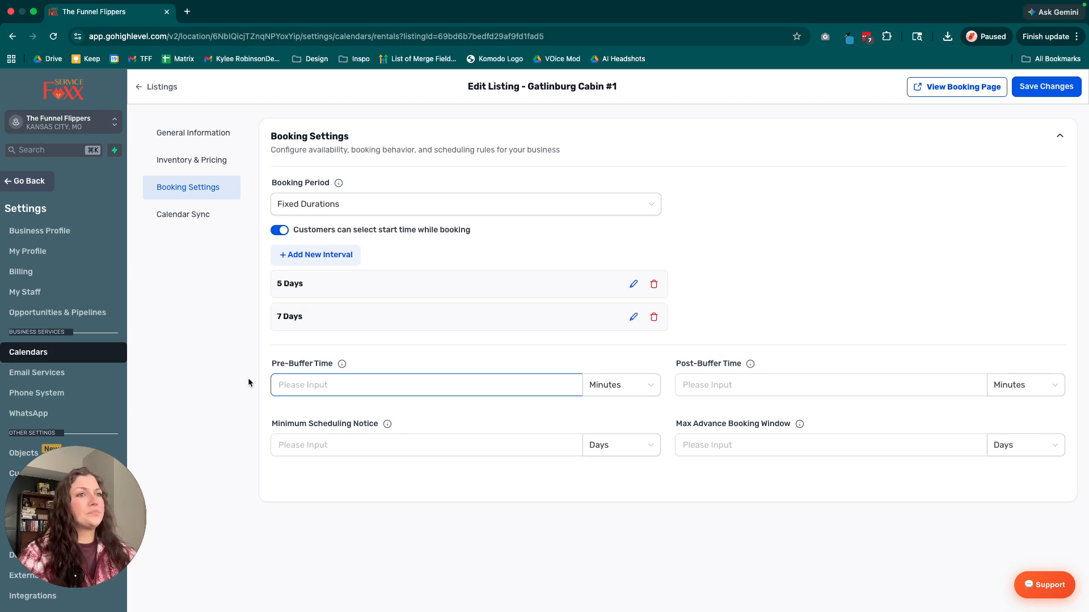
left_click_drag(265, 365, 818, 362)
left_click(518, 380)
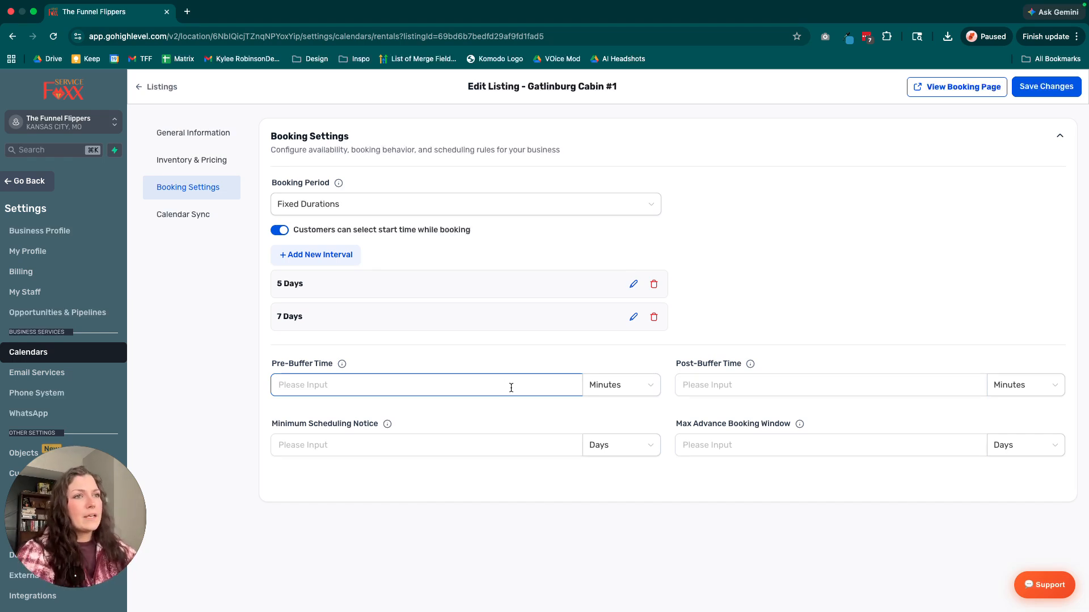
Set the post-buffer time after each booking to 12 hours.
left_click(729, 383)
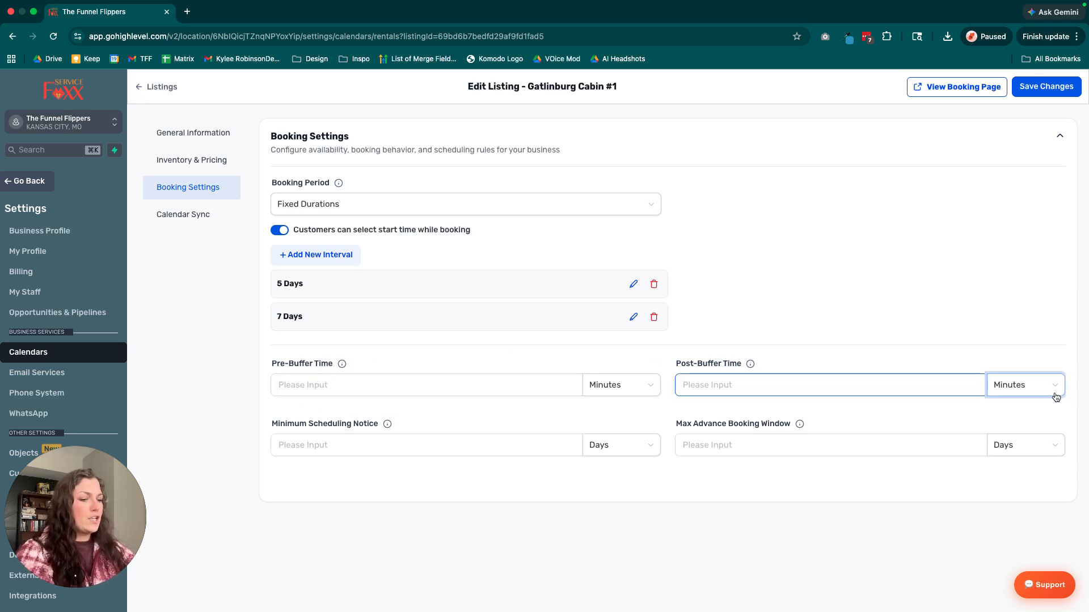
type("8")
left_click(1022, 385)
left_click(1012, 430)
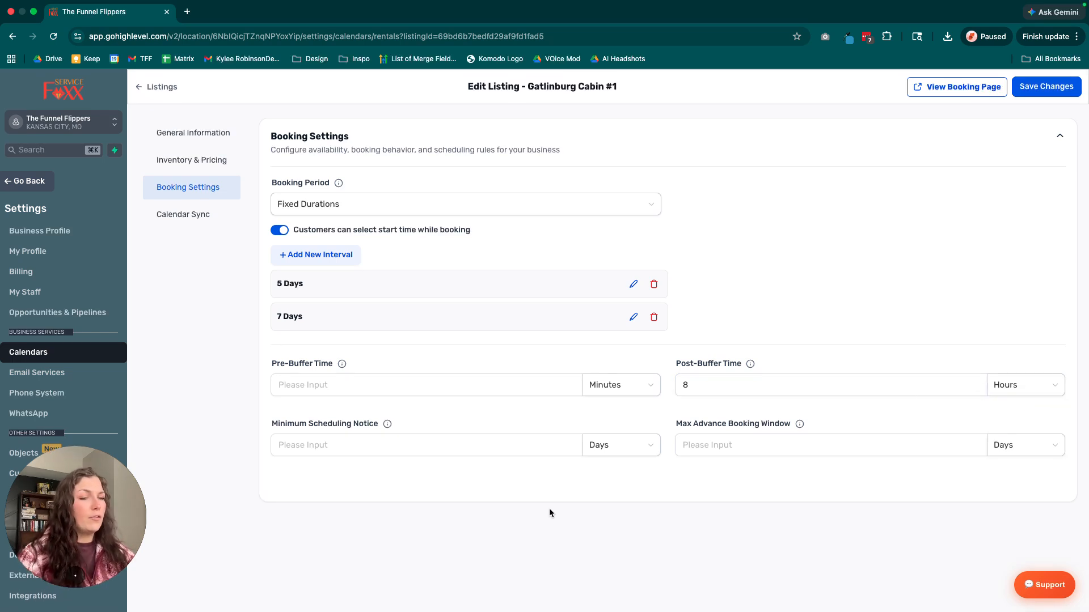
left_click(705, 385)
key("BackSpace")
type("12")
Set the minimum scheduling notice to 3 days and the max advance booking window to 12 months.
left_click(425, 450)
type("3")
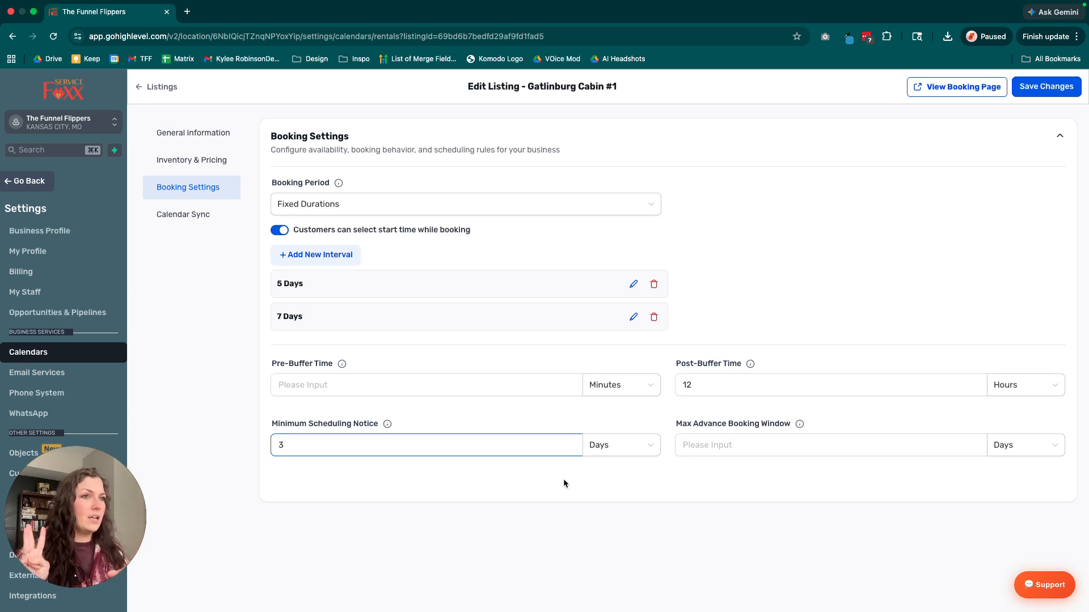
left_click(698, 446)
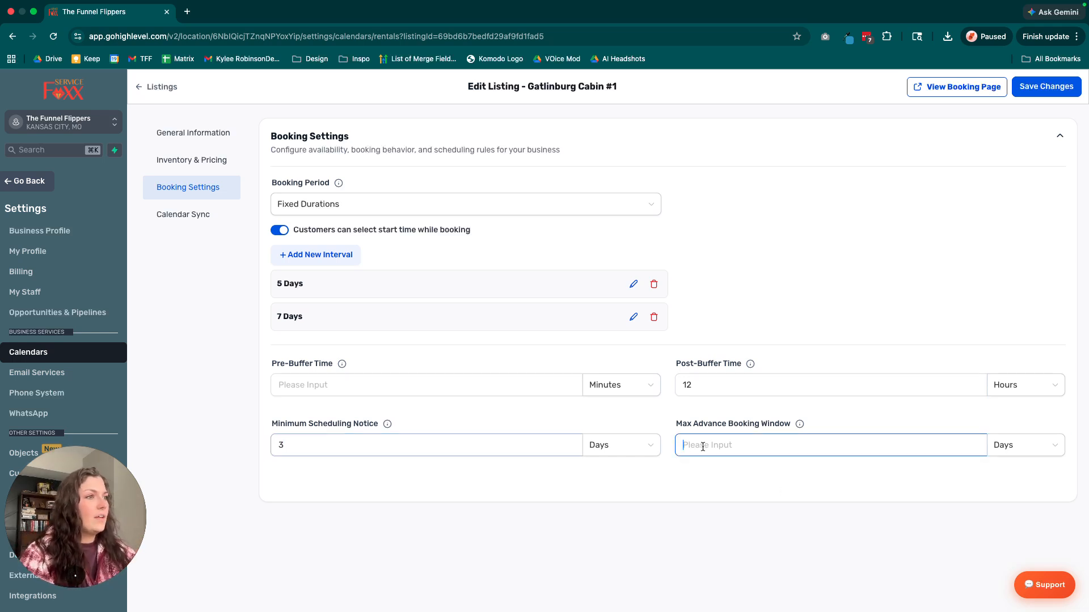
left_click(1047, 449)
left_click(1020, 512)
left_click(758, 446)
type("12")
left_click(789, 504)
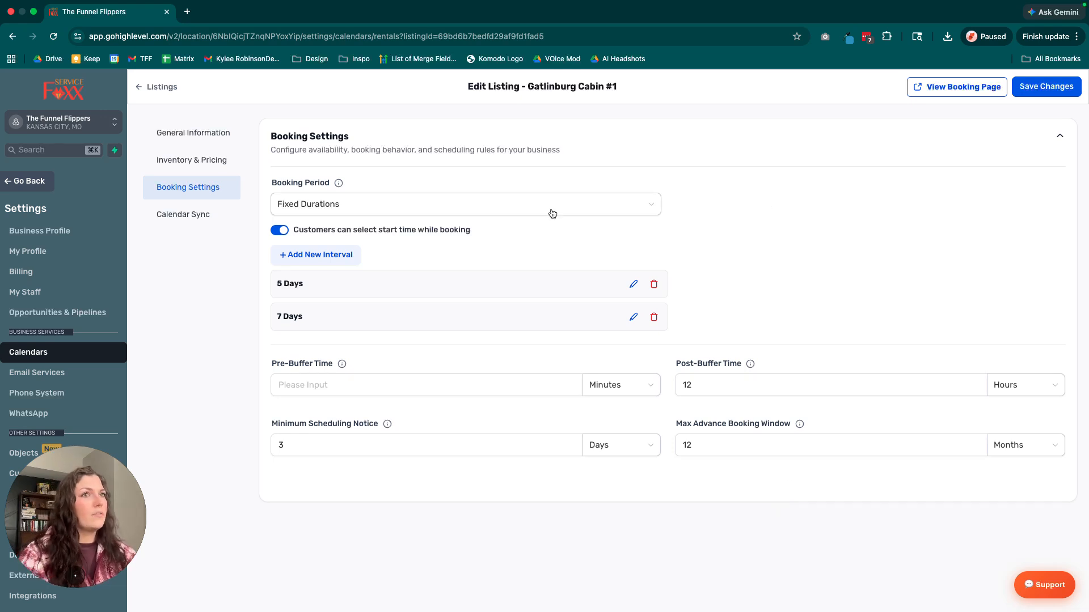
Open the calendar sync settings and name the external calendar to import with the owner's first name plus "Rental Calendar Cabin #1".
left_click(202, 223)
left_click(555, 244)
left_click(395, 199)
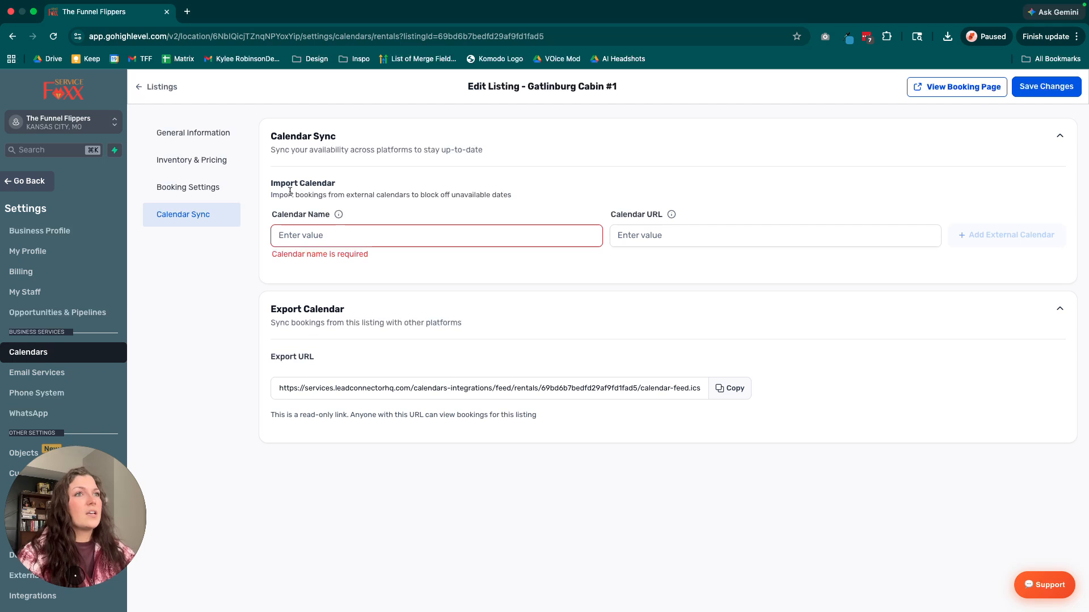
left_click_drag(273, 194, 525, 197)
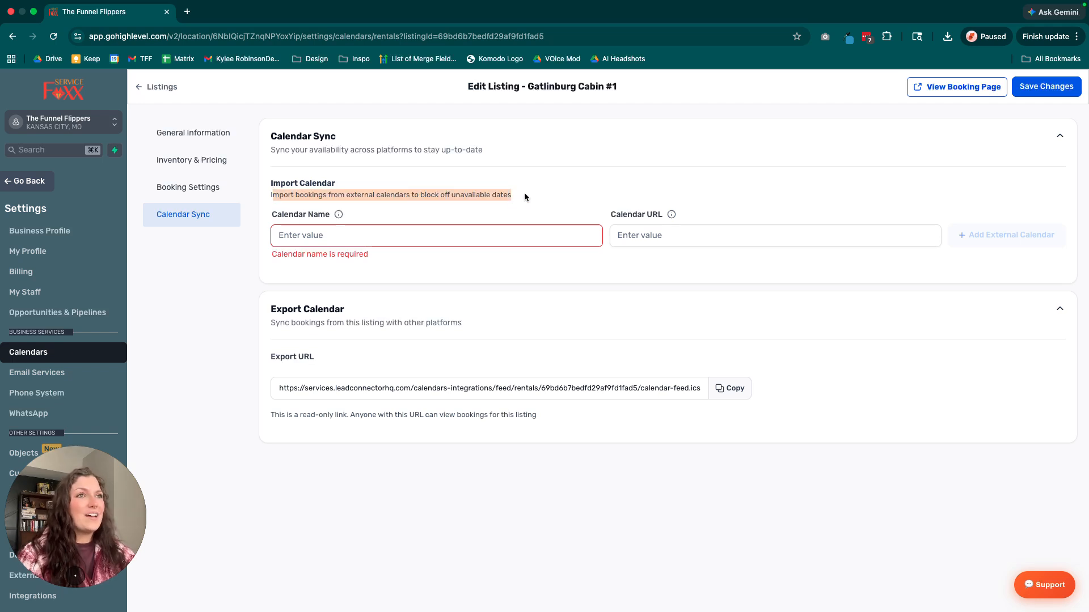
left_click(525, 196)
left_click(504, 236)
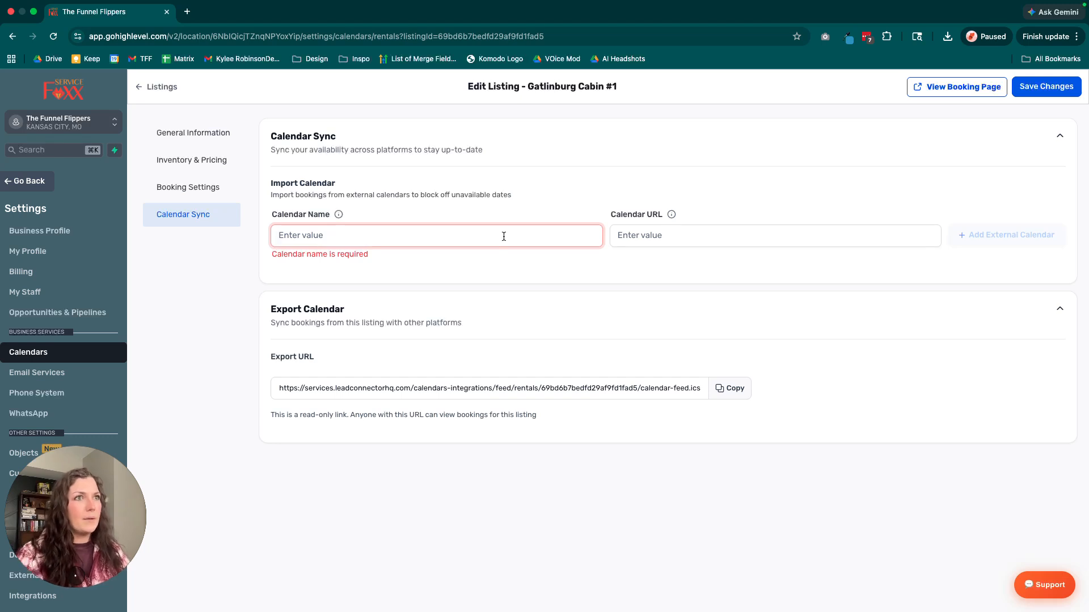
type("Kyl")
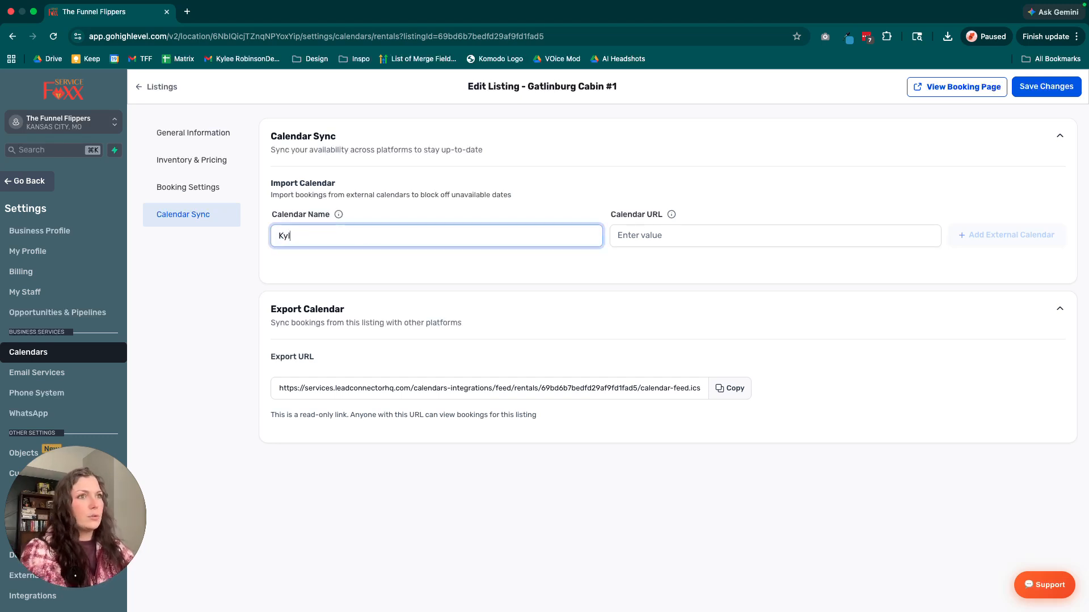
type("ee Rental")
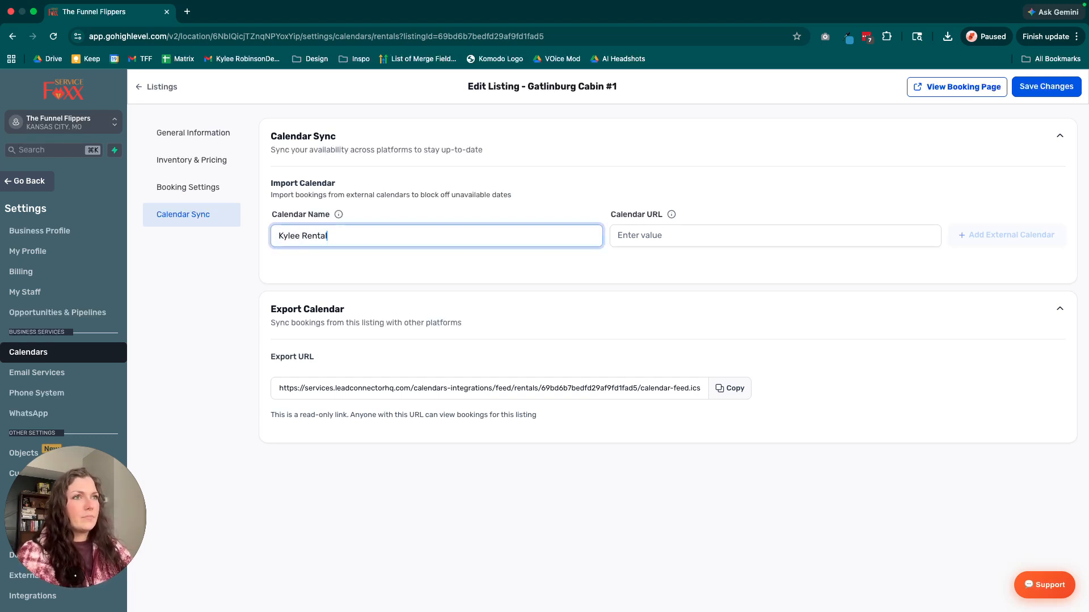
type(" Calendar Cabin ")
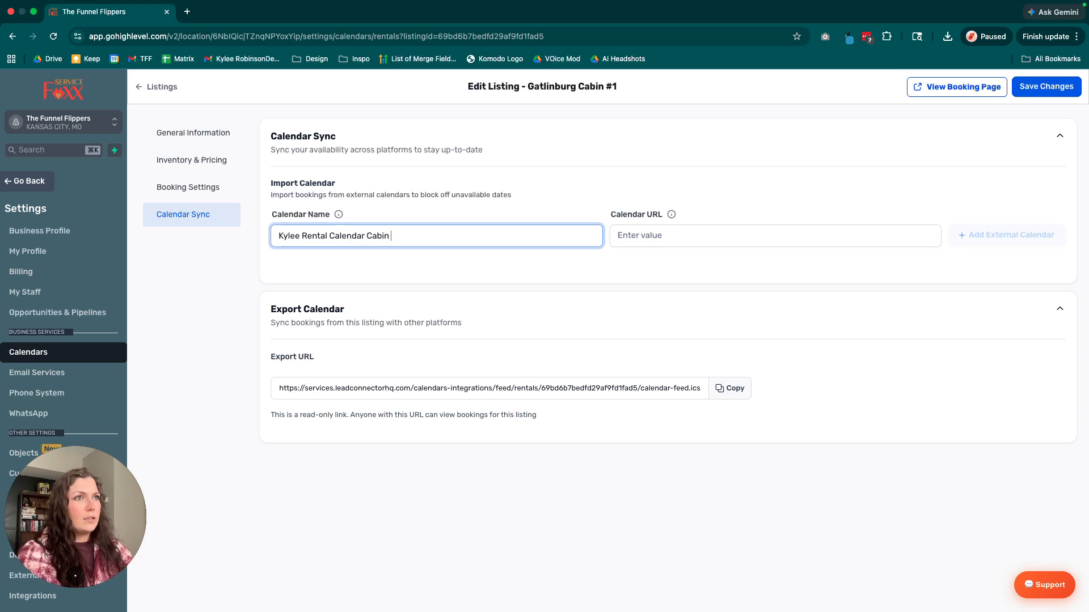
type("#1")
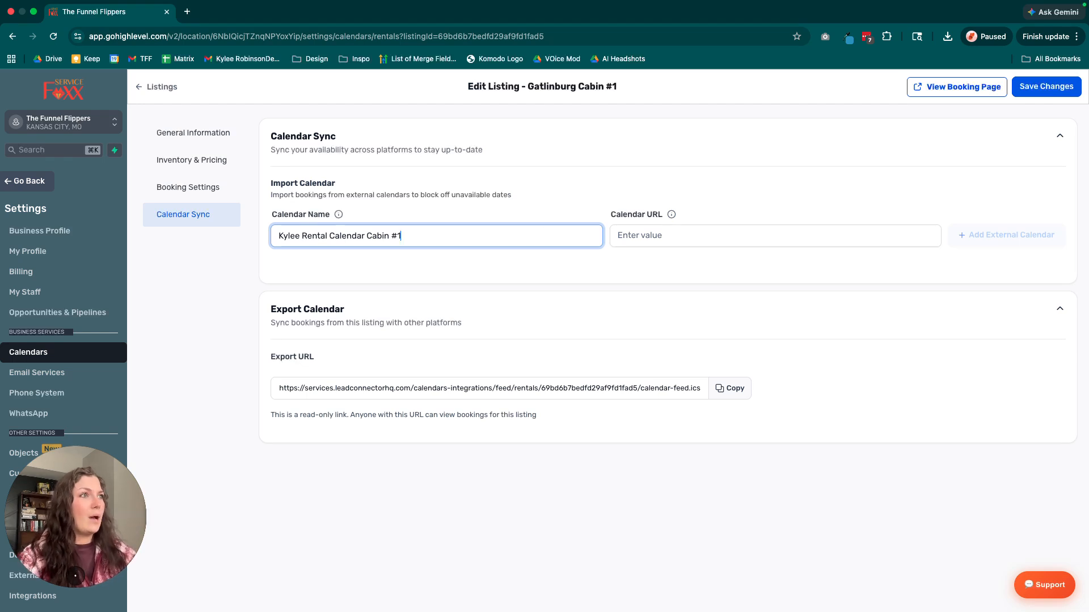
left_click(889, 235)
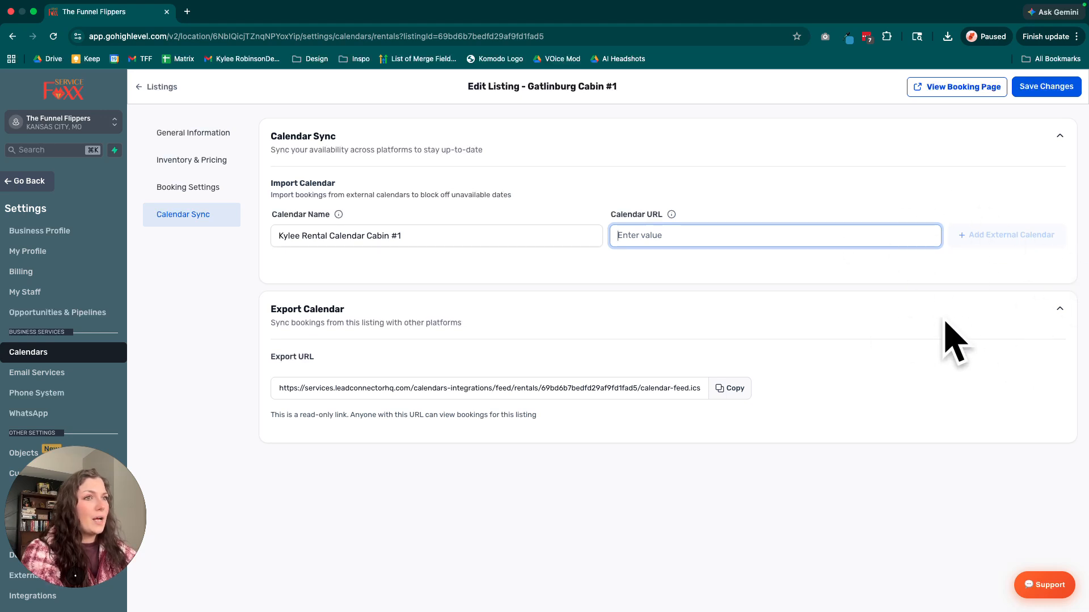
Copy the listing's calendar export URL for syncing bookings with other platforms.
left_click(357, 352)
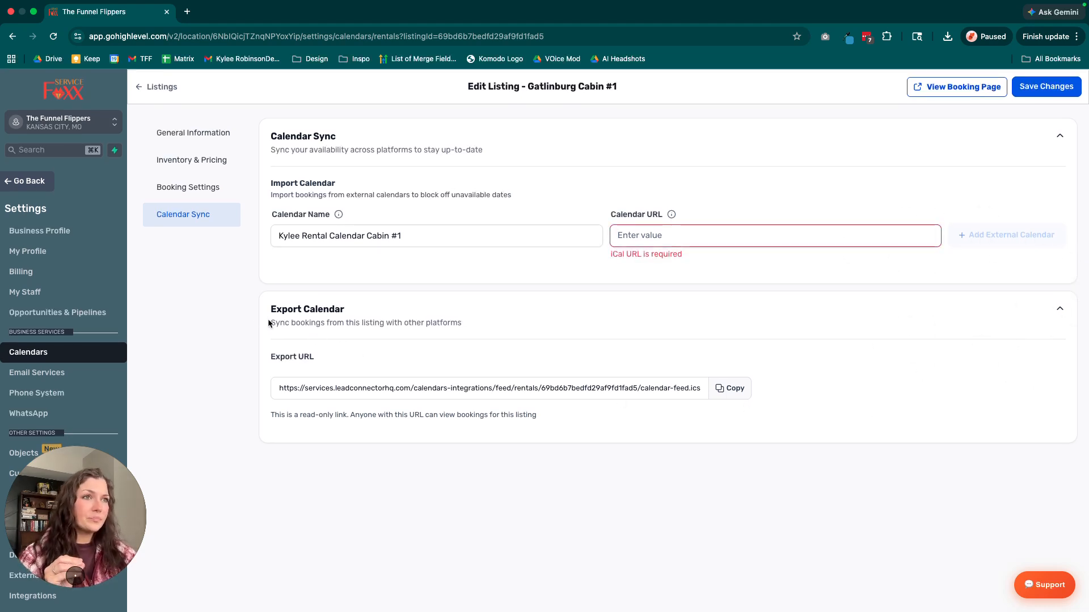
left_click_drag(491, 325, 267, 312)
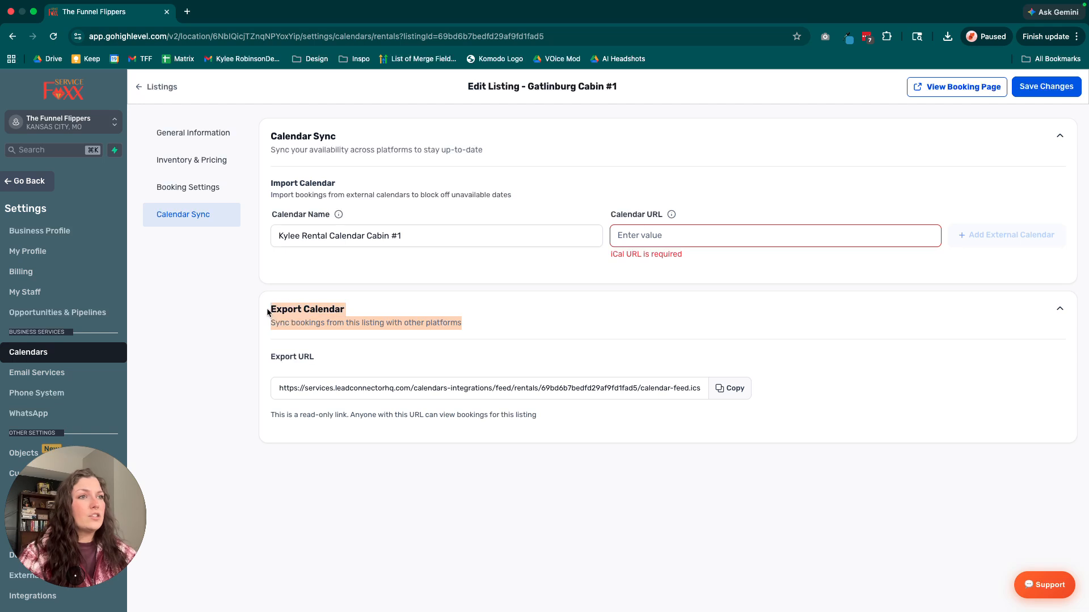
left_click(732, 391)
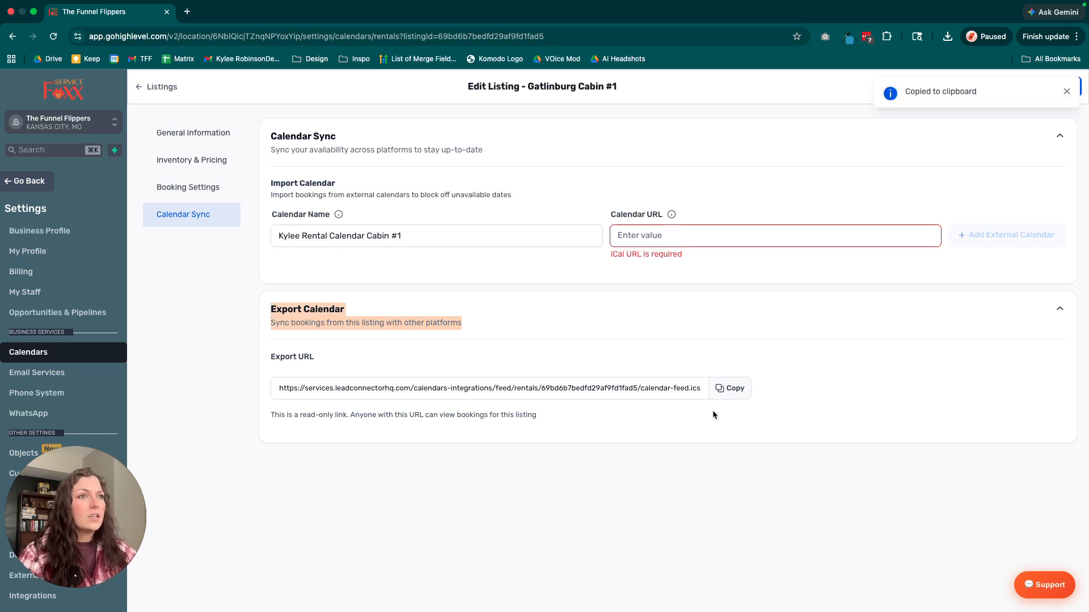
left_click(712, 414)
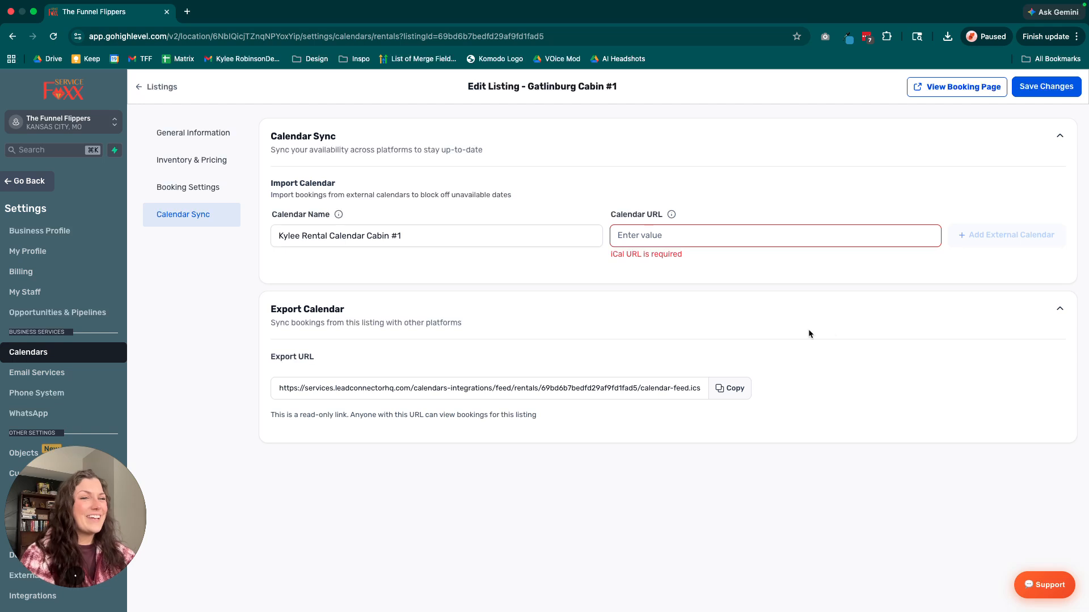
Save the changes to the Gatlinburg cabin listing and return to the listings overview.
left_click(885, 156)
left_click(1026, 91)
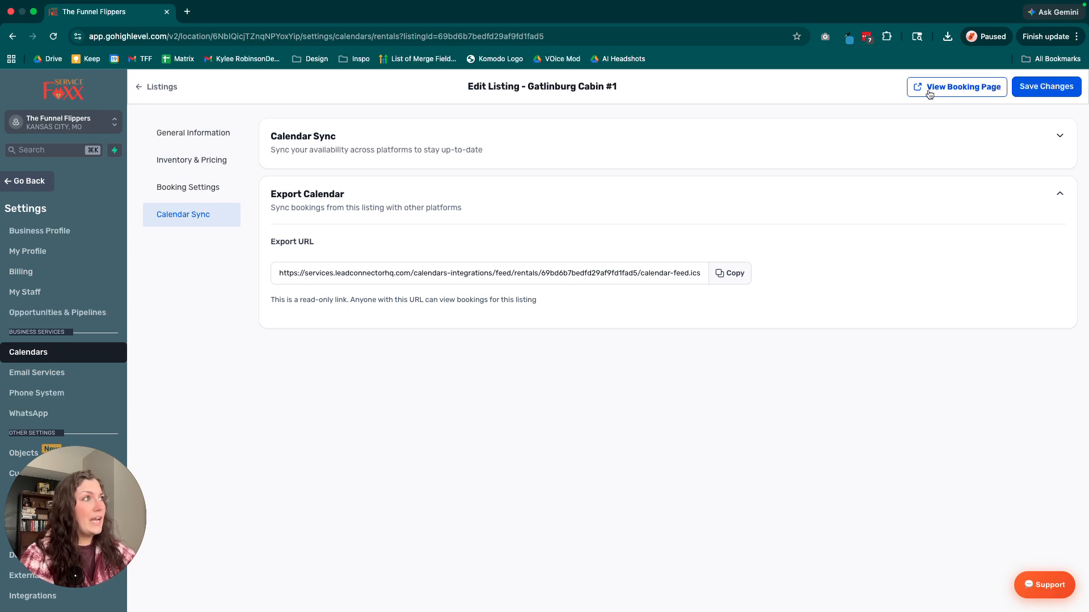
left_click(155, 87)
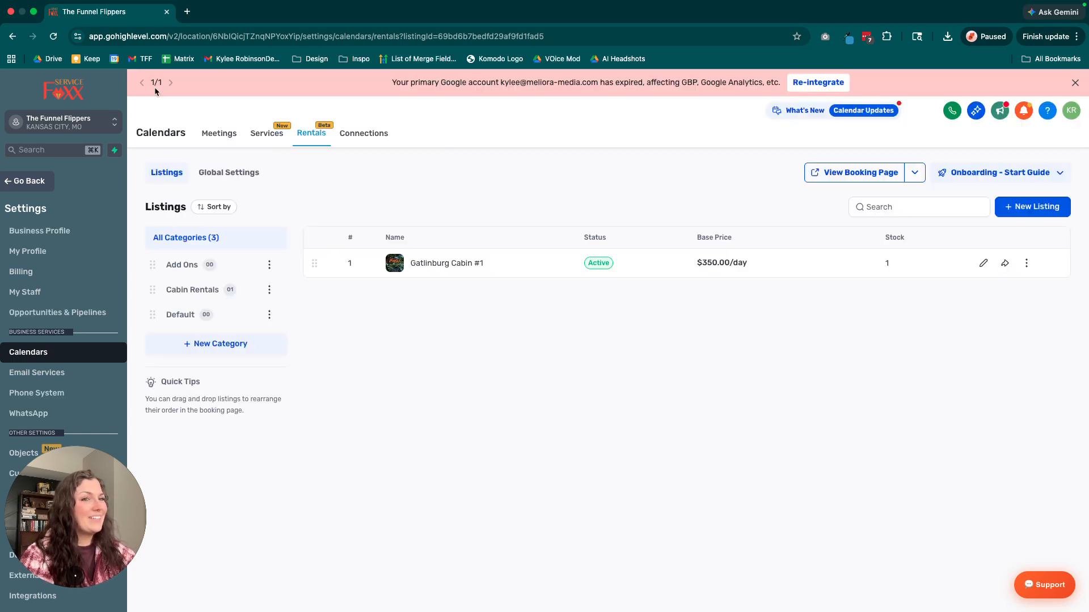
Start a new rental listing and add a cabin photo from media storage as its image.
left_click(1013, 207)
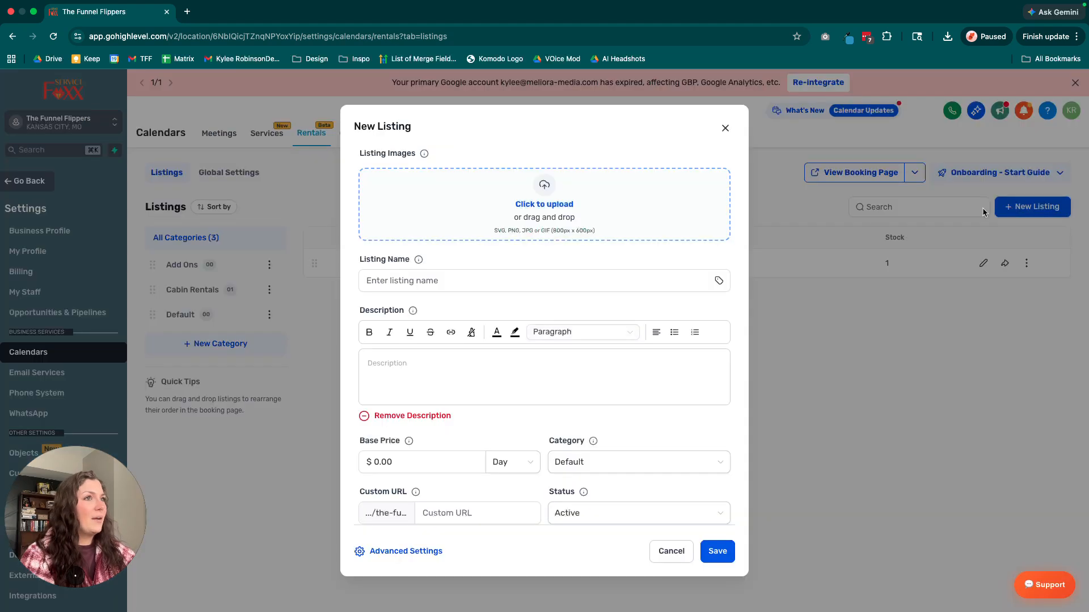
left_click(538, 228)
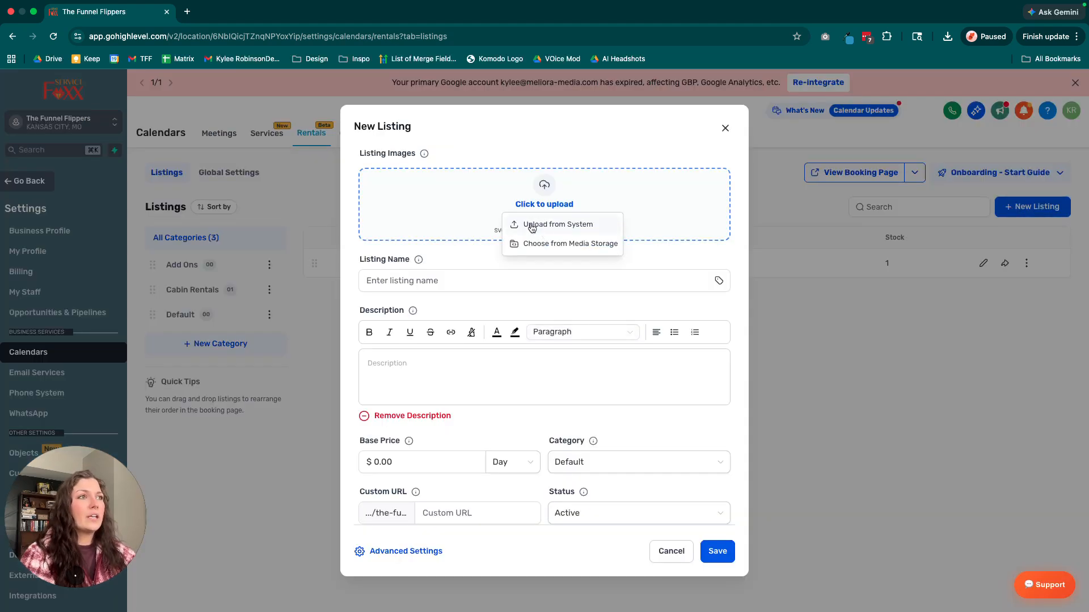
left_click(536, 243)
scroll(961, 387, "down", 3)
left_click(961, 387)
left_click(1005, 295)
Name the new listing "Pigeon Forge Cabin #1" and describe it as "5 bed / 3 bath. Large deck / Private / Indoor pool".
left_click(457, 330)
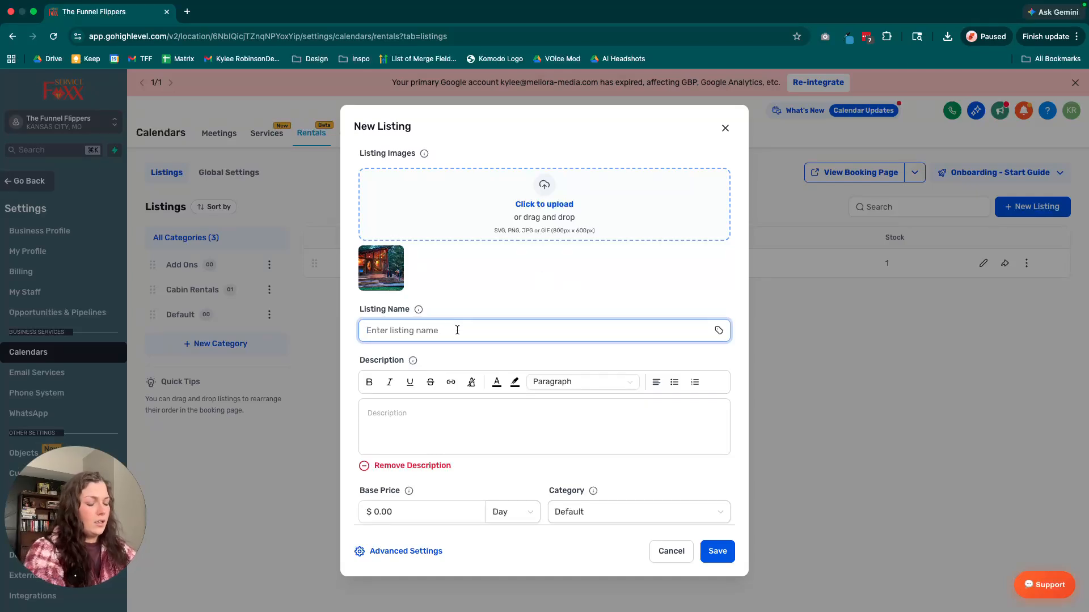
type("Piuge")
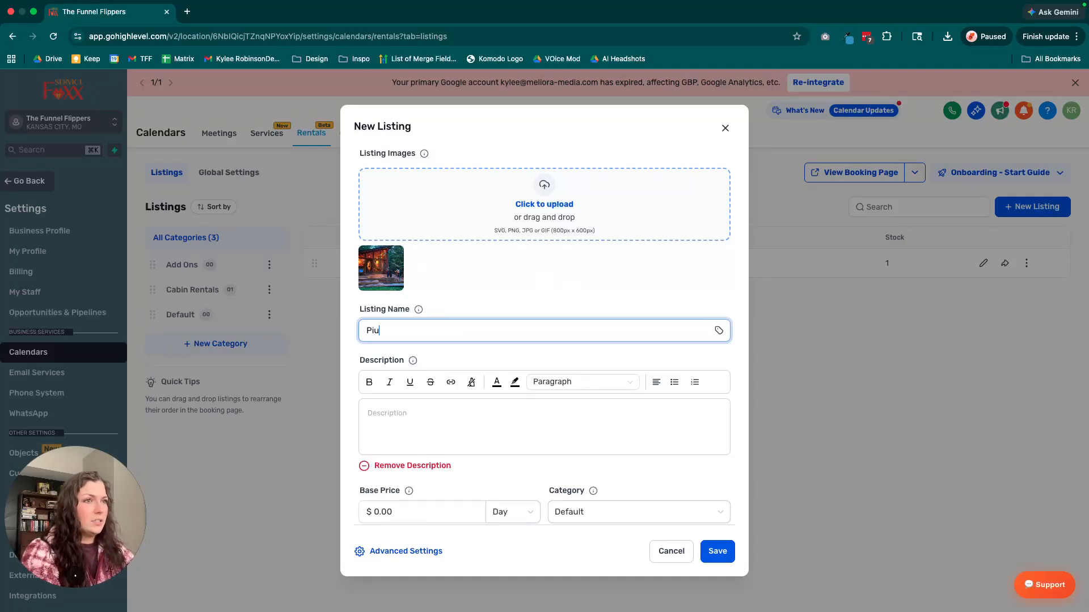
key("BackSpace")
key("BackSpace")
key("BackSpace")
type("geon ")
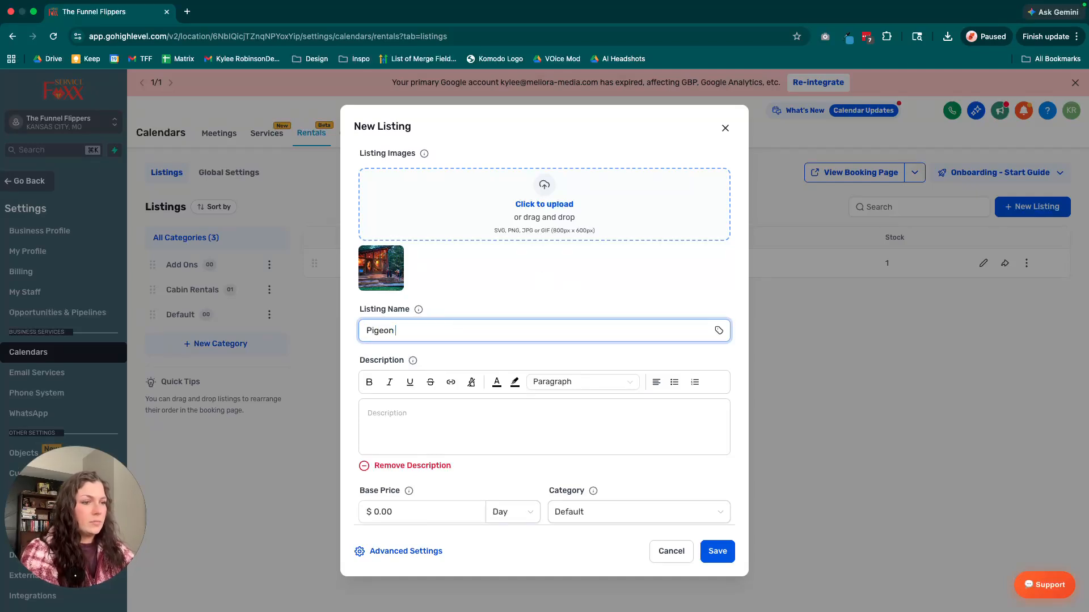
type("Forge Cabin ")
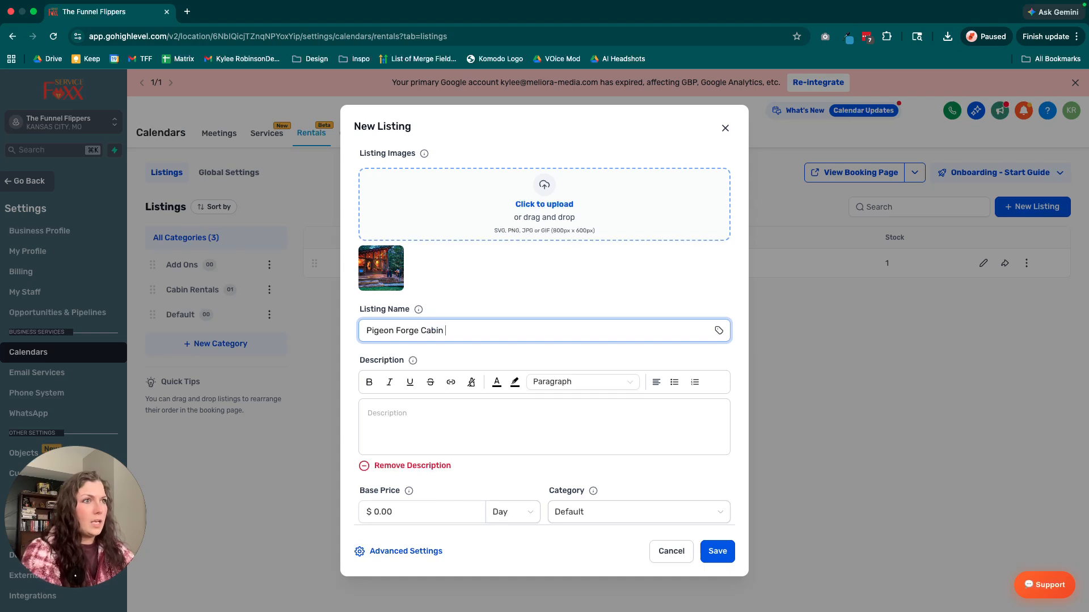
type("#1")
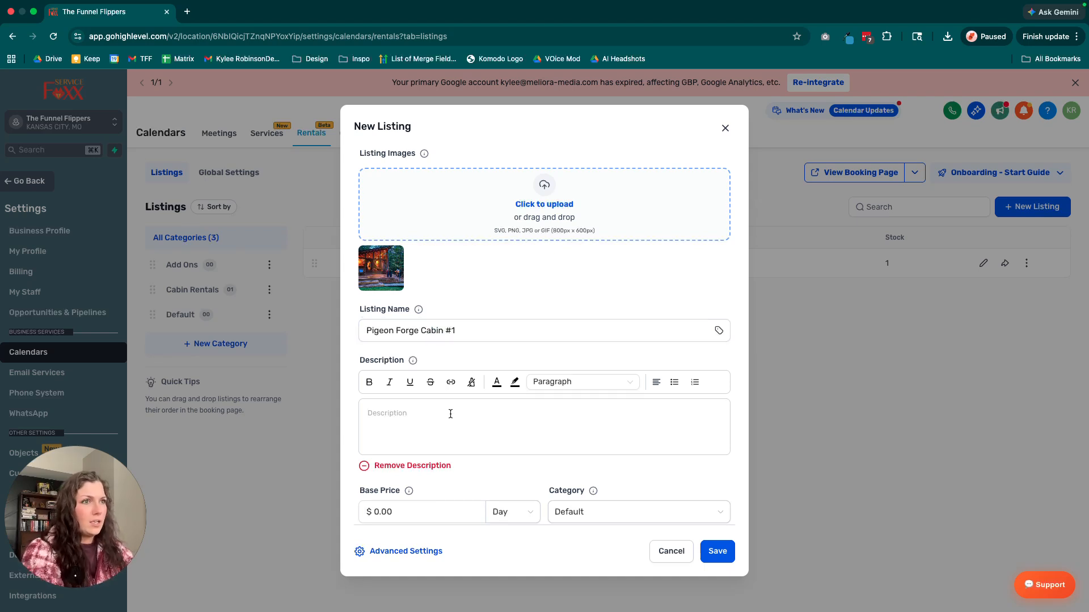
type("5")
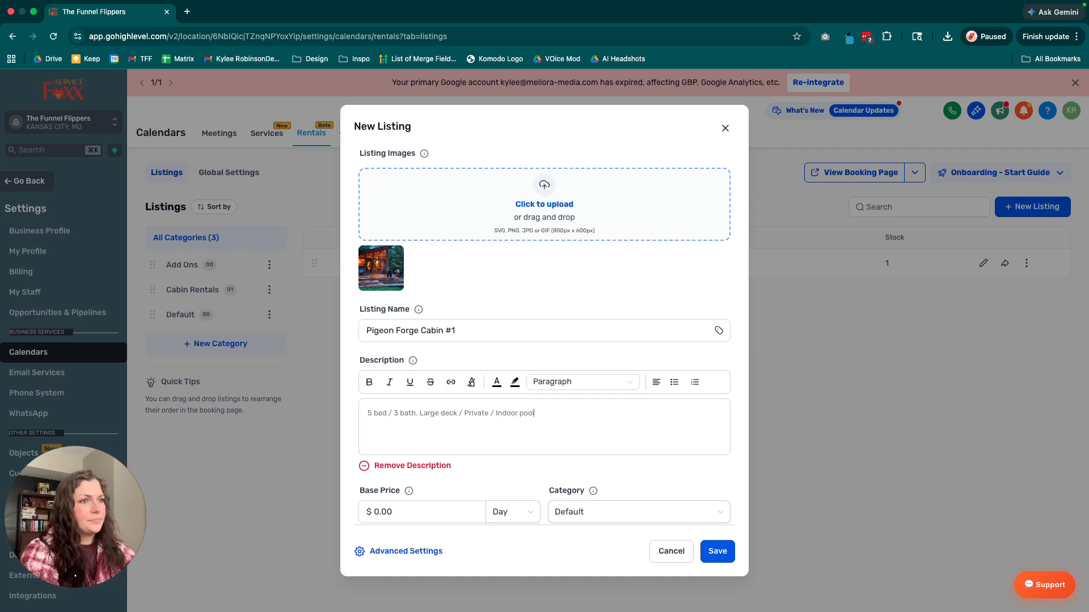
Set the new listing's base price to $600.00, assign it to the Cabin Rentals category, and save the listing.
scroll(376, 462, "down", 2)
left_click(375, 462)
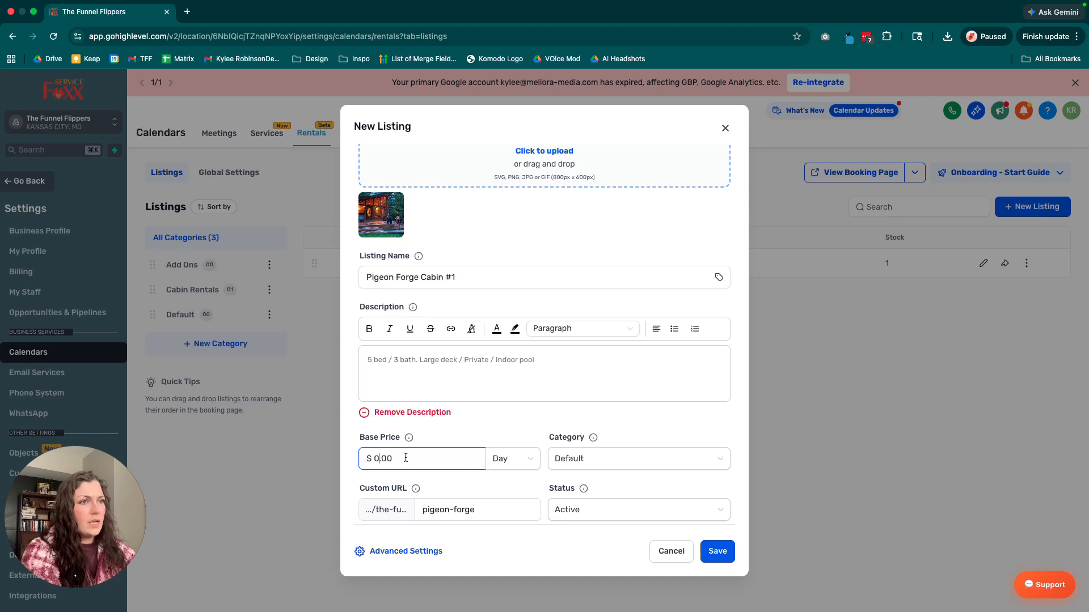
scroll(401, 457, "down", 1)
key("BackSpace")
type("600")
left_click(558, 428)
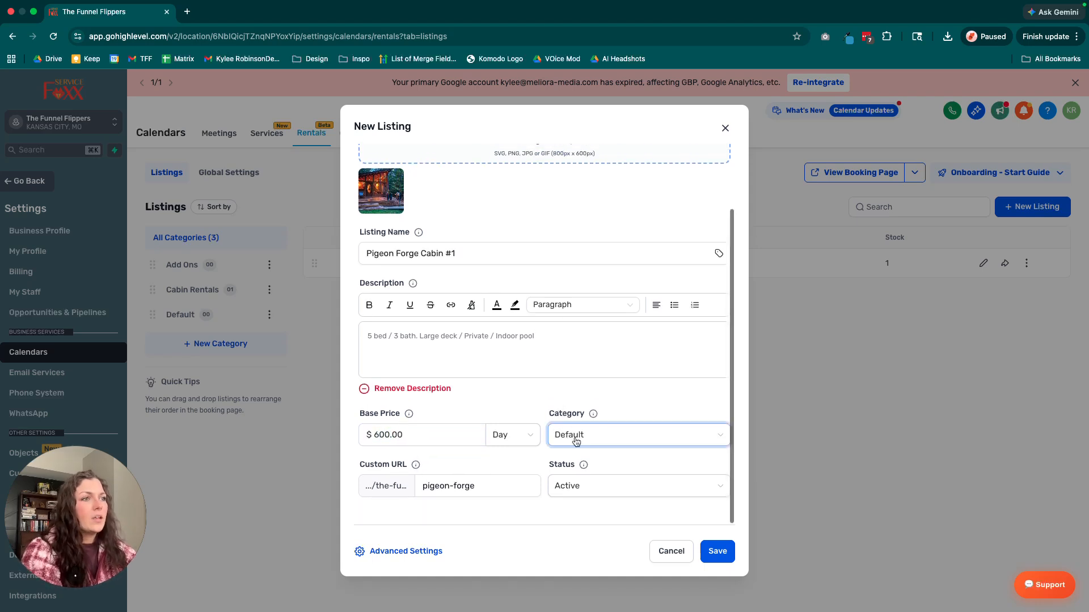
left_click(579, 479)
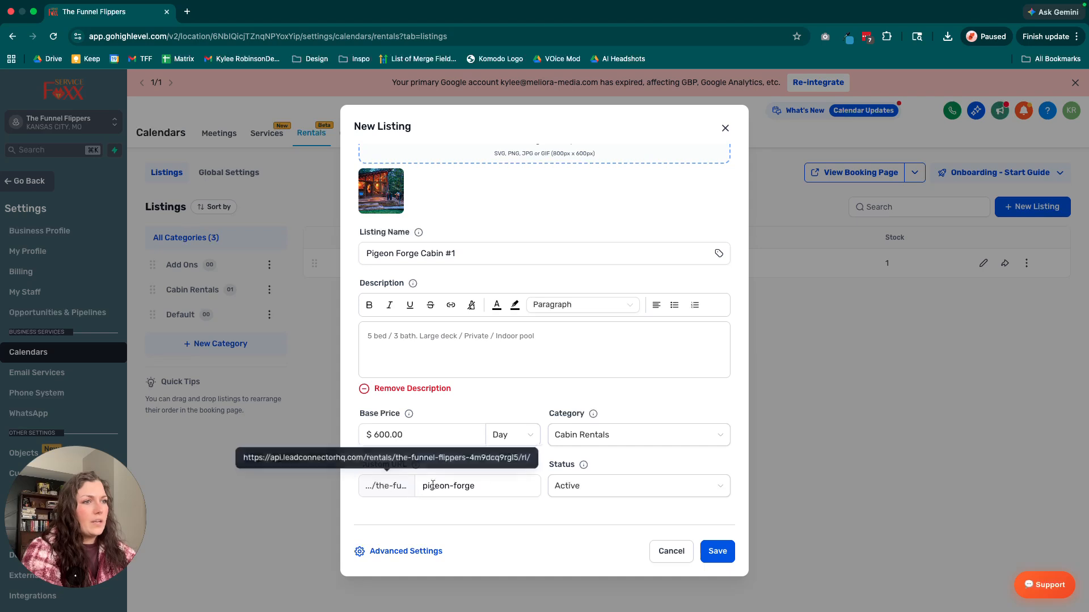
left_click(716, 553)
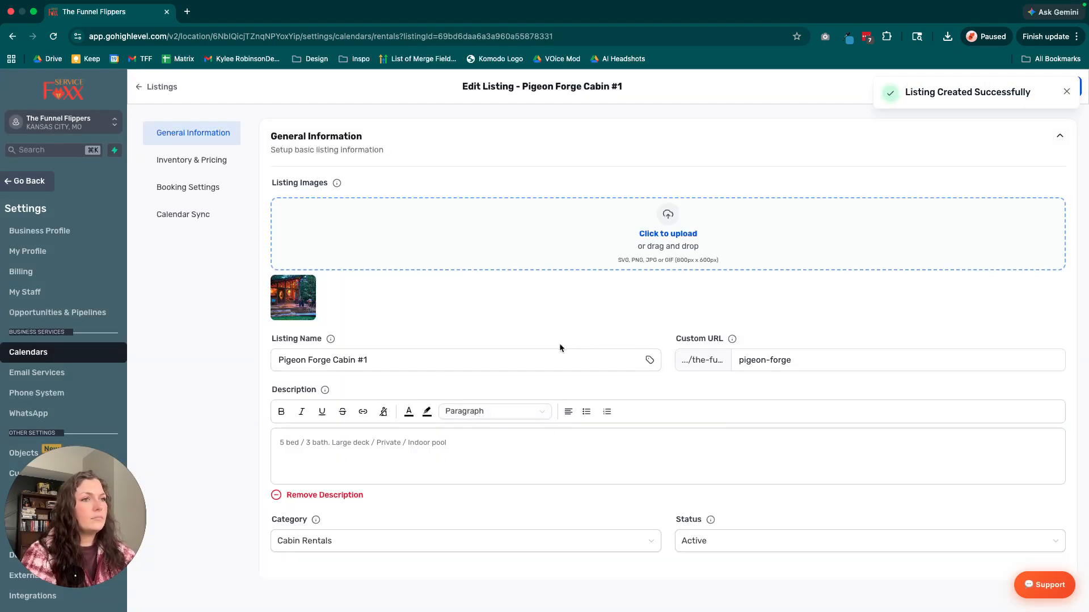
Enable variants in the Pigeon Forge listing's inventory and pricing settings and open the Regular variant for customization.
scroll(560, 342, "down", 2)
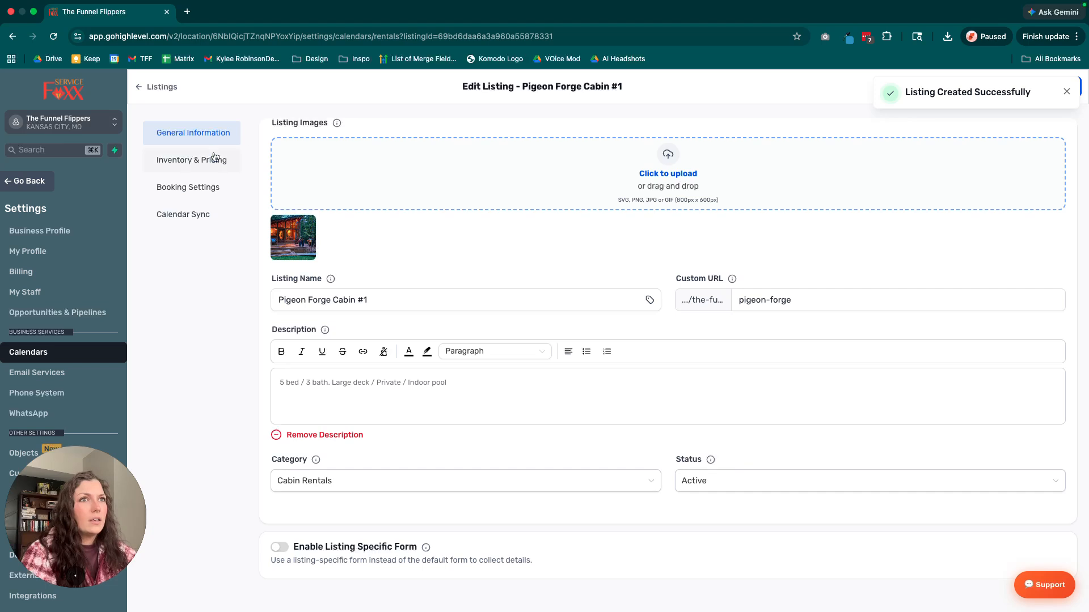
left_click(193, 159)
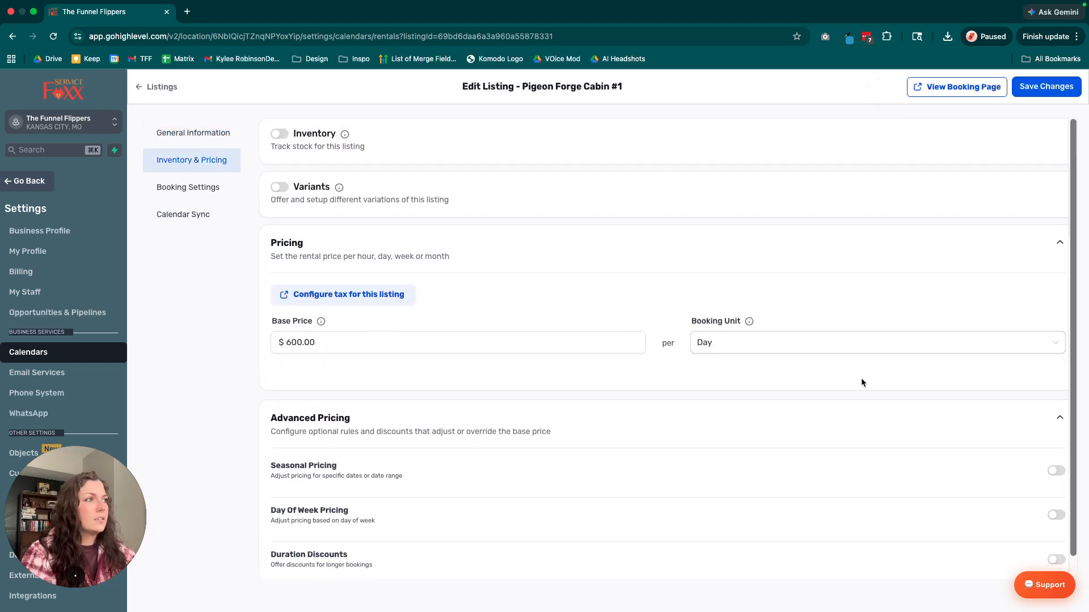
left_click(279, 187)
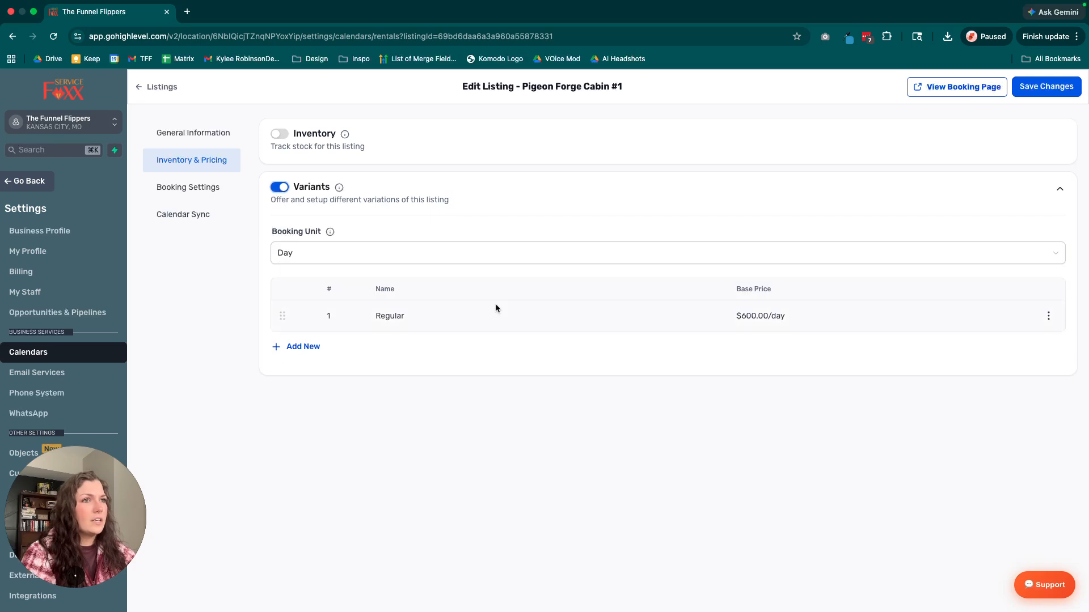
left_click(1047, 316)
left_click(1043, 272)
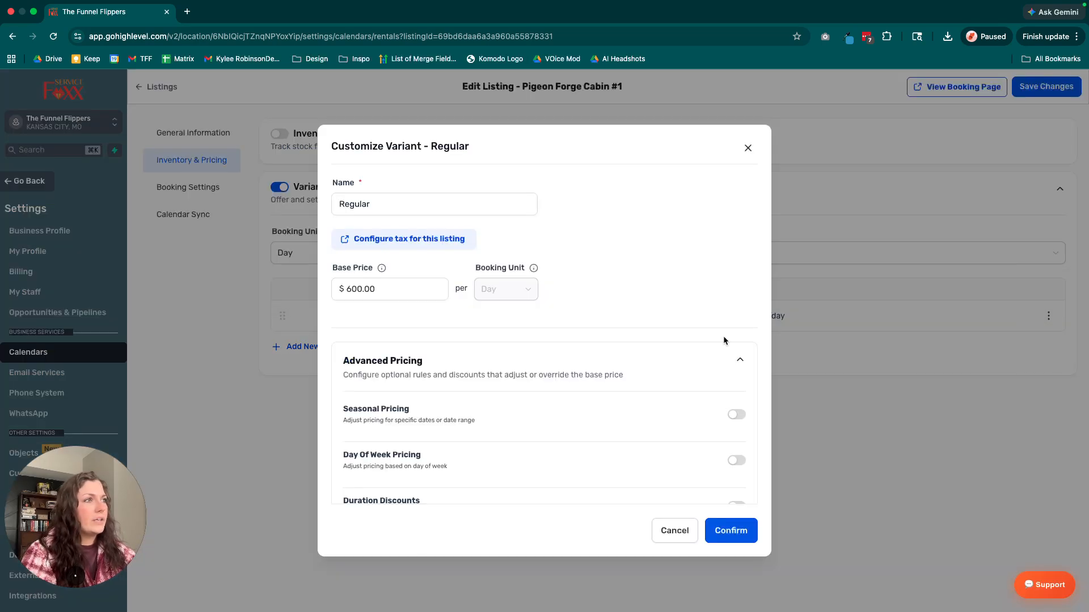
Enable seasonal pricing for the Regular variant and set the season's start date to June 1, 2026.
scroll(385, 347, "down", 2)
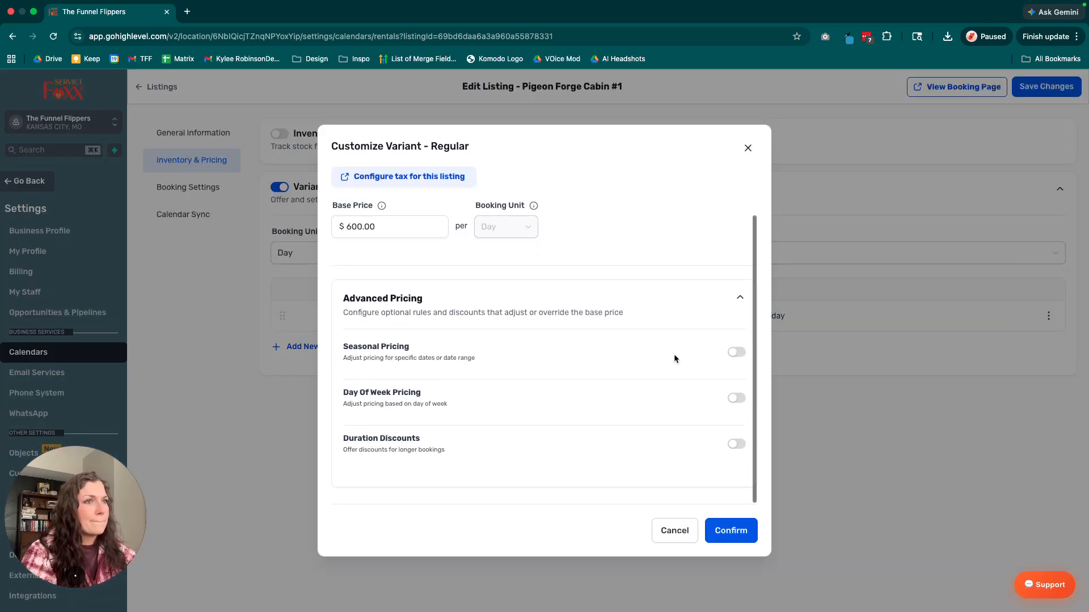
left_click(736, 356)
scroll(413, 397, "down", 3)
left_click(434, 344)
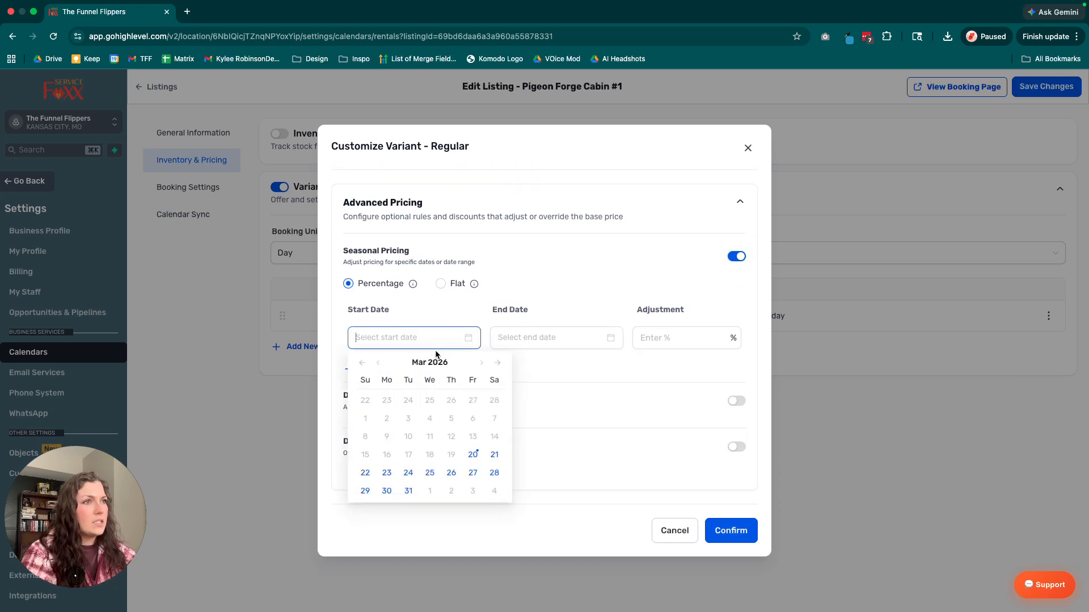
left_click(481, 362)
left_click(481, 362)
left_click(481, 362)
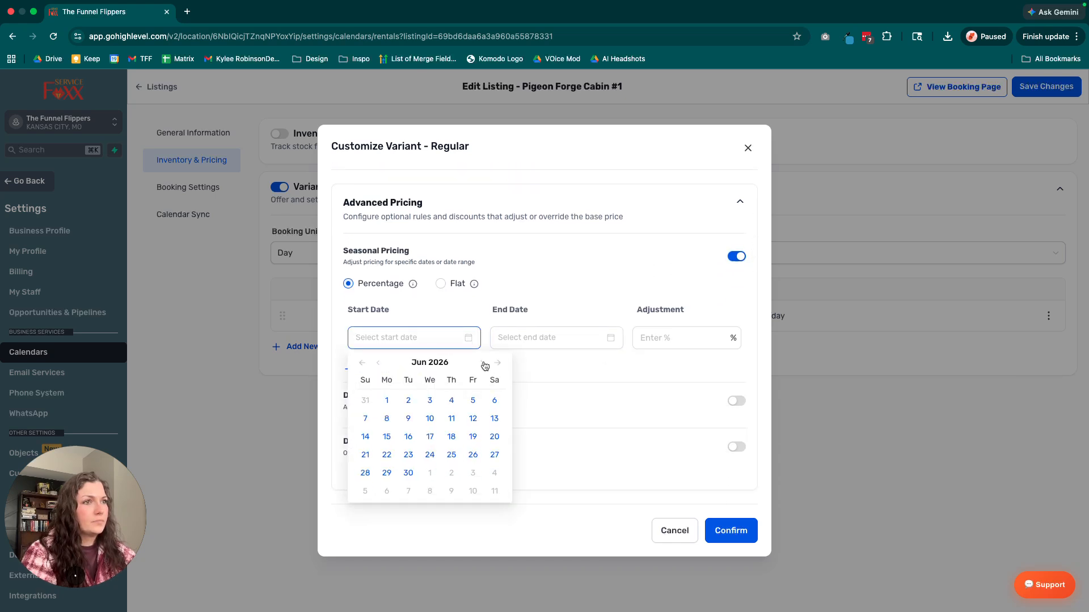
left_click(386, 400)
Set the season's end date to July 31, 2026 and its price adjustment to 25%.
left_click(598, 345)
left_click(625, 363)
left_click(625, 363)
left_click(625, 363)
left_click(626, 363)
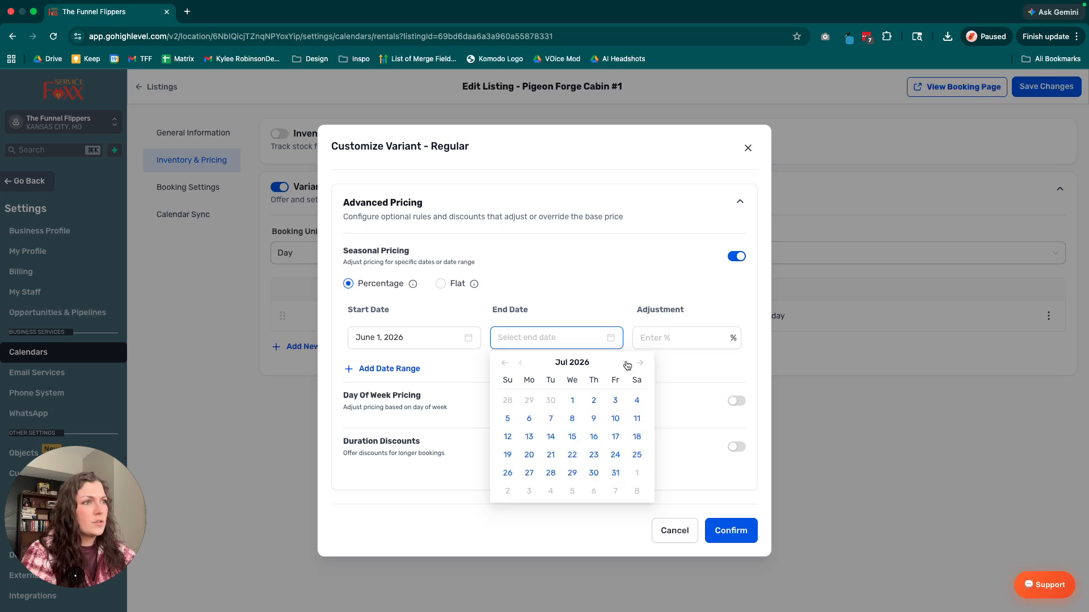
left_click(615, 474)
type("25")
left_click(682, 288)
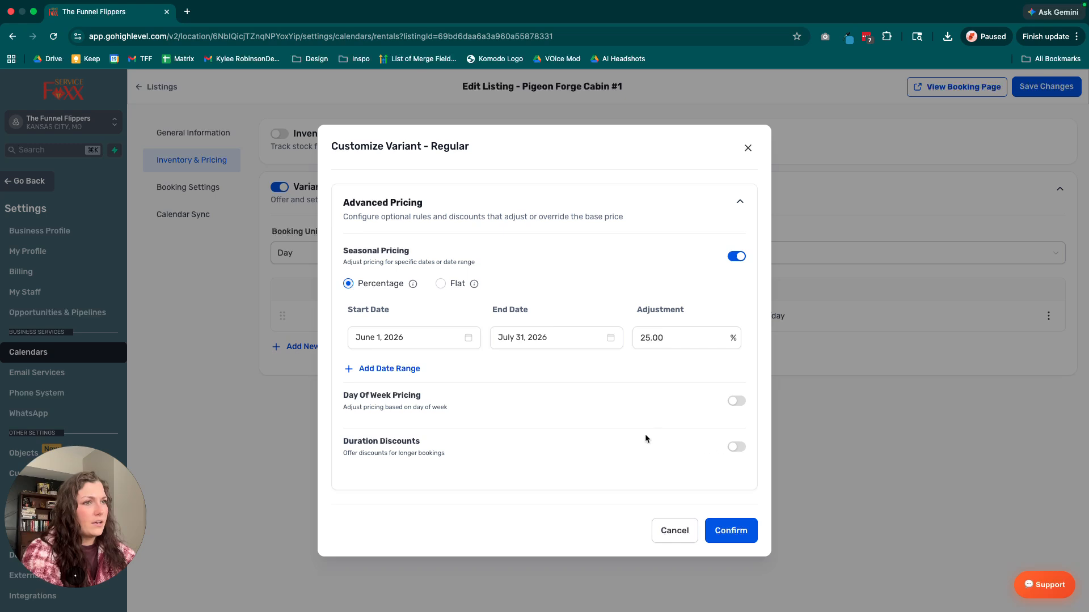
Enable duration discounts for the variant with a 20% discount for a minimum duration of 7 days.
left_click(736, 447)
scroll(708, 447, "down", 3)
left_click(431, 437)
type("20")
left_click(625, 426)
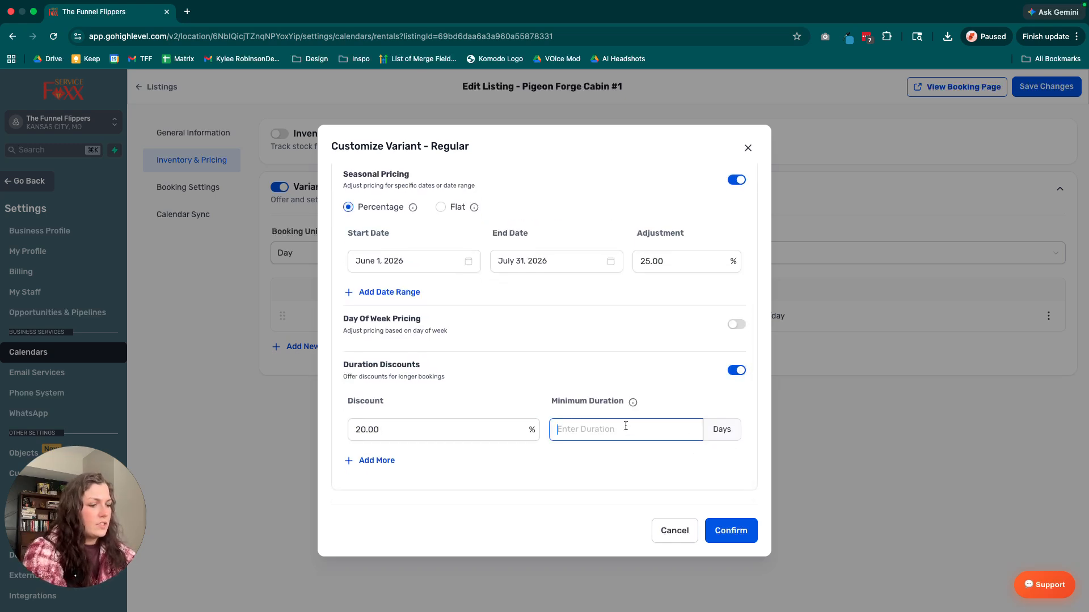
type("7")
Add a second duration discount of 25% for a minimum duration of 30 days.
left_click(423, 462)
left_click(425, 460)
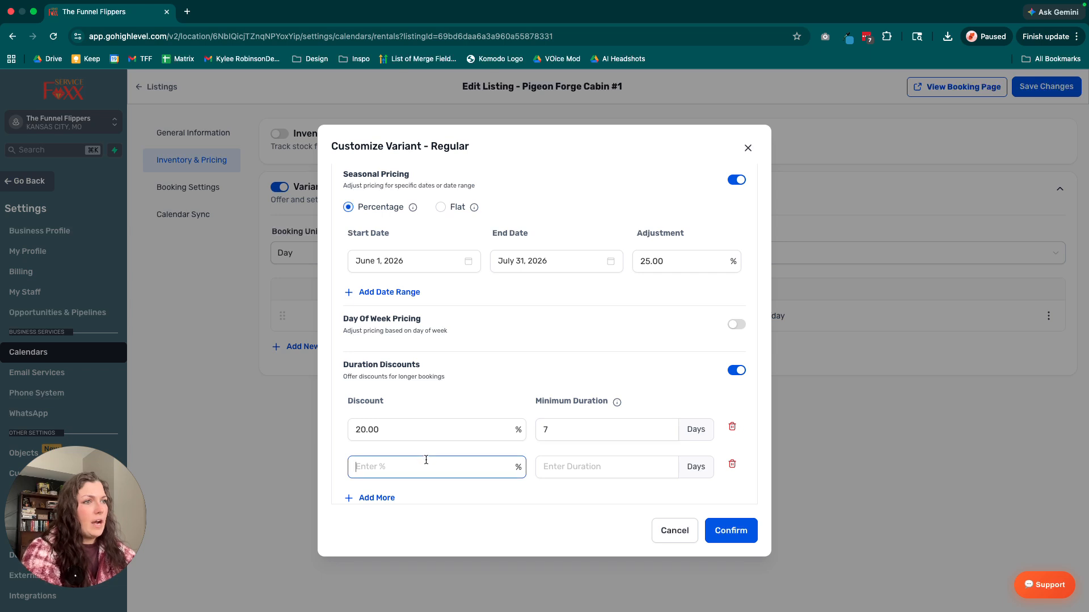
scroll(535, 383, "down", 1)
type("25")
key("Tab")
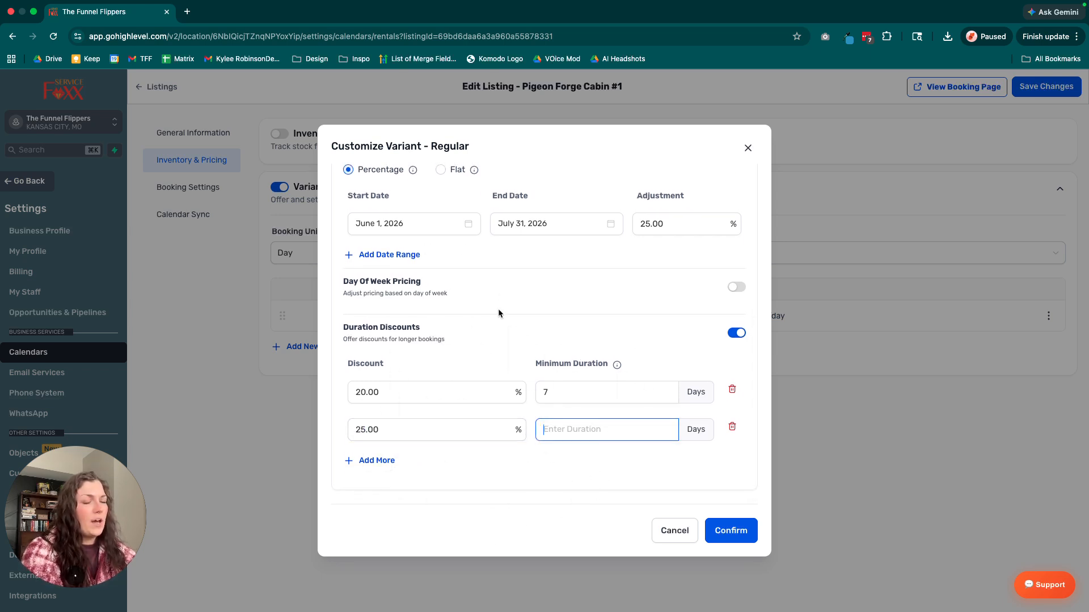
scroll(498, 310, "up", 2)
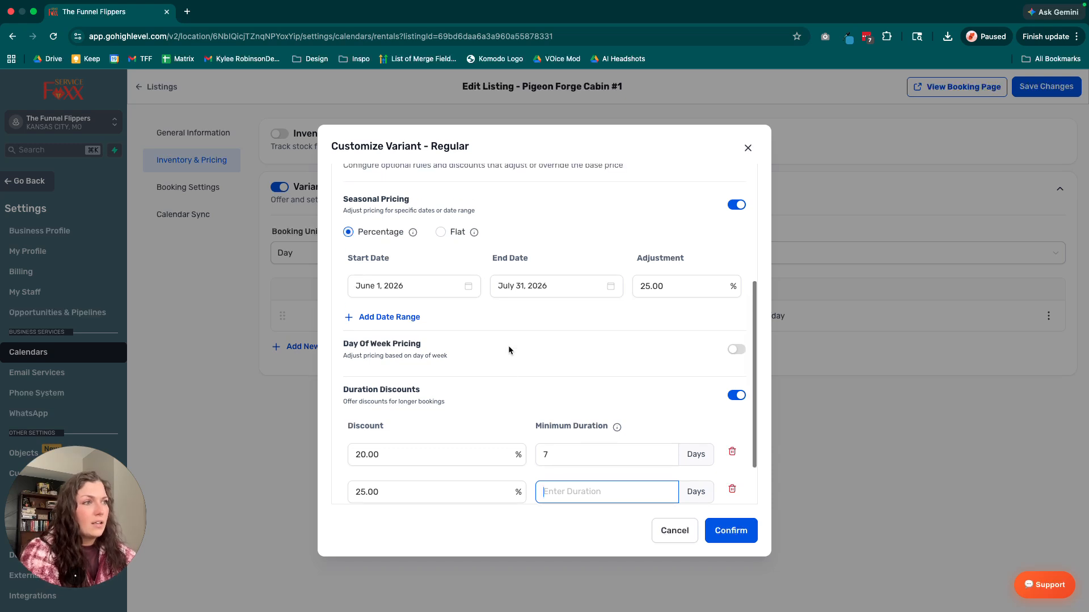
scroll(510, 352, "down", 2)
type("30")
left_click(573, 341)
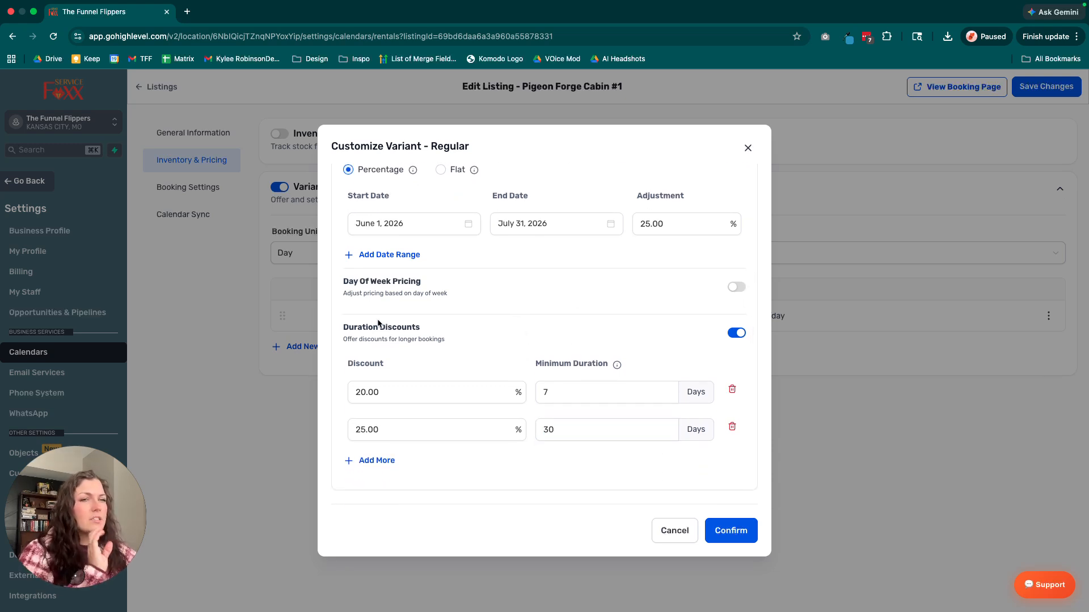
Review the Regular variant's base price, seasonal adjustment and duration discounts, and confirm the variant's customization.
scroll(379, 323, "up", 3)
scroll(452, 314, "up", 2)
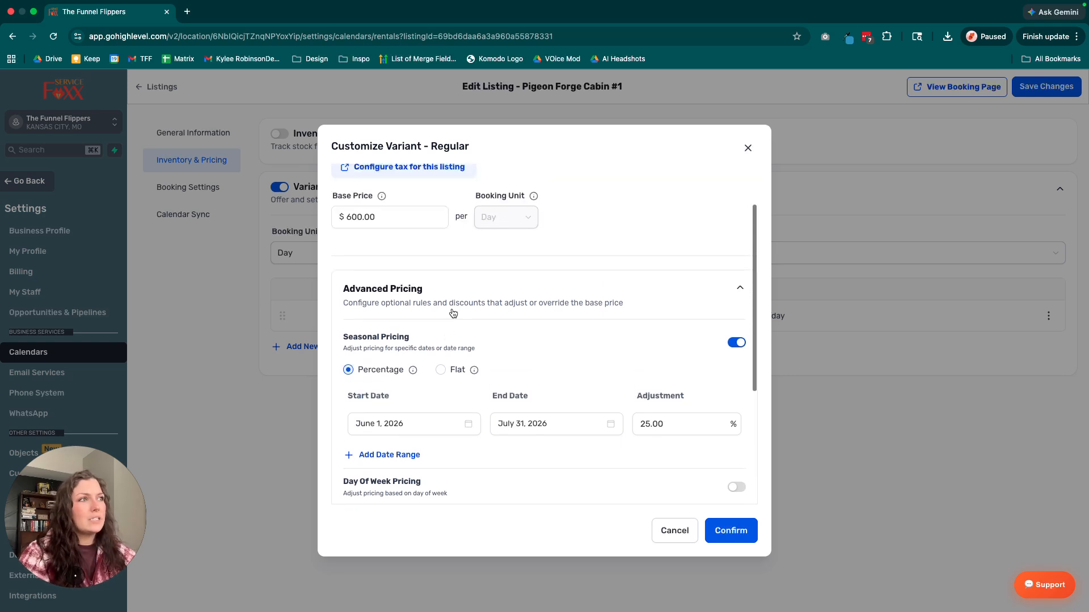
scroll(452, 314, "up", 2)
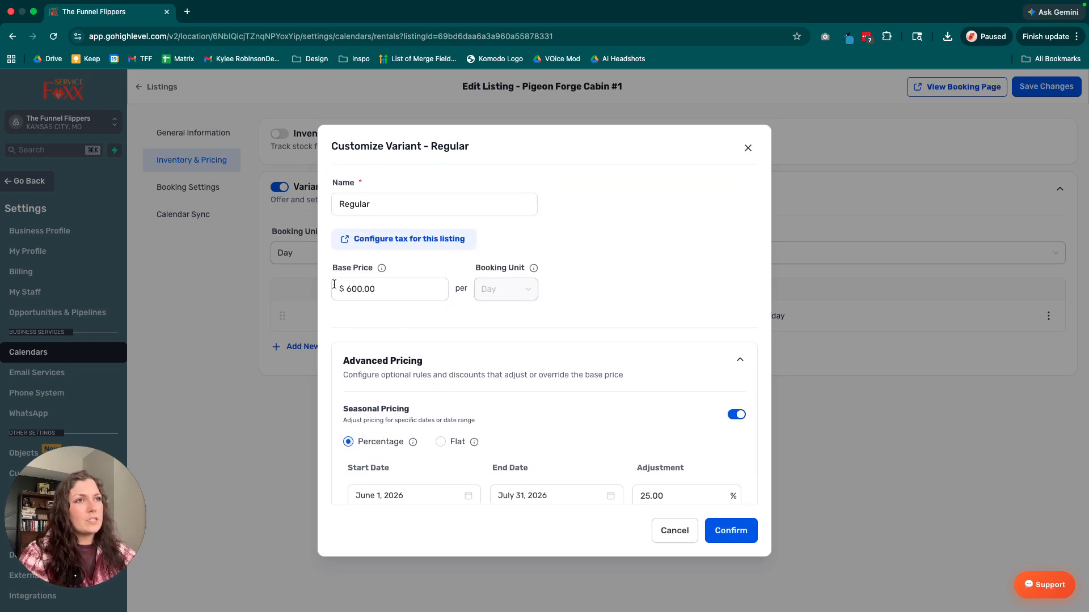
scroll(536, 337, "down", 2)
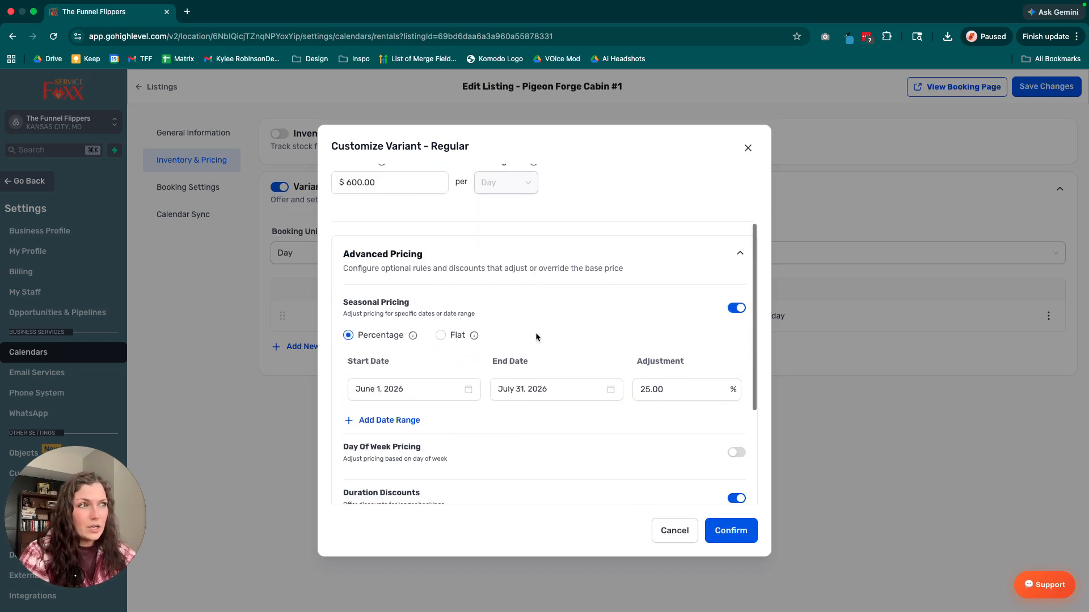
scroll(536, 333, "down", 1)
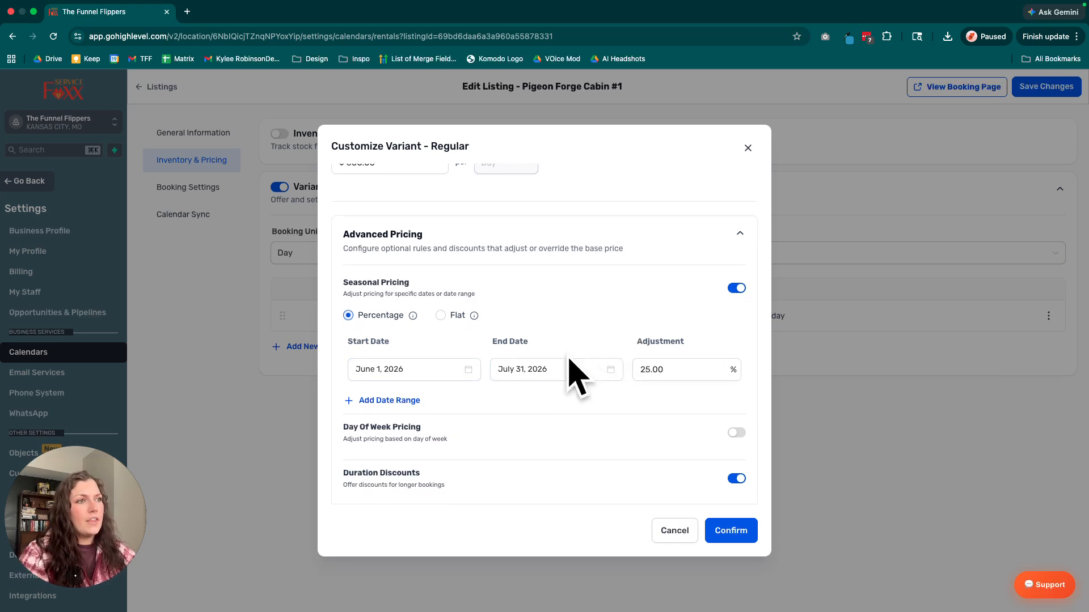
scroll(541, 364, "down", 1)
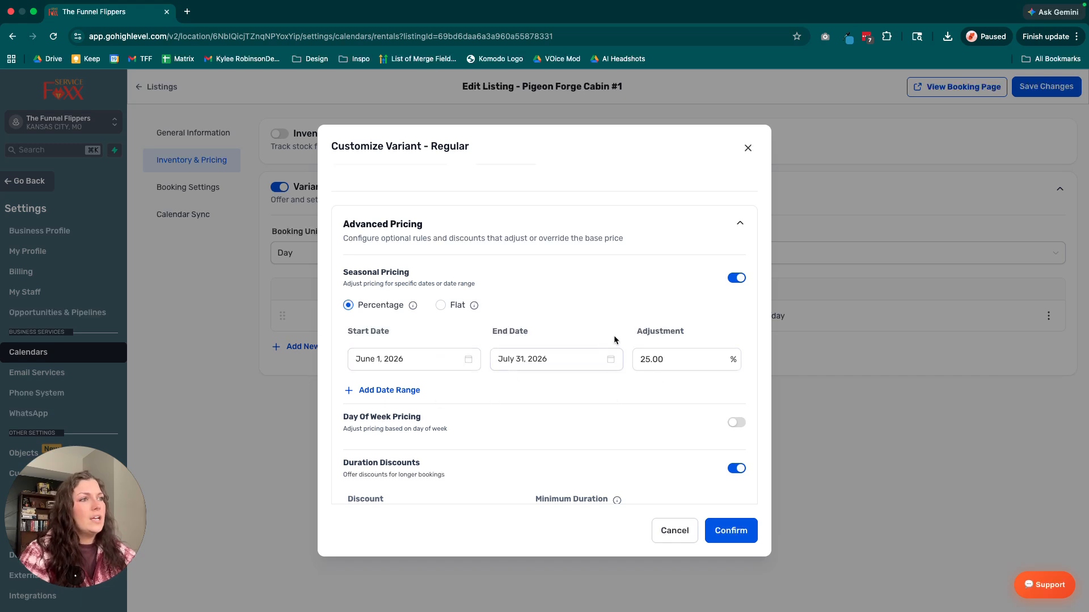
scroll(697, 363, "down", 3)
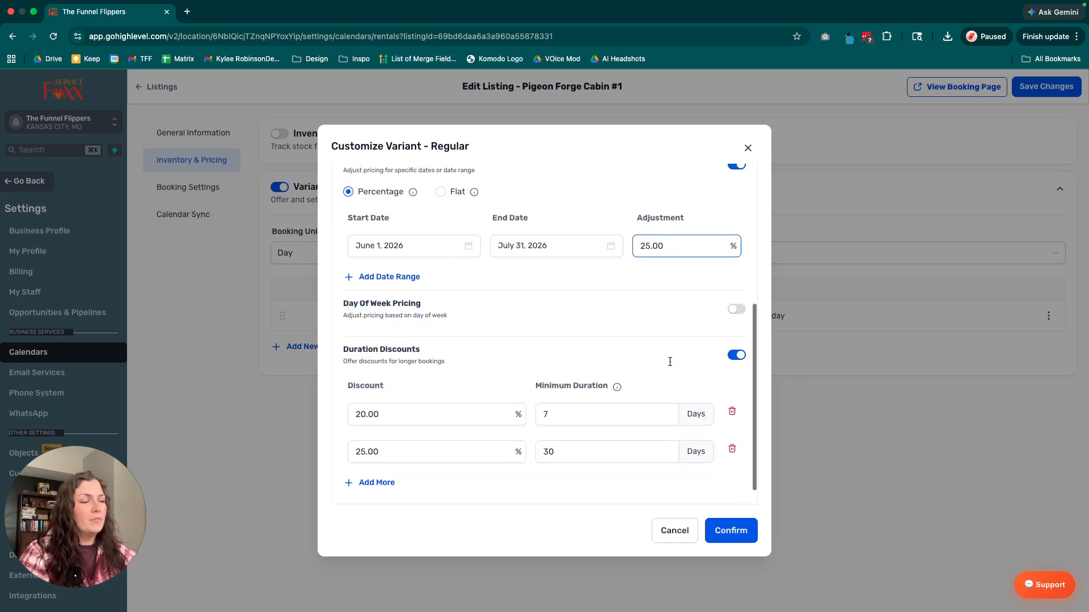
scroll(527, 397, "up", 3)
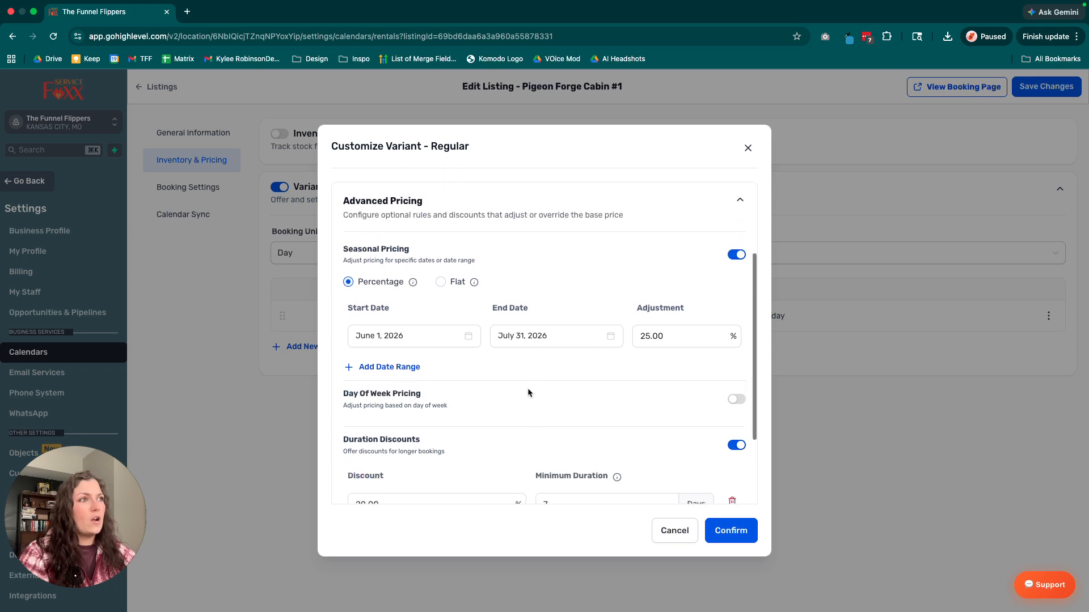
scroll(646, 338, "up", 1)
scroll(644, 338, "down", 3)
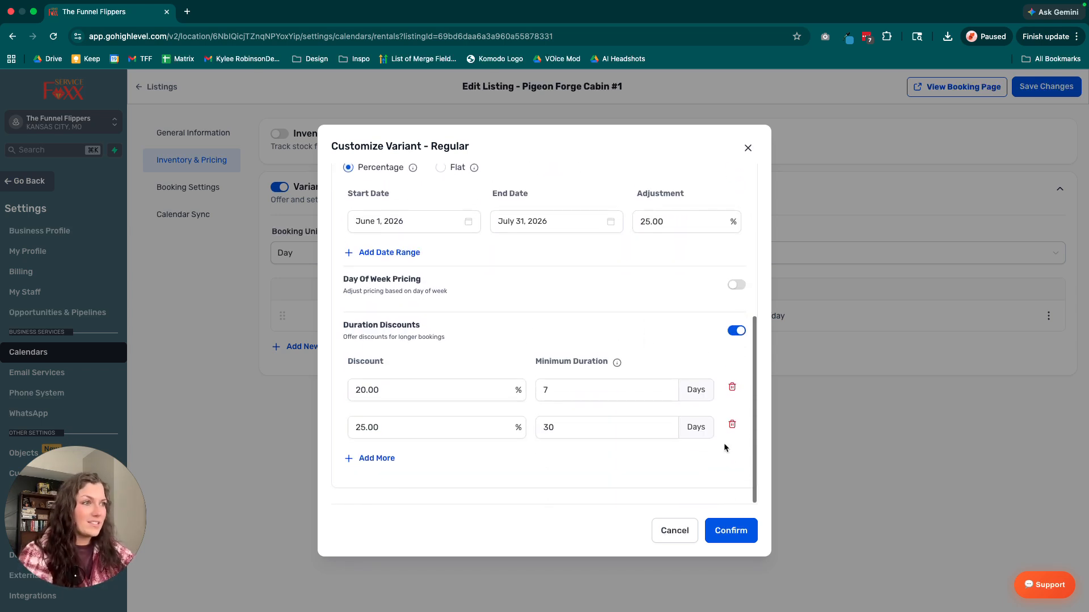
left_click(731, 530)
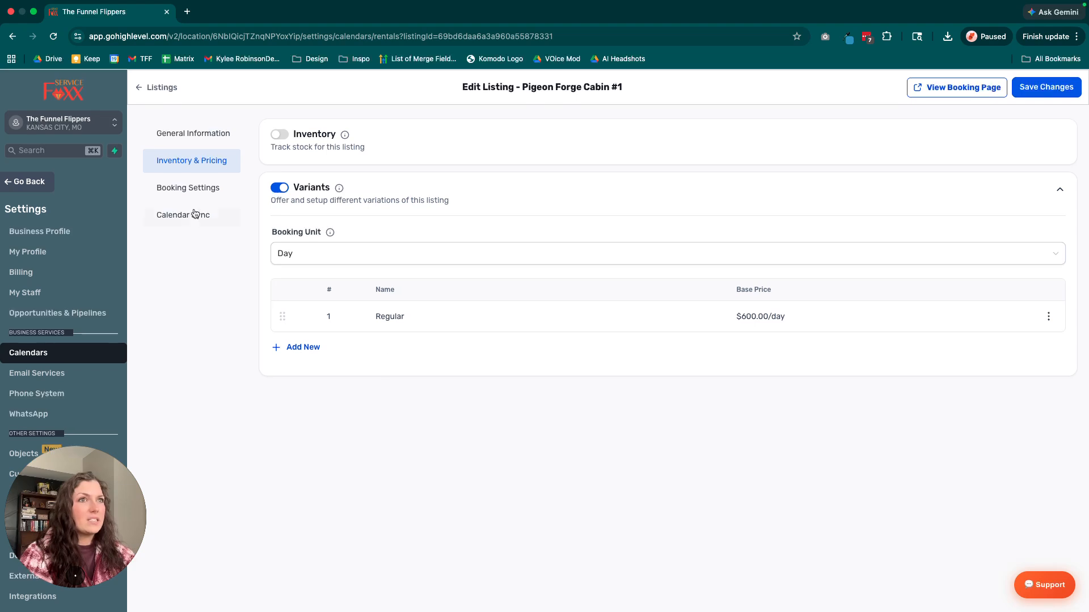
Set the listing's booking period to Date Selector in its booking settings and check the rental start time choices.
left_click(201, 188)
left_click(423, 207)
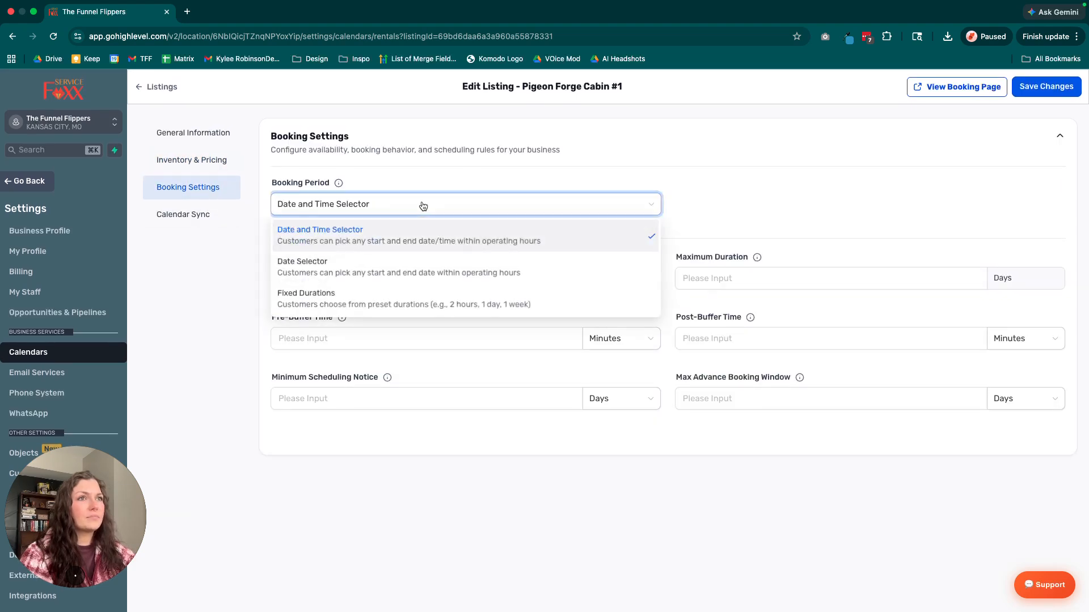
left_click(278, 262)
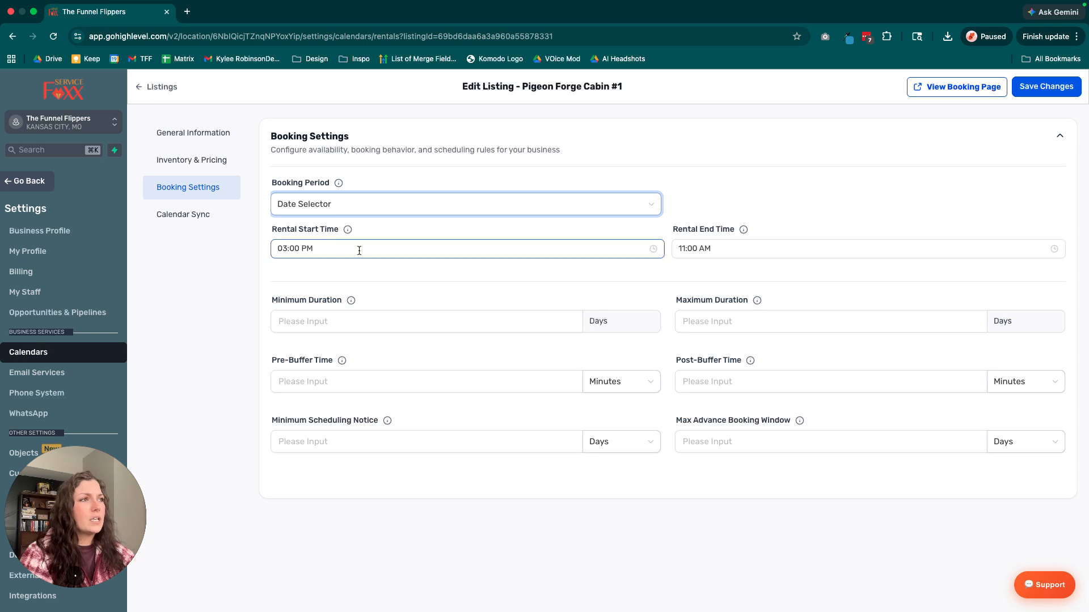
left_click(287, 248)
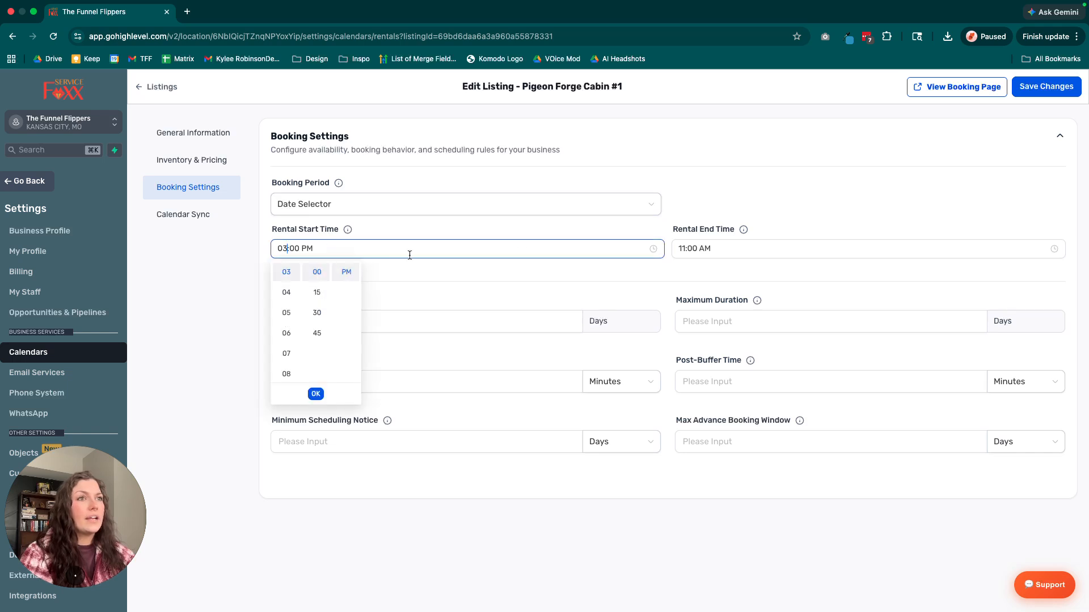
left_click(310, 240)
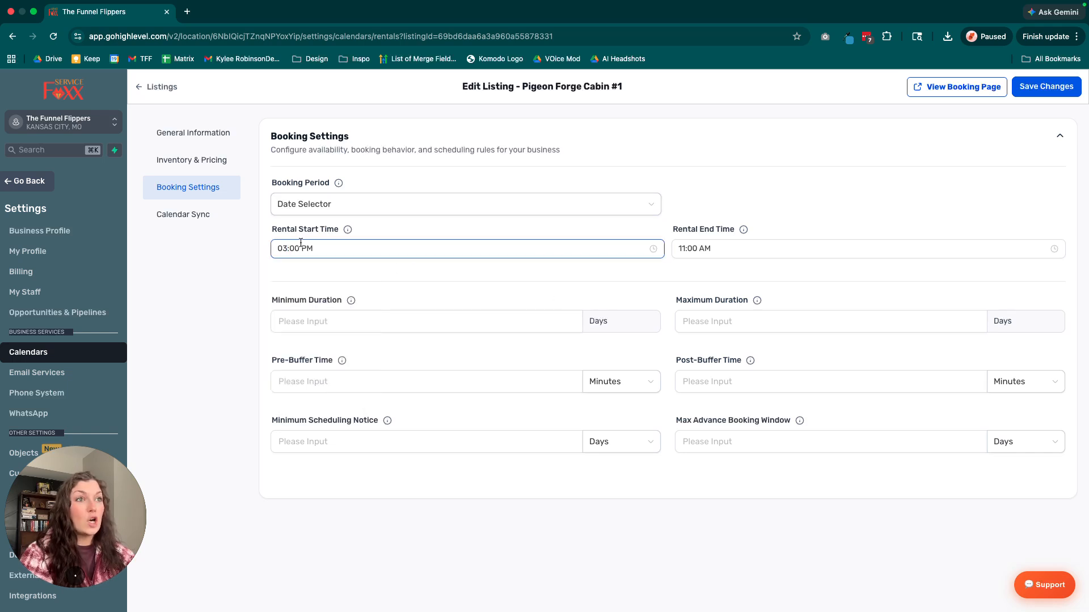
Set the listing's minimum booking duration to 3 days and its maximum duration to 30 days.
left_click(407, 328)
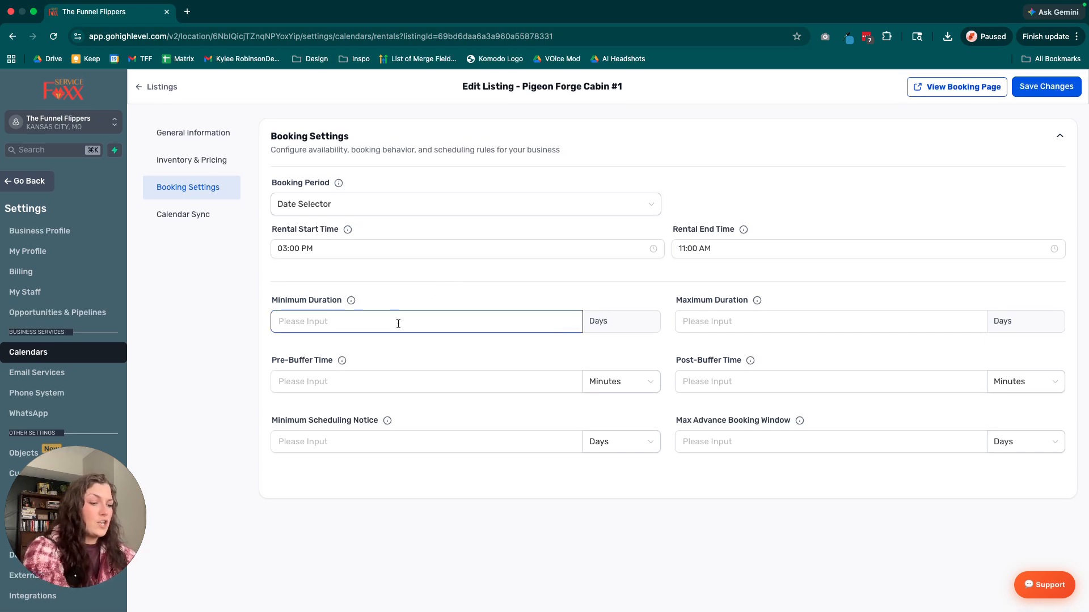
type("3")
left_click(634, 343)
left_click(733, 316)
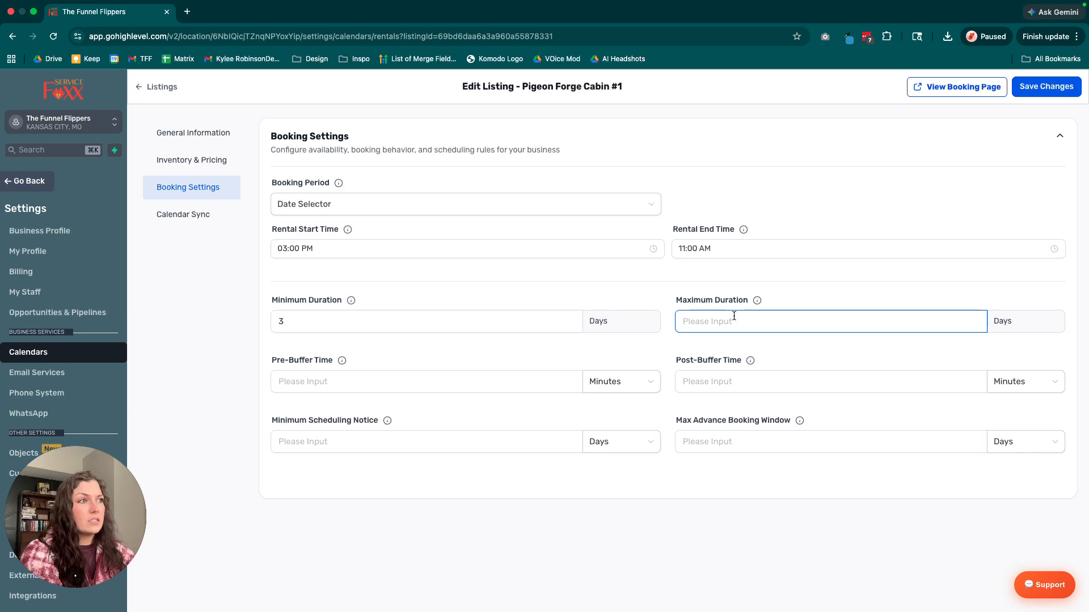
type("30")
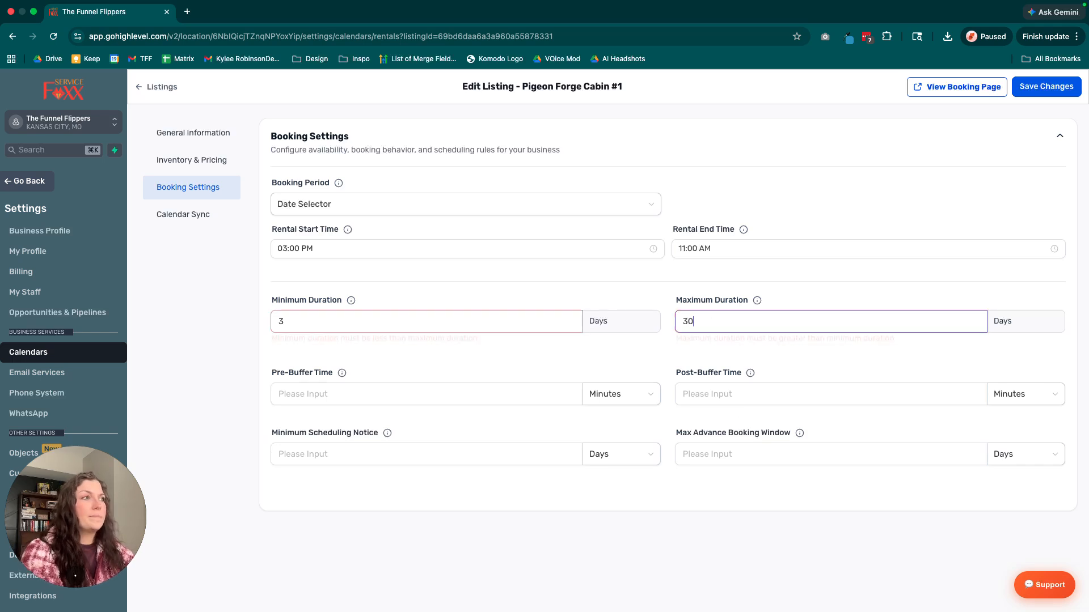
left_click(660, 349)
Raise the Pigeon Forge Cabin #1 listing's maximum booking duration to 40 days.
left_click(460, 390)
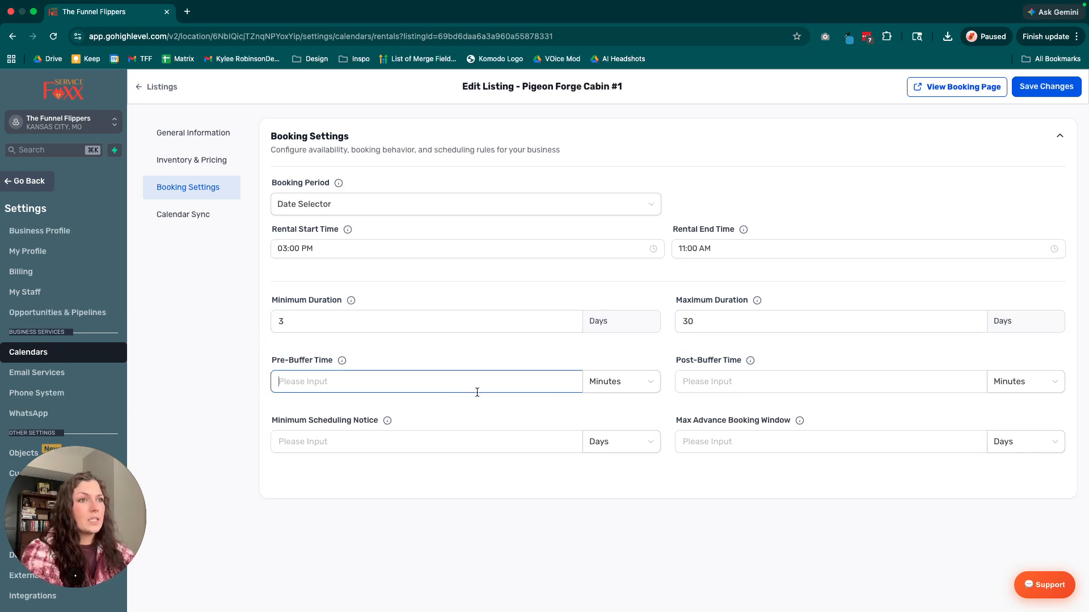
left_click_drag(295, 321, 273, 319)
left_click_drag(737, 316, 628, 336)
left_click(633, 345)
left_click(298, 374)
double_click(688, 321)
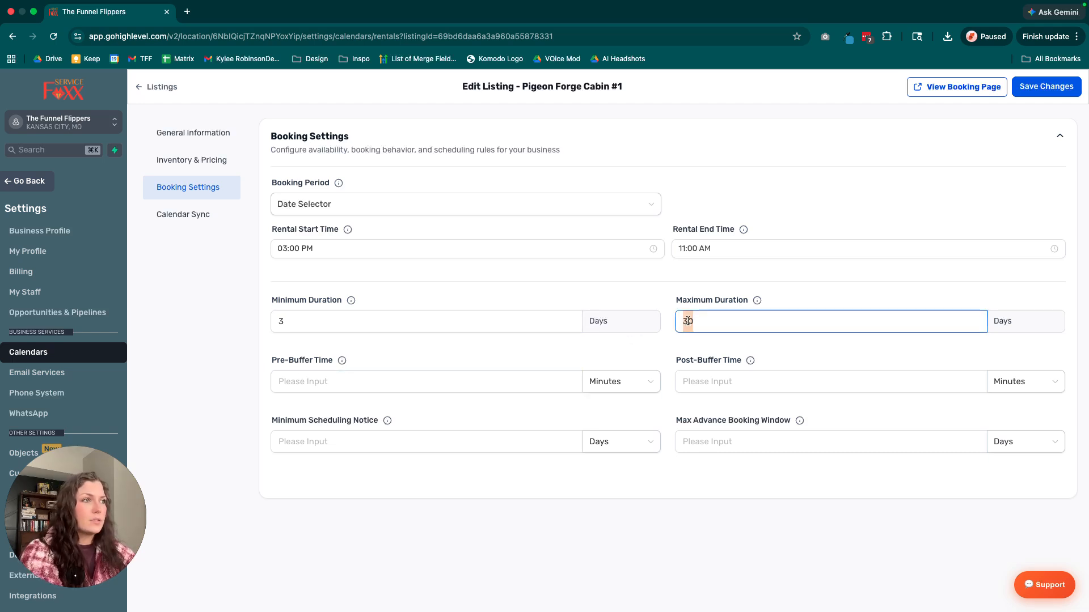
type("40")
left_click(577, 374)
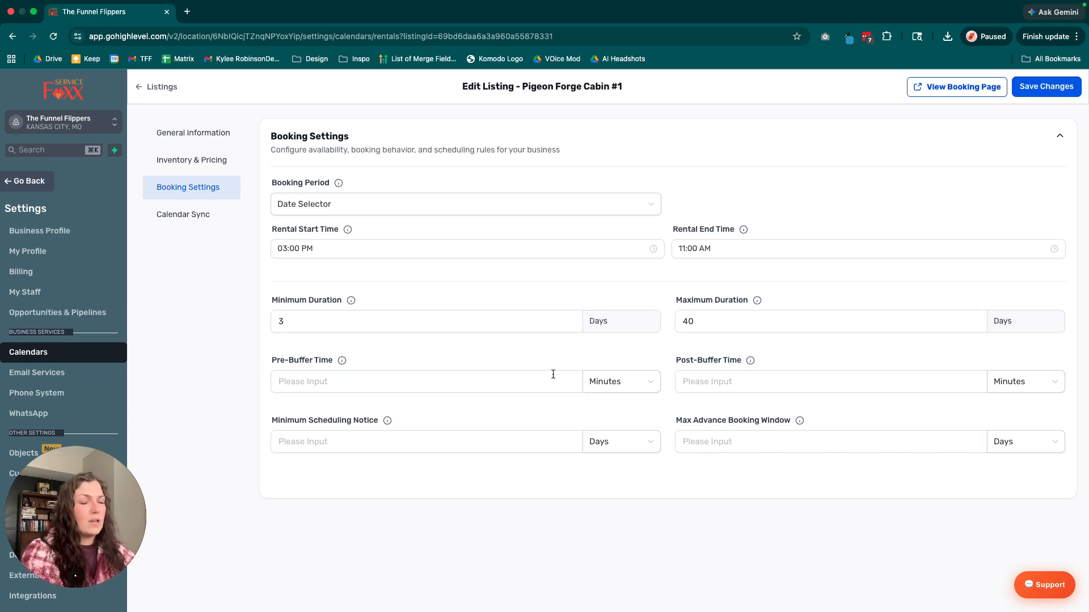
Set the listing's post-buffer time to 12 hours.
left_click(704, 385)
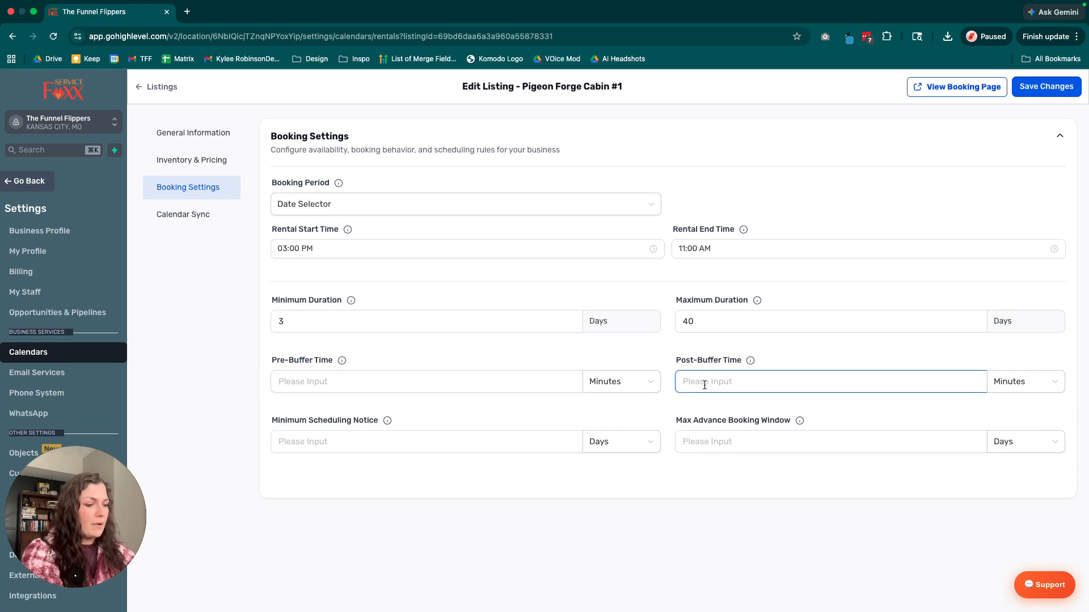
type("12")
left_click(1012, 385)
left_click(995, 426)
Set the maximum advance booking window to 12 months and the minimum scheduling notice to 3 days.
left_click(837, 446)
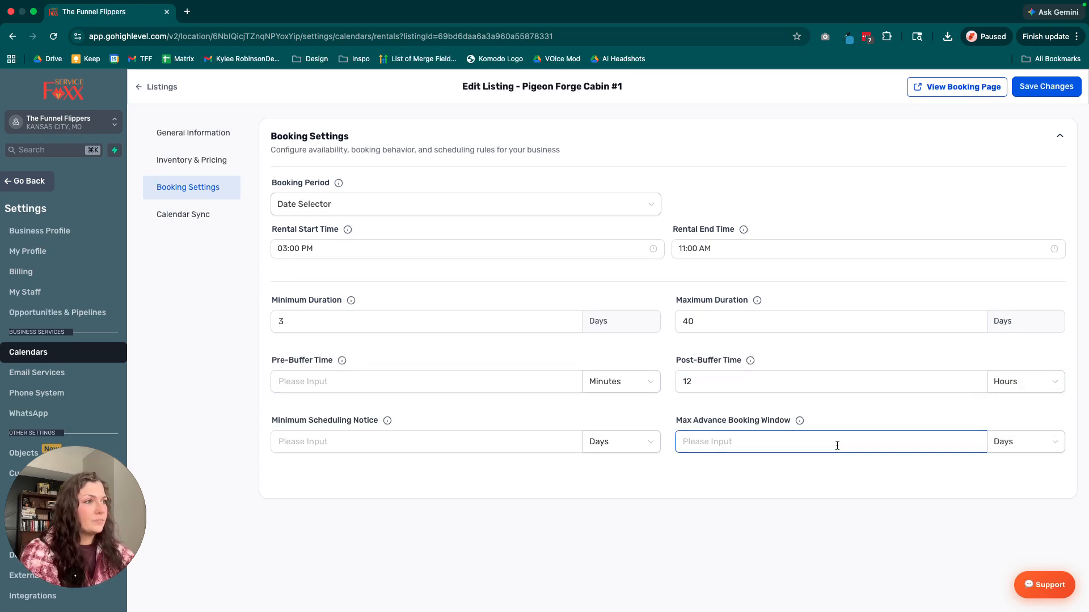
type("12")
left_click(1024, 442)
left_click(1007, 508)
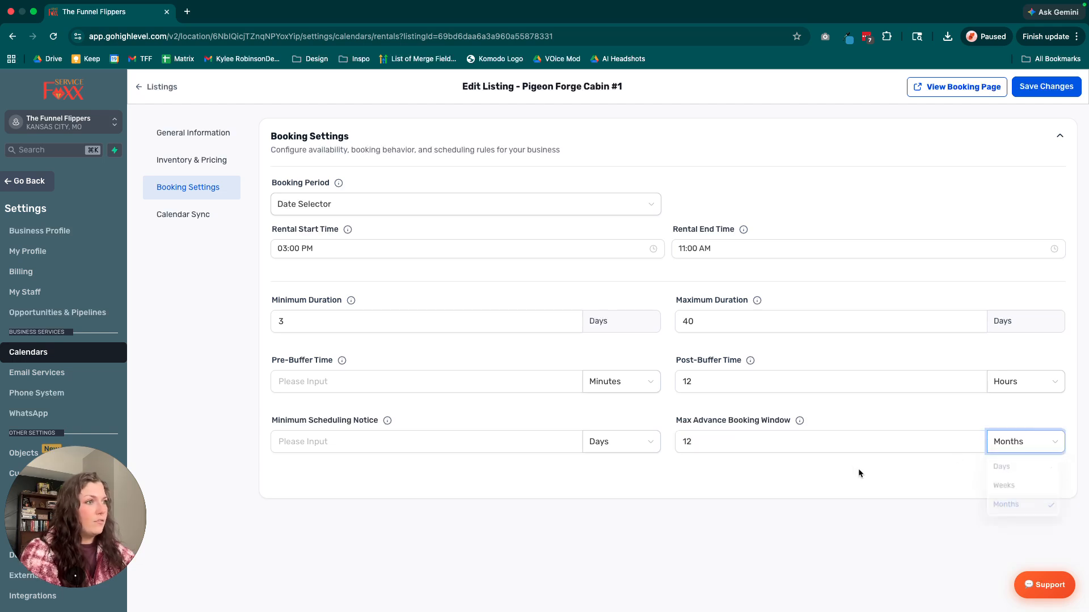
left_click(464, 436)
type("3")
left_click(604, 480)
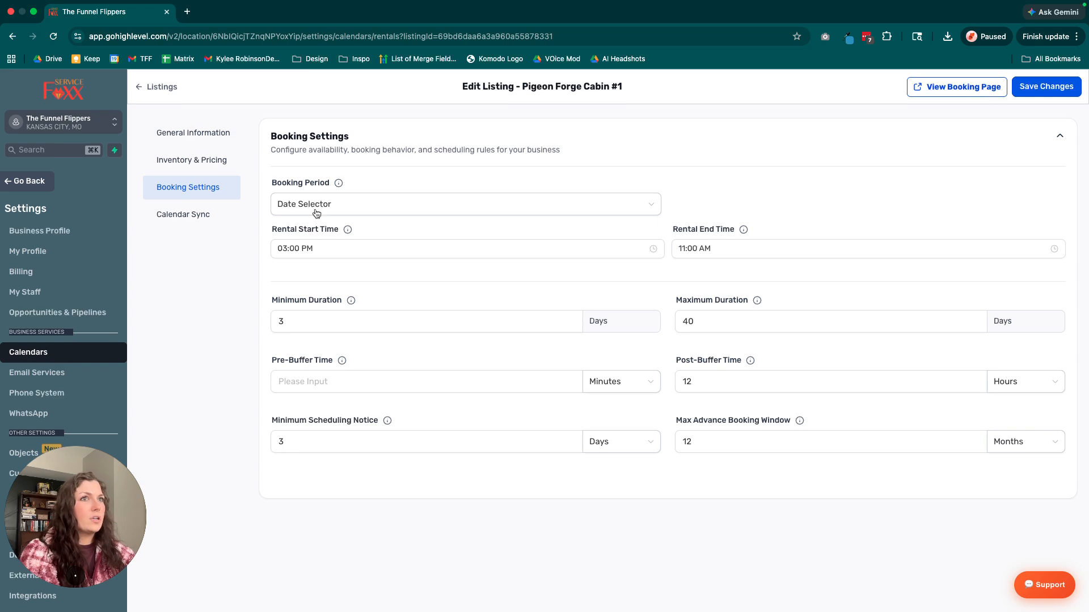
View the listing's calendar sync settings, save the changes and return to the listings overview.
left_click(165, 215)
left_click(1047, 87)
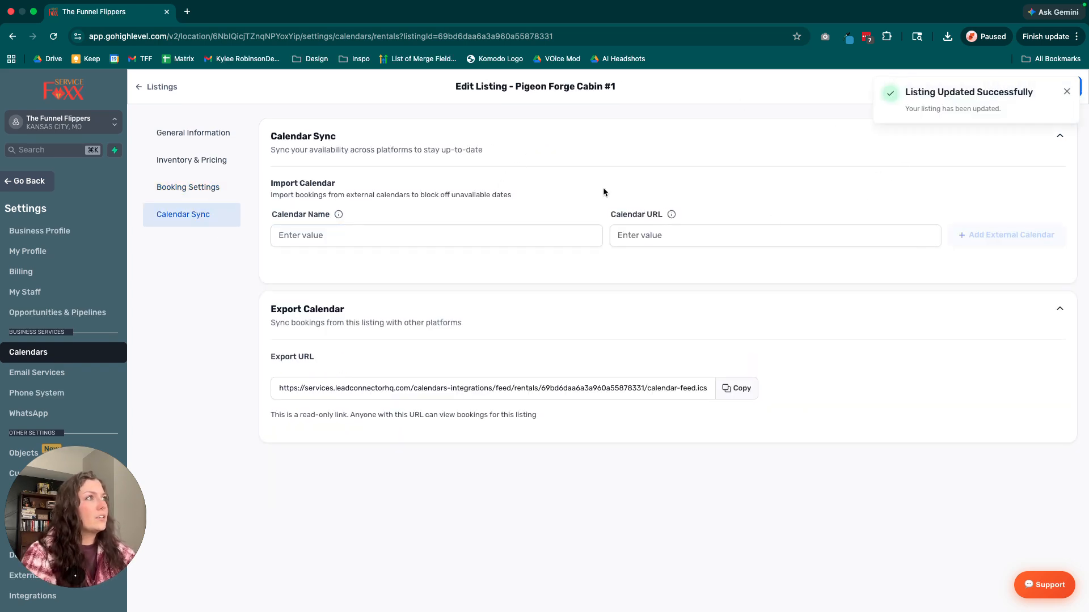
left_click(162, 87)
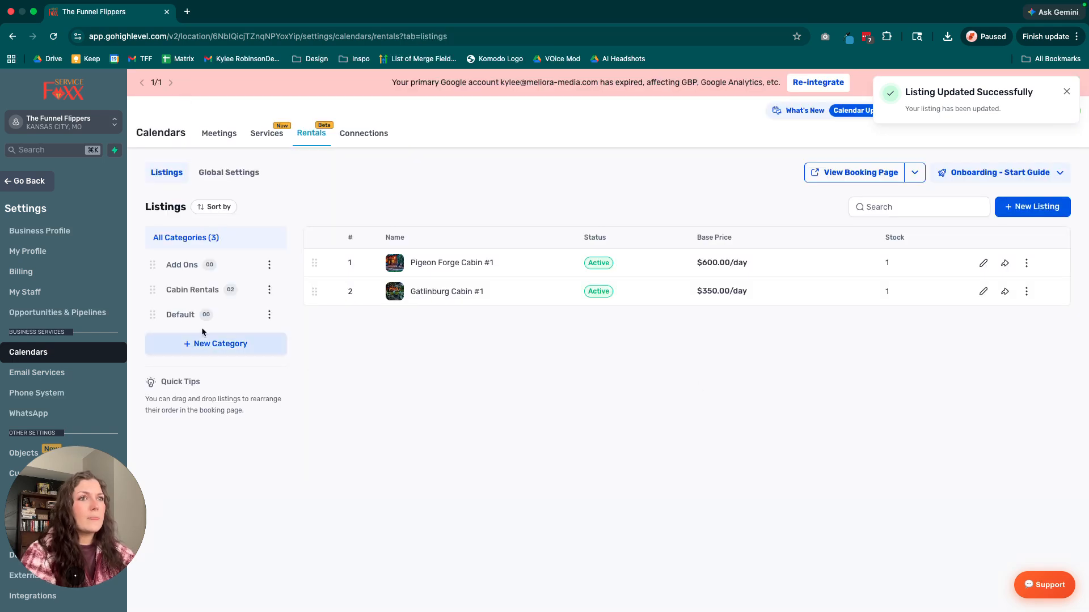
left_click(1063, 93)
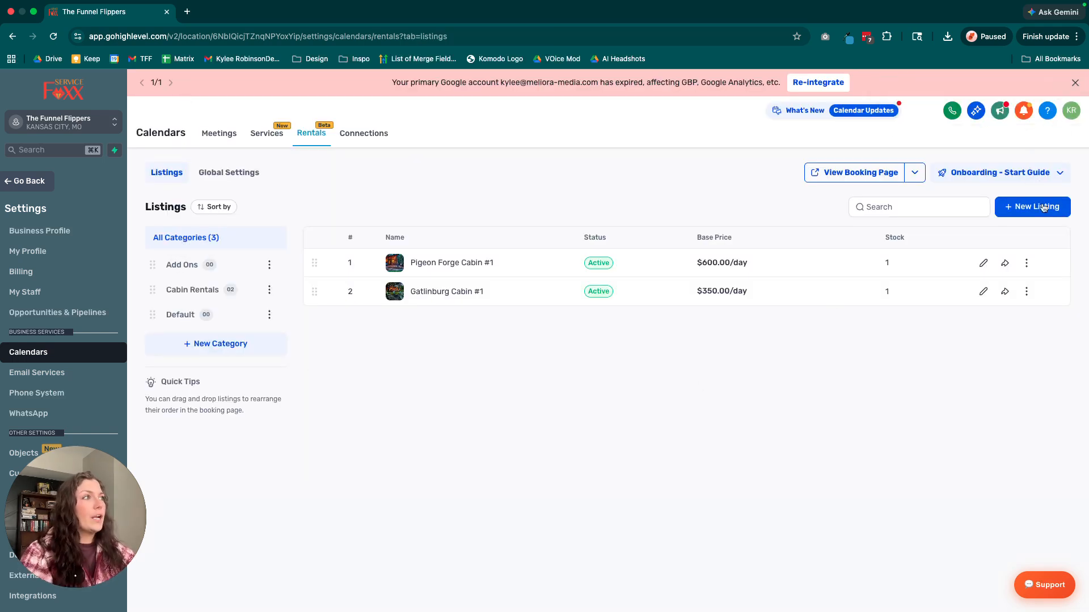
Start a new listing named "Boat Rental" with the description "8 hour boat rental".
left_click(1044, 208)
left_click(477, 275)
type("Boat Rental Add")
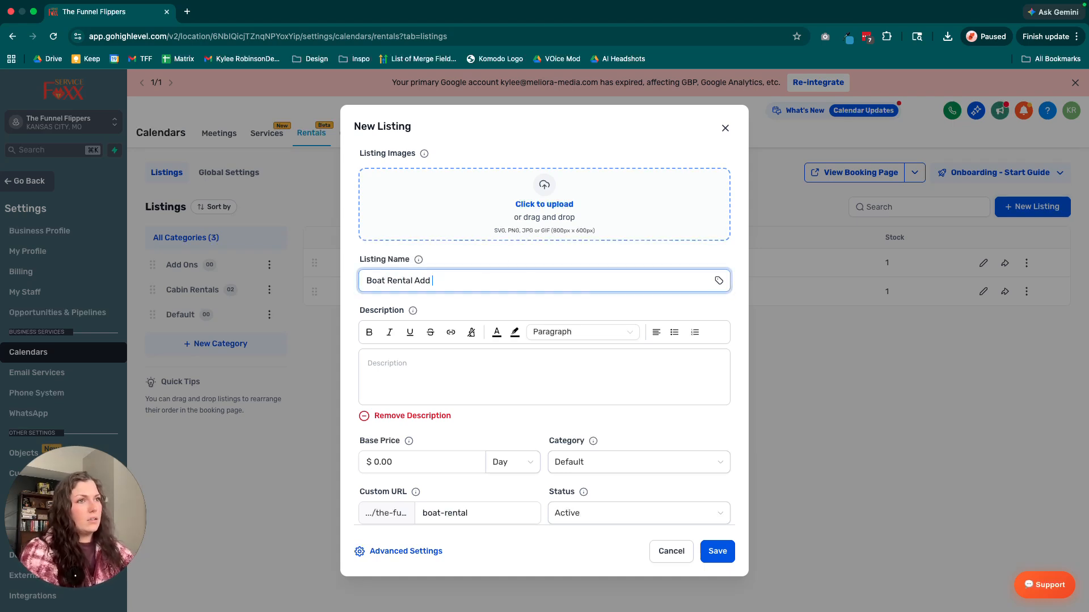
left_click(421, 363)
type("8 hour boat rental")
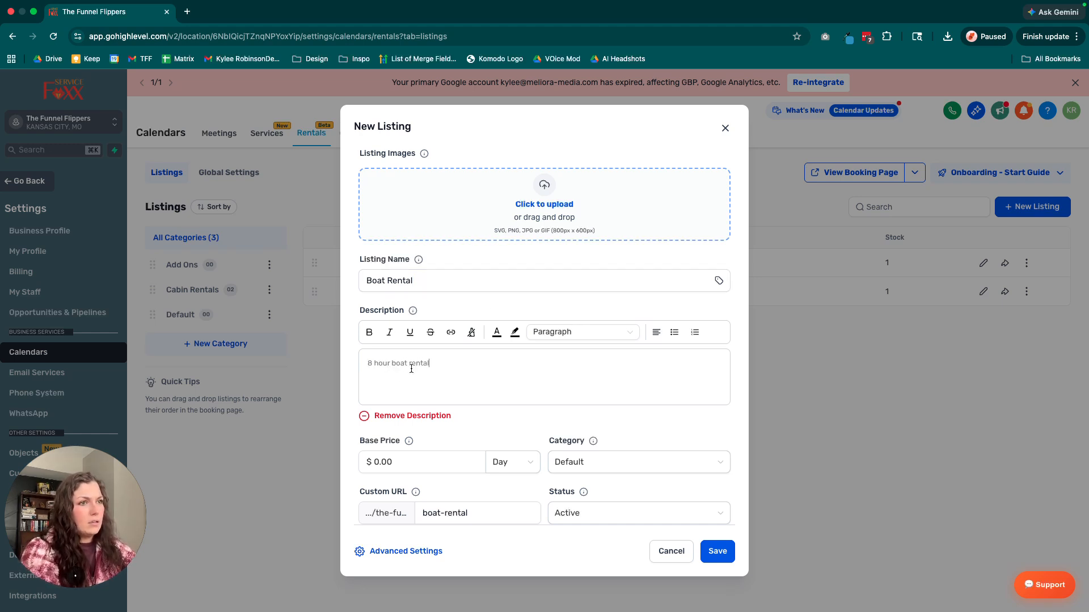
Set the new listing's base price to $200 per day.
scroll(412, 369, "down", 1)
left_click(380, 434)
key("BackSpace")
type("12")
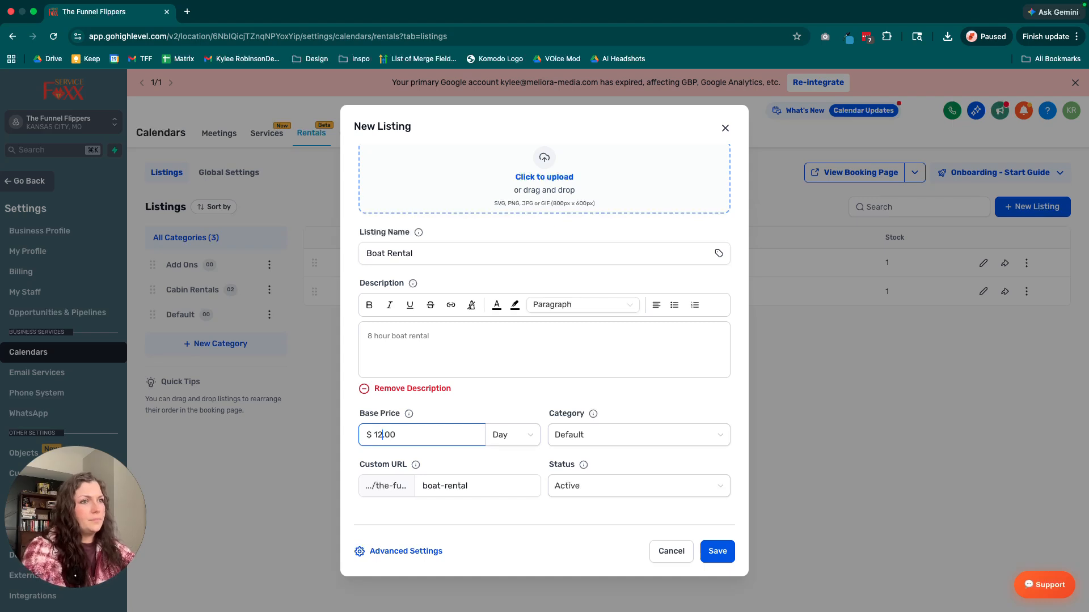
key("BackSpace")
type("200")
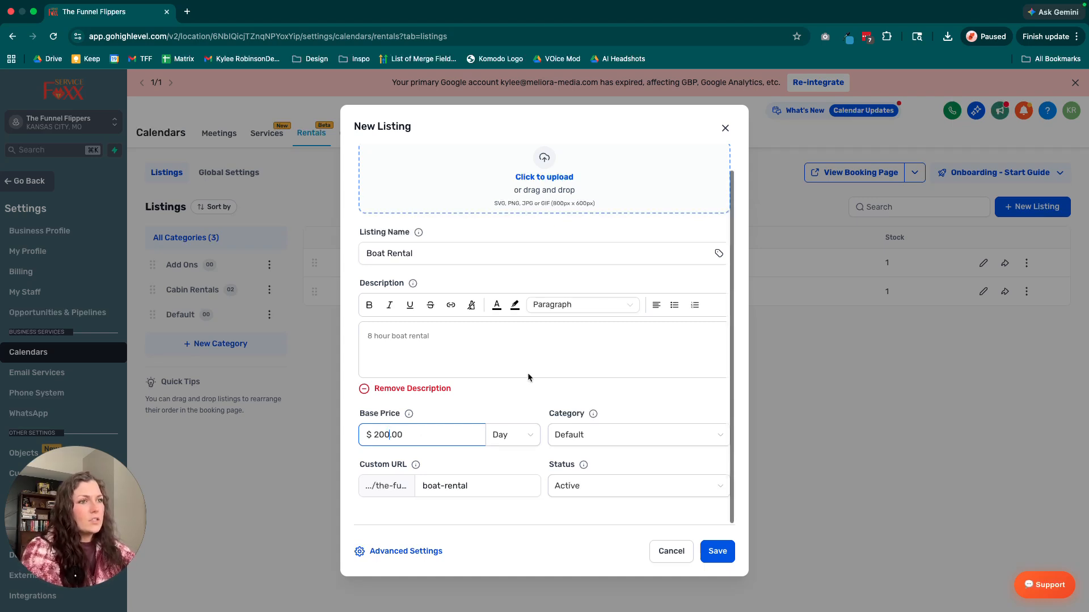
Assign the Boat Rental listing to the Add Ons category and save it.
left_click(627, 435)
left_click(567, 460)
left_click(717, 512)
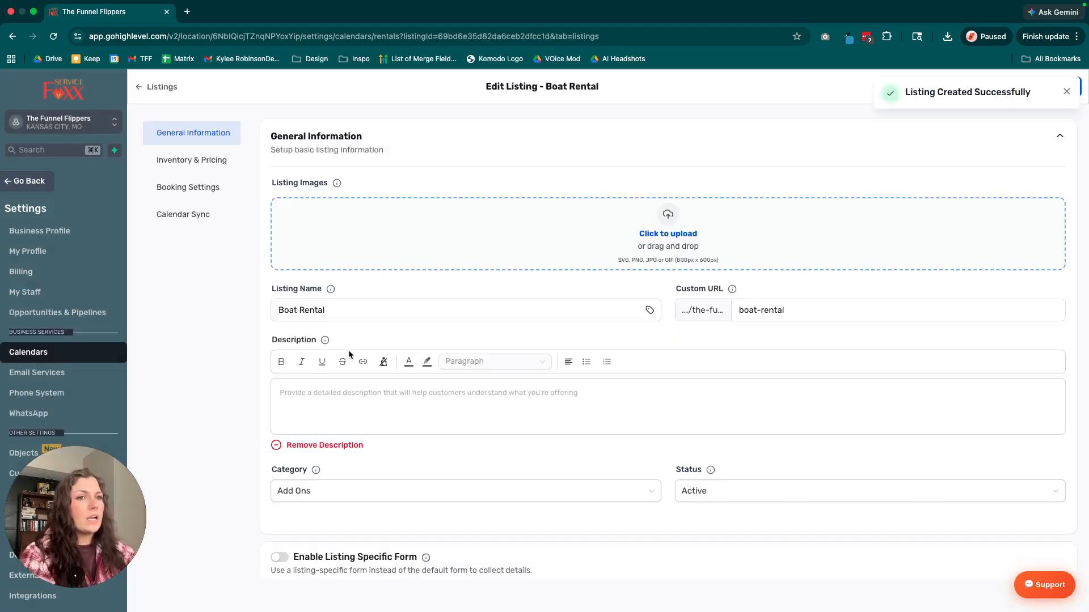
Enable a listing-specific form for Boat Rental and choose the Calendar Blocking Form.
scroll(397, 401, "down", 1)
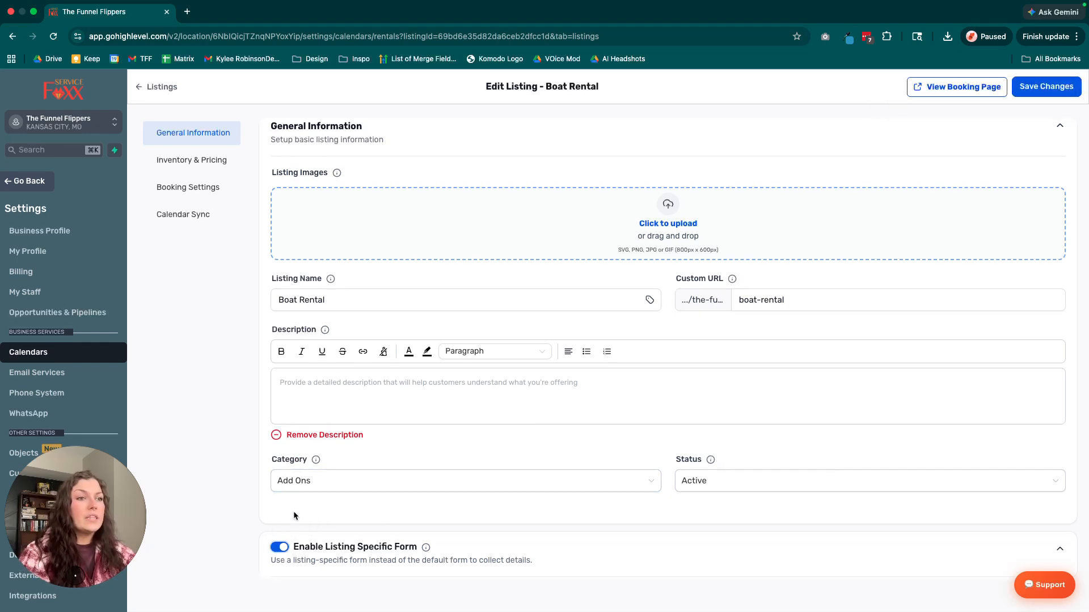
scroll(293, 516, "down", 3)
left_click(284, 544)
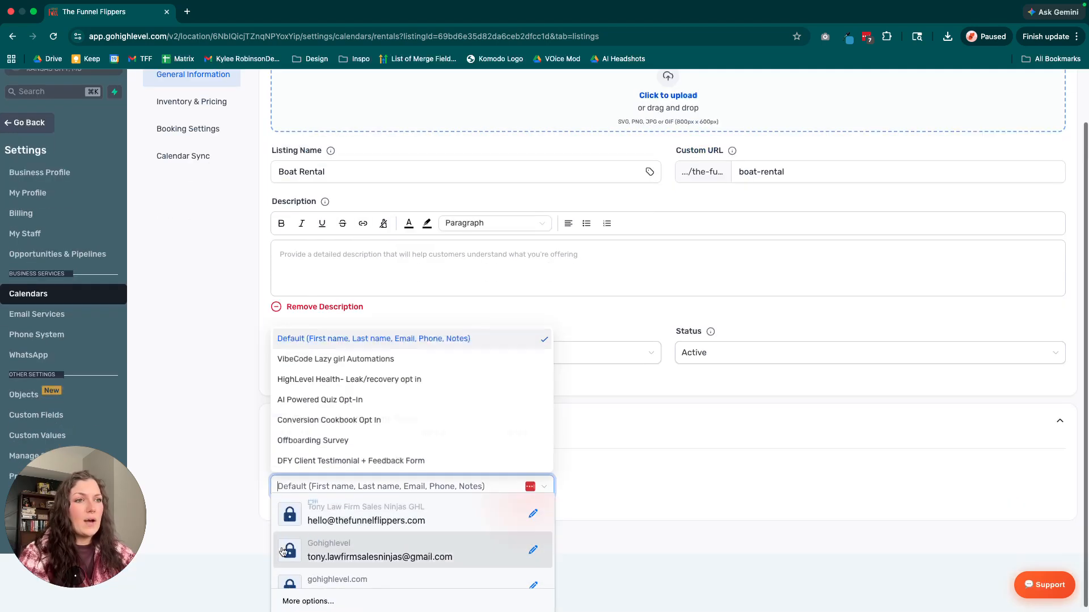
left_click(301, 359)
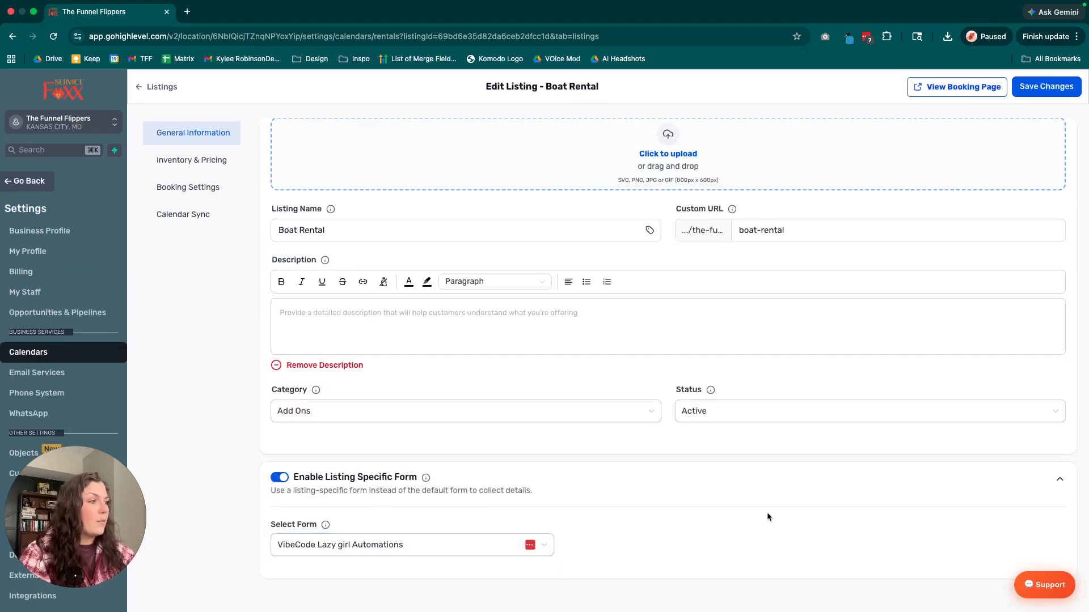
left_click(364, 547)
scroll(389, 428, "down", 5)
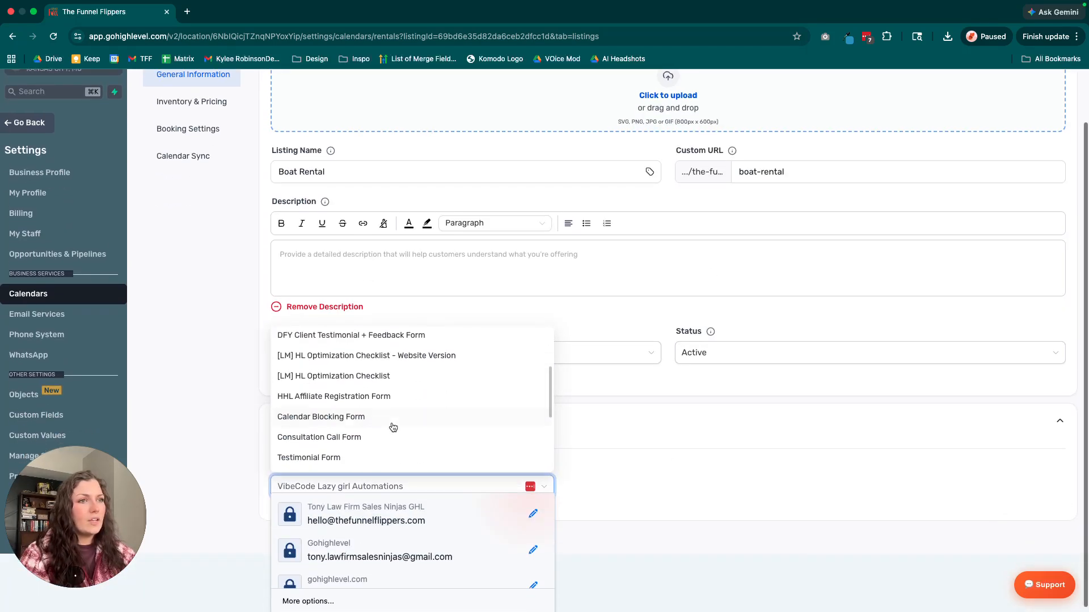
left_click(376, 416)
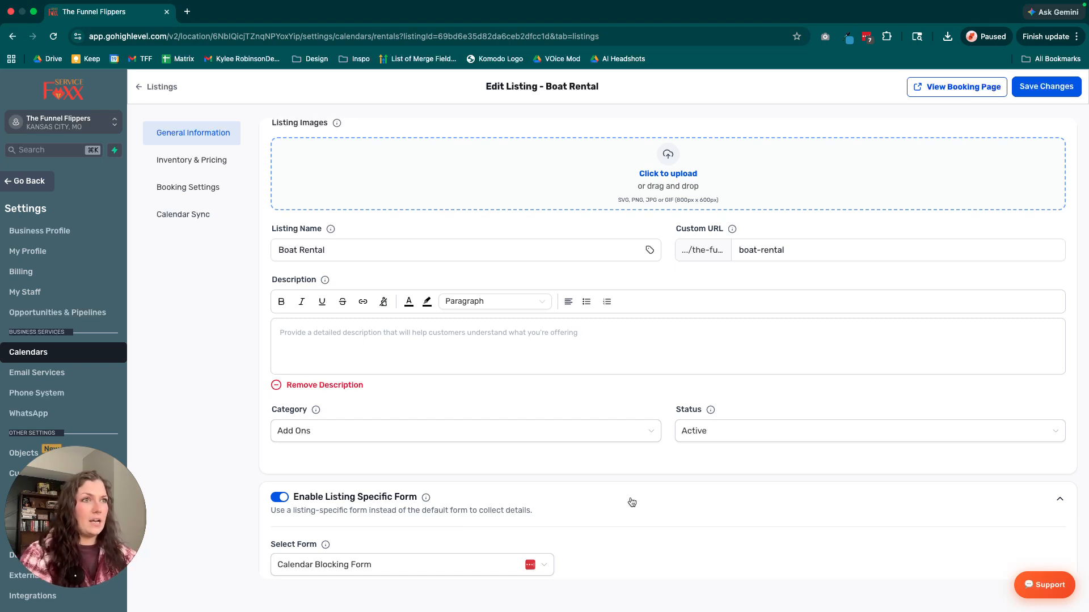
Turn on inventory tracking for the Boat Rental listing and set its stock to 3.
left_click(187, 161)
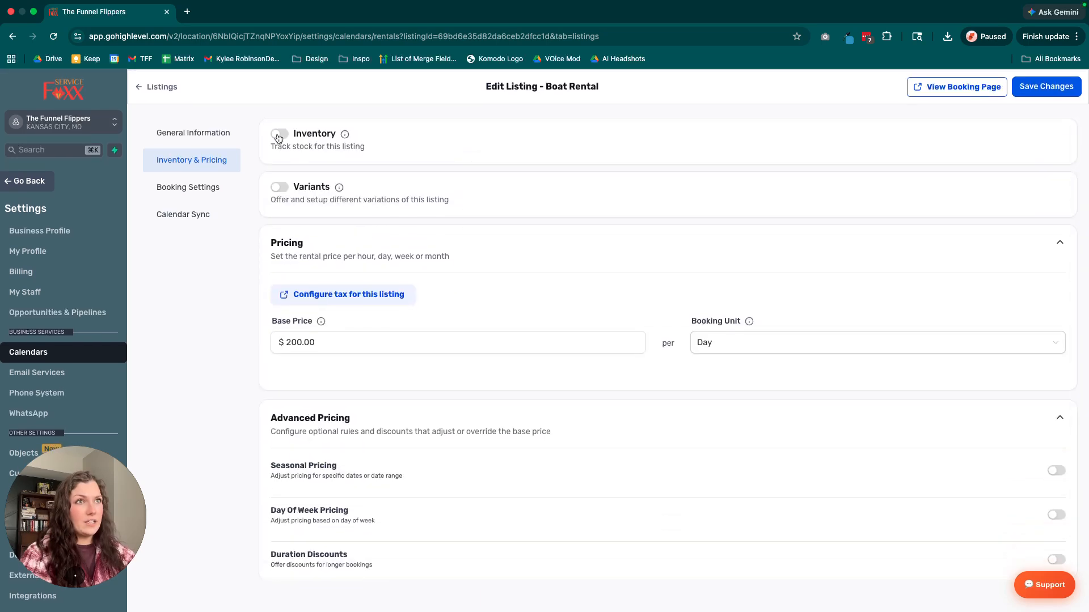
left_click(279, 137)
left_click(321, 199)
double_click(321, 198)
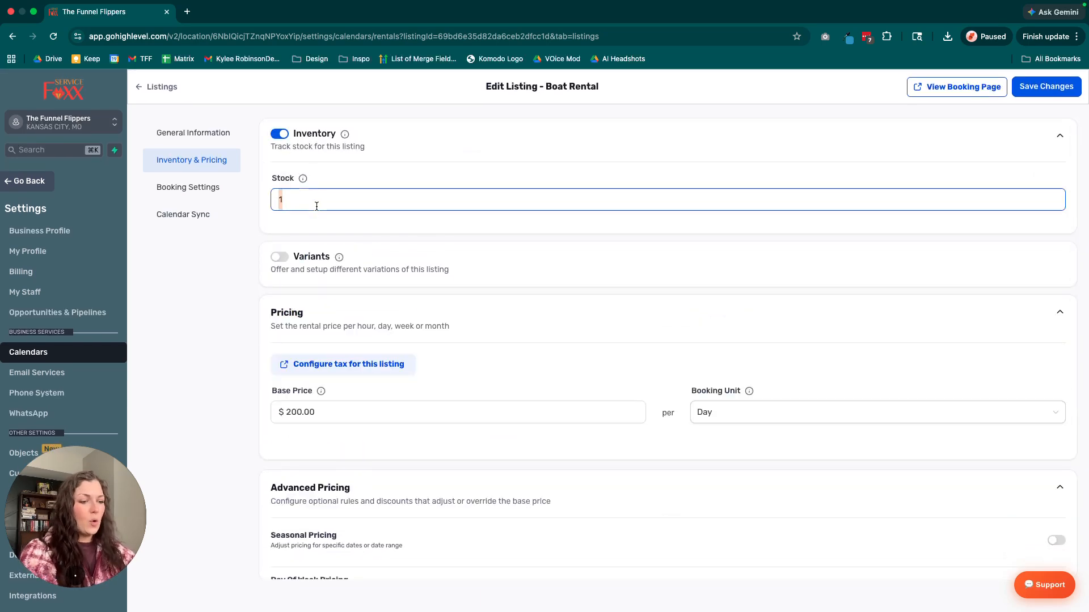
type("3")
left_click(412, 255)
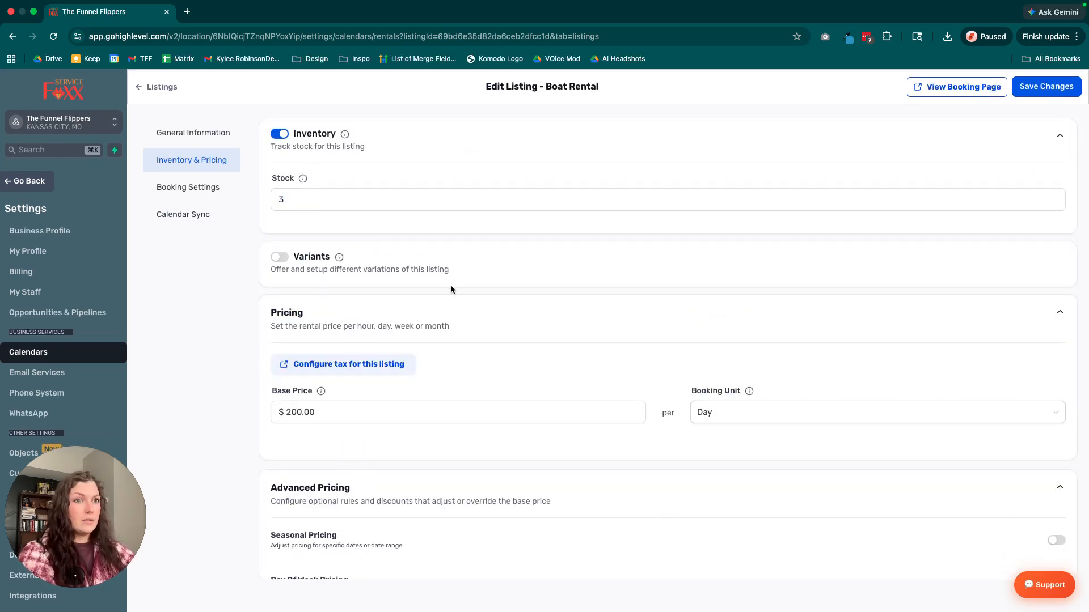
Enable quantity discounts in the Boat Rental's advanced pricing, giving 15% off for a minimum quantity of 2.
scroll(630, 363, "down", 2)
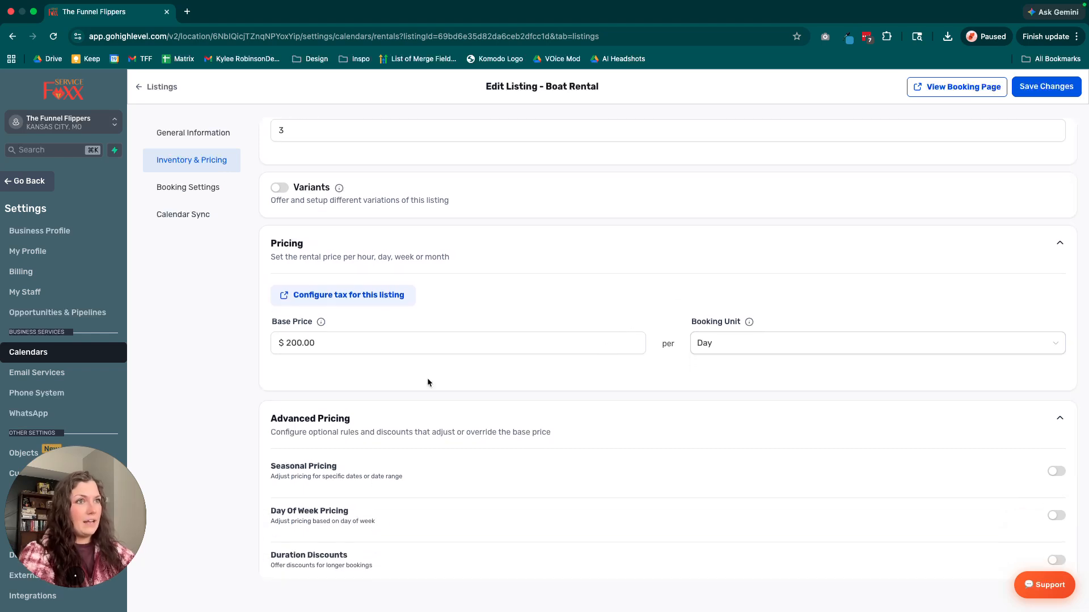
scroll(348, 282, "down", 1)
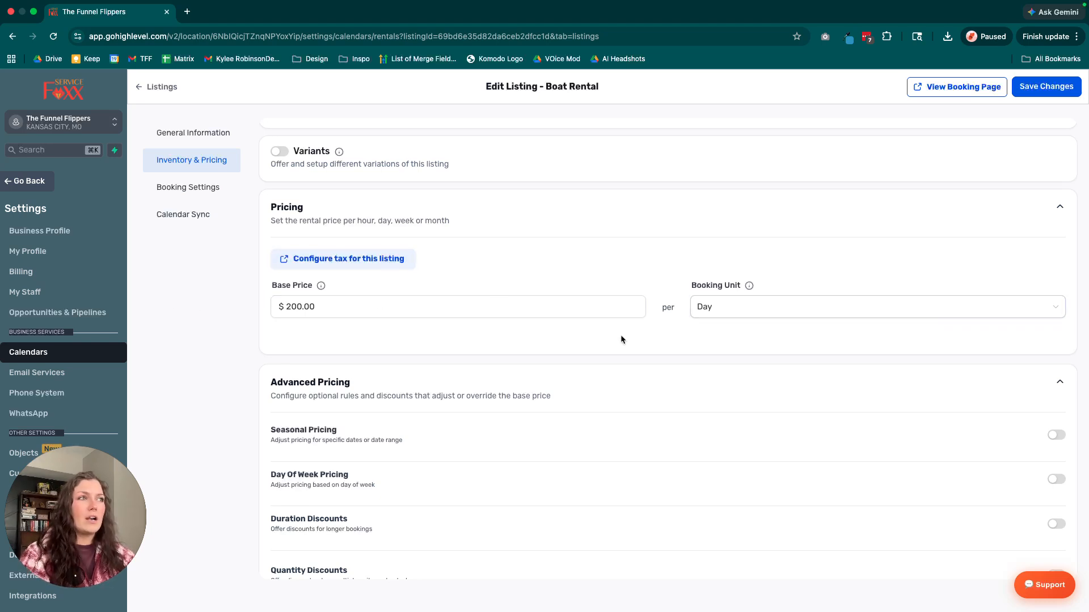
scroll(621, 336, "down", 1)
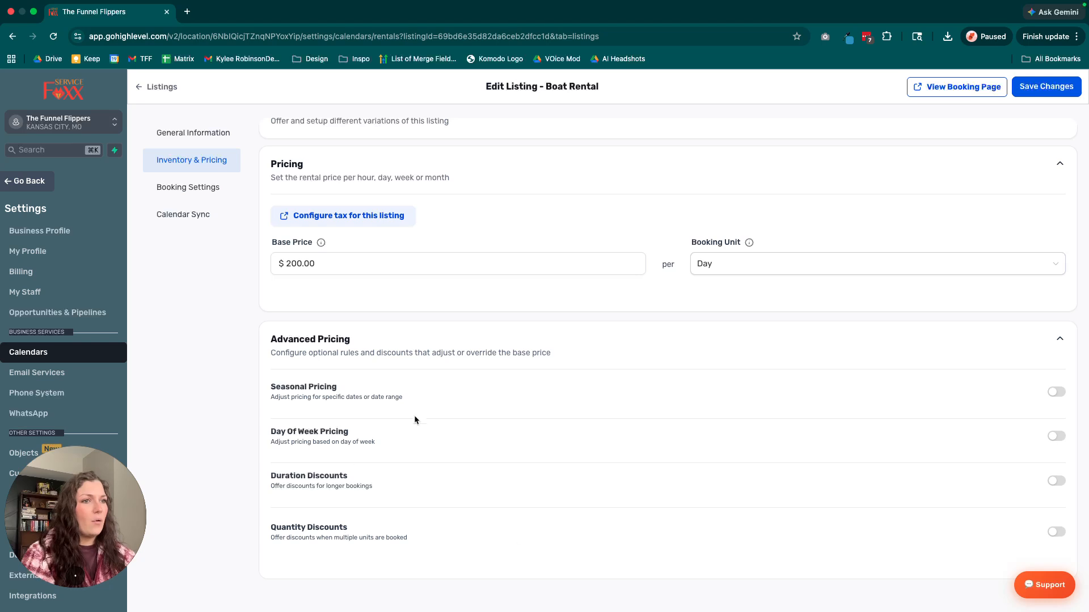
scroll(255, 334, "down", 1)
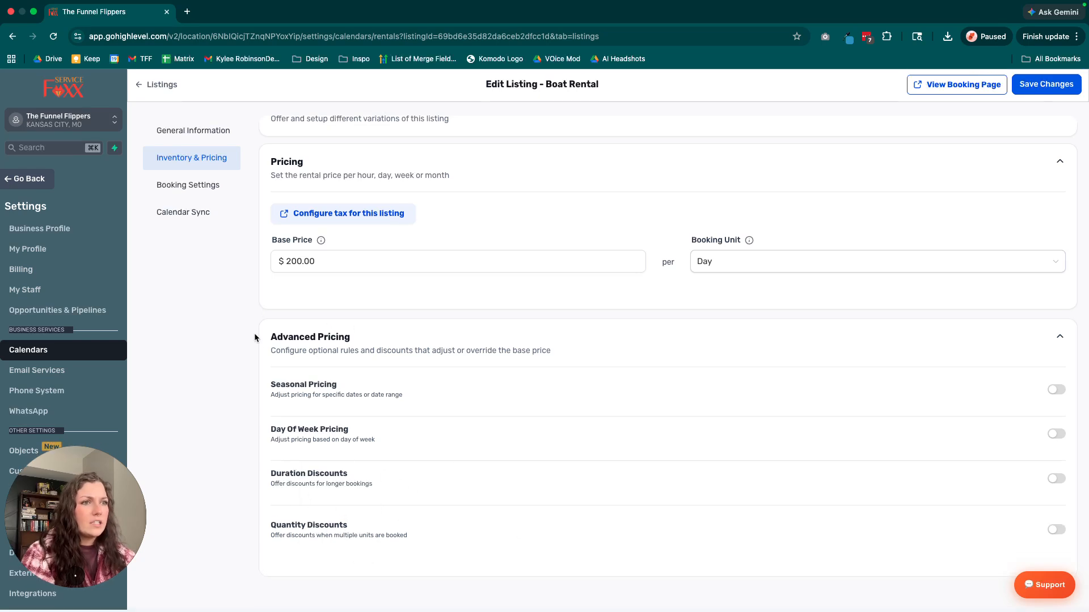
left_click(1056, 532)
scroll(794, 527, "down", 3)
left_click(414, 504)
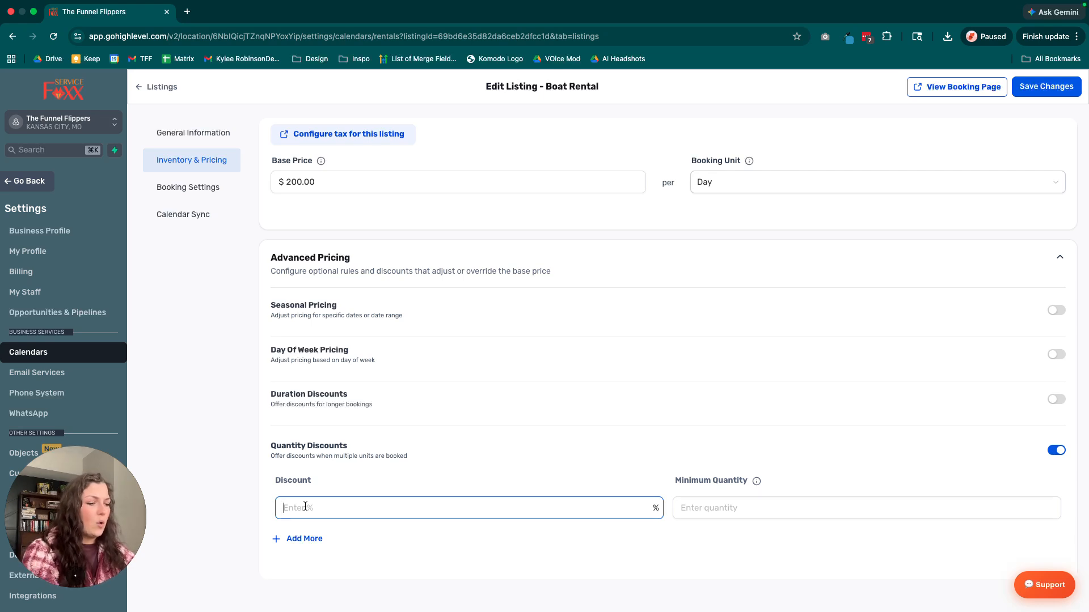
type("15")
left_click(709, 506)
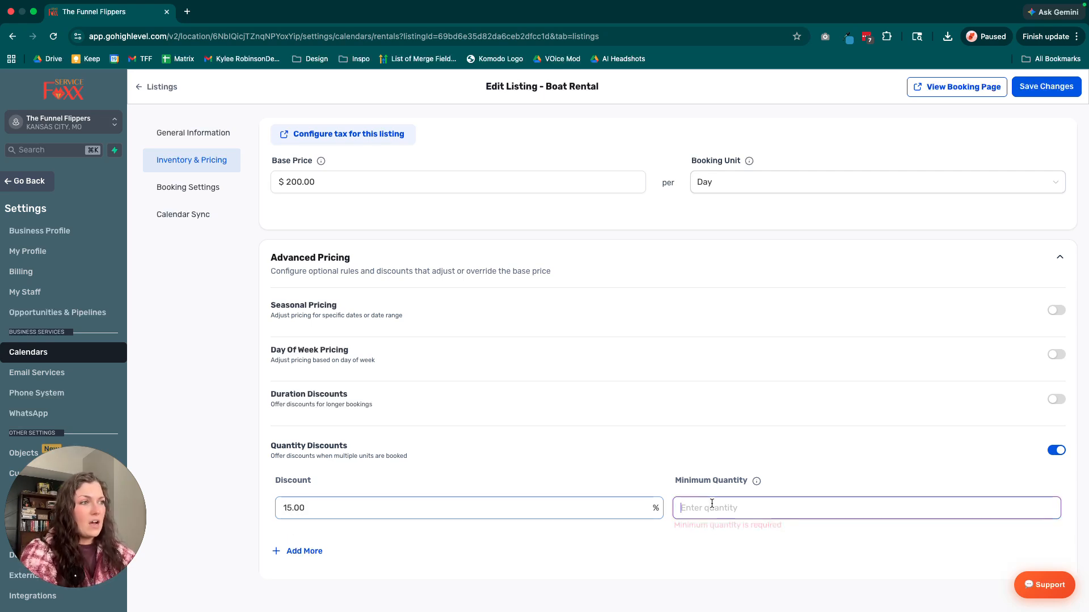
scroll(709, 499, "down", 1)
type("2")
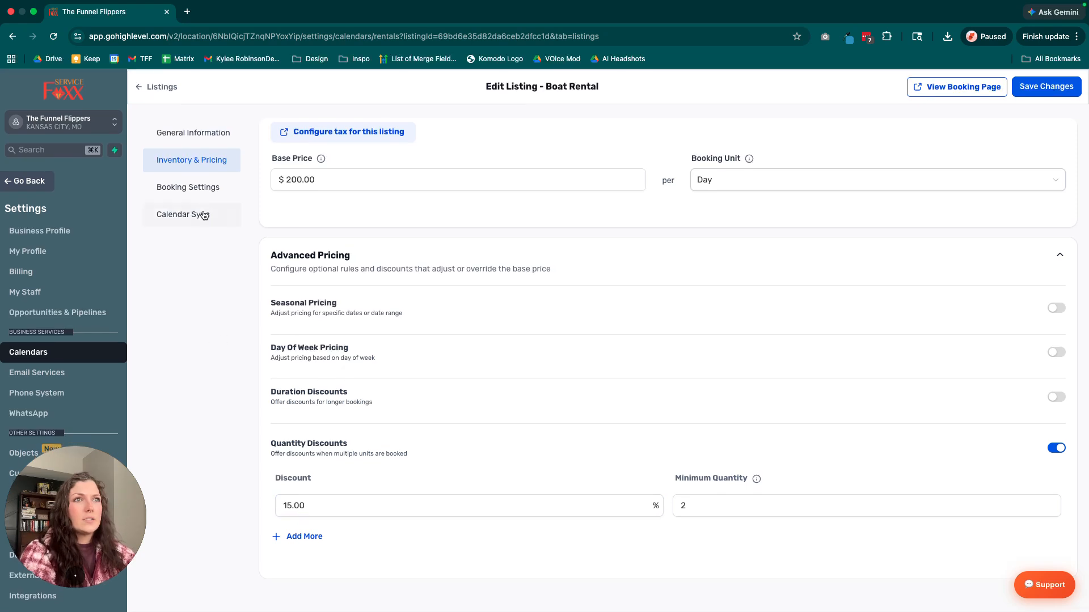
In the Boat Rental's booking settings, set durations of 1 day minimum and 2 days maximum, and the booking period to Date Selector.
left_click(203, 189)
left_click(336, 276)
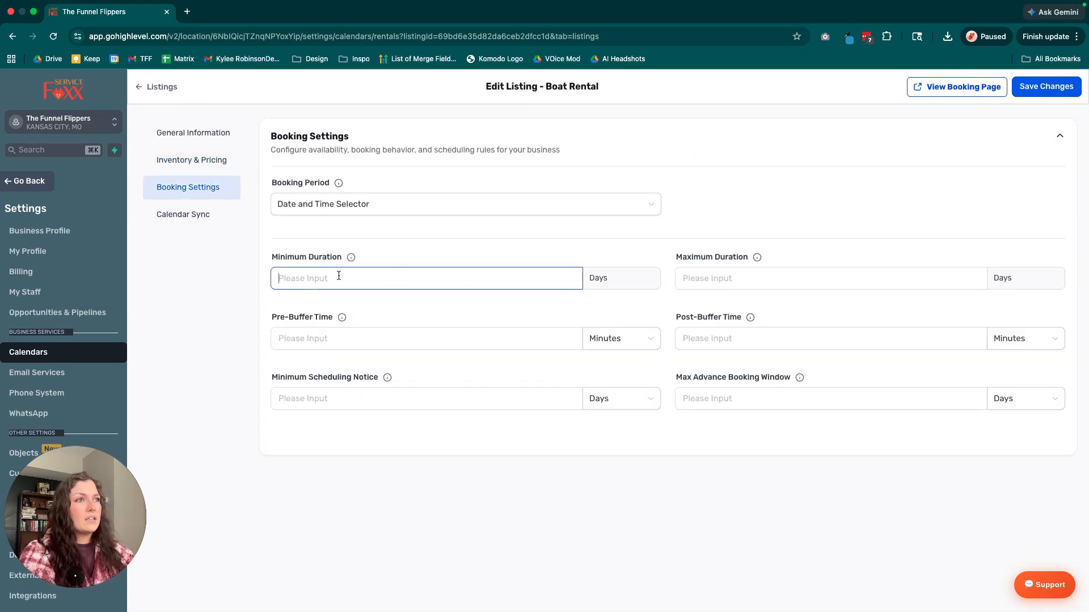
type("1")
left_click(719, 276)
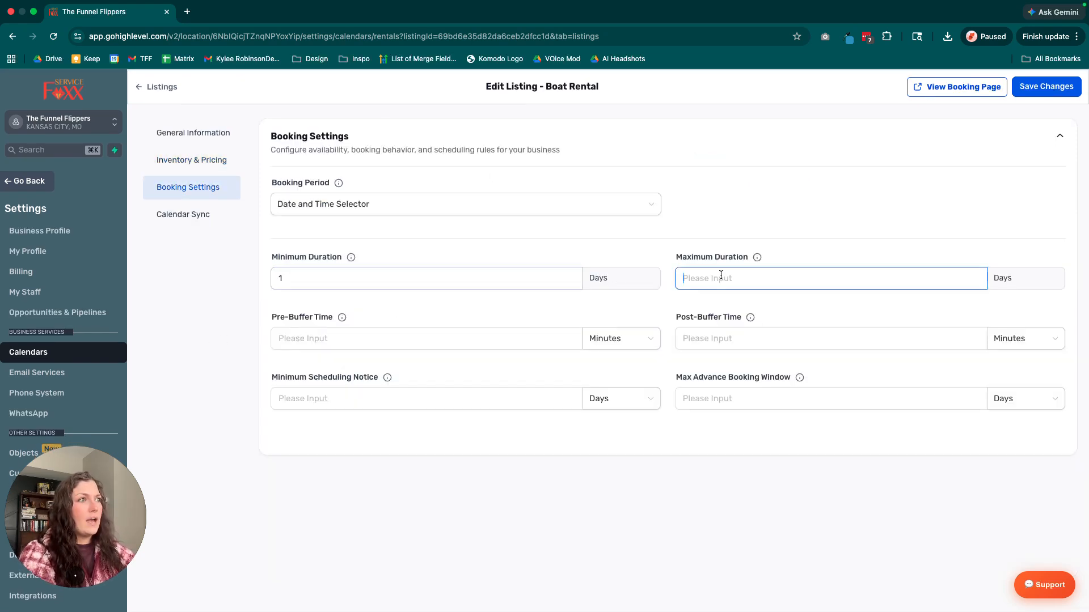
type("1")
key("BackSpace")
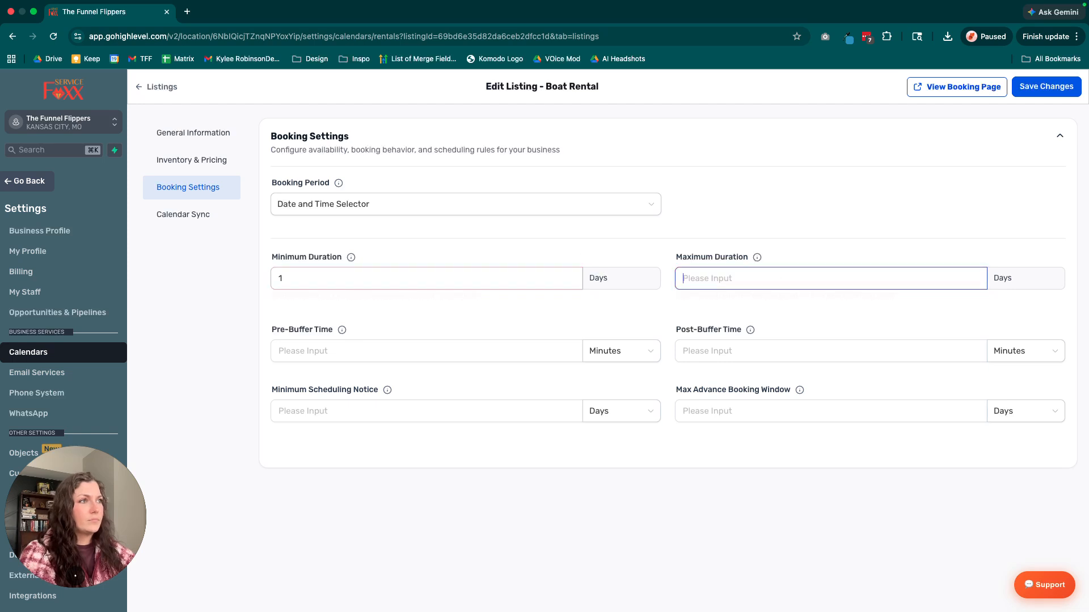
type("2")
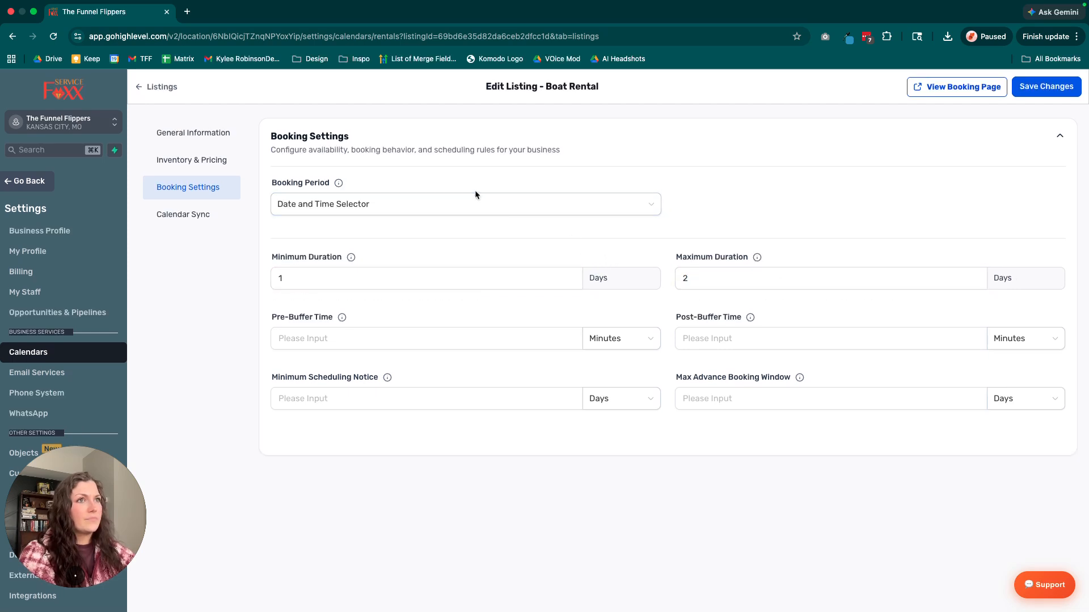
left_click(463, 205)
left_click(307, 266)
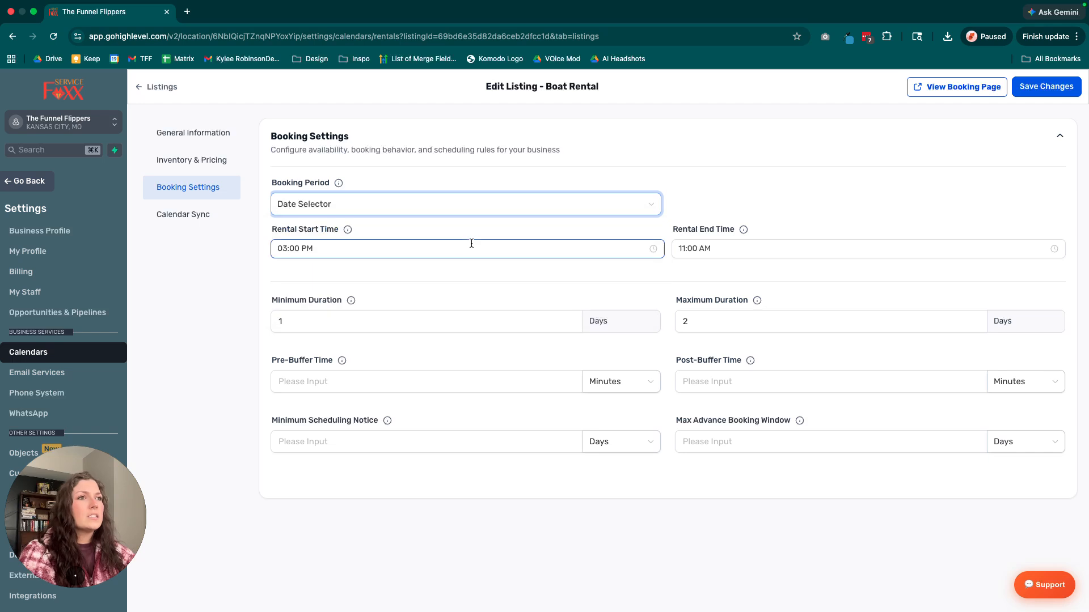
Set the Boat Rental's rental start time to 09:00 AM.
left_click(302, 248)
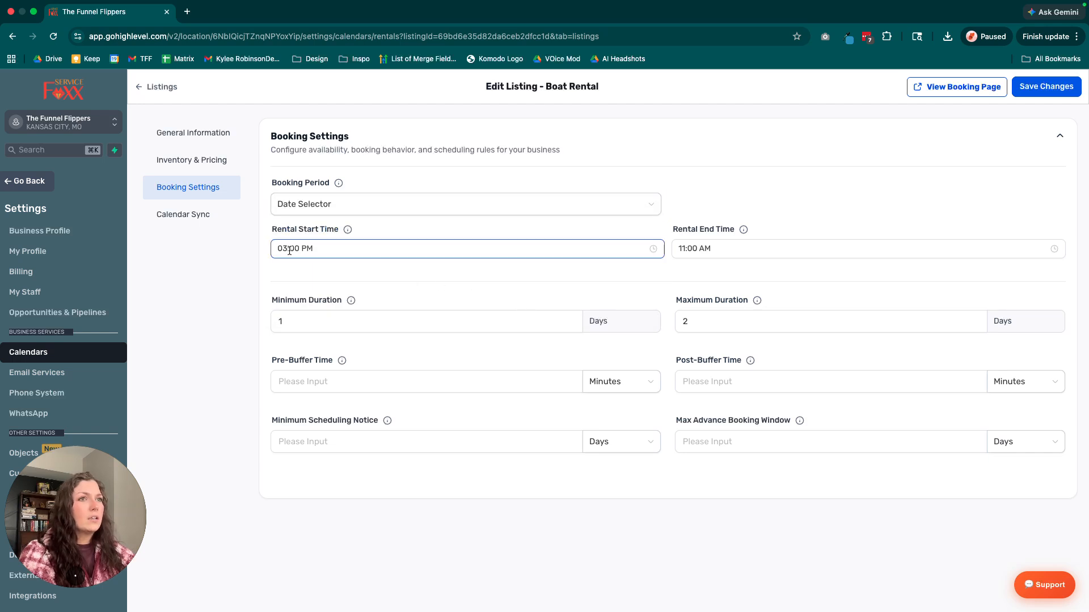
scroll(286, 306, "up", 3)
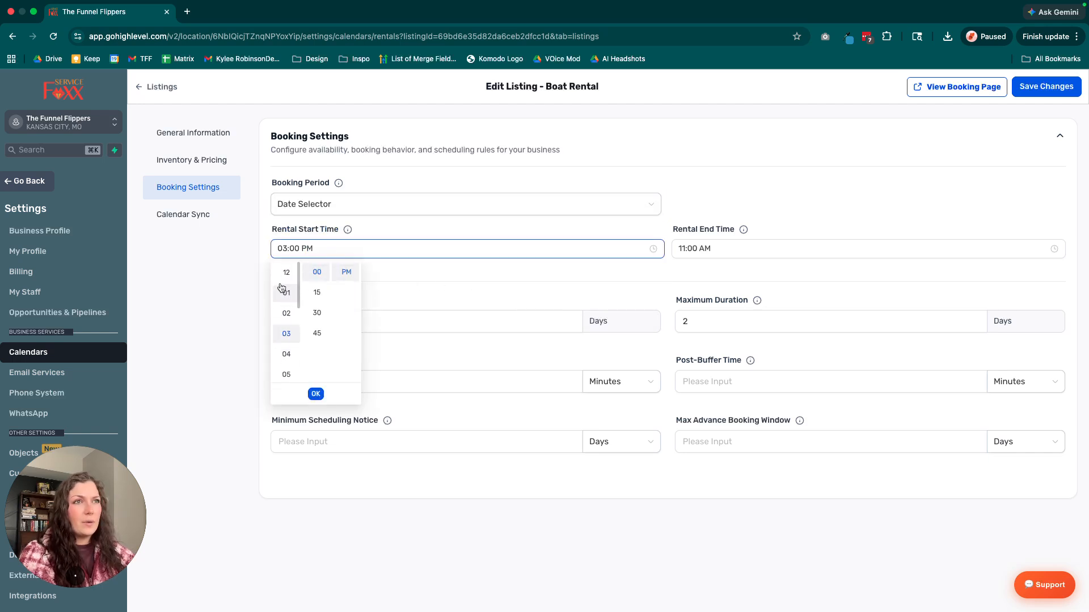
scroll(287, 330, "down", 3)
left_click(286, 329)
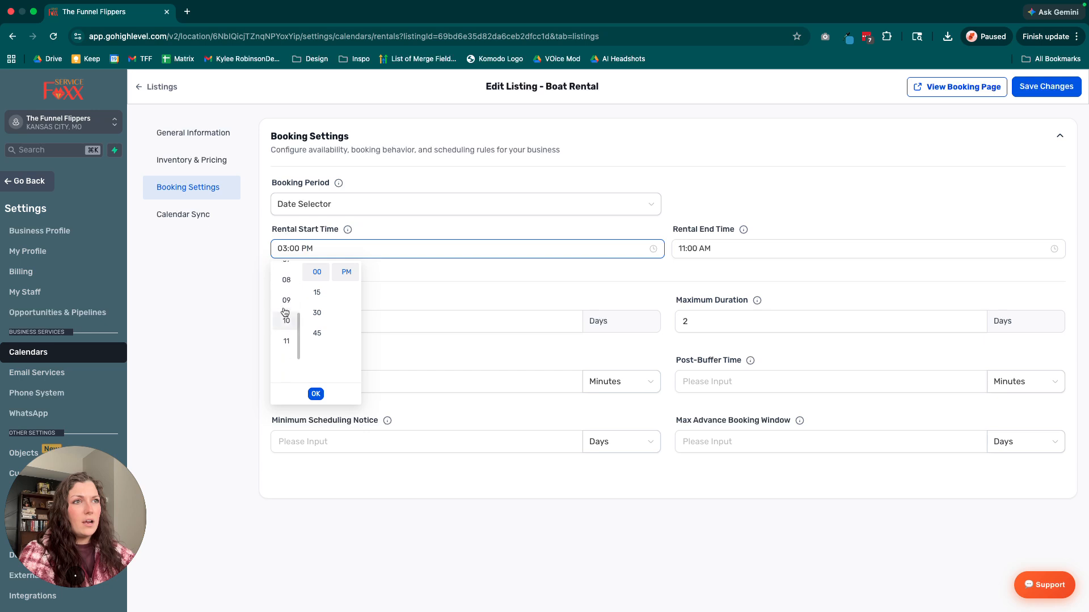
scroll(348, 291, "up", 1)
left_click(343, 276)
left_click(413, 274)
Set the Boat Rental's rental end time to 06:00 PM.
left_click(688, 254)
scroll(686, 294, "up", 3)
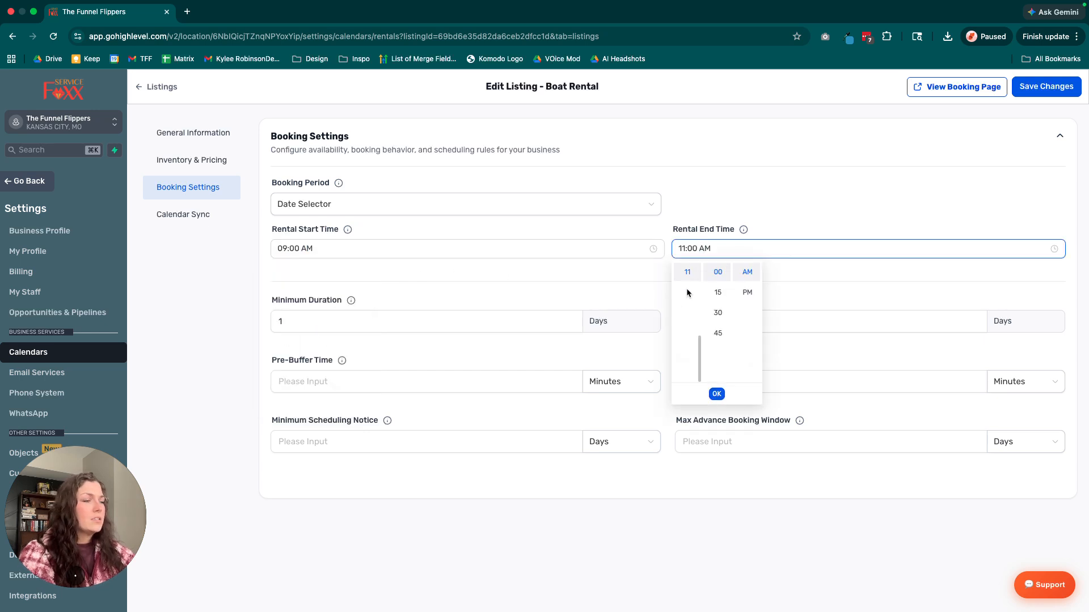
scroll(687, 303, "up", 2)
left_click(687, 313)
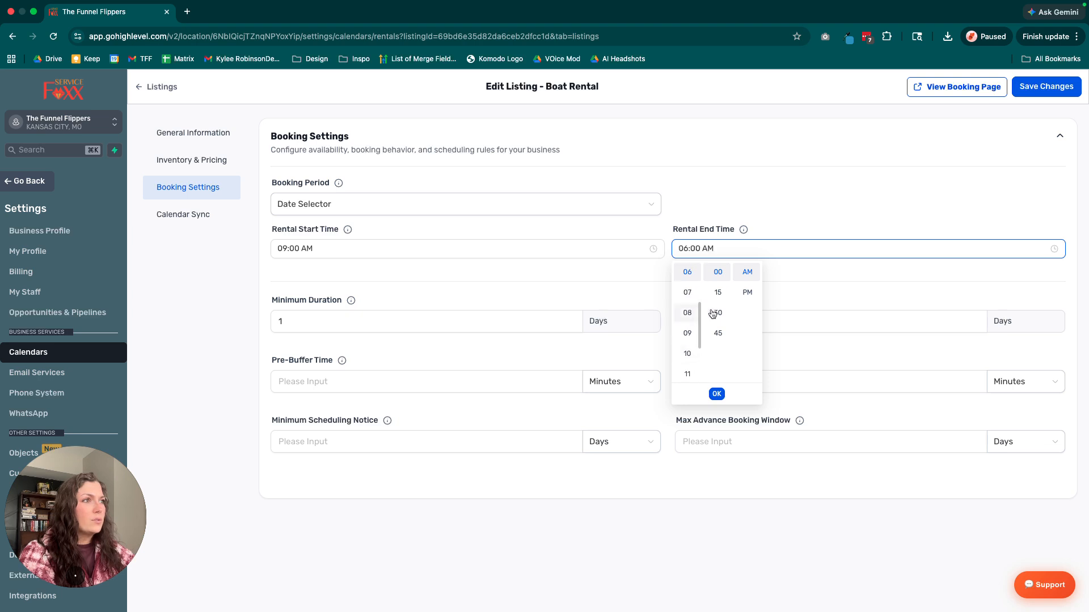
left_click(747, 292)
left_click(817, 268)
Clear both the minimum and maximum duration values in the Boat Rental's booking settings.
left_click(503, 323)
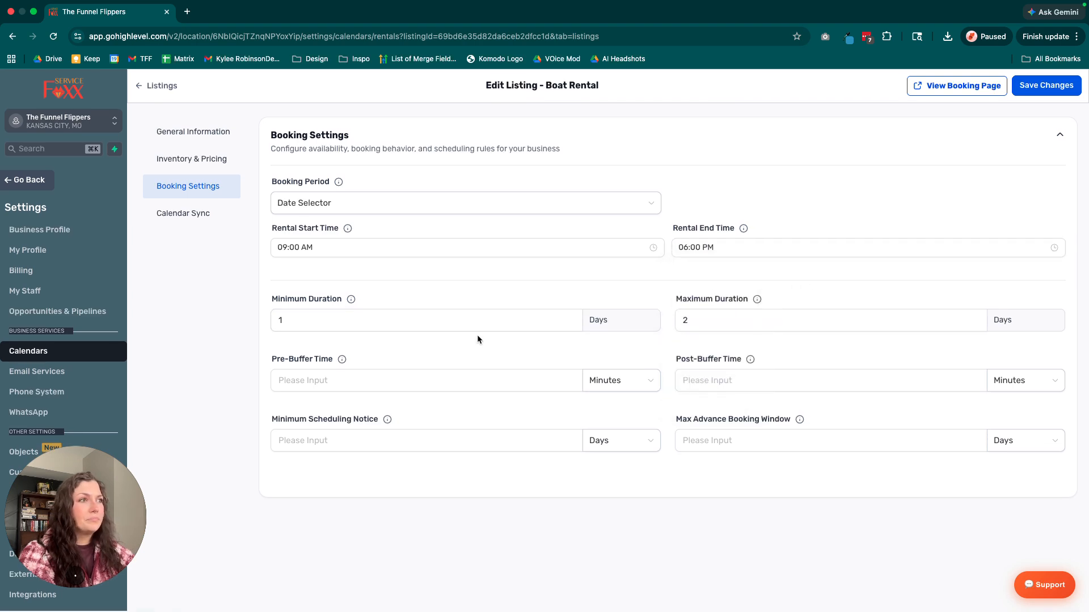
left_click_drag(707, 329, 673, 328)
left_click(723, 328)
double_click(715, 327)
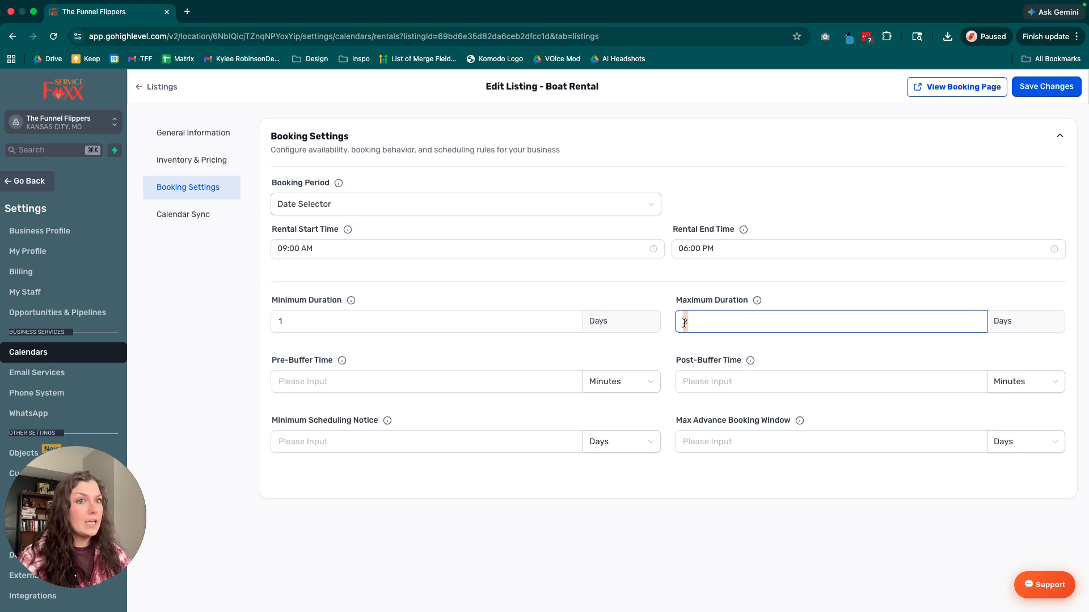
key("BackSpace")
left_click(334, 322)
key("BackSpace")
Set the Boat Rental's post-buffer time to 3 hours.
left_click(733, 440)
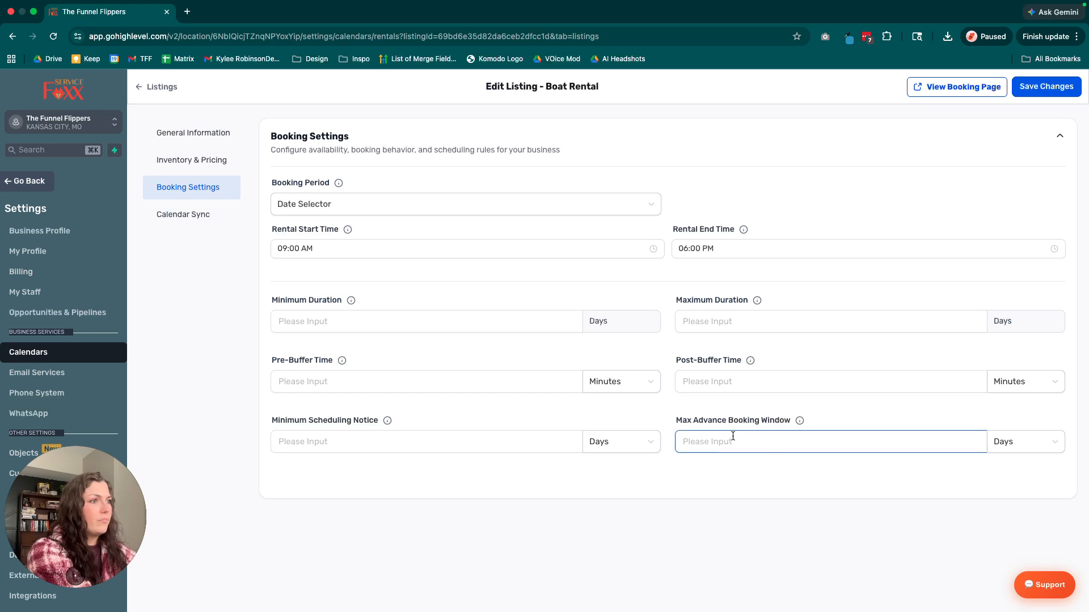
left_click(727, 388)
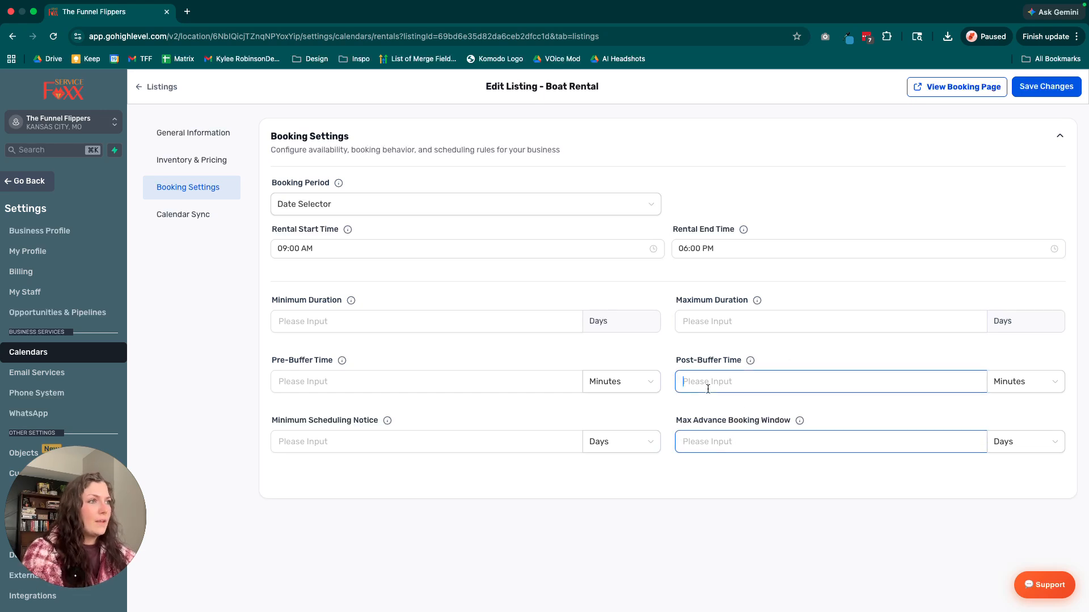
type("3")
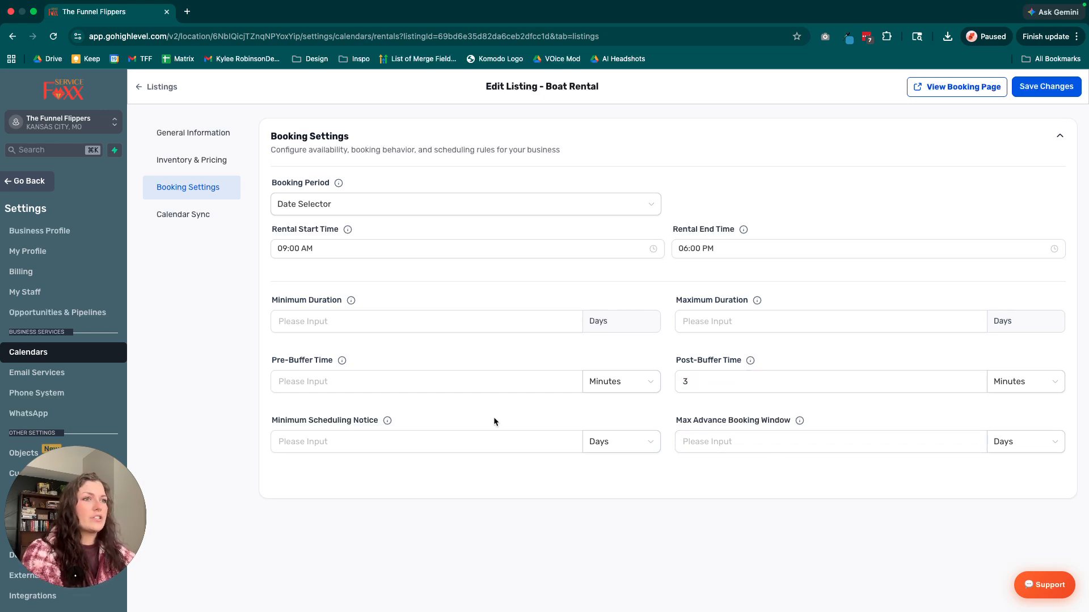
left_click(1042, 391)
left_click(1014, 430)
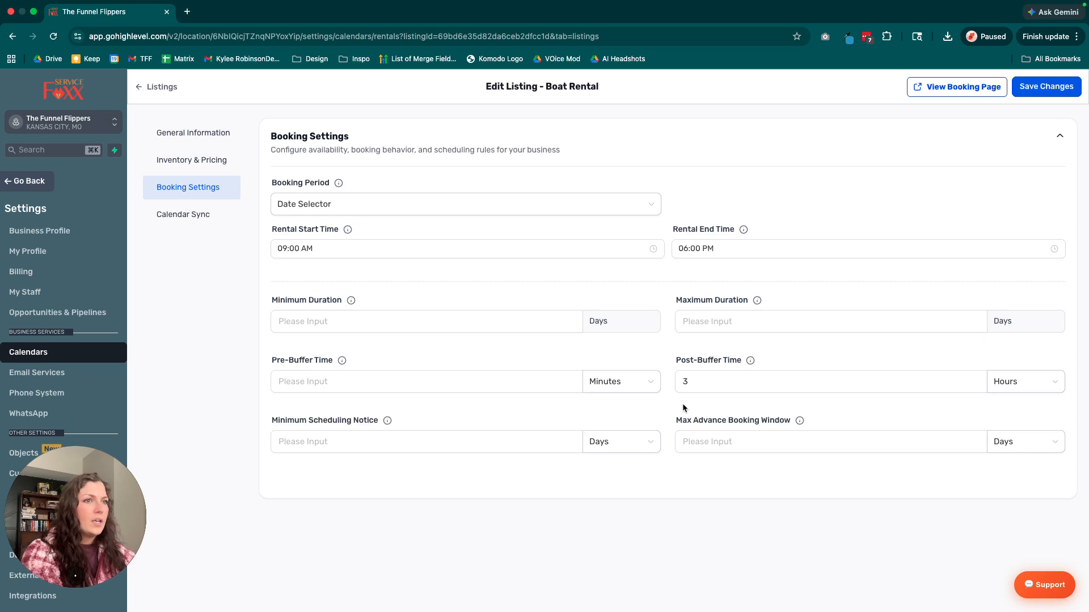
left_click(367, 445)
type("1")
key("BackSpace")
left_click(653, 488)
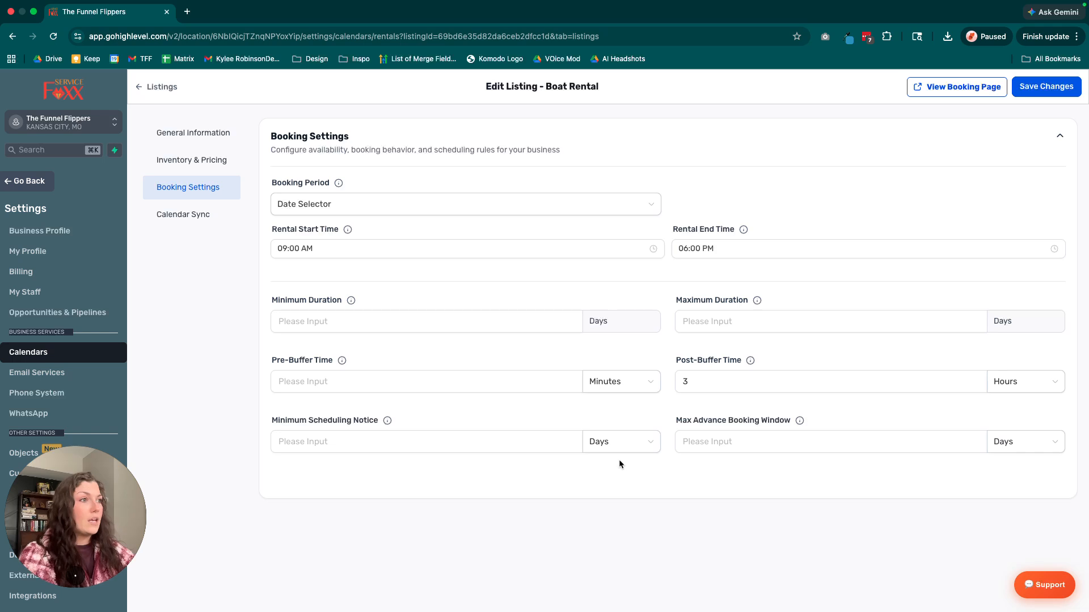
mouse_move(659, 420)
left_mouse_down()
mouse_move(825, 419)
mouse_move(664, 423)
left_mouse_up()
left_click(834, 420)
left_click(664, 423)
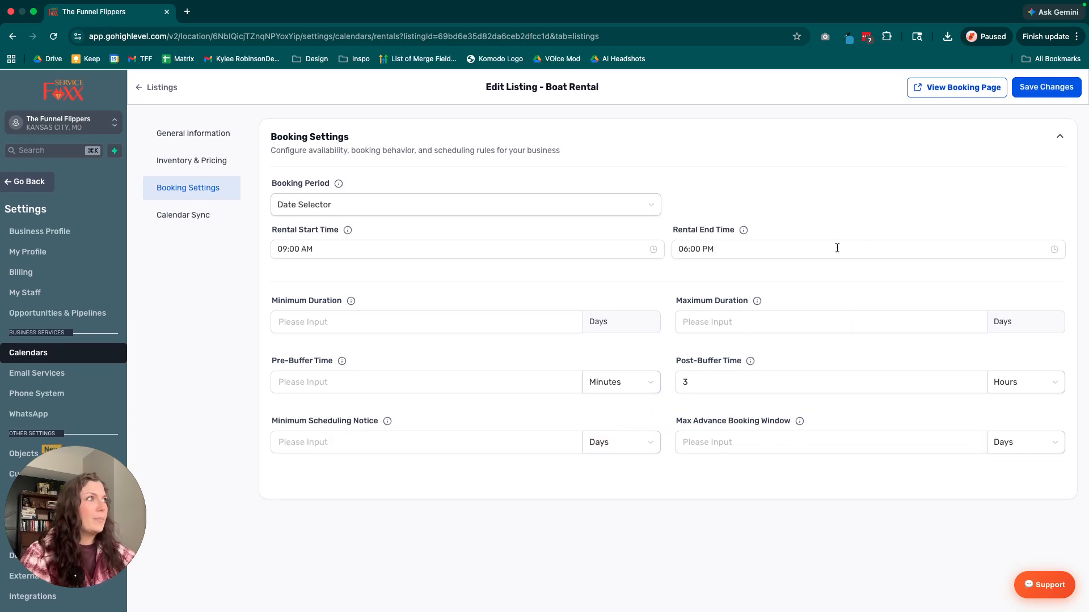
Save the Boat Rental listing's changes and return to the rental listings overview.
left_click(1030, 91)
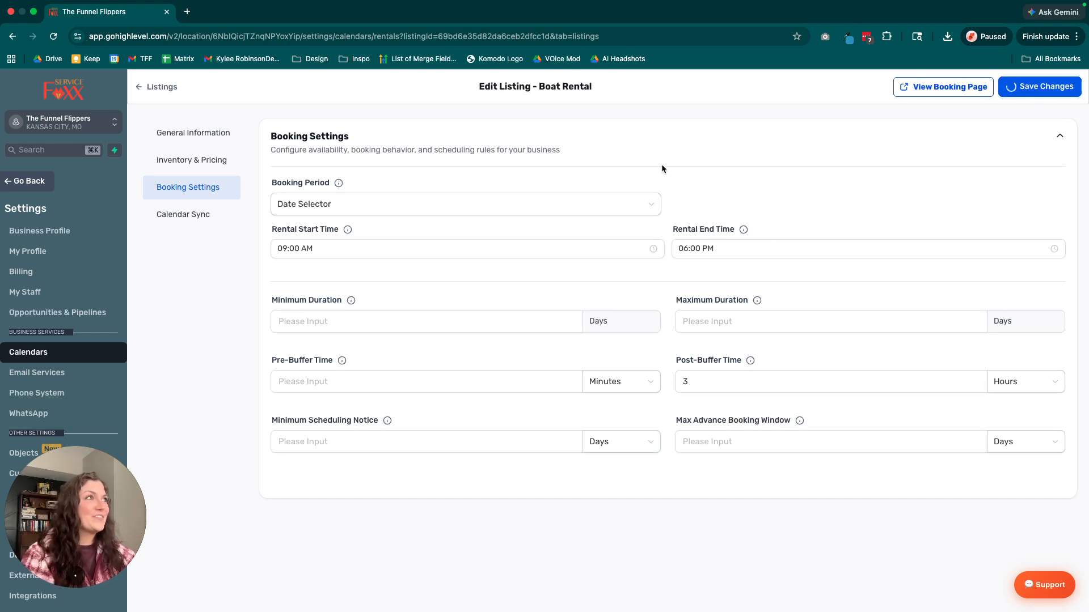
left_click(162, 88)
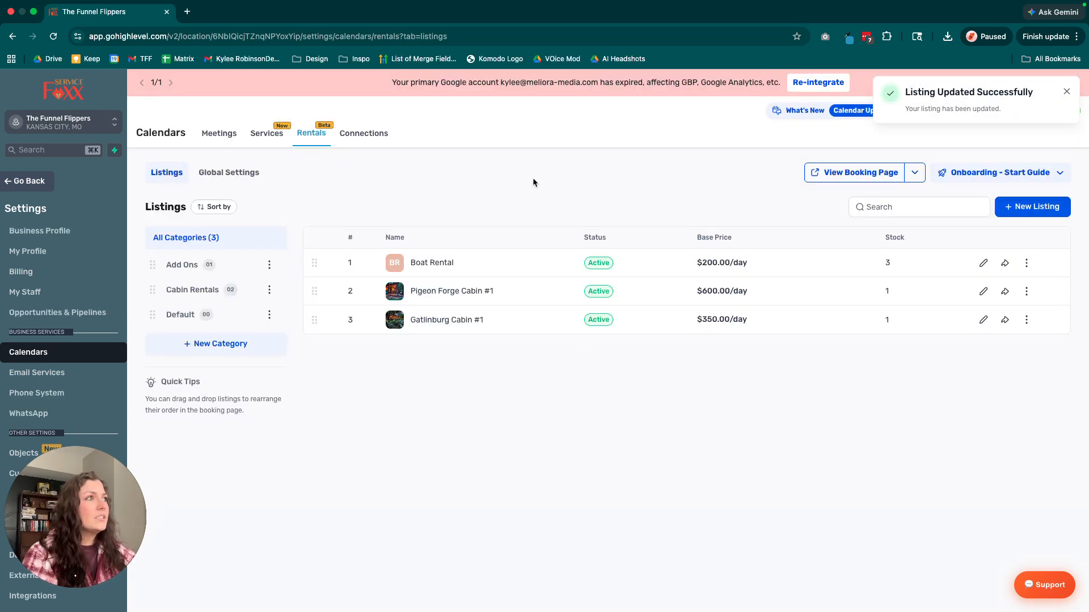
left_click(1066, 91)
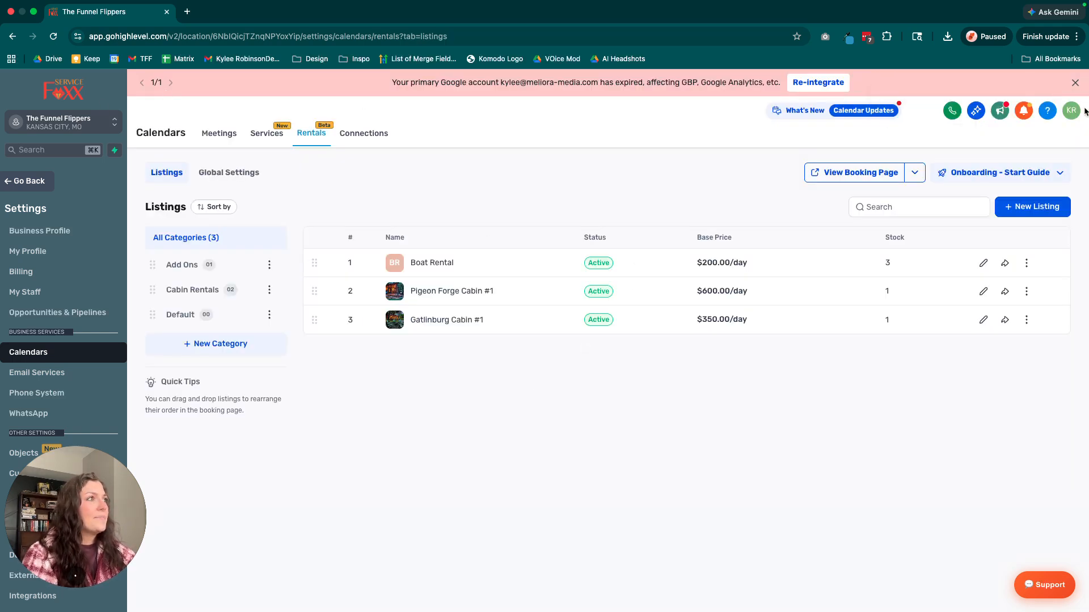
Copy the rentals booking page URL and open the booking page in a new browser tab.
left_click(913, 173)
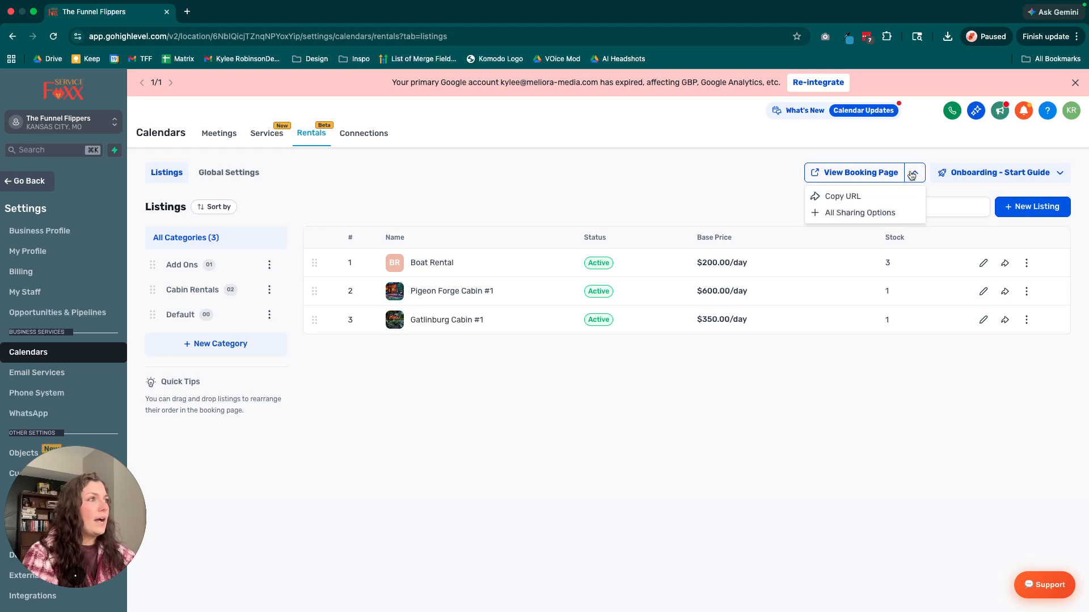
left_click(846, 199)
left_click(847, 174)
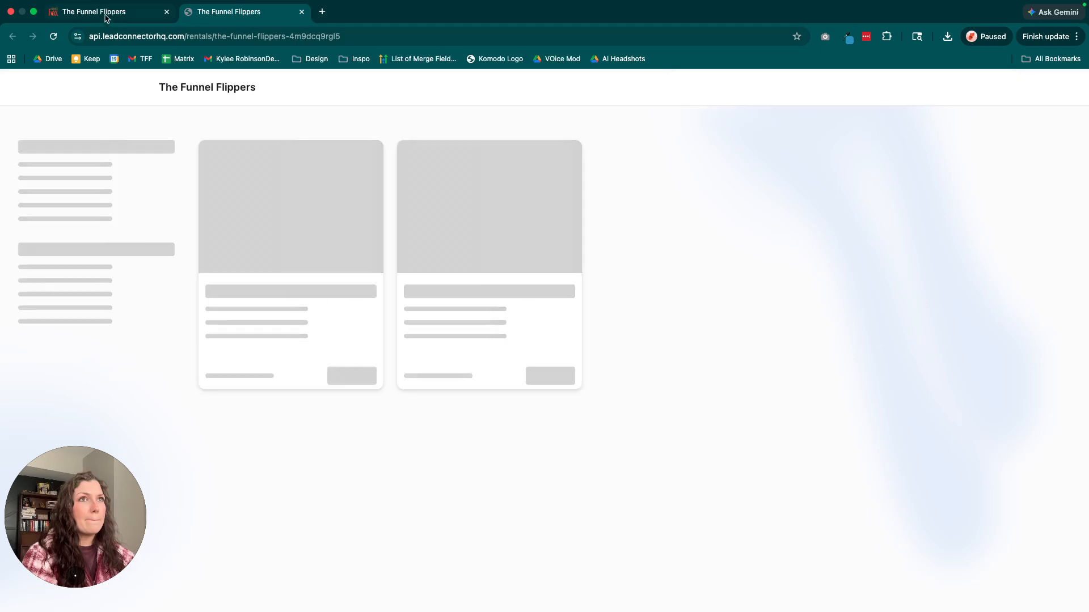
left_click(104, 12)
left_click(914, 173)
left_click(848, 197)
Open all sharing options for the booking page and examine its scheduling link and permanent link.
left_click(914, 173)
left_click(863, 213)
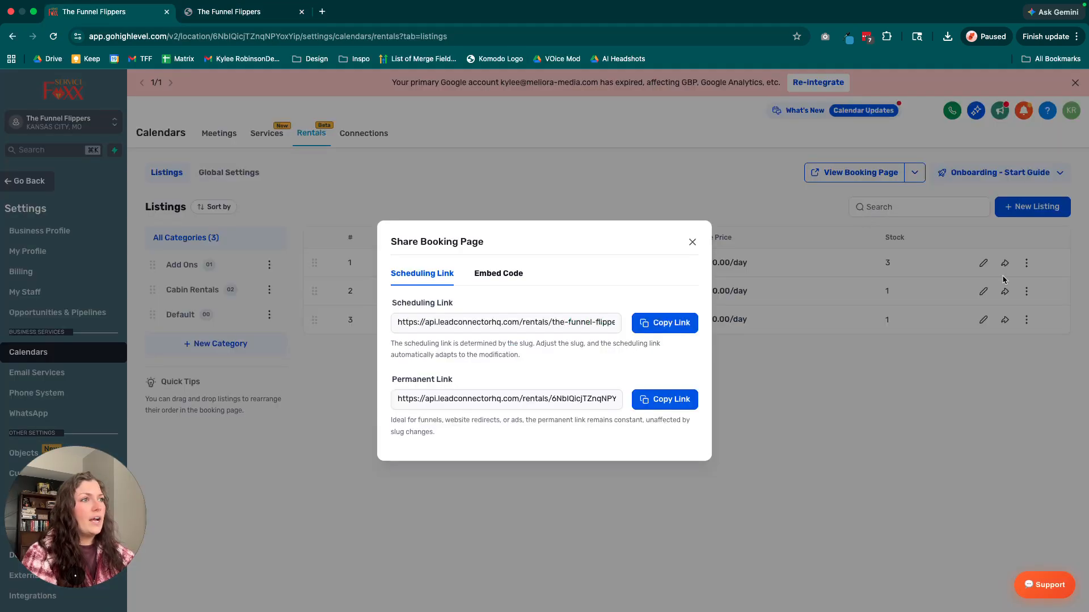
left_click_drag(393, 300, 462, 303)
left_click(416, 375)
left_click_drag(396, 382, 501, 382)
left_click(505, 388)
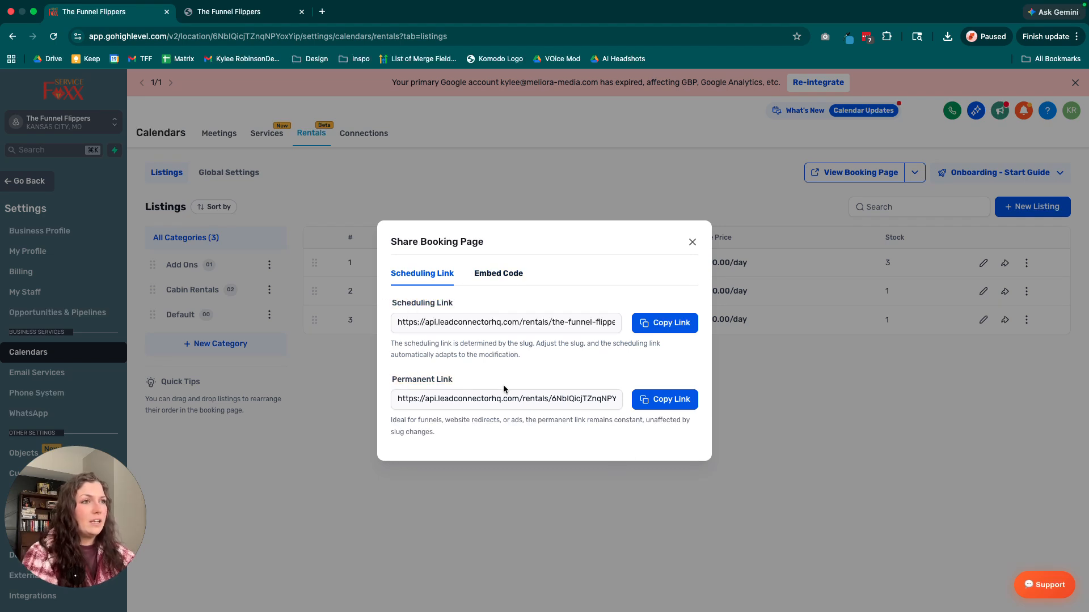
Copy the booking page's embed code with full height mode and the header shown, and close the sharing dialog.
left_click(504, 274)
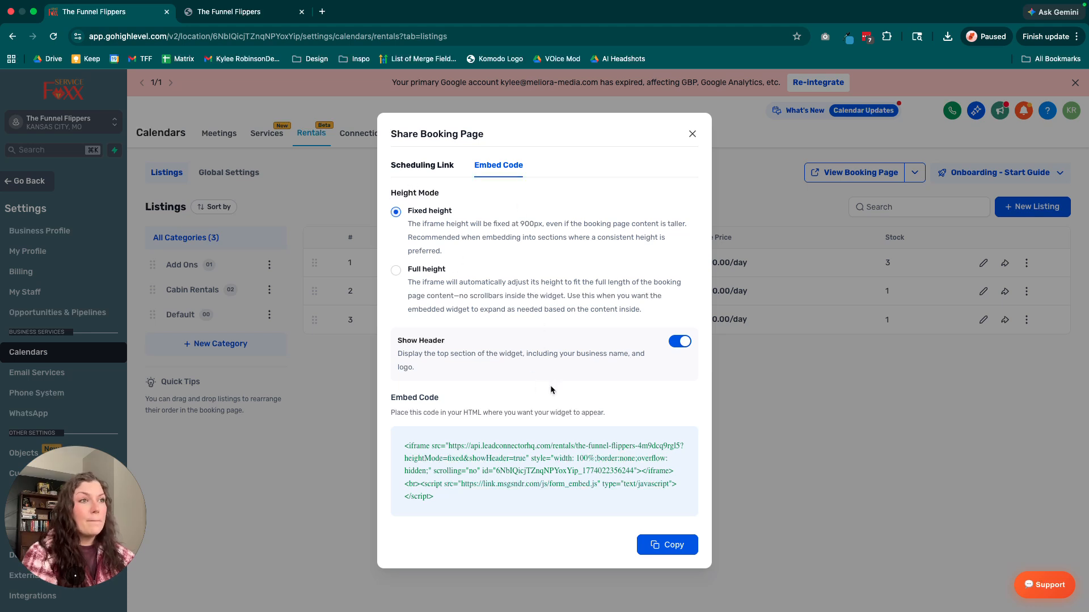
left_click(396, 270)
left_click(395, 211)
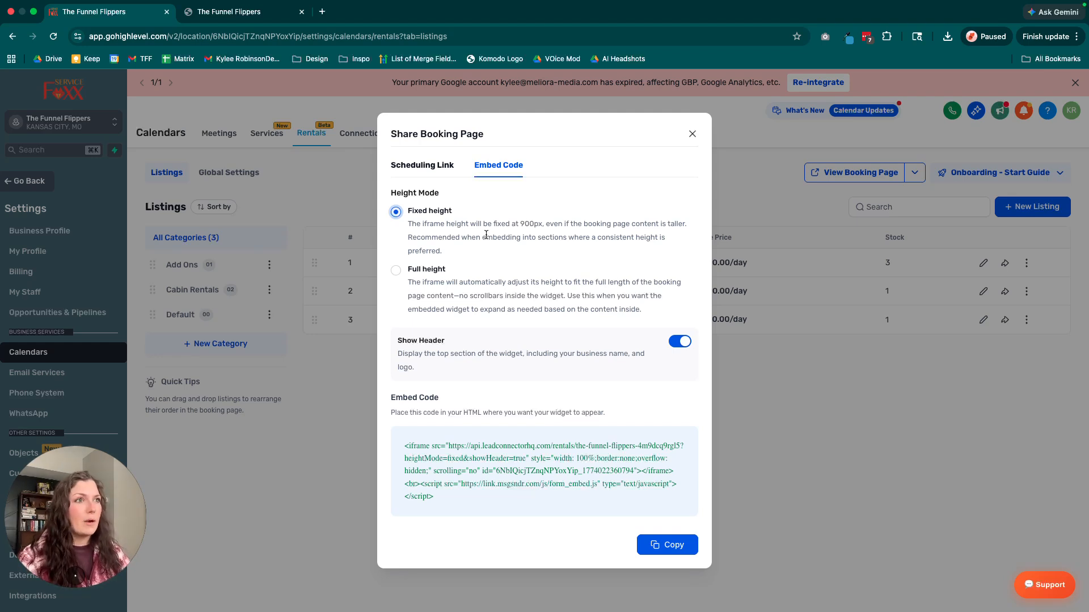
left_click(395, 270)
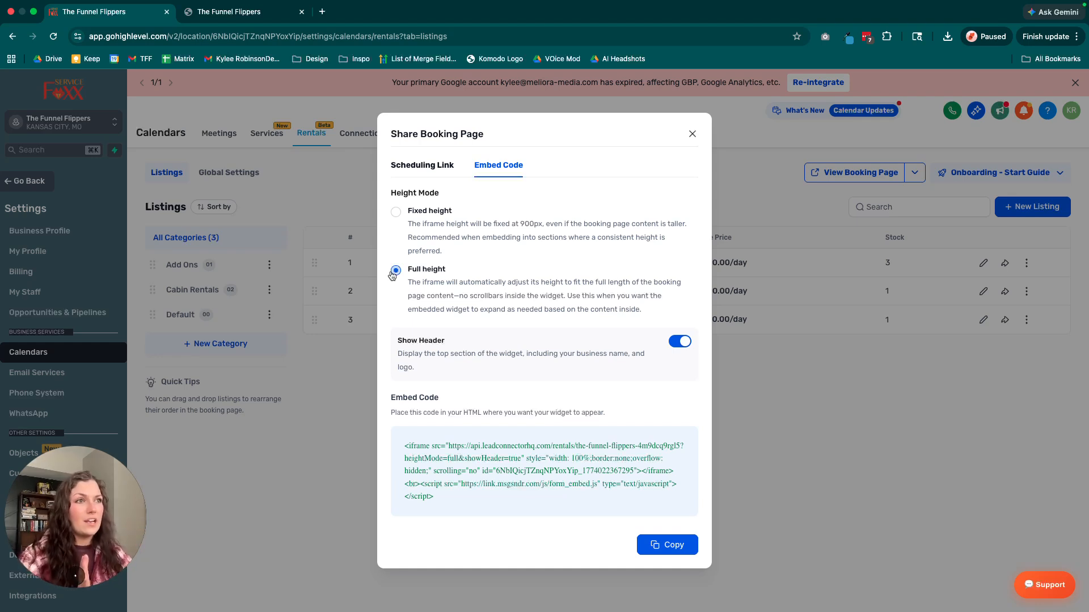
left_click(675, 344)
left_click(675, 345)
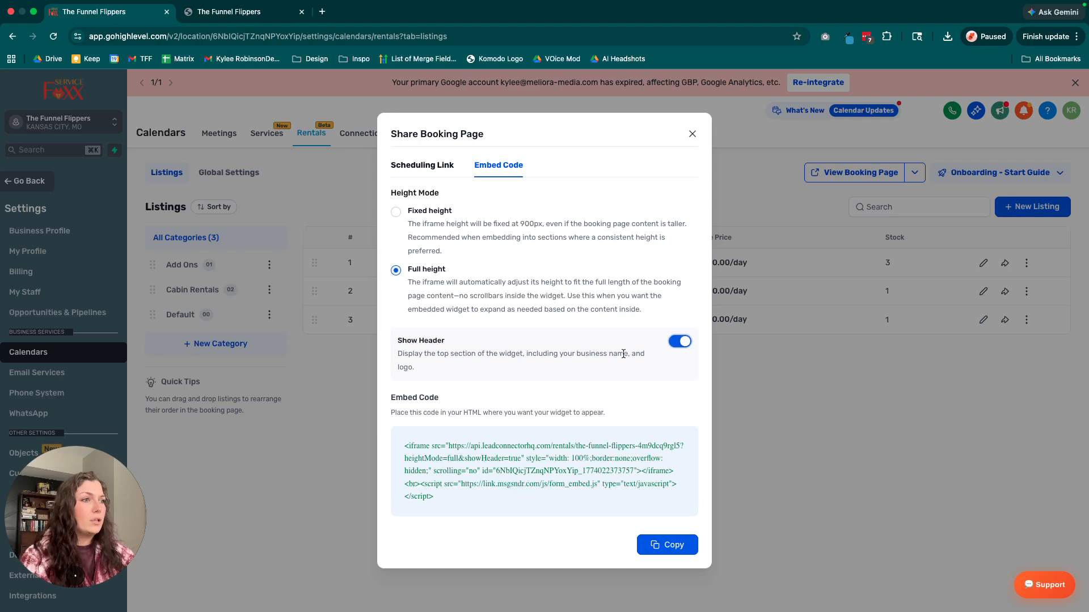
left_click(657, 545)
left_click(691, 134)
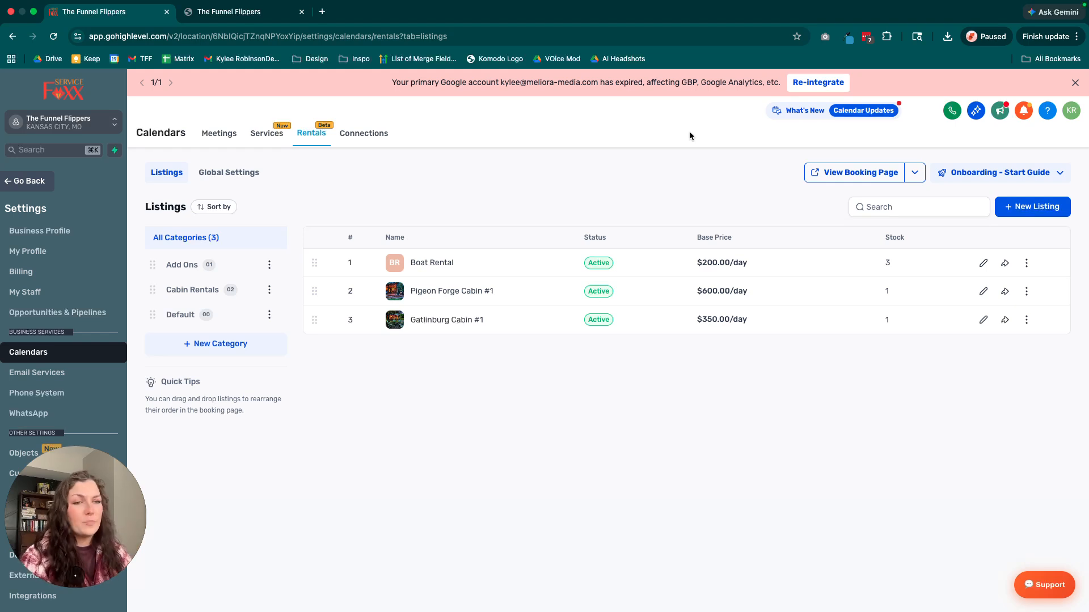
Upload a boat photo as the Boat Rental's listing image, save the listing and return to the listings overview.
left_click(223, 19)
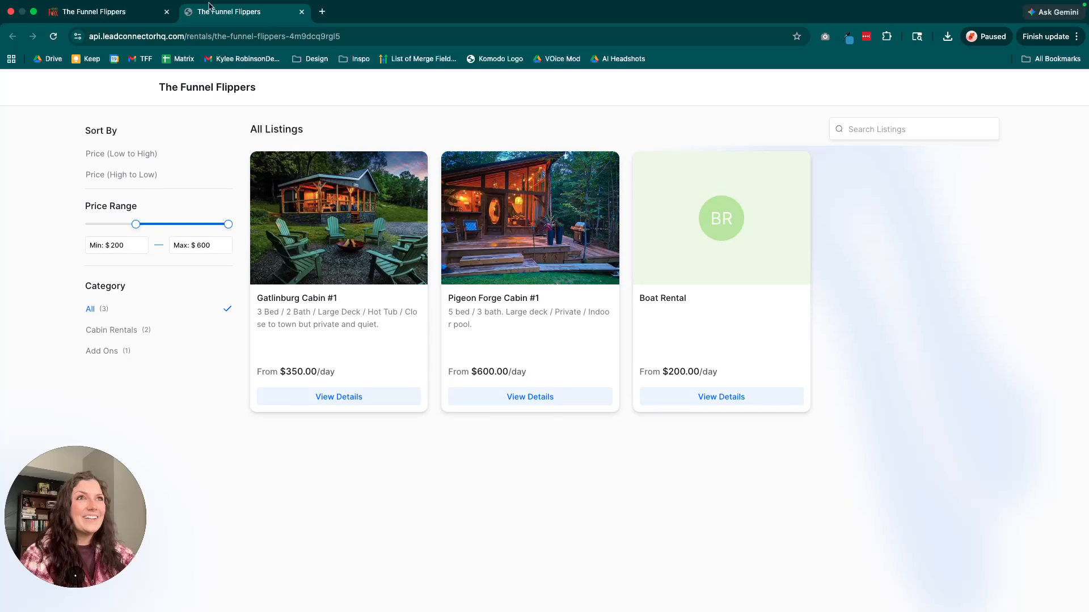
left_click(135, 28)
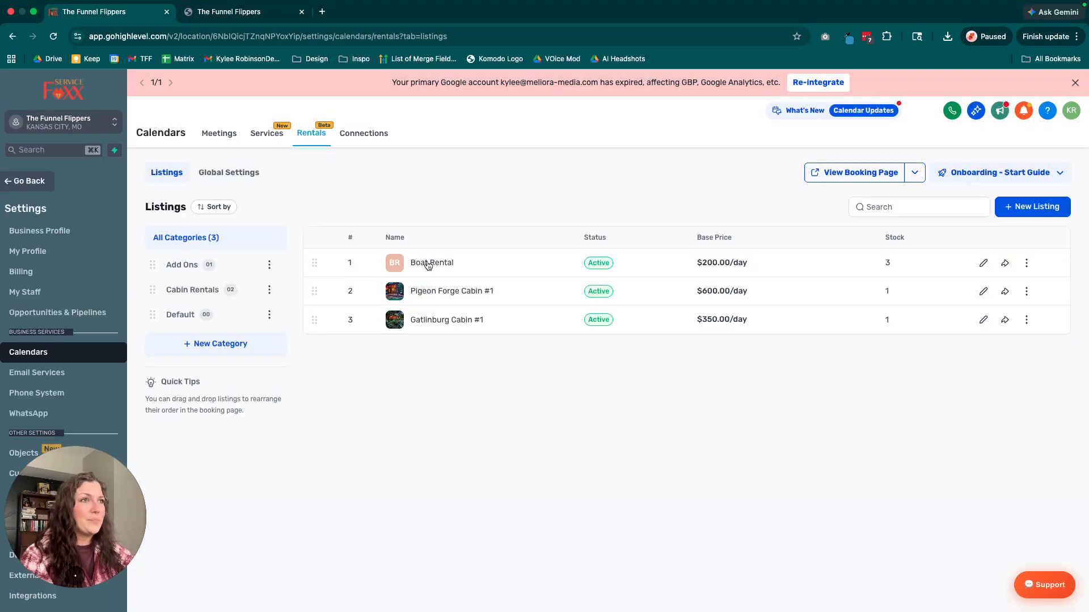
left_click(983, 262)
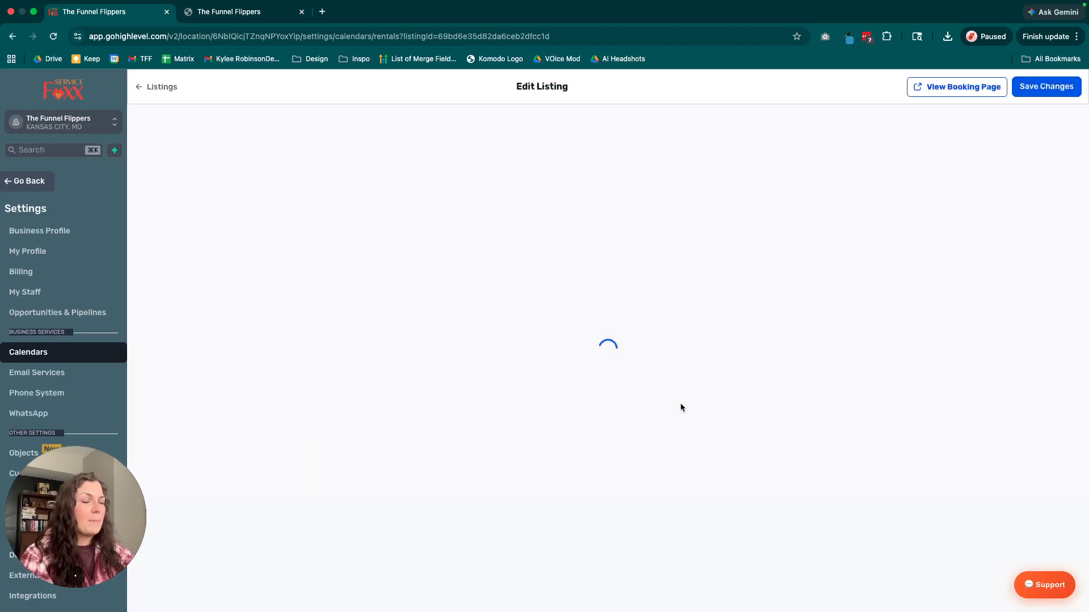
left_click(621, 234)
left_click(679, 271)
left_click(343, 525)
left_click(1005, 449)
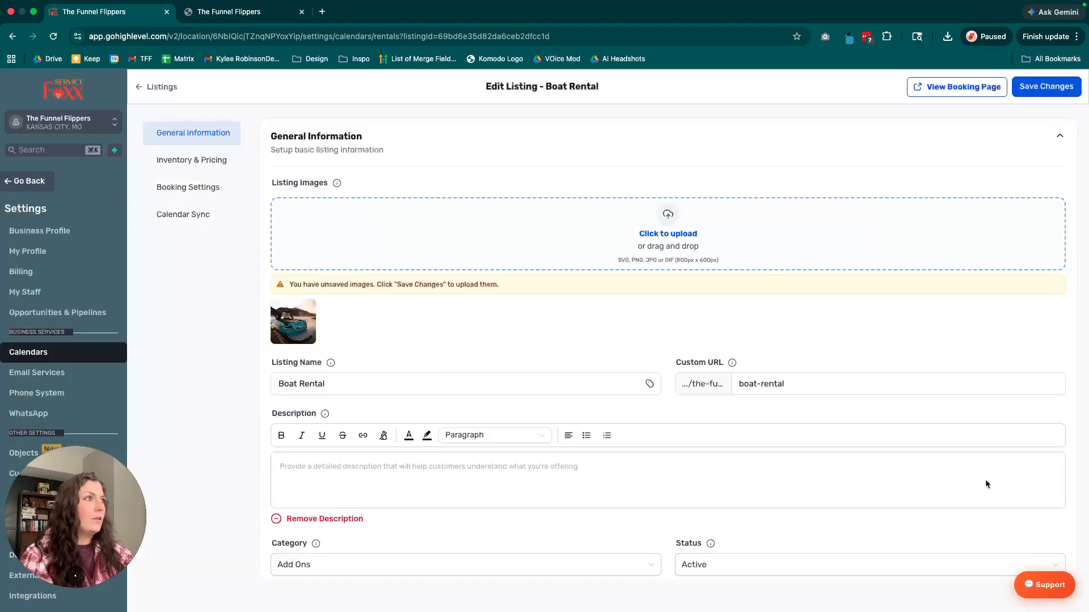
left_click(1041, 87)
left_click(151, 87)
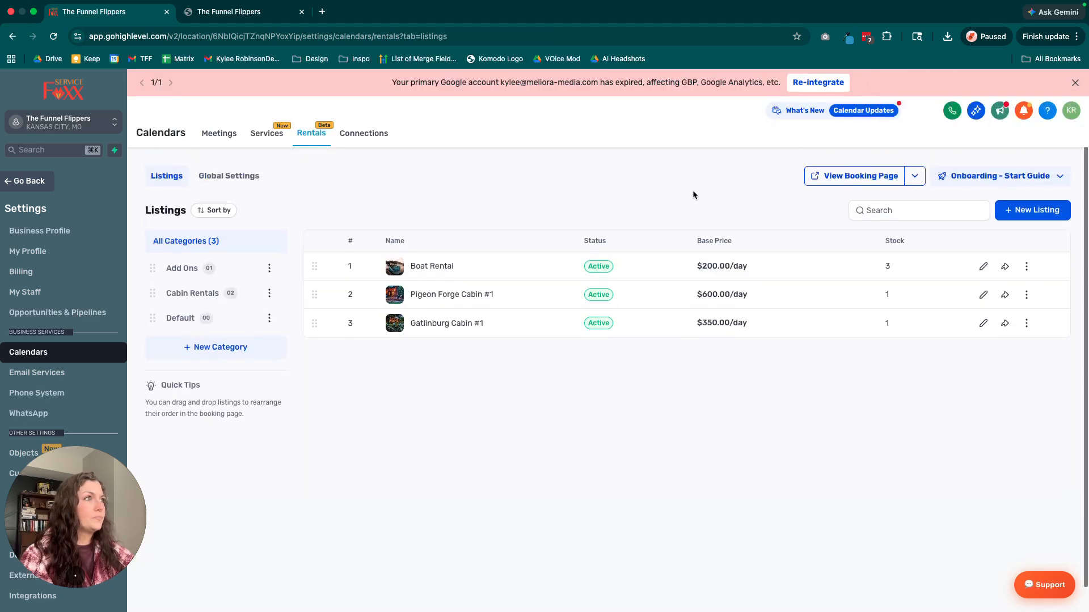
View the updated booking page and try the listing sort by price, low to high and high to low.
left_click(854, 178)
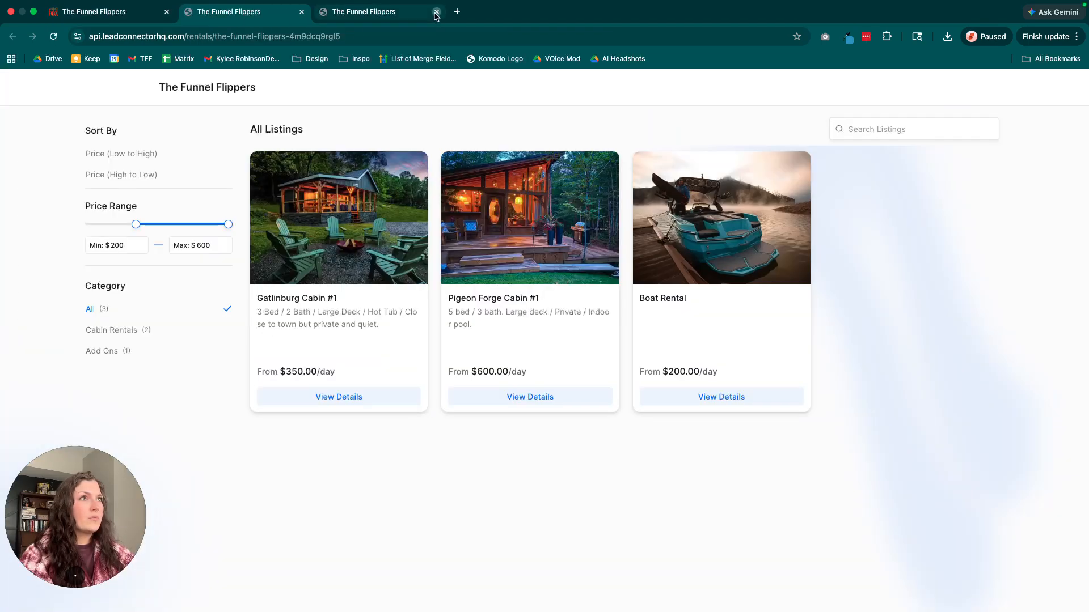
left_click(437, 11)
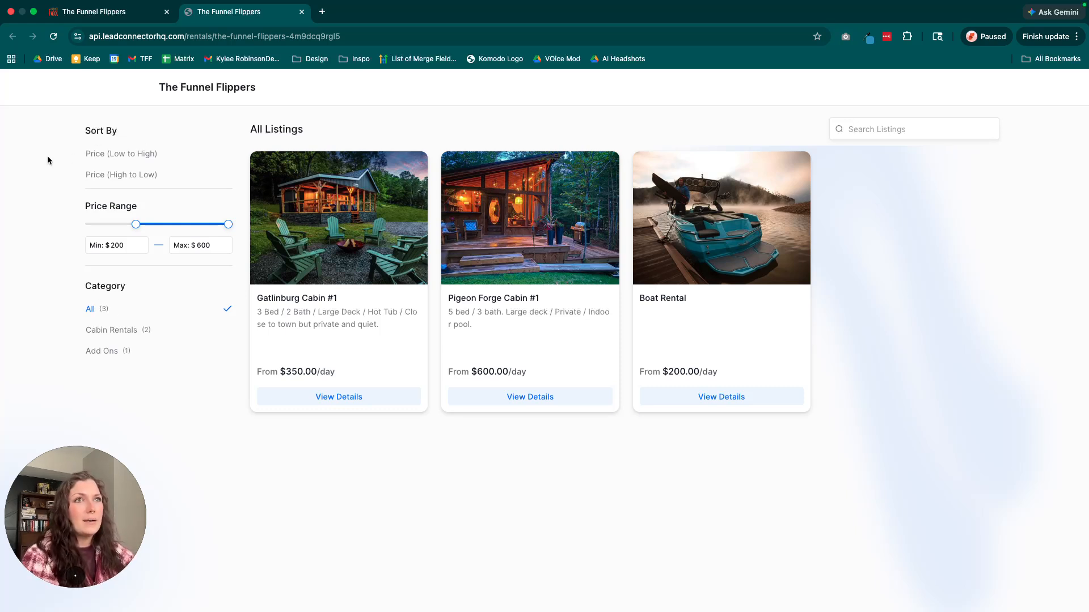
left_click(124, 155)
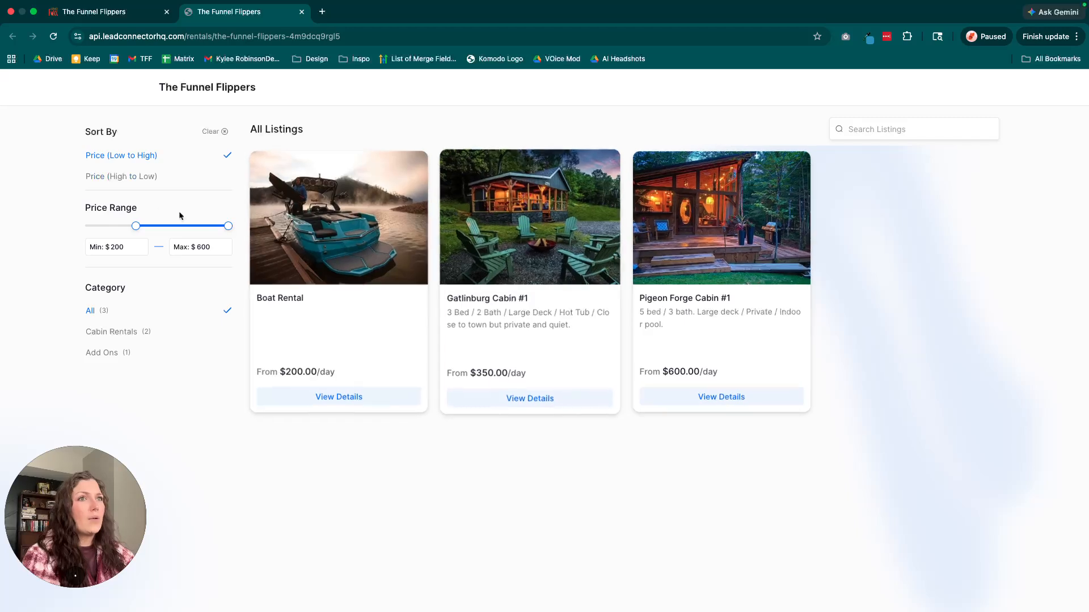
left_click(141, 177)
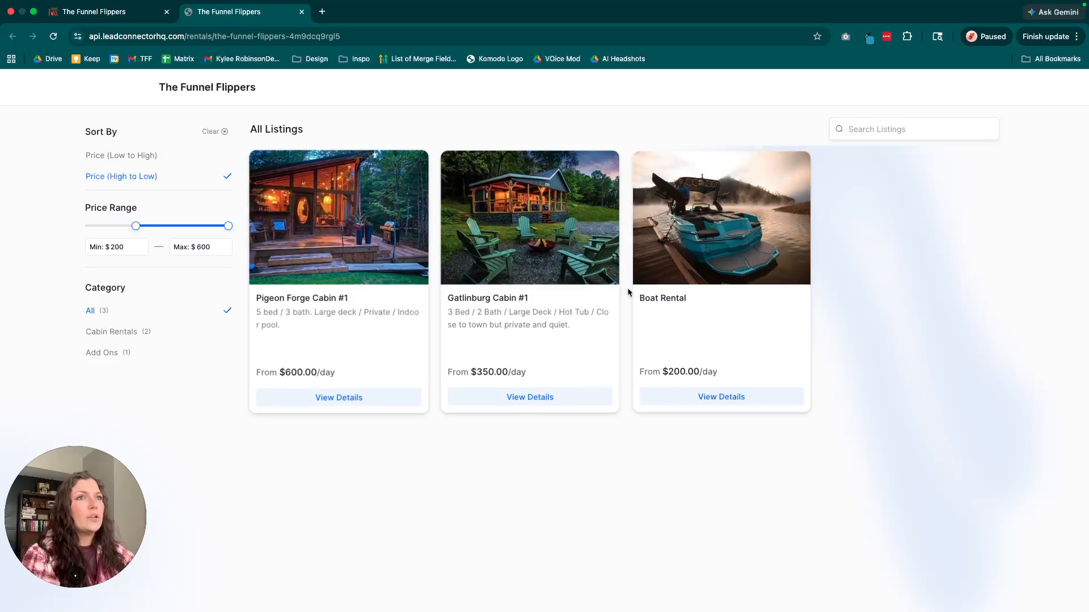
mouse_move(228, 226)
left_mouse_down()
mouse_move(177, 228)
mouse_move(231, 229)
left_mouse_up()
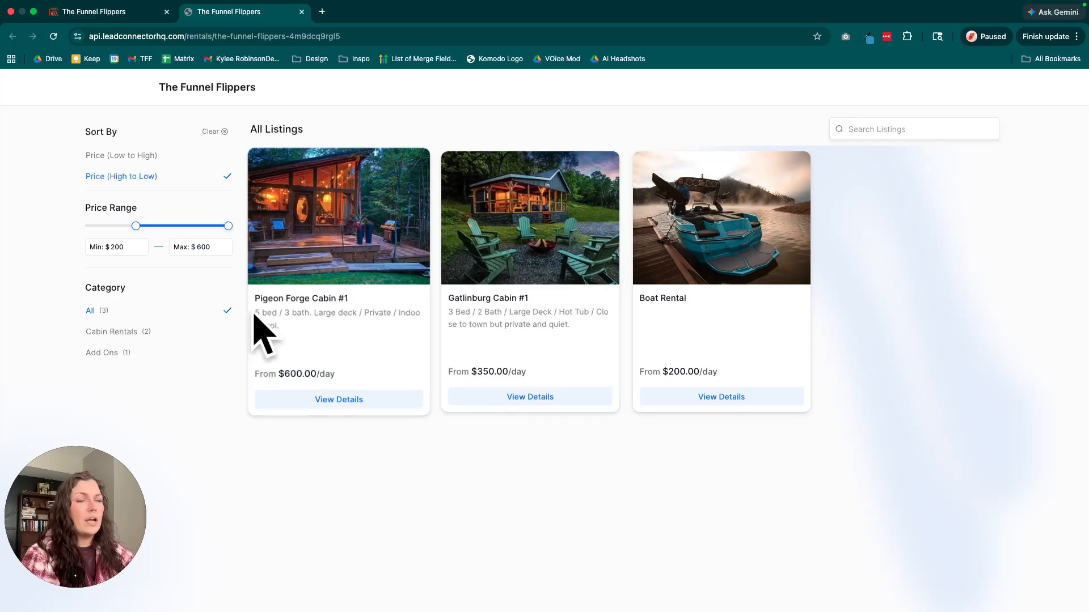
Filter the booking page's listings by the Cabin Rentals and Add Ons categories, and return to showing all listings.
left_click(99, 333)
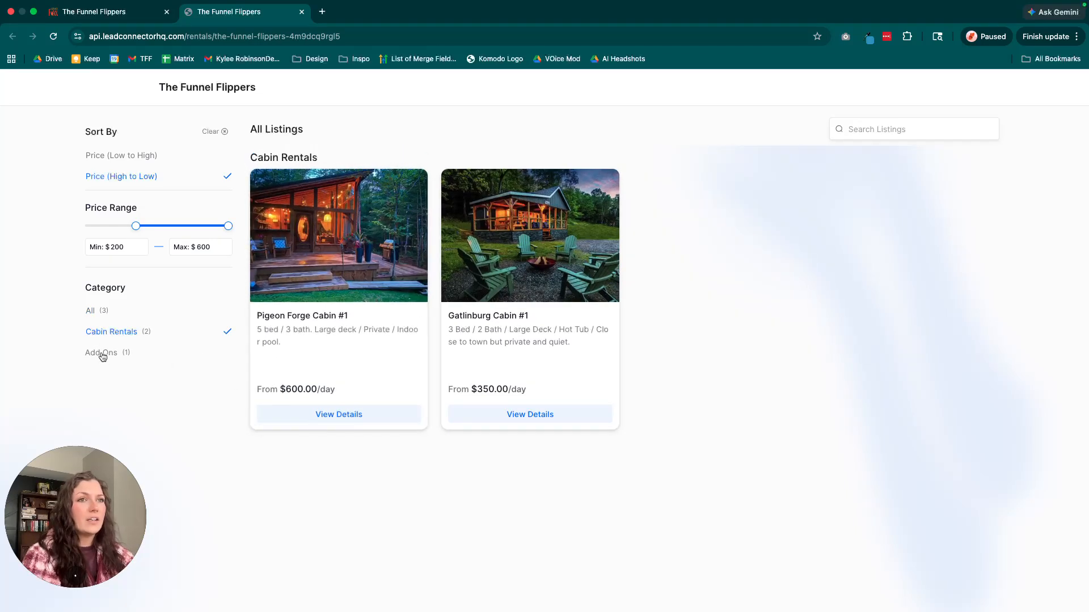
left_click(102, 353)
left_click(103, 327)
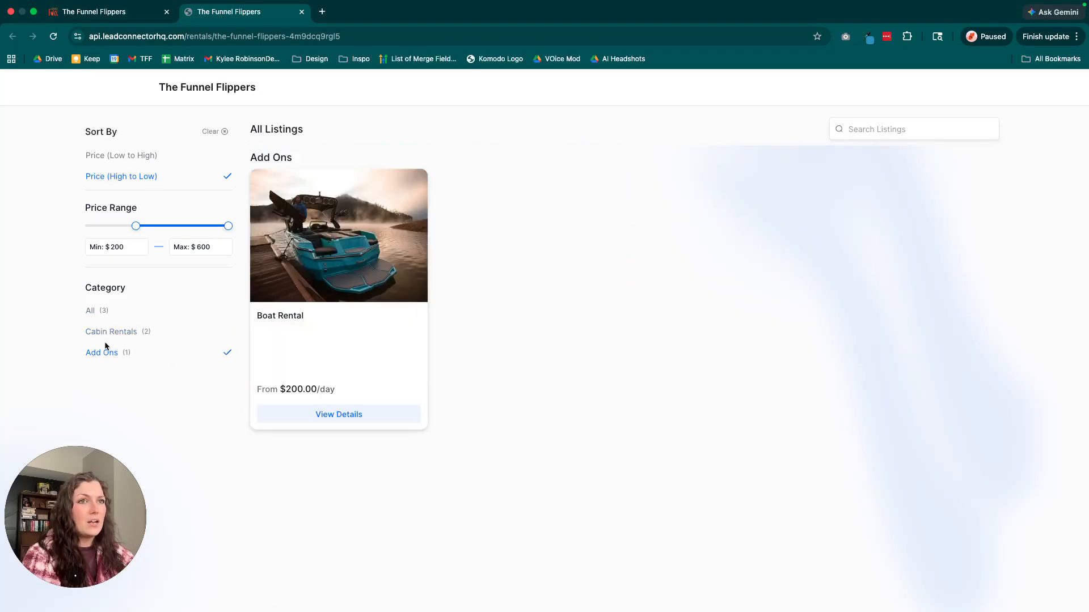
left_click(106, 353)
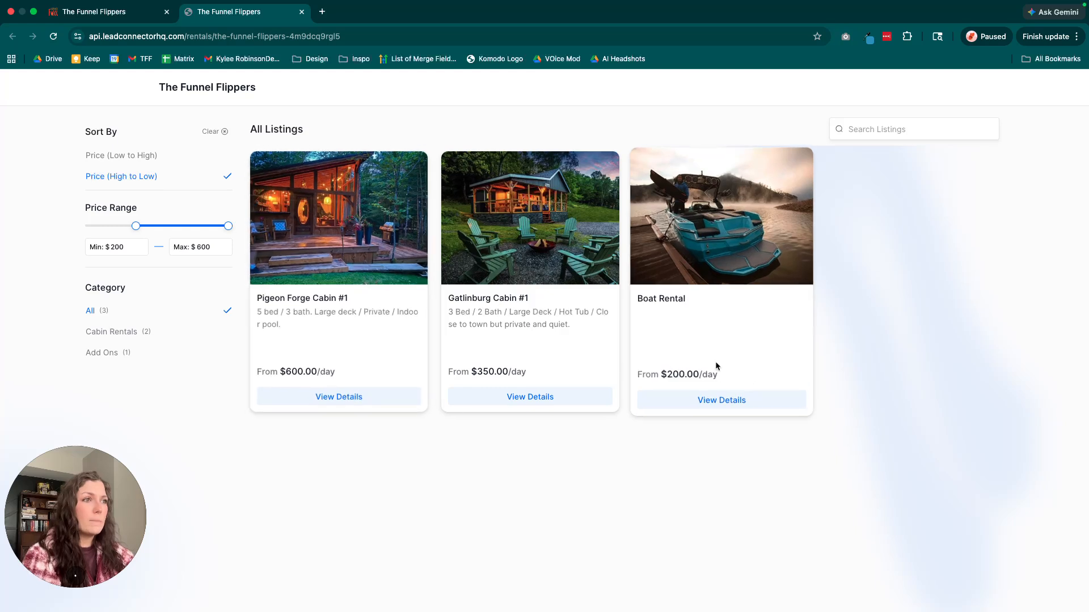
Open Pigeon Forge Cabin #1's details, read its description, and set the booking dates from Apr 6 to Apr 13, 2026.
left_click(419, 399)
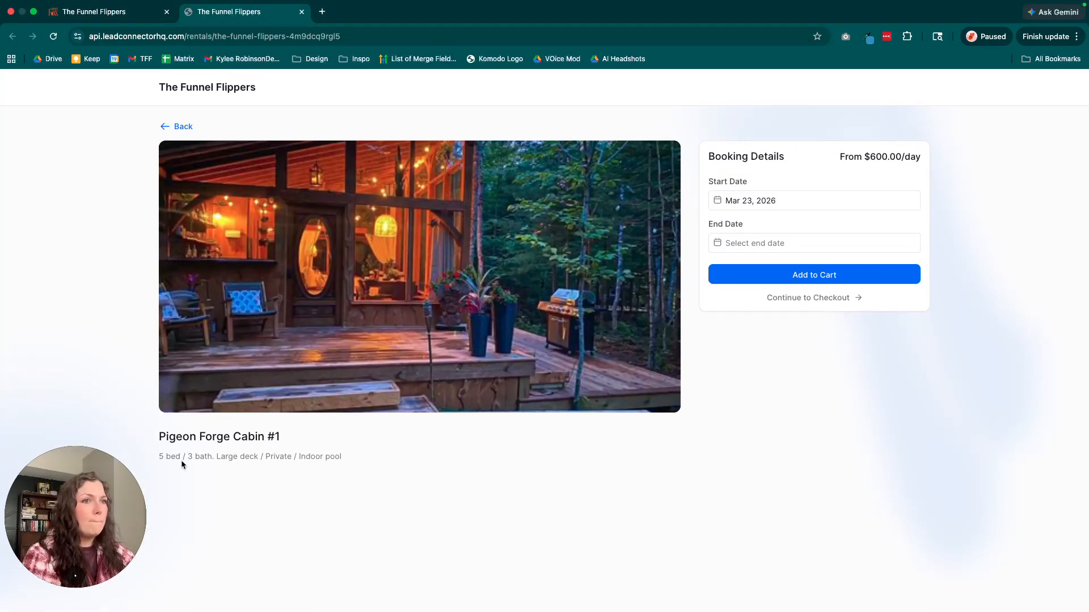
left_click_drag(160, 456, 381, 461)
left_click(382, 458)
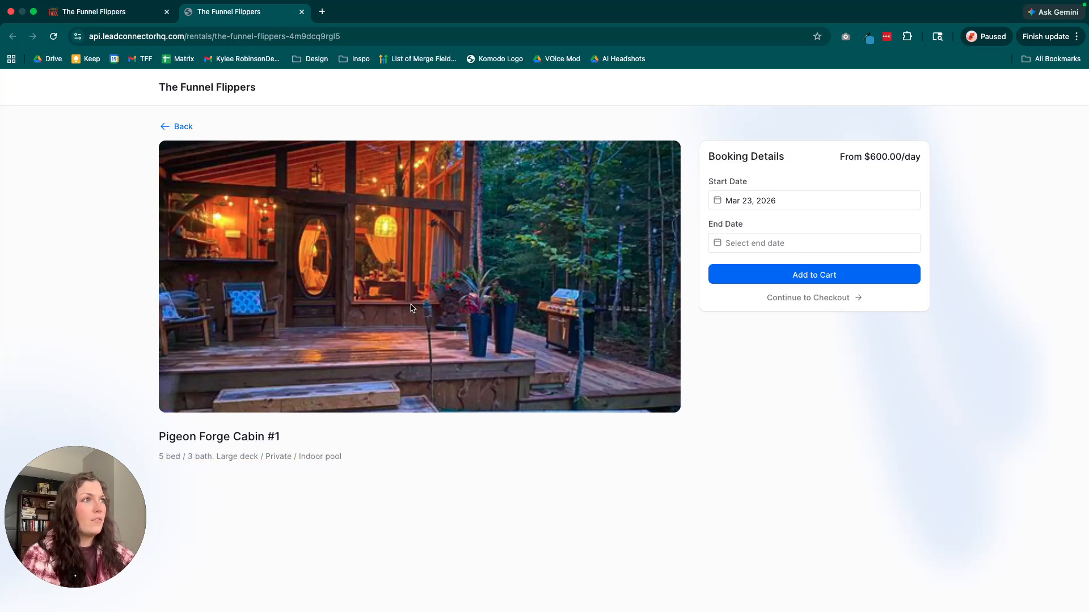
left_click(718, 202)
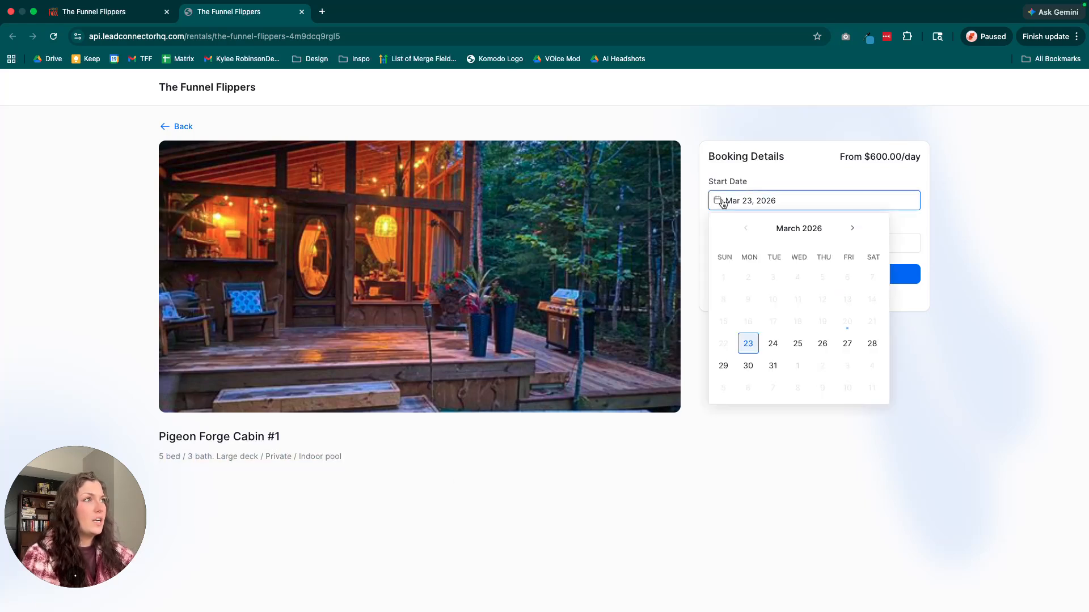
left_click(852, 228)
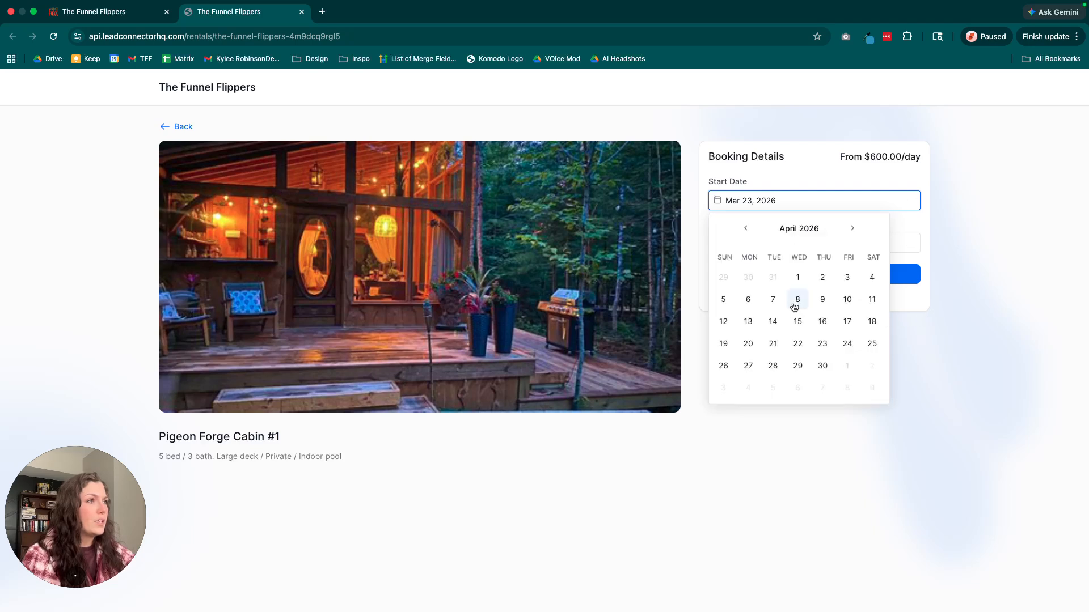
left_click(747, 300)
left_click(720, 244)
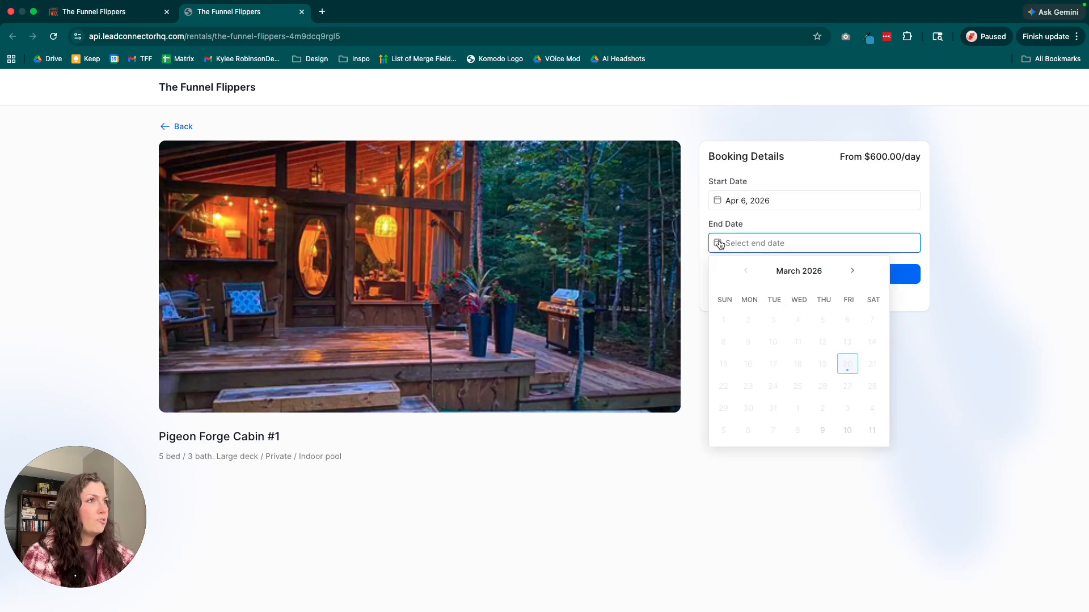
left_click(861, 273)
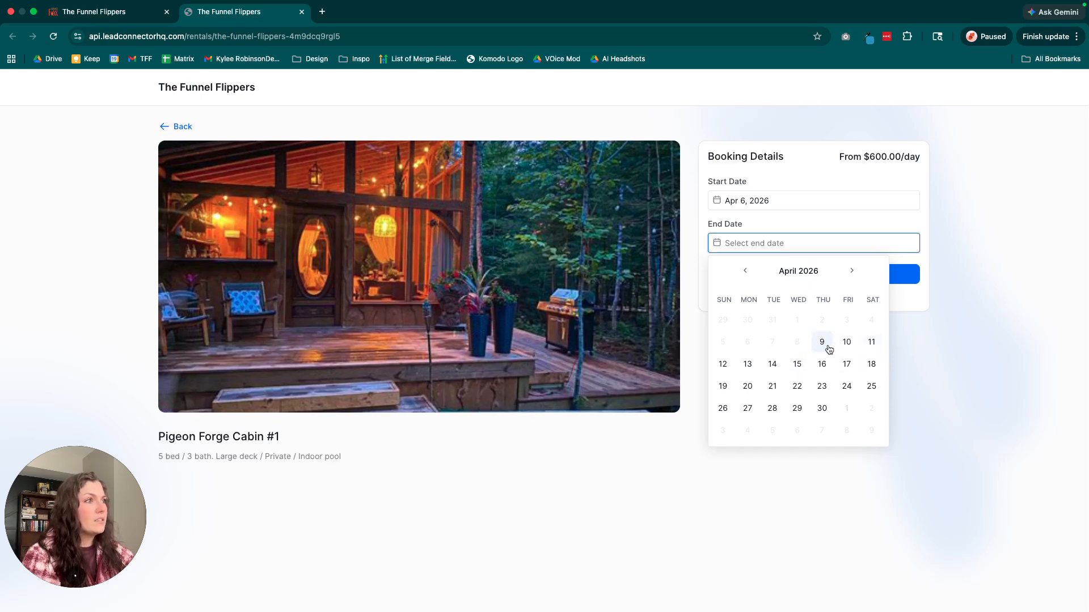
left_click(748, 364)
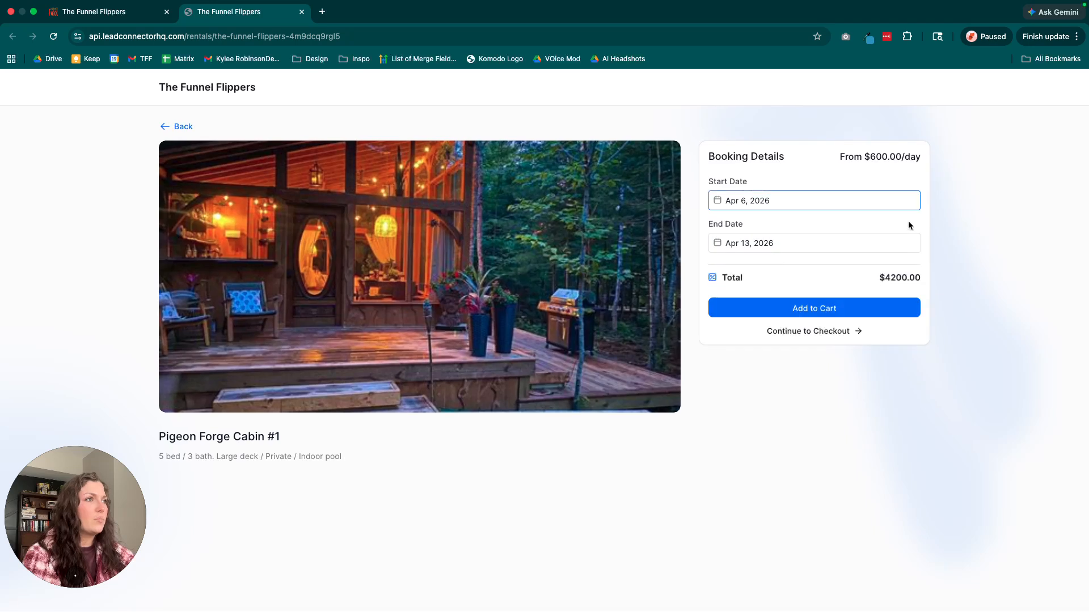
Add the cabin booking to the cart and go from its booking summary back to the listings to add more.
left_click(887, 301)
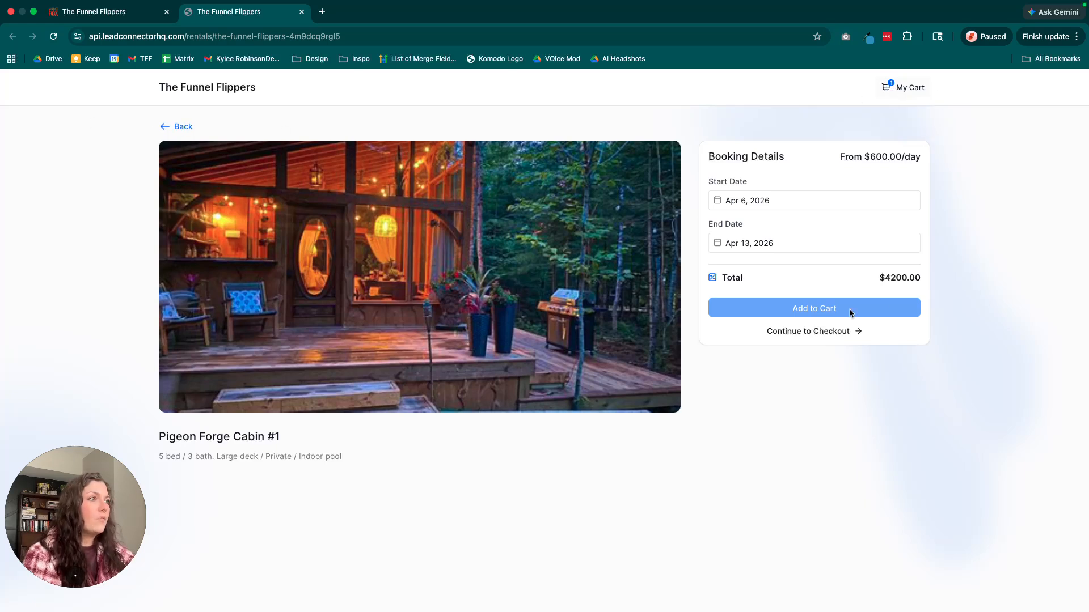
left_click(842, 332)
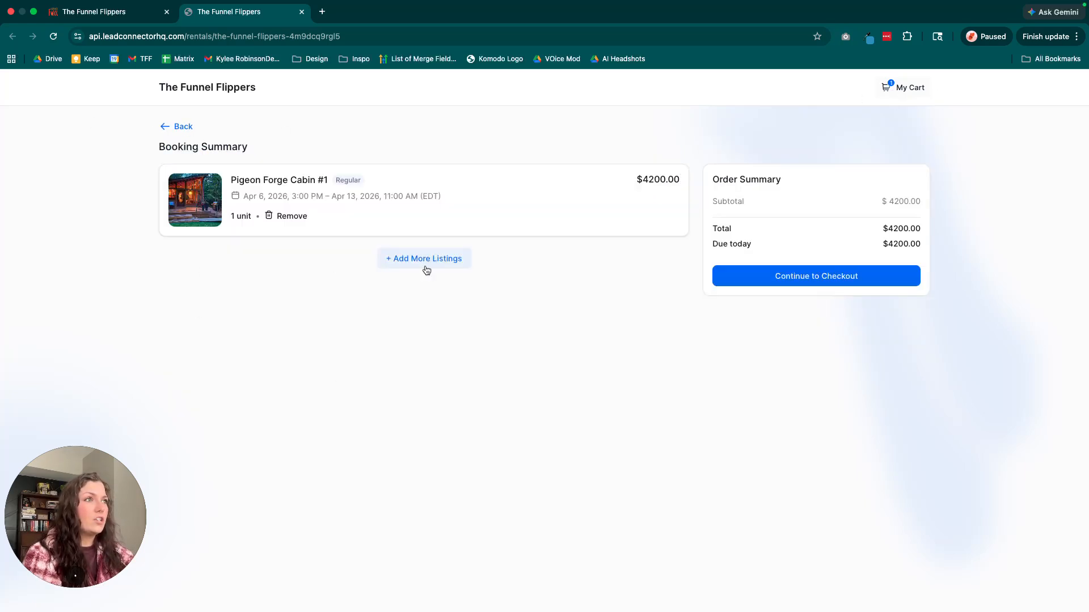
left_click(427, 270)
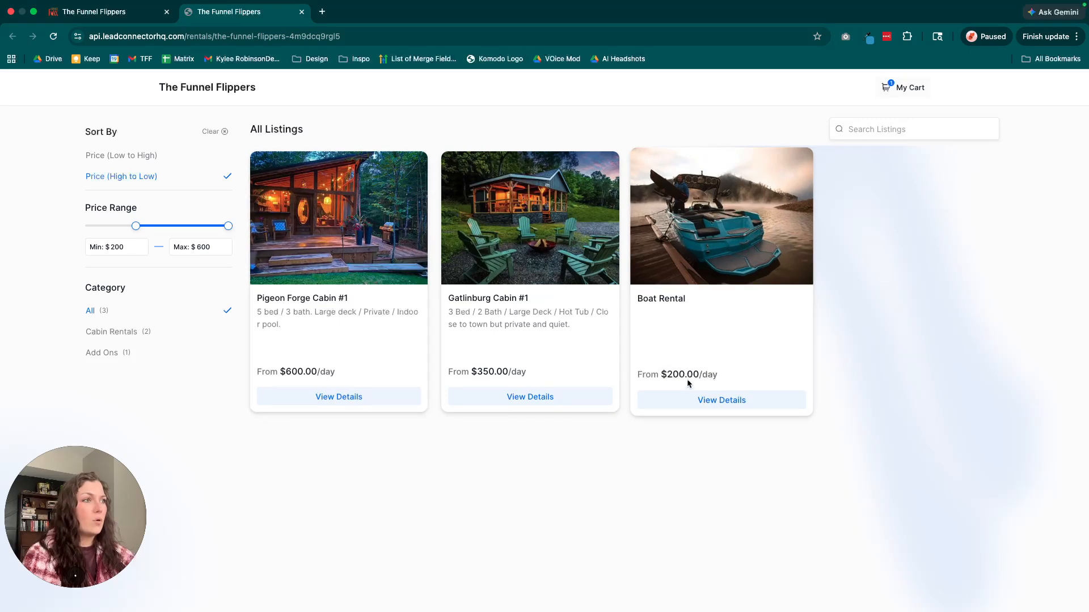
Open the Boat Rental listing and set its booking dates from Apr 12 to Apr 13, 2026.
left_click(720, 398)
left_click(850, 201)
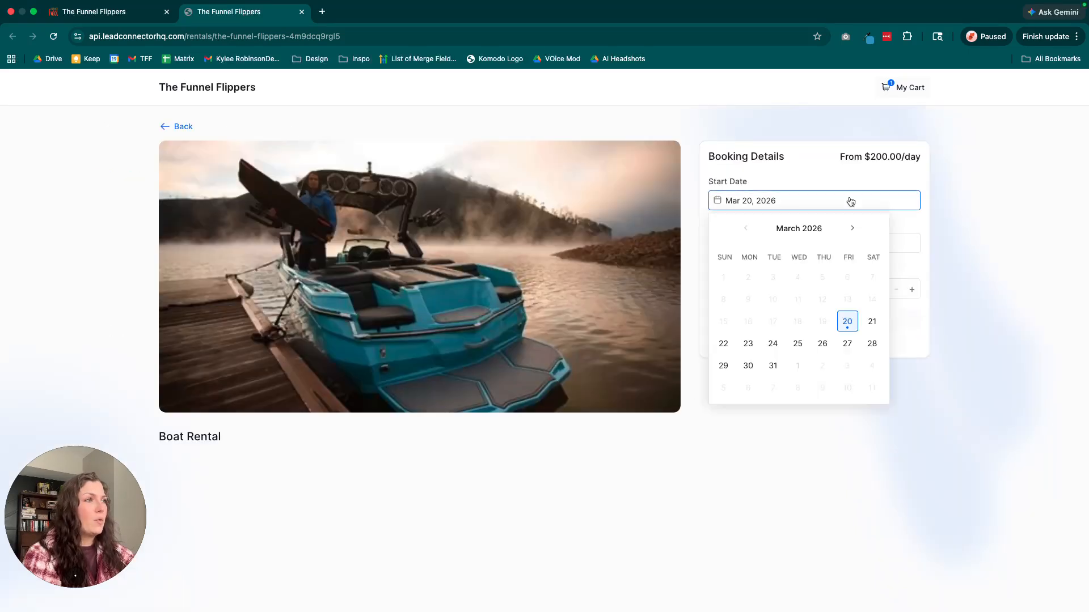
left_click(851, 228)
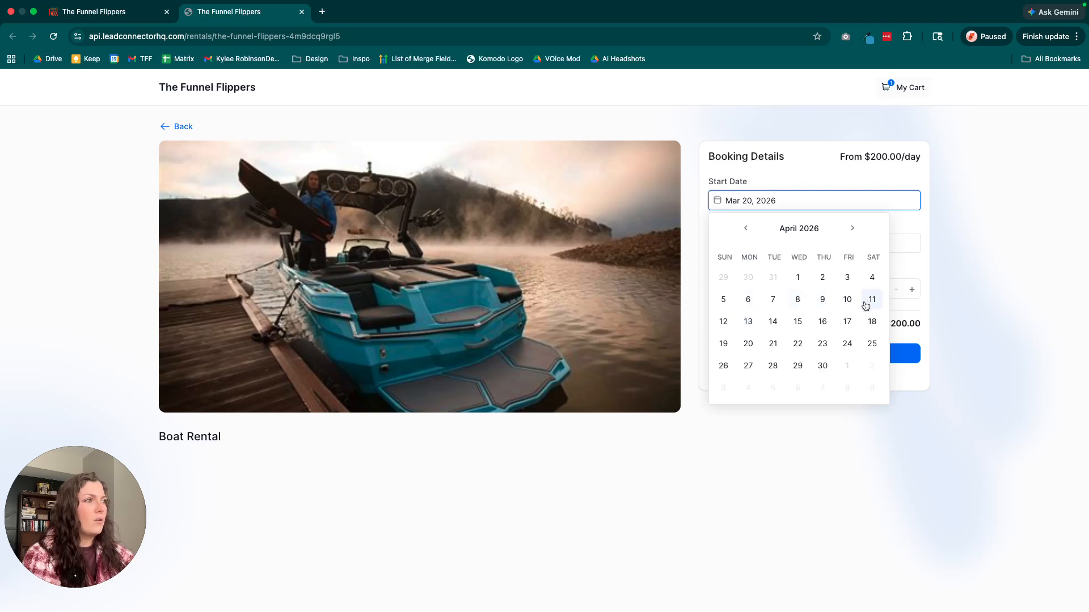
left_click(723, 322)
left_click(753, 243)
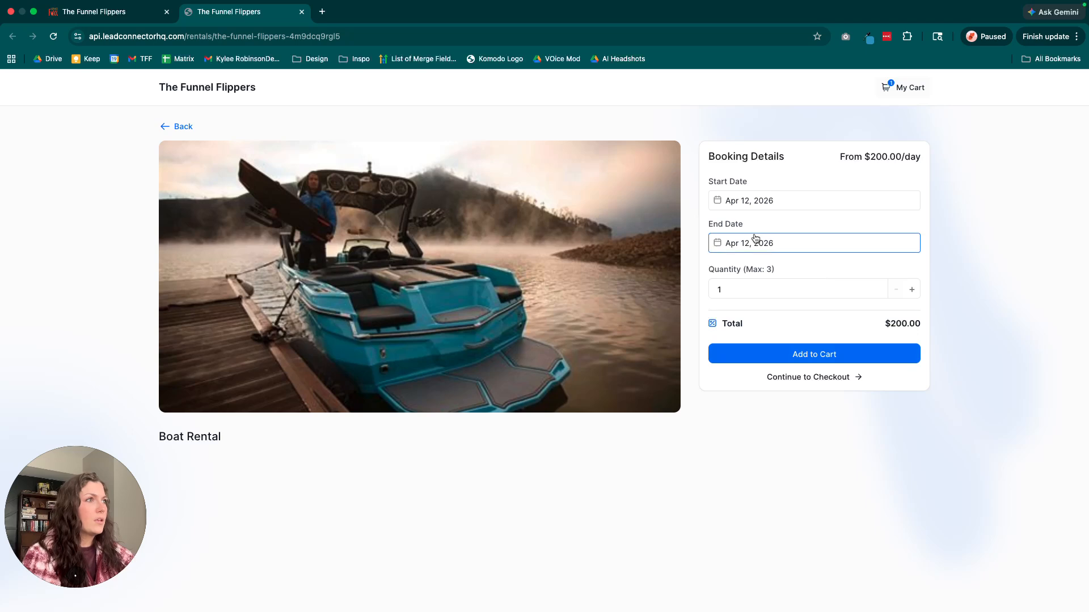
left_click(748, 365)
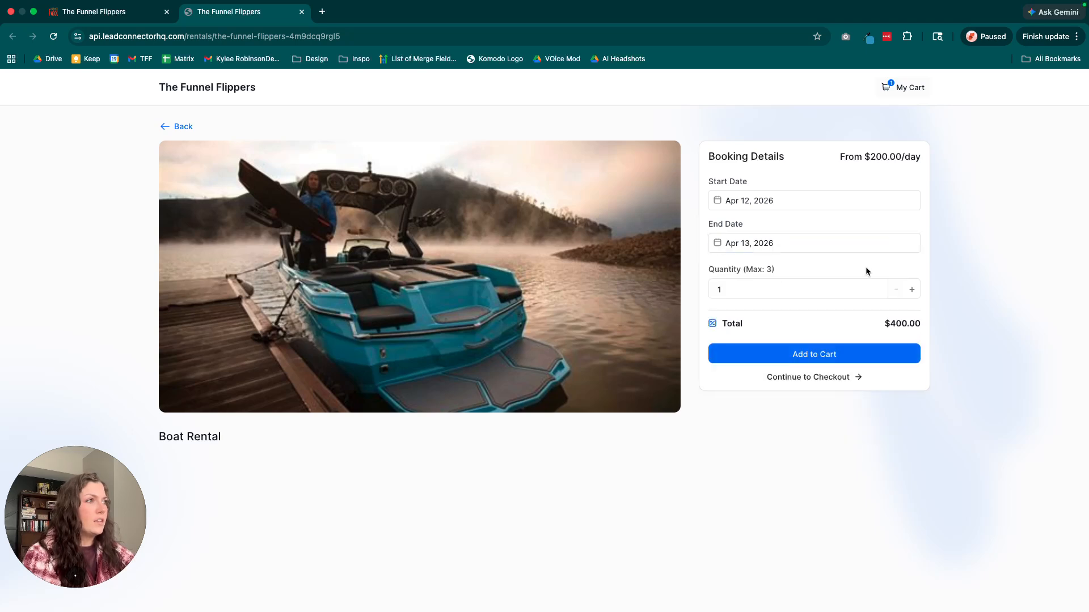
Set the boat quantity to 2, check the discounted total, and add the rental to the cart, continuing to the booking summary.
left_click_drag(921, 323, 909, 323)
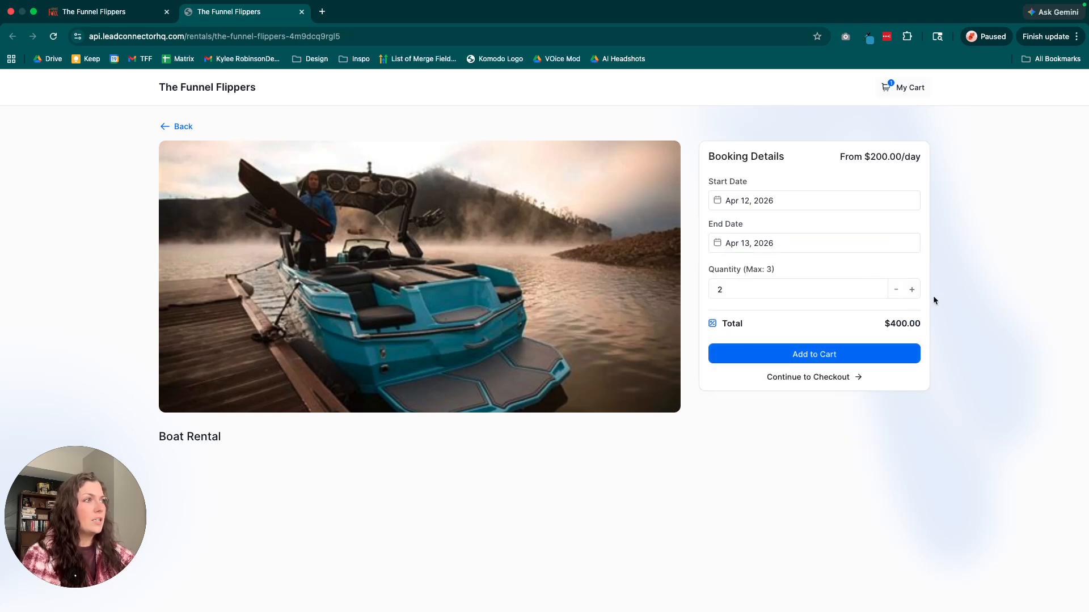
left_click_drag(832, 332, 924, 324)
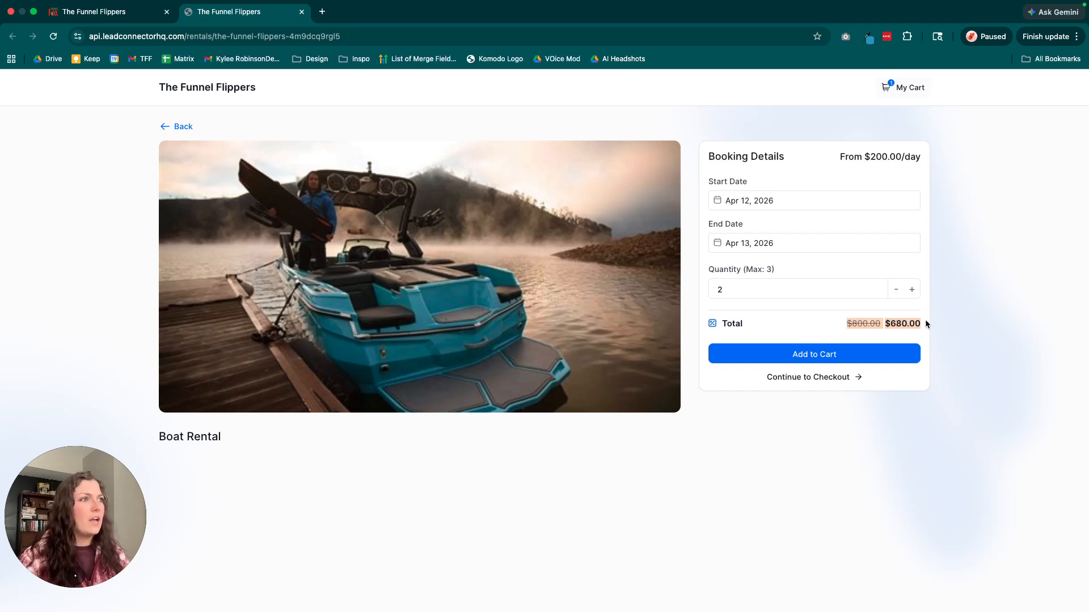
left_click(933, 322)
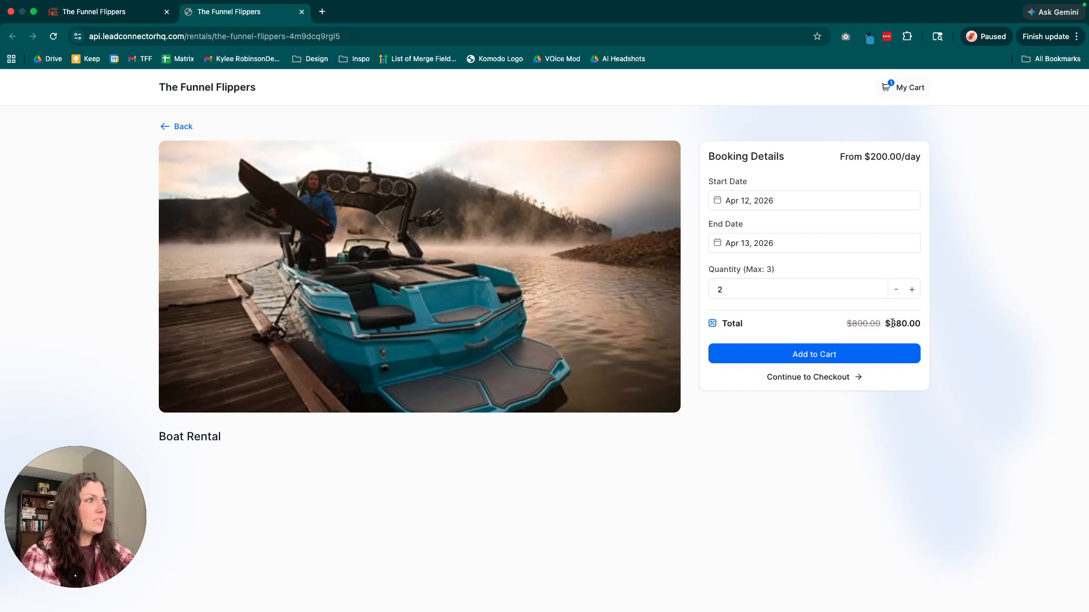
left_click_drag(887, 326, 932, 329)
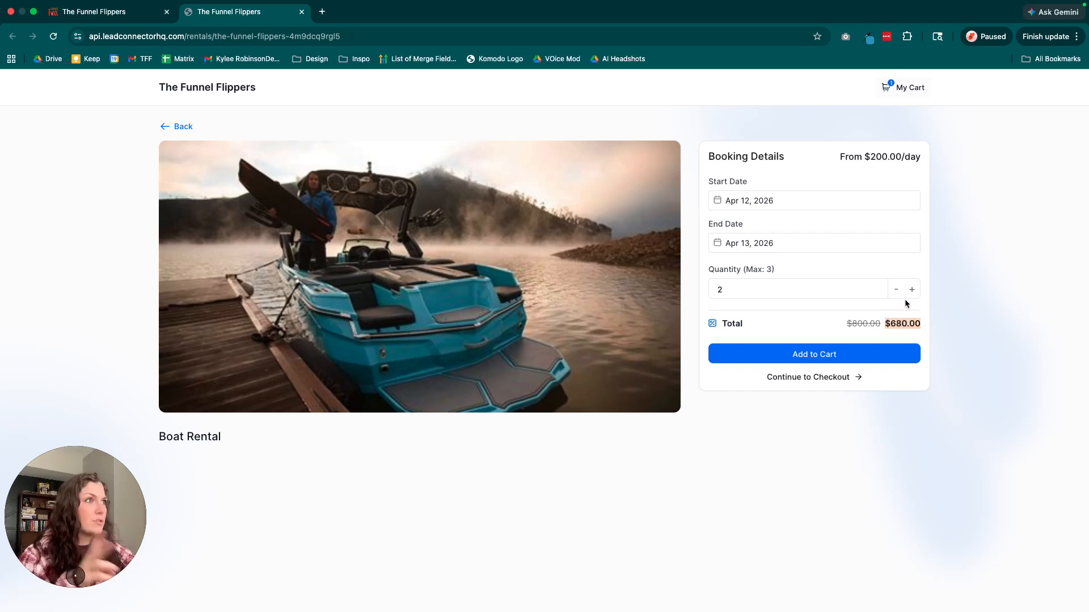
left_click(820, 357)
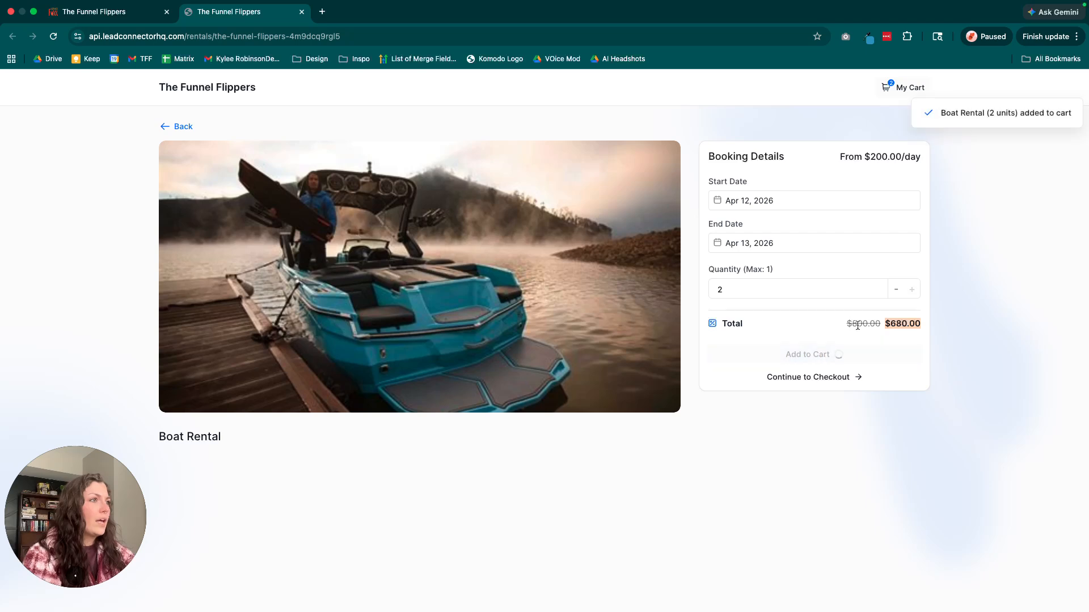
left_click(833, 378)
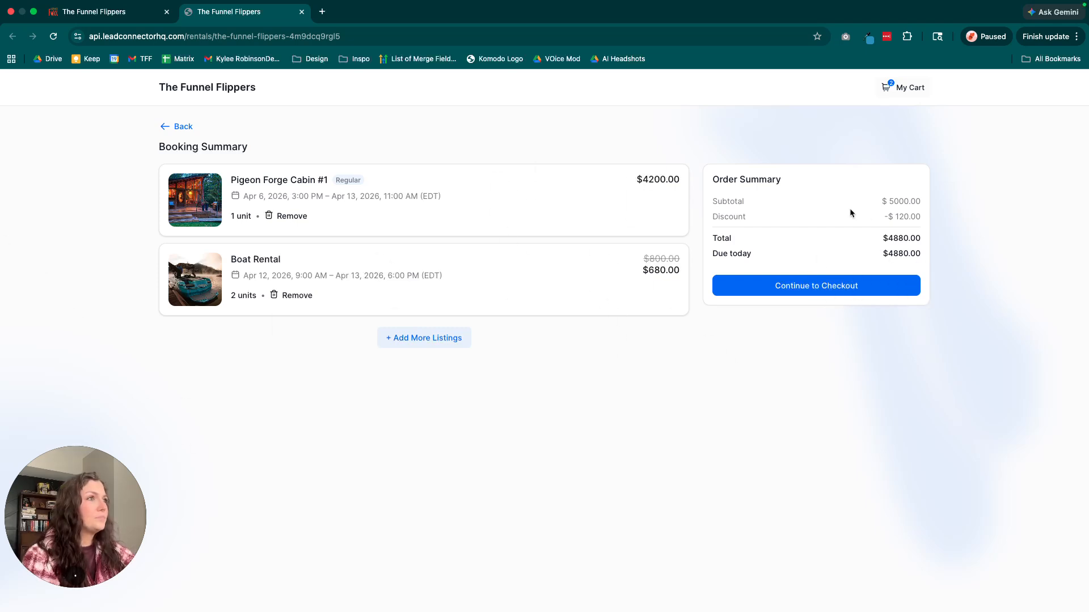
Review the order summary's subtotal, discount and amount due, and continue to the checkout form.
left_click_drag(713, 182, 931, 253)
left_click(718, 211)
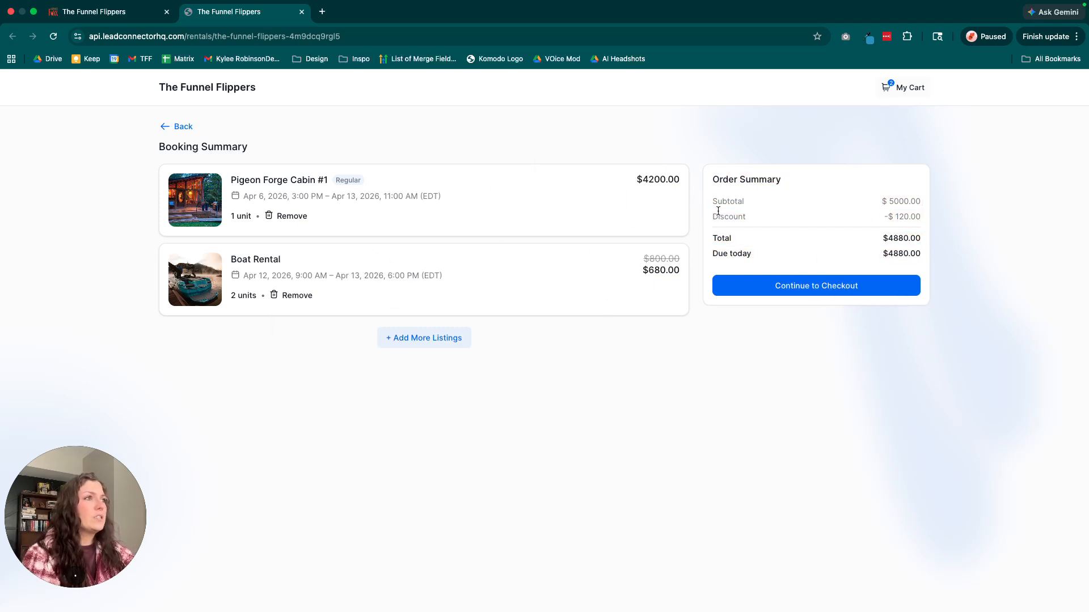
left_click_drag(712, 198, 924, 256)
left_click(743, 249)
left_click(830, 285)
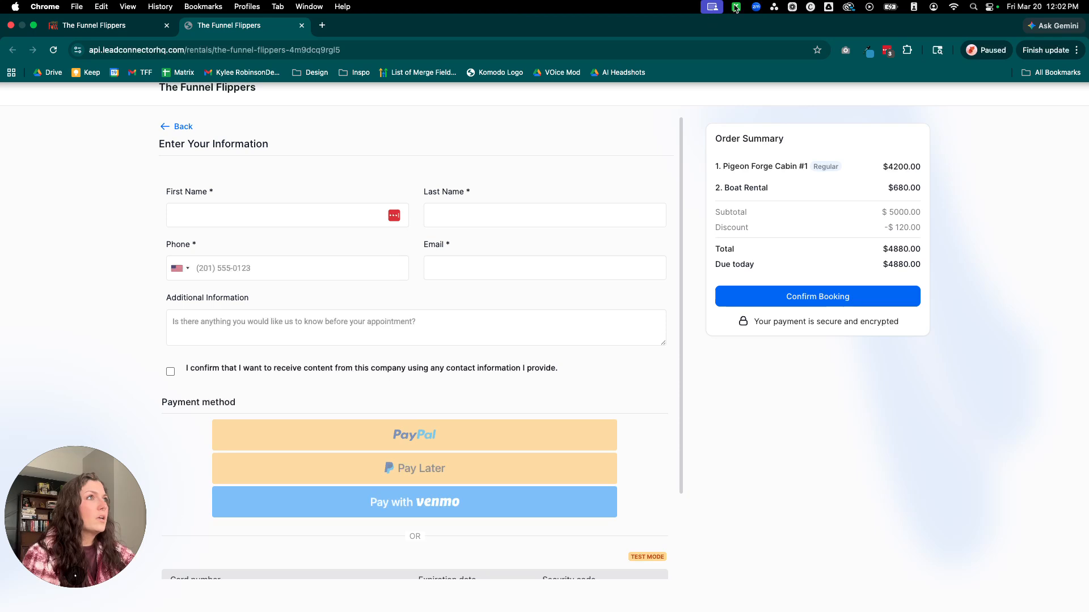
left_click(736, 7)
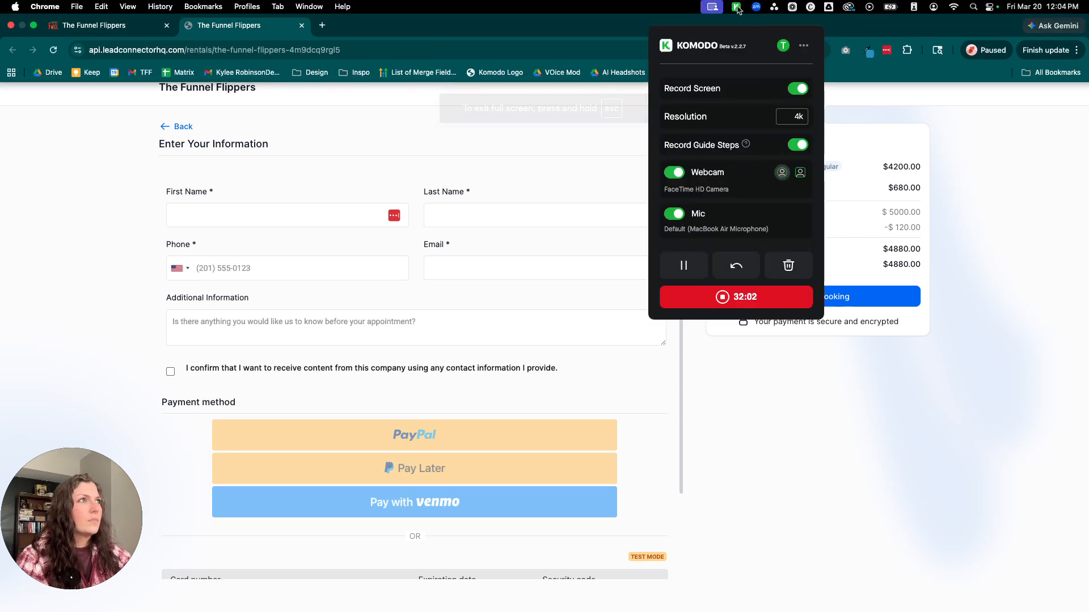
left_click(737, 9)
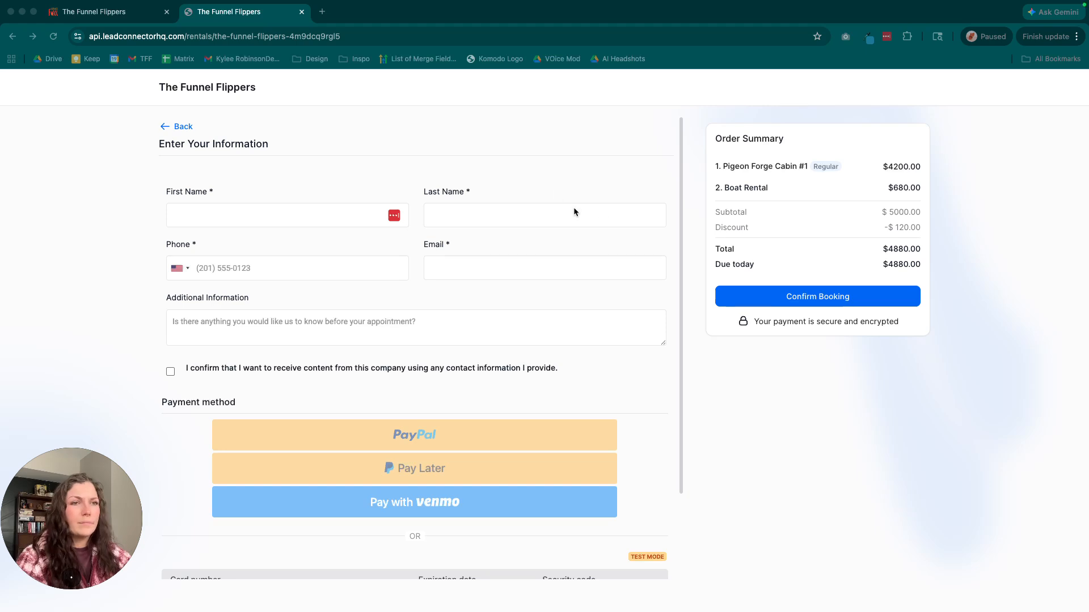
mouse_move(773, 8)
left_click(712, 7)
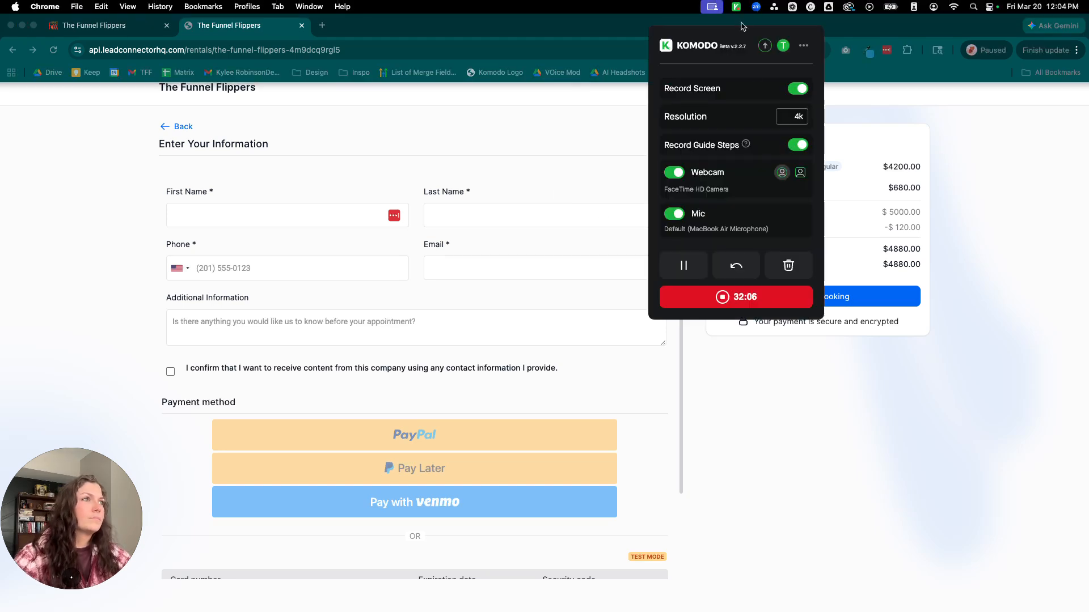
left_click(713, 6)
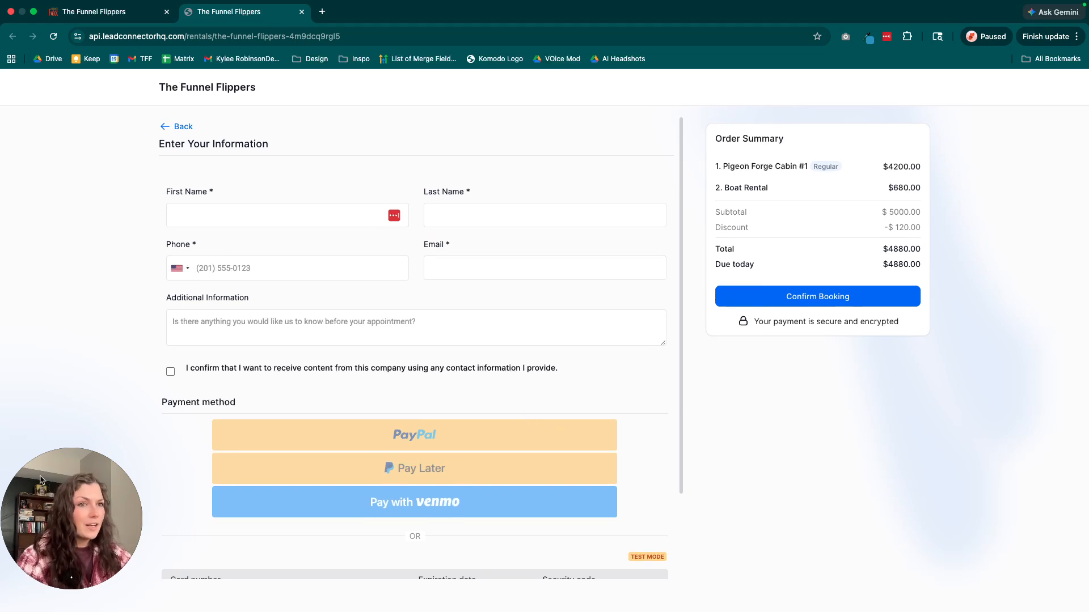
Fill in the customer's first and last name, e-mail and phone number, and consent to receiving content from the company.
left_click(232, 216)
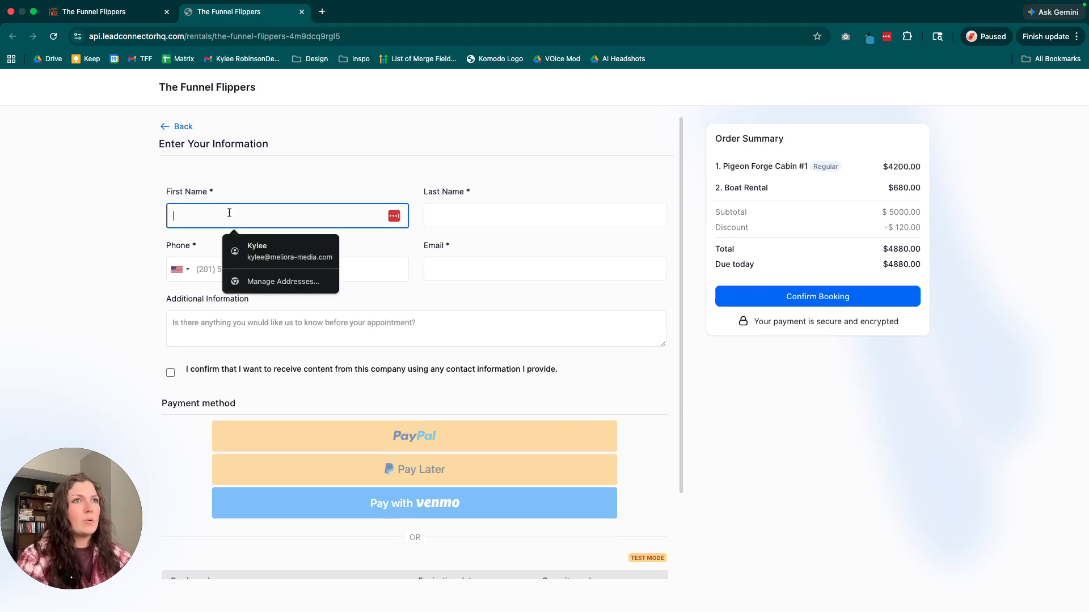
left_click(261, 245)
left_click(257, 274)
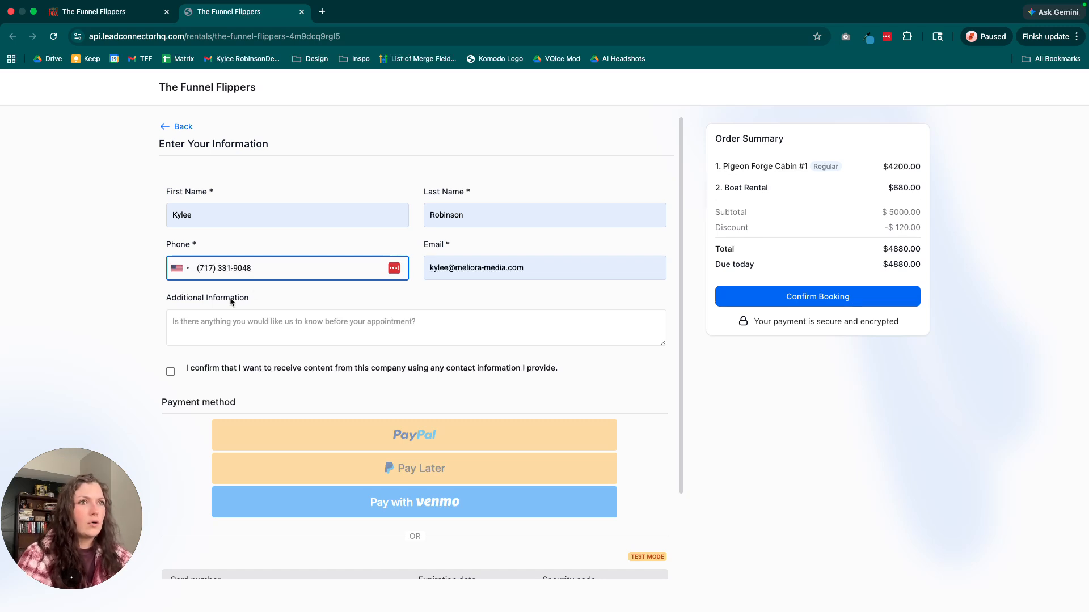
left_click(239, 326)
left_click(170, 372)
Enter the test card's number, expiration date, security code and ZIP code as the payment method.
scroll(308, 381, "down", 2)
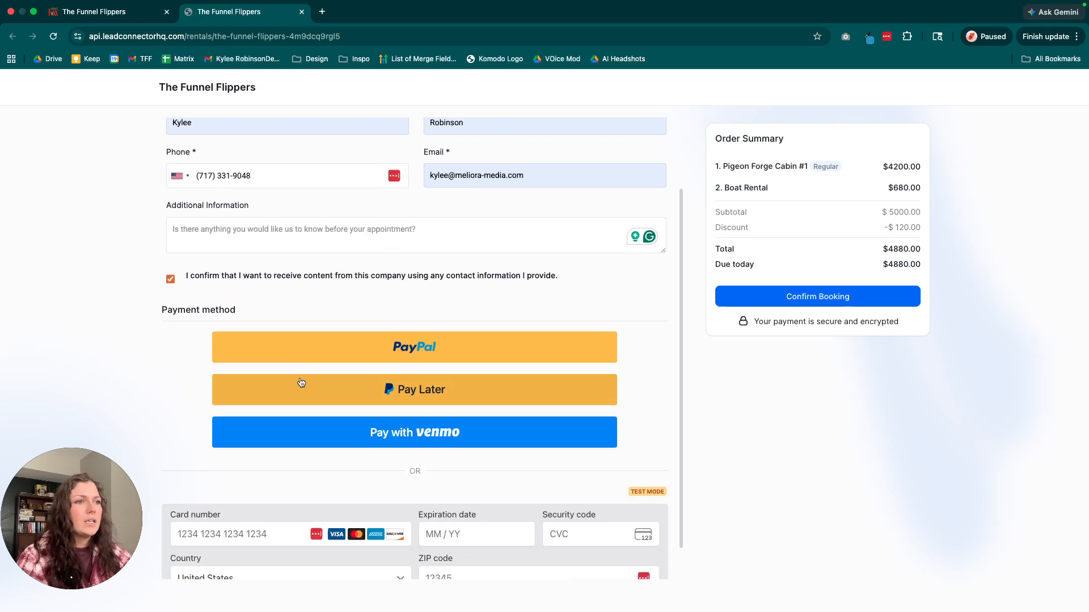
scroll(307, 384, "down", 1)
left_click(244, 494)
type("4242424242424242")
type("0828")
type("345")
type("1732")
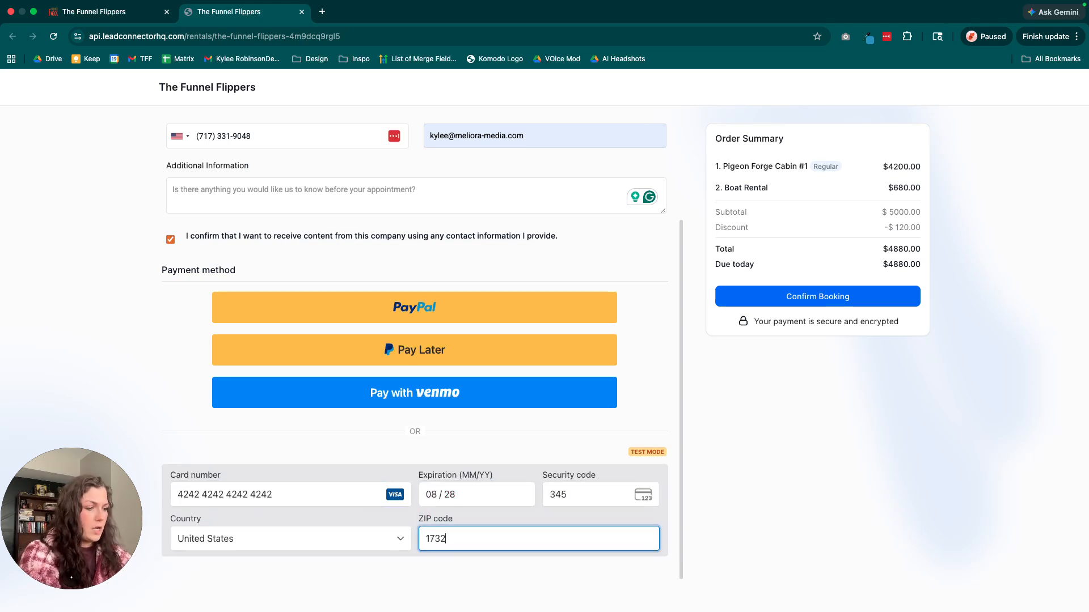
scroll(286, 429, "down", 1)
left_click(653, 397)
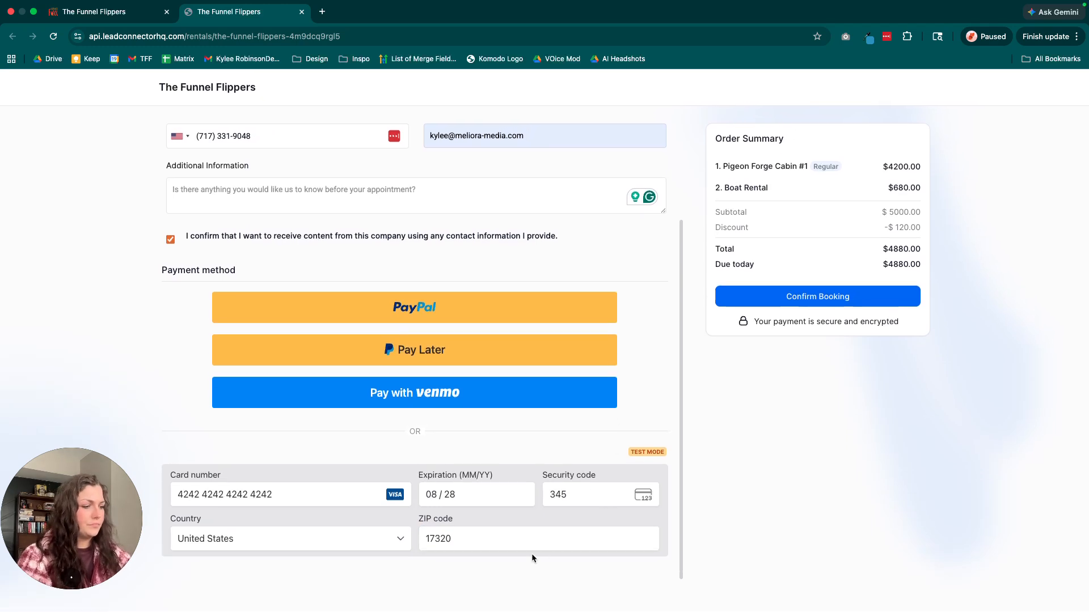
key("super+minus")
key("super+minus")
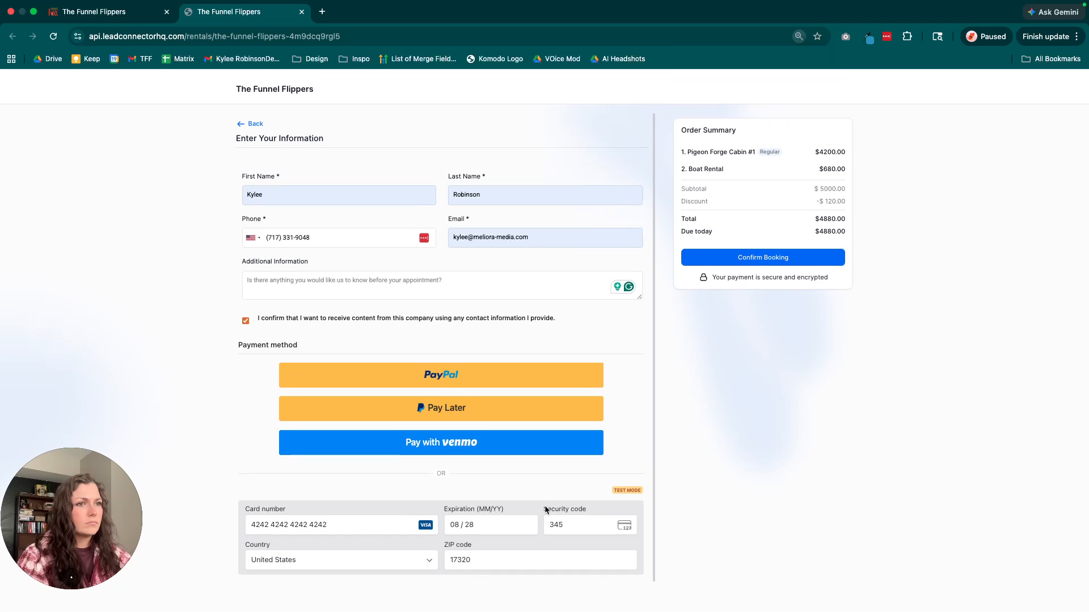
Confirm the test booking and review the total, Pigeon Forge Cabin #1 and Boat Rental details on the thank-you page.
left_click(755, 252)
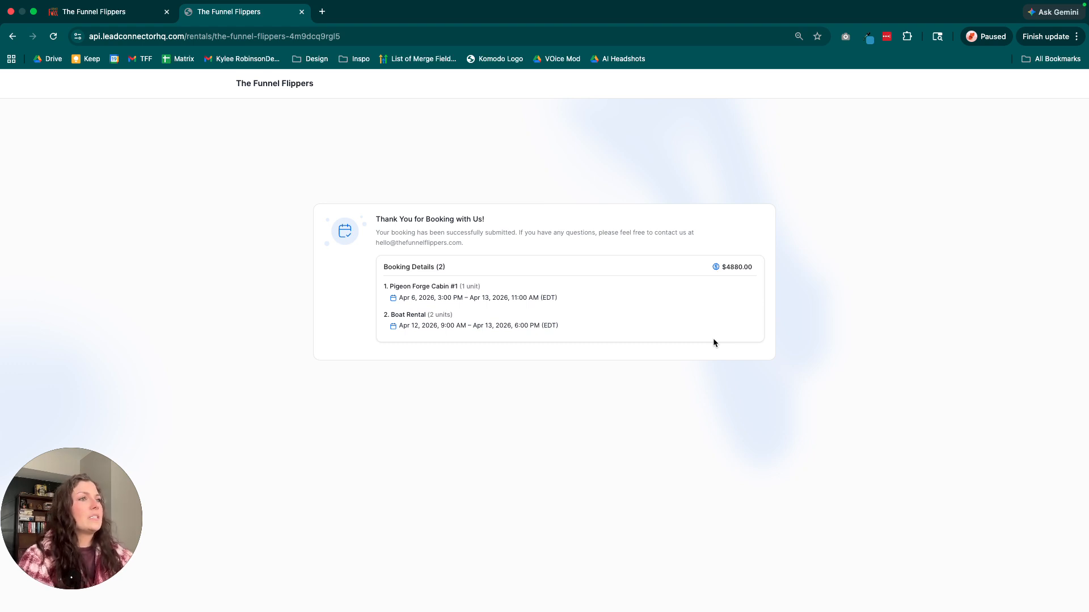
triple_click(577, 233)
left_click(578, 260)
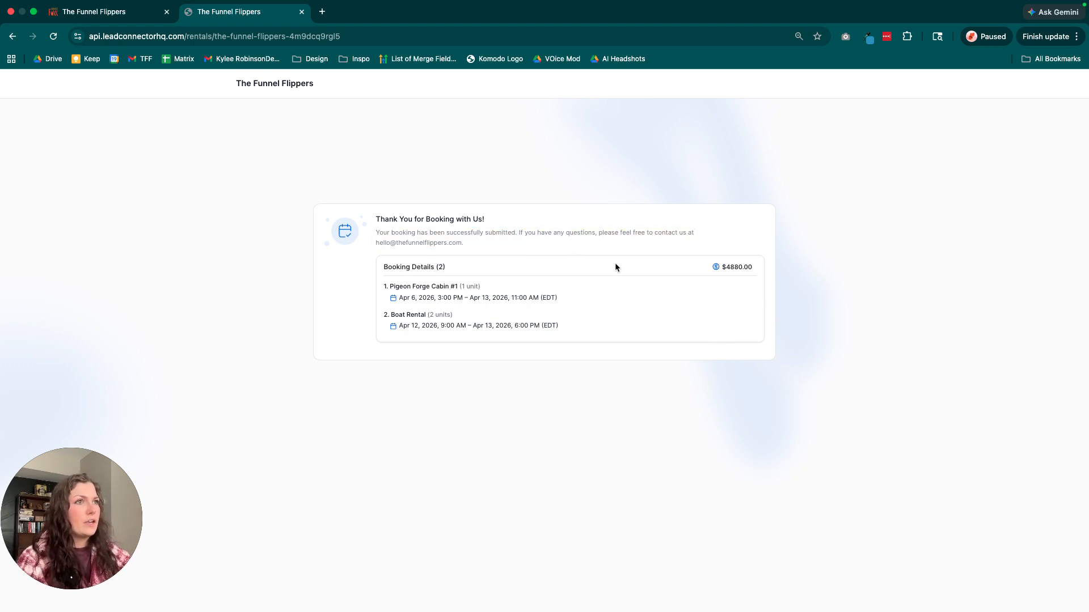
left_click_drag(715, 267, 750, 267)
left_click(453, 294)
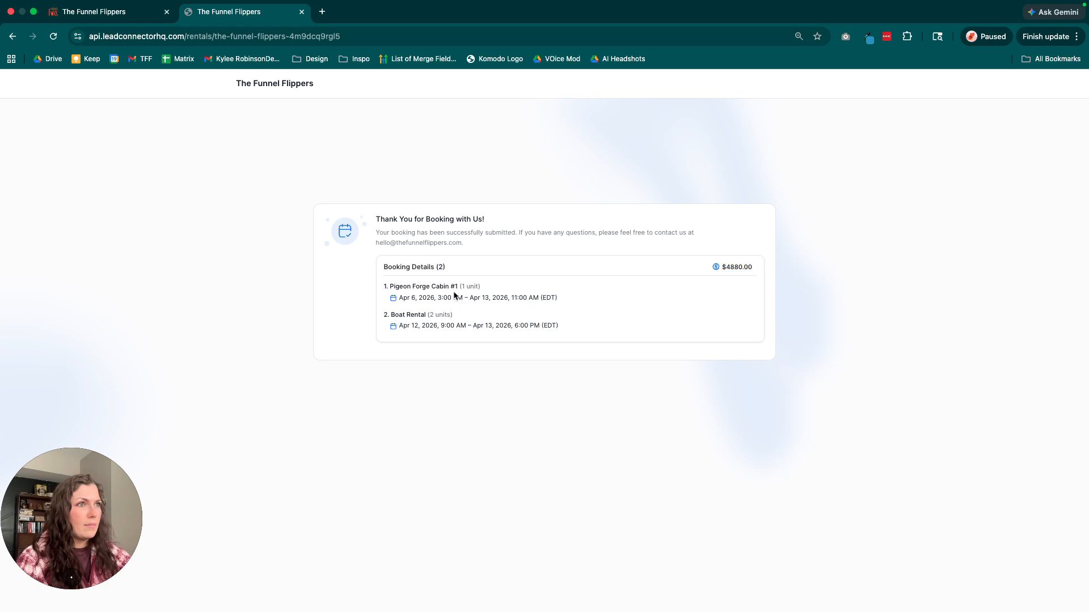
left_click_drag(383, 287, 323, 298)
left_click(299, 300)
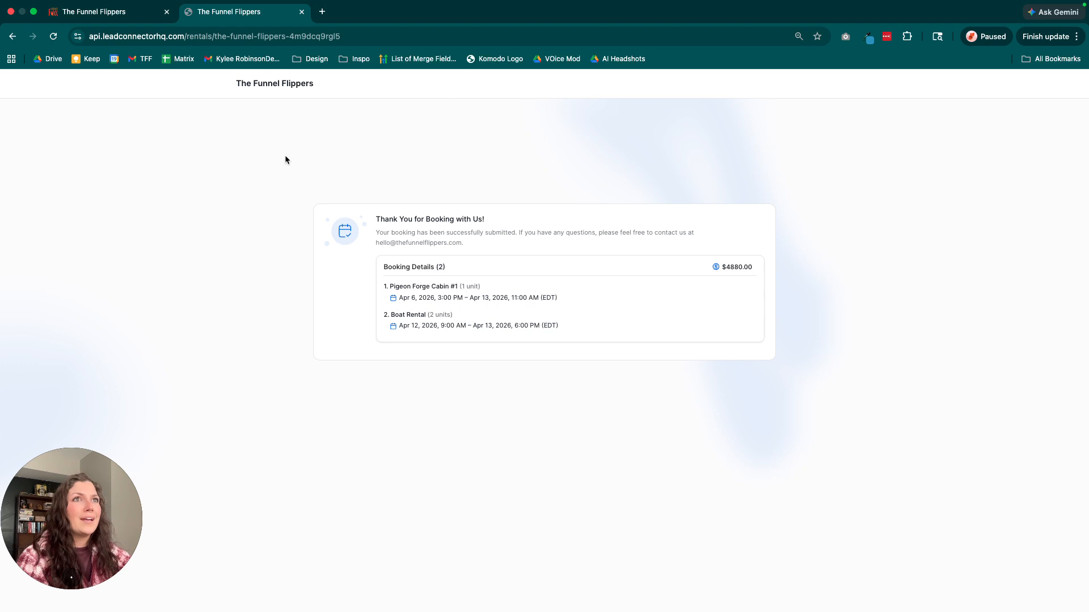
Reset the booking page's zoom to 100%, close that page and return to the rental listings.
left_click(798, 36)
left_click(801, 59)
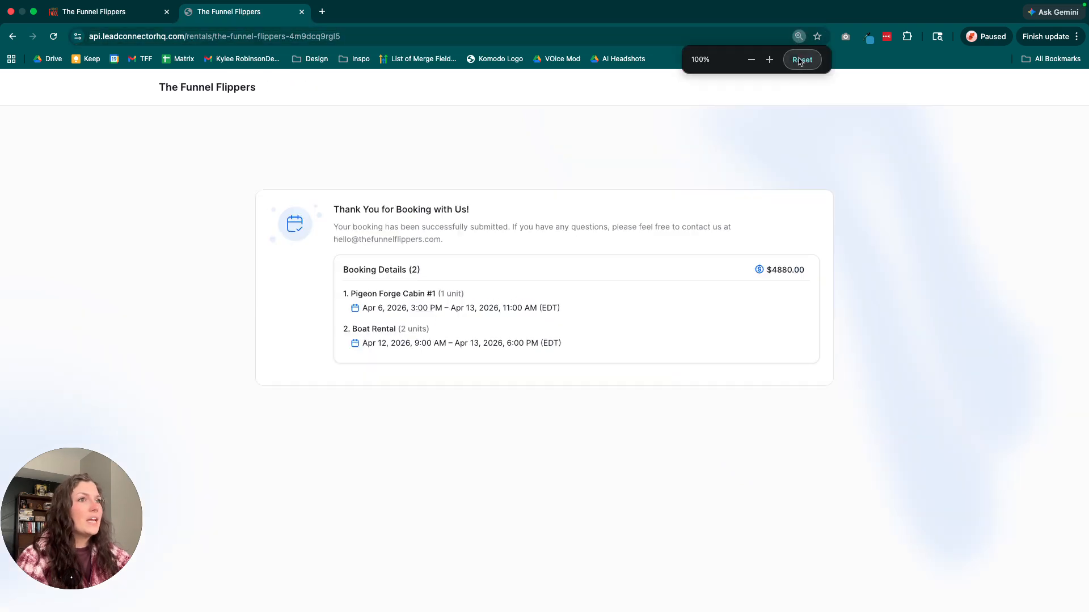
left_click(83, 12)
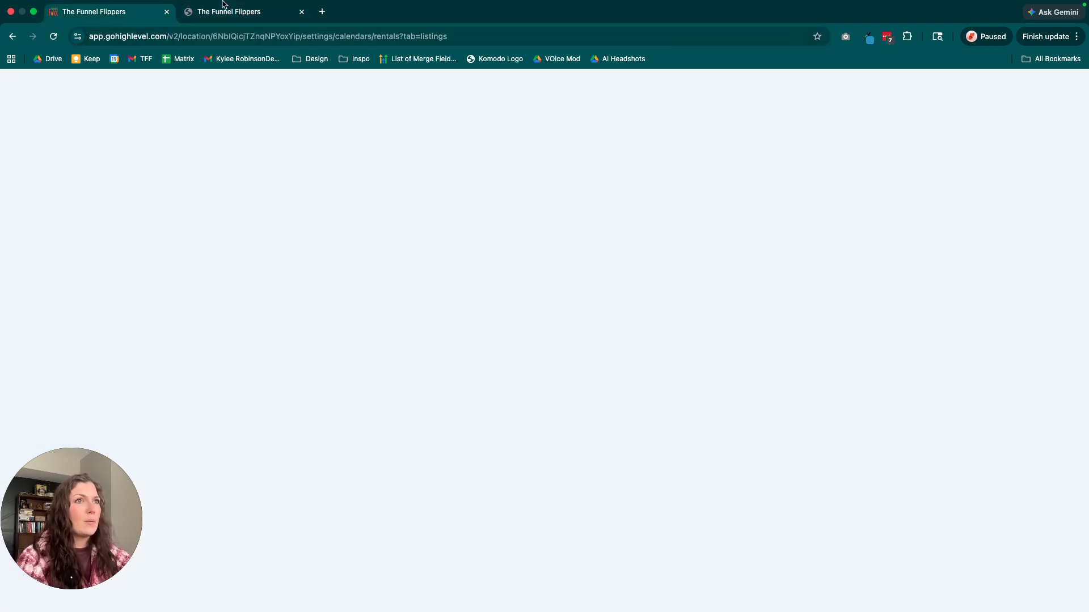
left_click(301, 12)
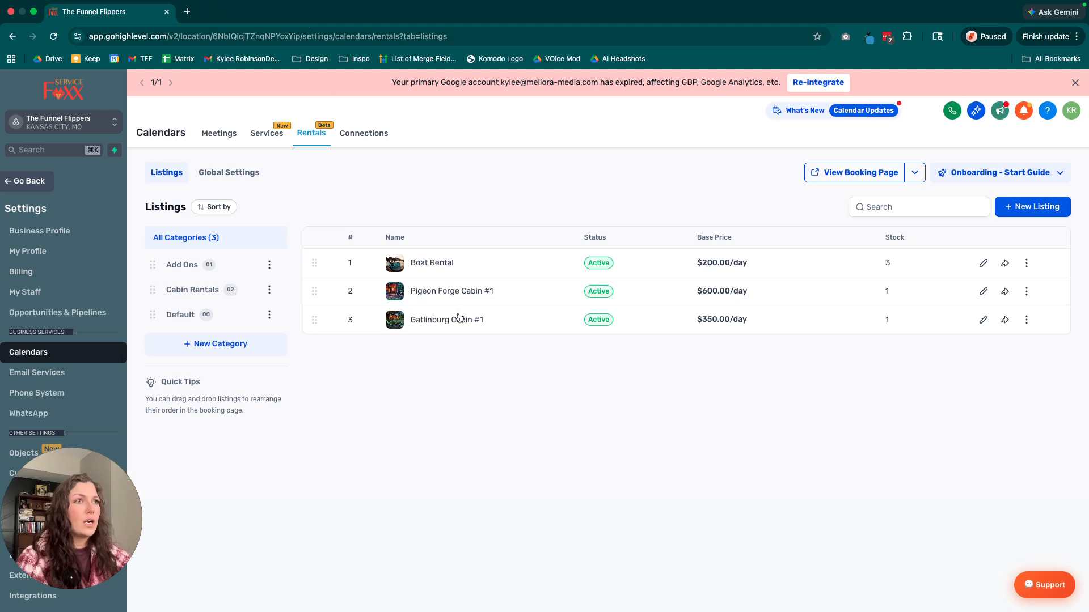
Open the Pigeon Forge Cabin #1 listing and review its Regular variant's pricing, closing it without changes.
scroll(470, 397, "down", 1)
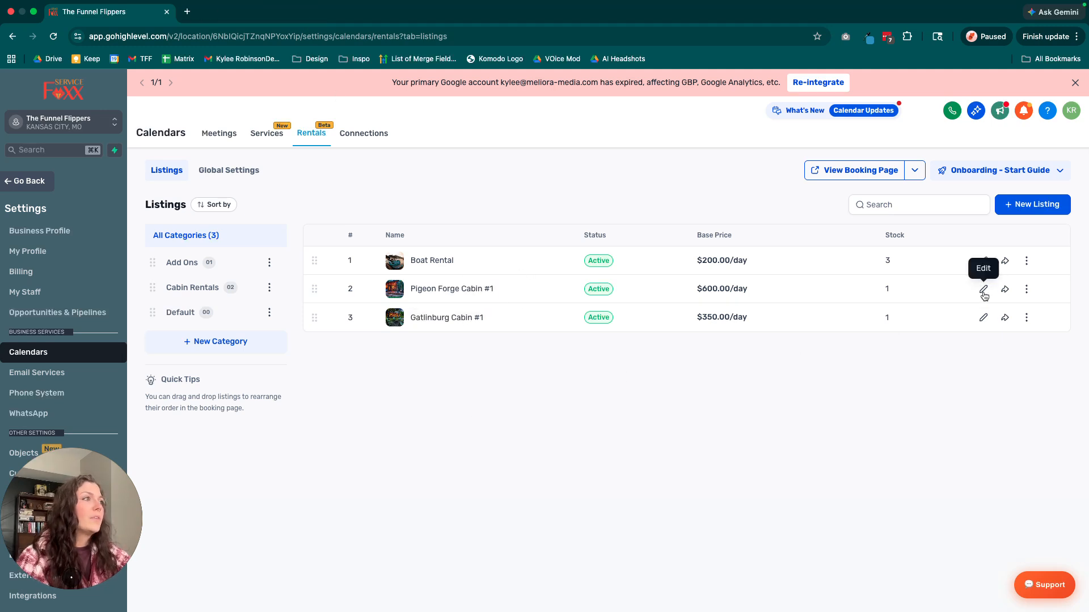
scroll(984, 296, "down", 1)
scroll(984, 296, "up", 1)
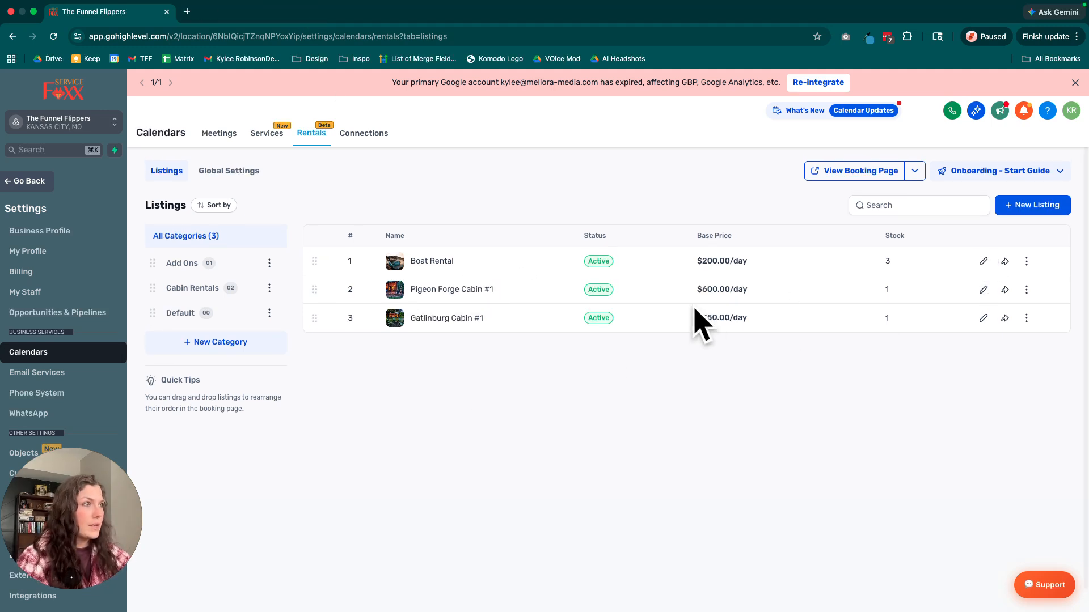
left_click(984, 290)
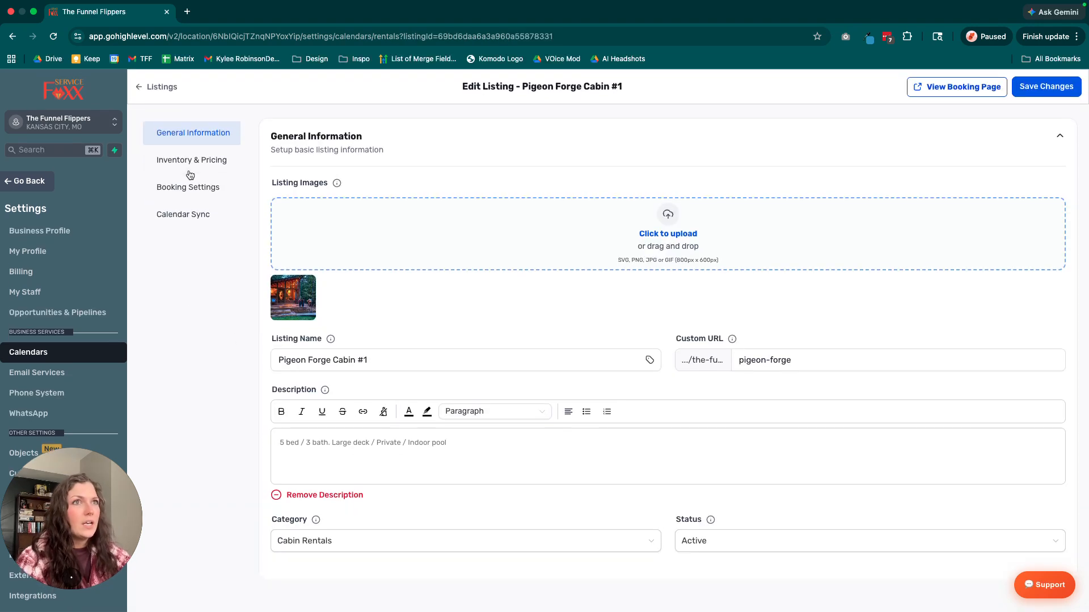
left_click(184, 159)
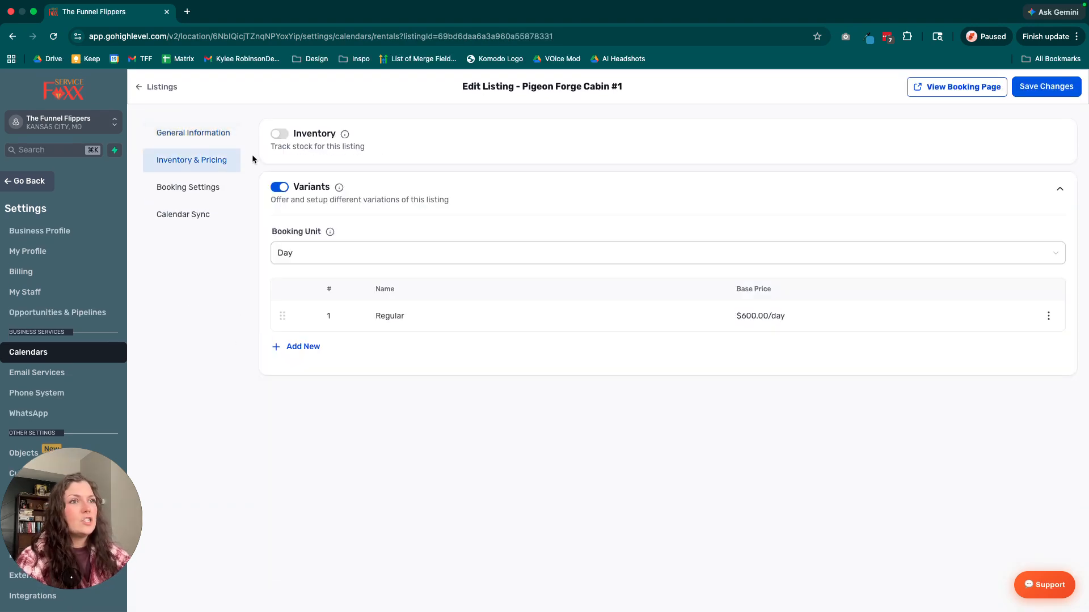
left_click(1048, 316)
left_click(1042, 274)
scroll(644, 381, "down", 8)
scroll(645, 316, "up", 8)
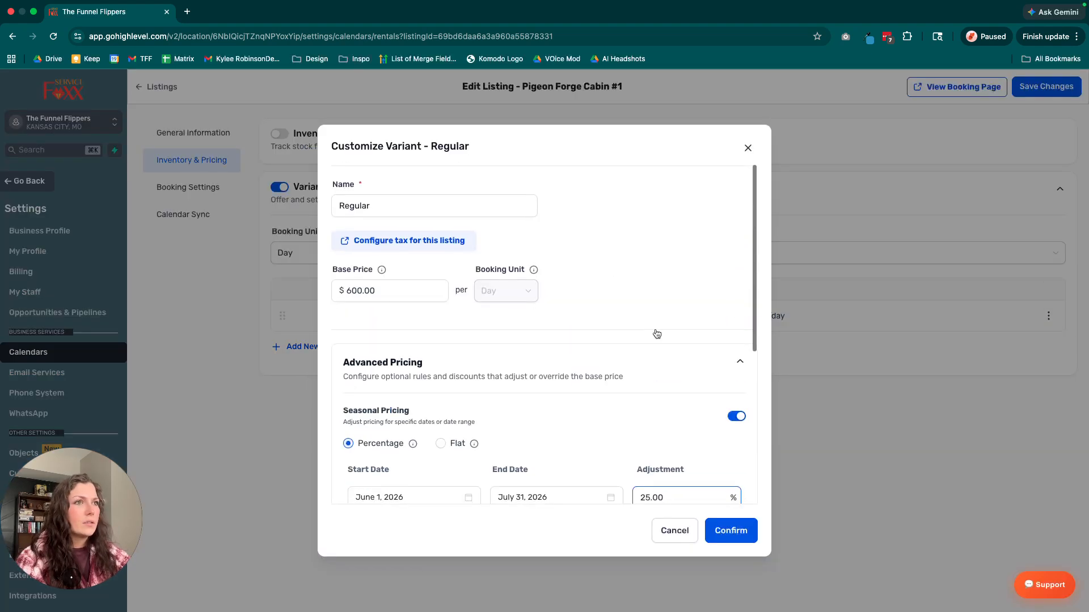
left_click(748, 147)
Review the cabin listing's booking settings and calendar sync options, and return to the listings overview.
left_click(215, 193)
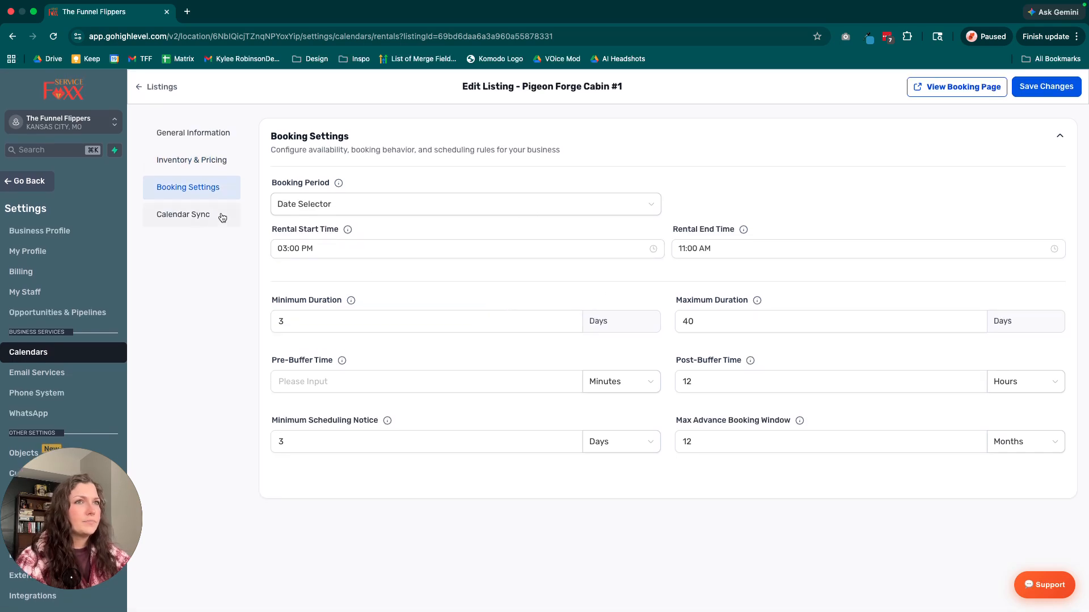
left_click(222, 218)
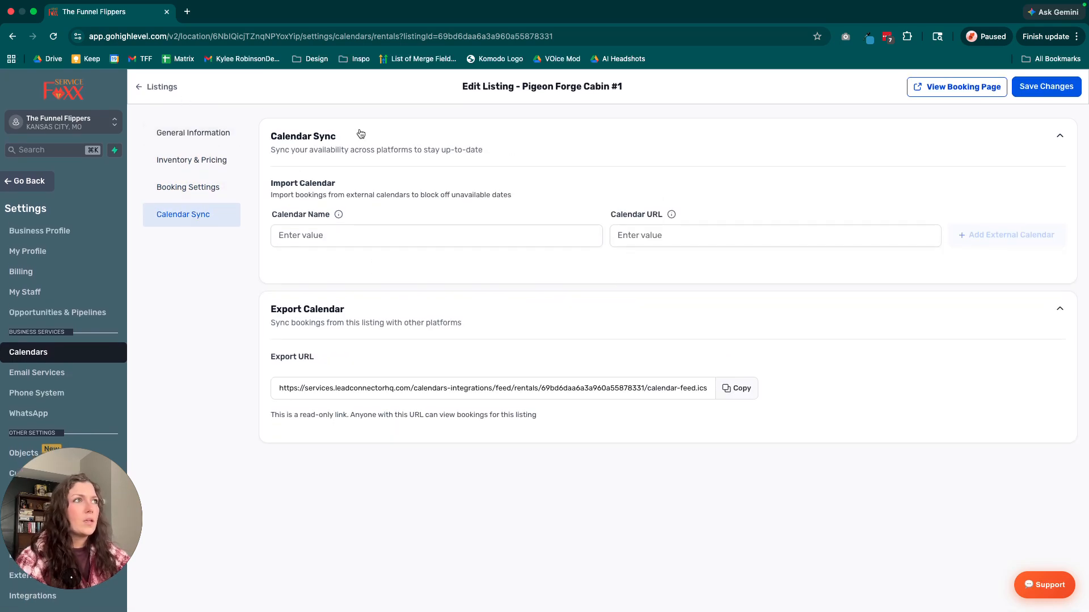
left_click(146, 88)
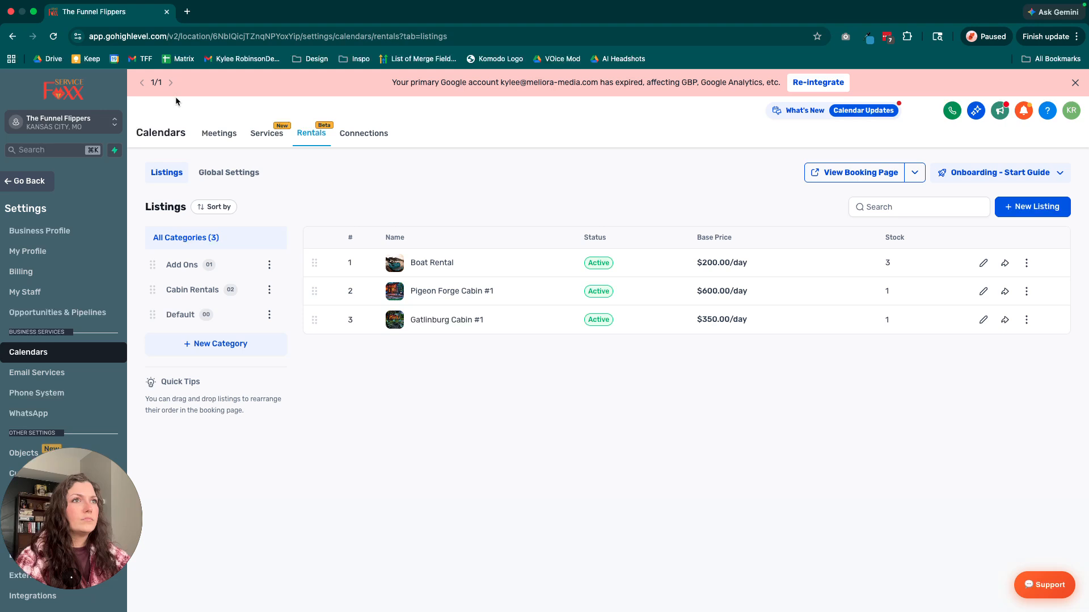
Open the global payment settings for rentals and review the payment mode, currency, deposit and tax options.
left_click(249, 173)
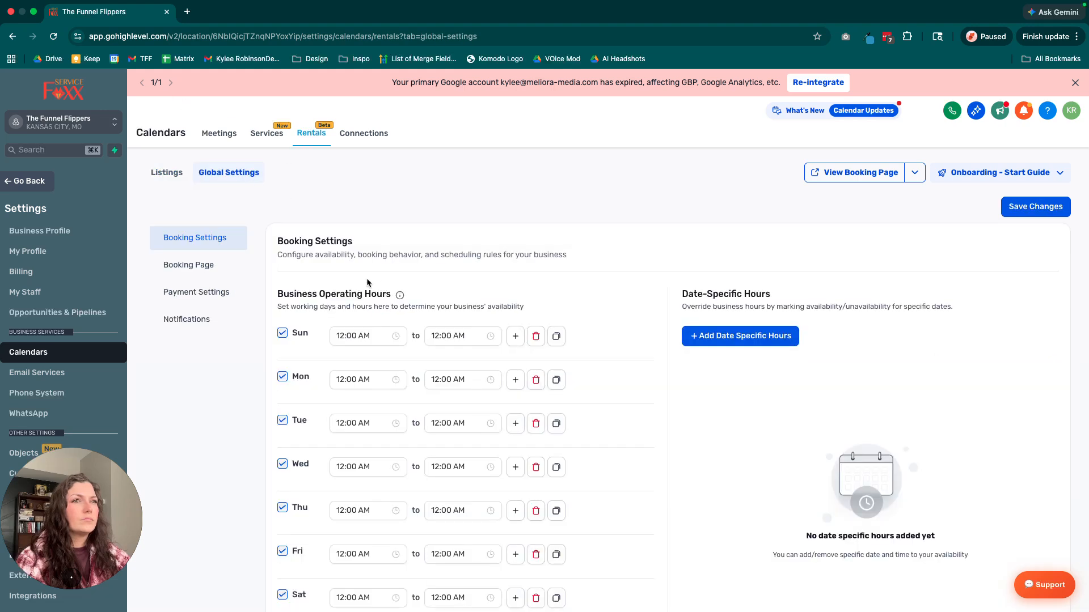
left_click(217, 293)
scroll(495, 292, "down", 1)
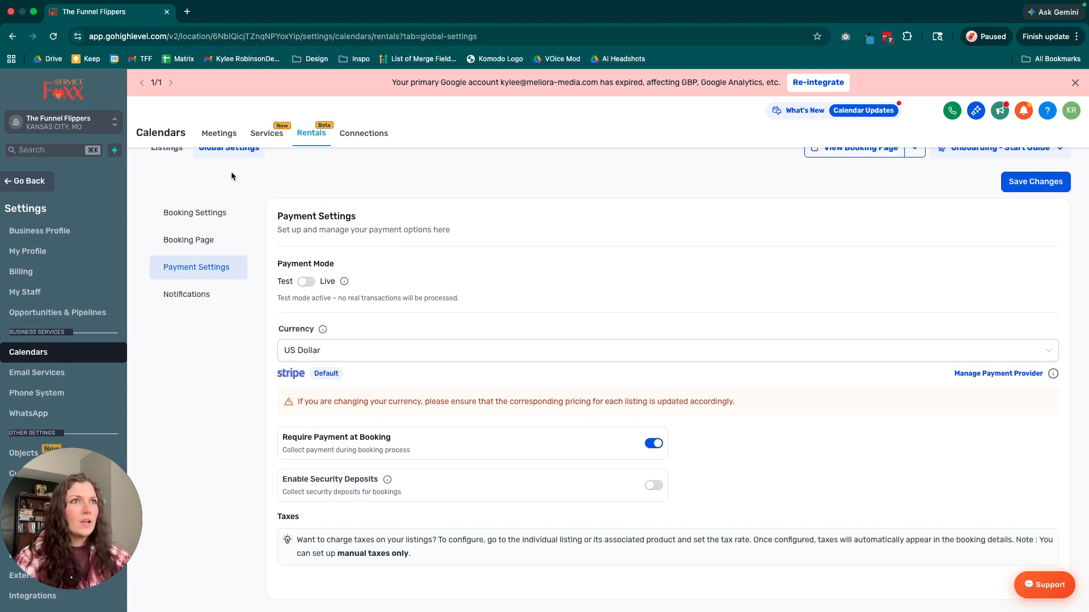
scroll(231, 171, "up", 1)
scroll(531, 326, "down", 1)
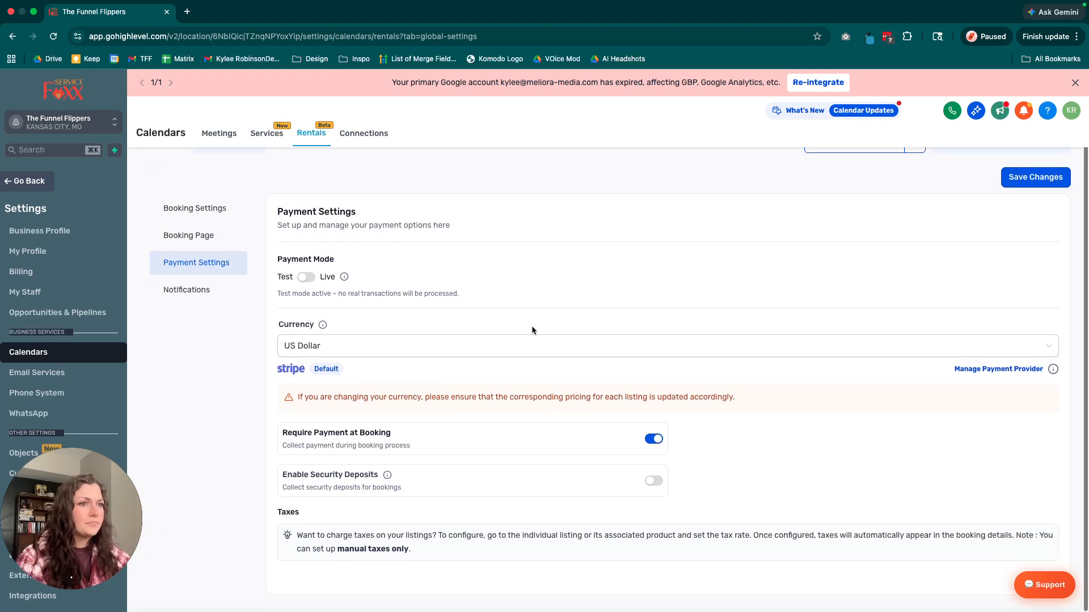
Disable required payment at booking, enable security deposits and read the note on collecting them.
left_click(653, 439)
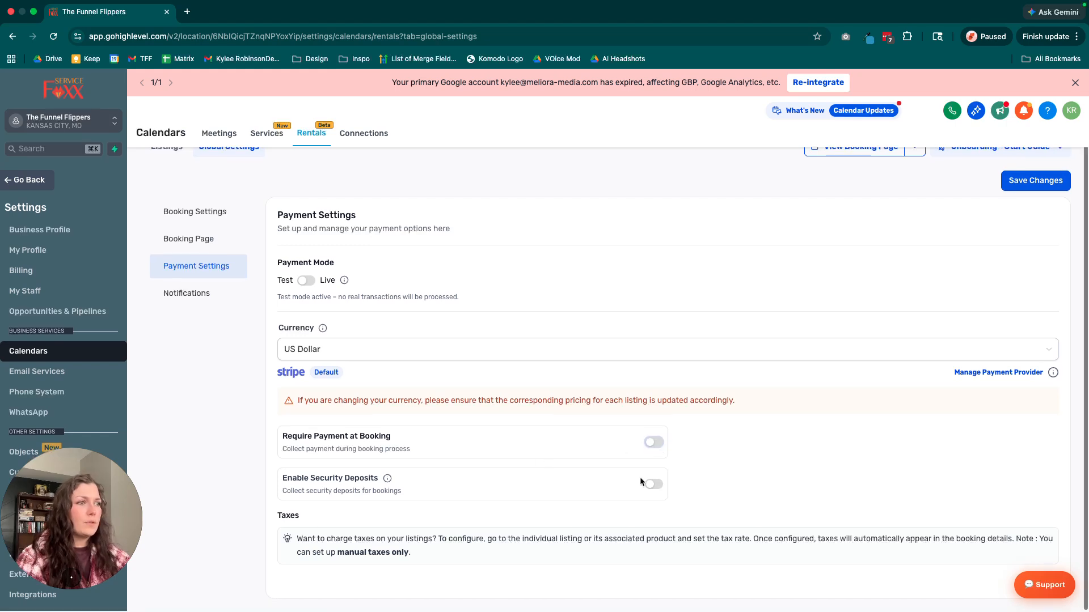
left_click(652, 484)
scroll(539, 469, "down", 1)
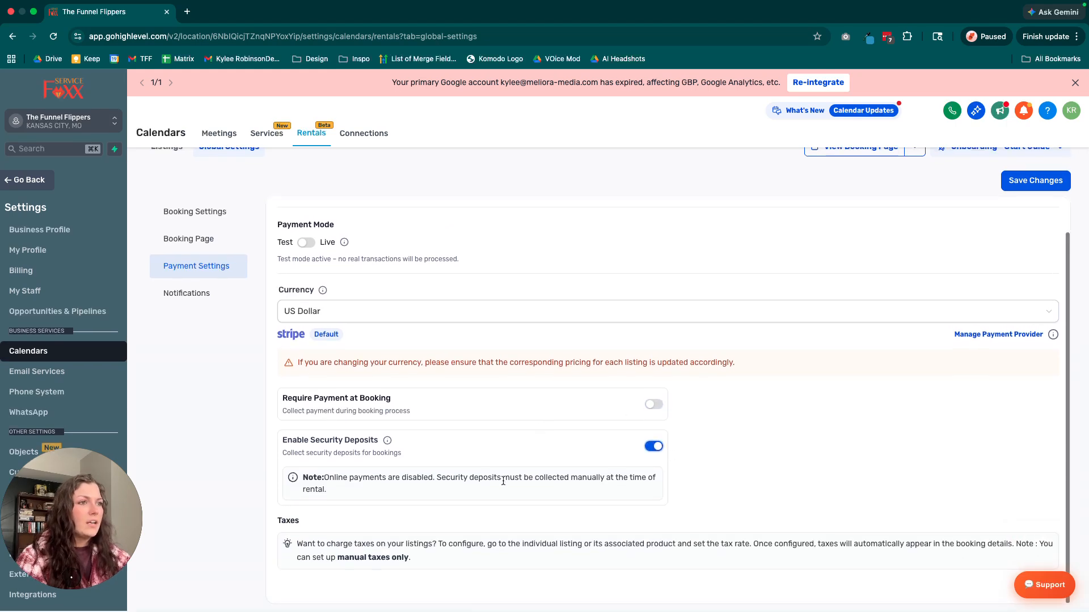
mouse_move(304, 478)
left_mouse_down()
mouse_move(375, 495)
mouse_move(306, 491)
mouse_move(291, 478)
left_mouse_up()
left_click(269, 443)
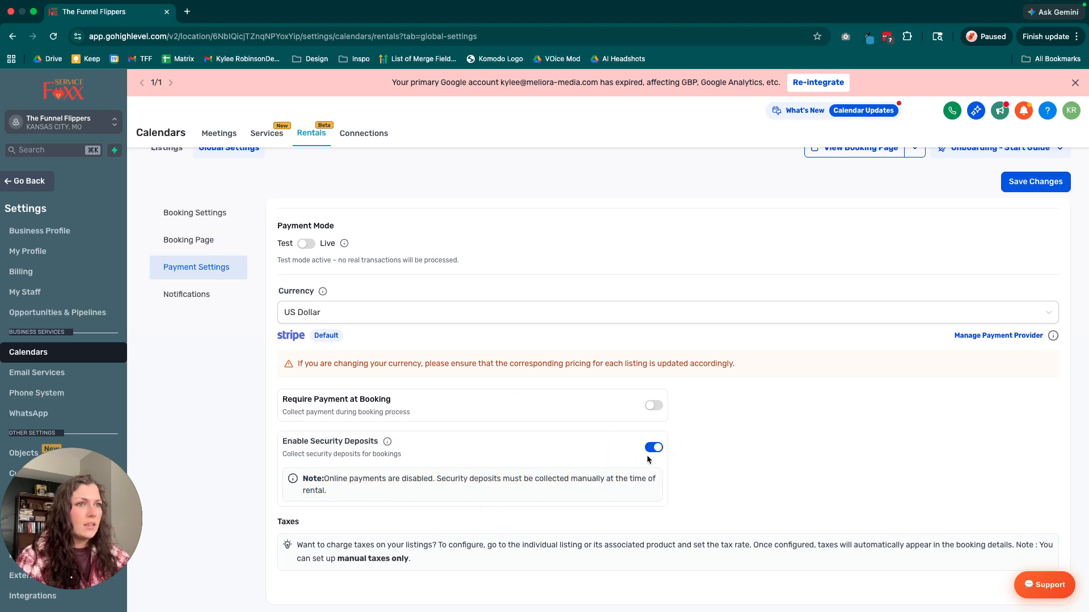
Switch the payment mode to live and read the explanation of how security deposits are collected.
scroll(567, 464, "up", 2)
left_click(305, 287)
scroll(498, 308, "down", 1)
scroll(526, 348, "up", 1)
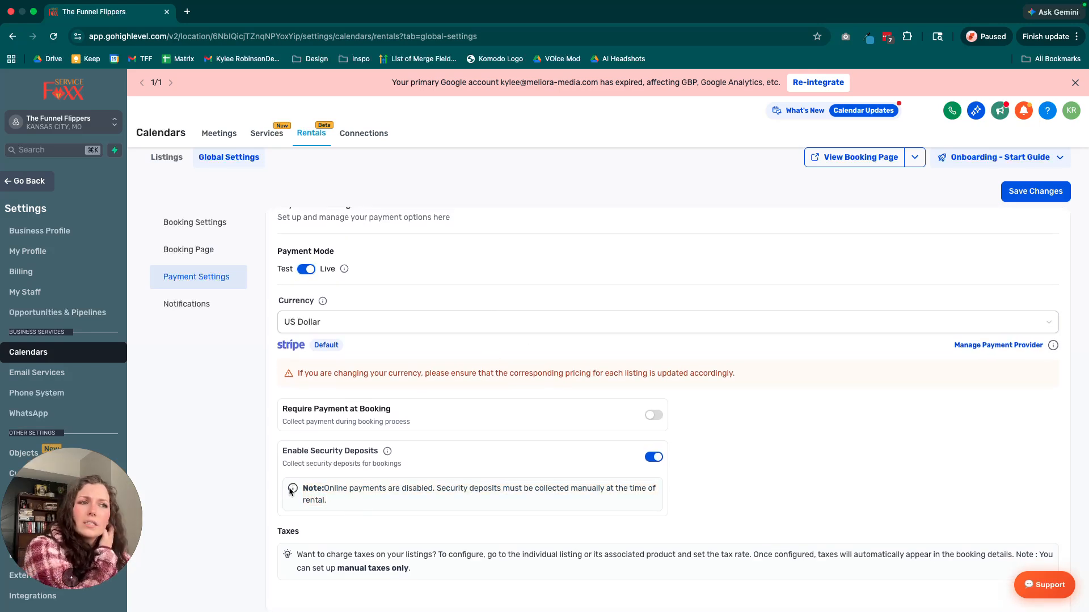
mouse_move(388, 453)
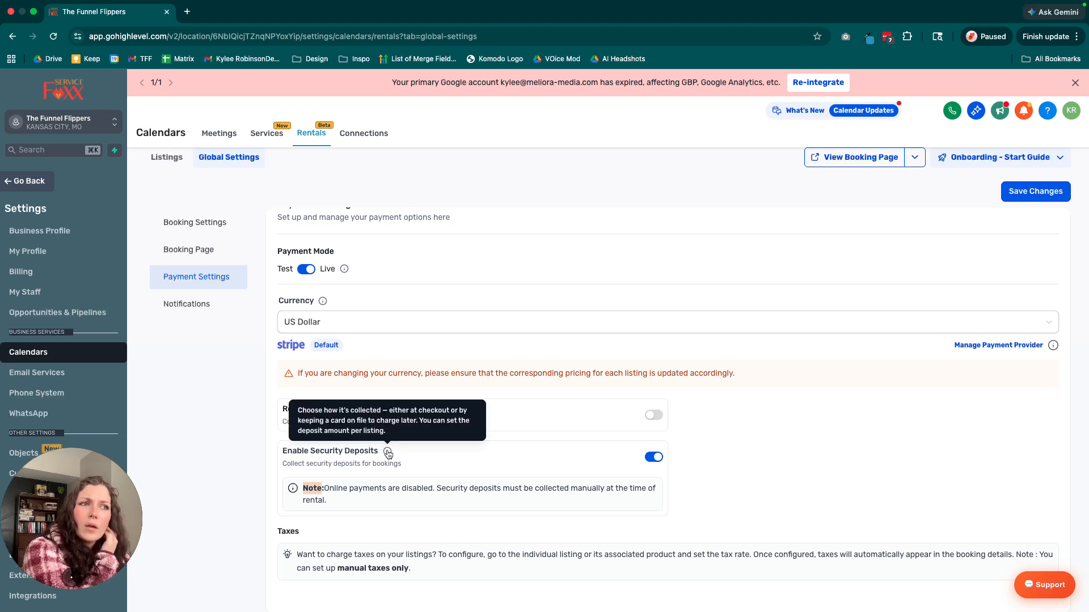
scroll(431, 470, "down", 1)
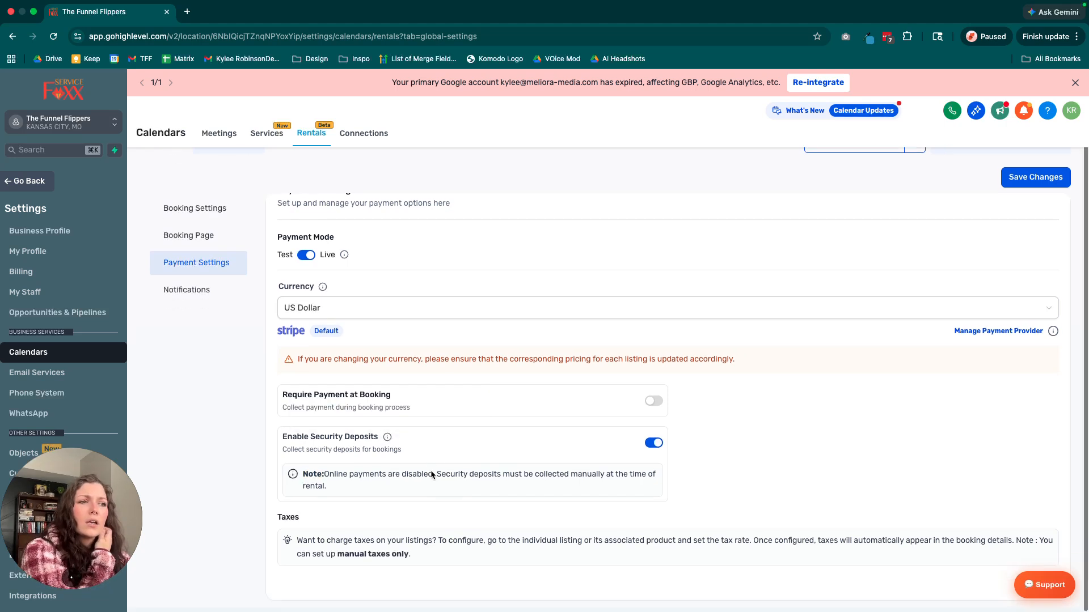
scroll(431, 475, "up", 1)
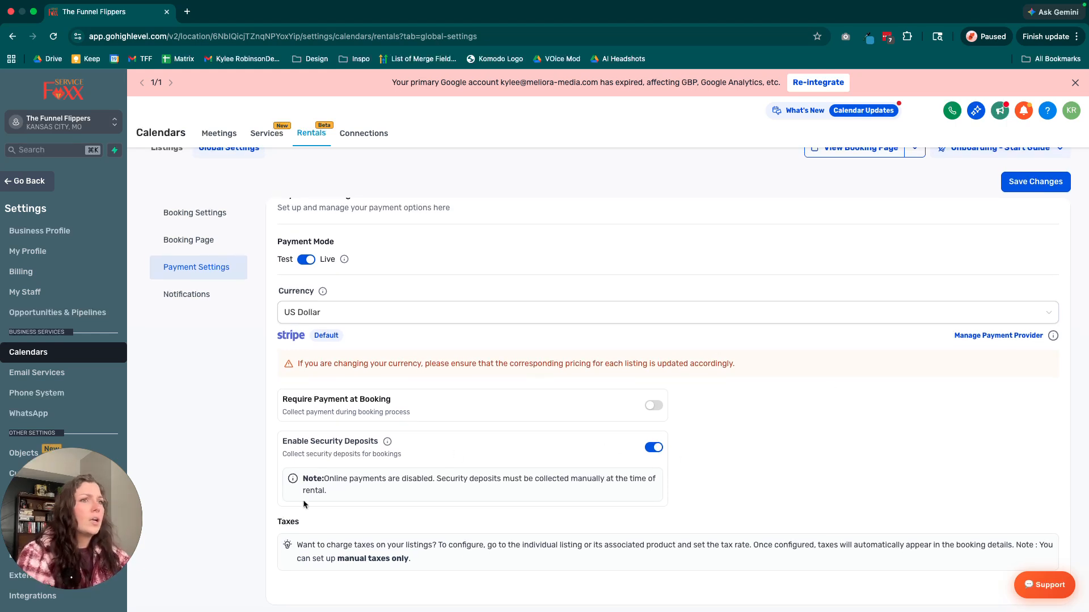
Set the payment mode back to test, disable security deposits and return to the listings without saving.
left_click(310, 261)
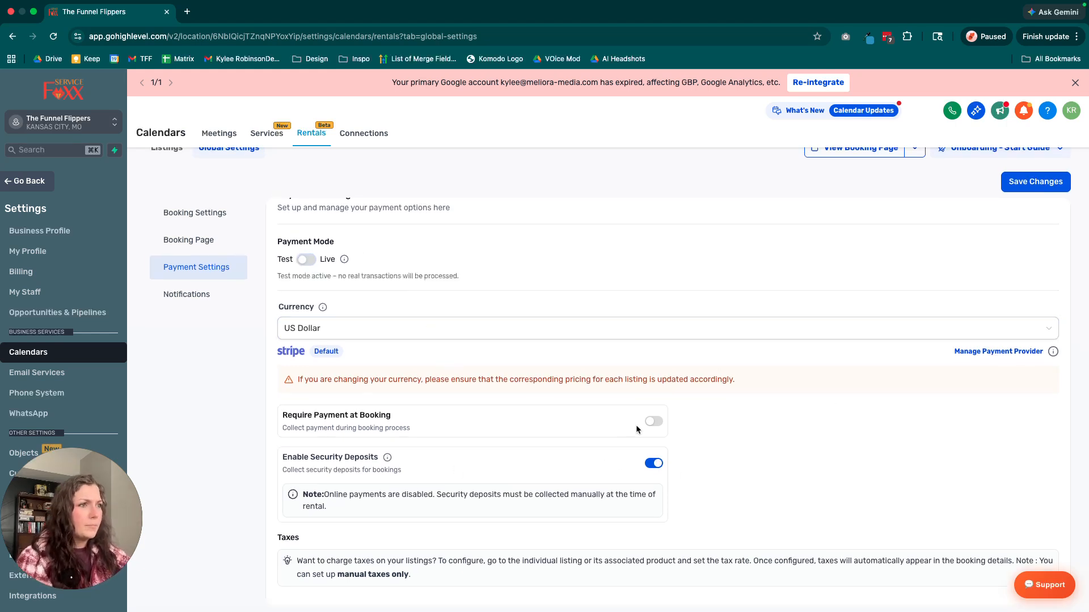
left_click(654, 465)
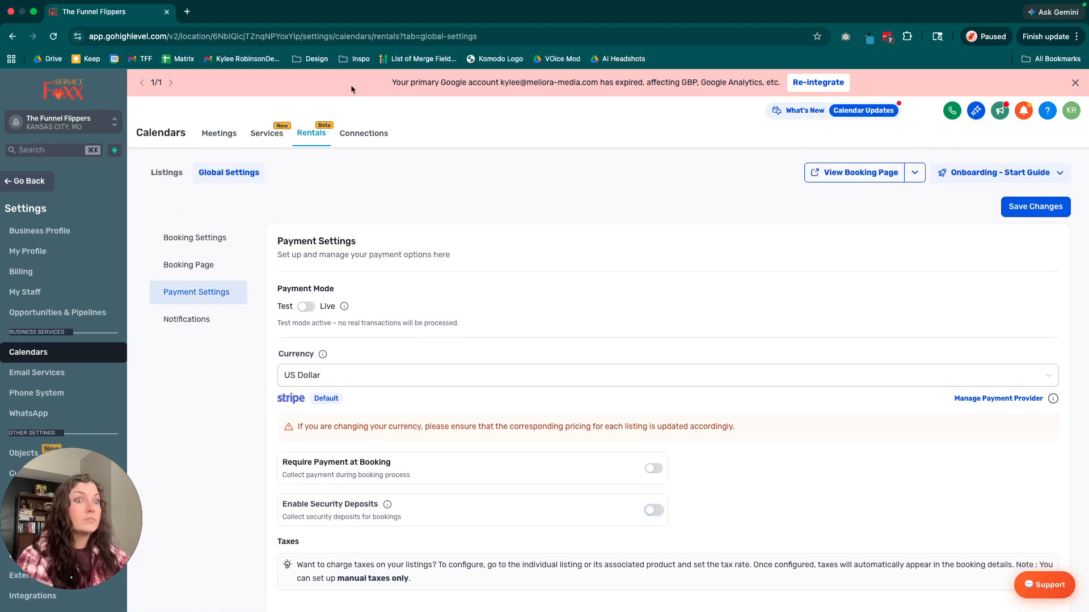
left_click(167, 174)
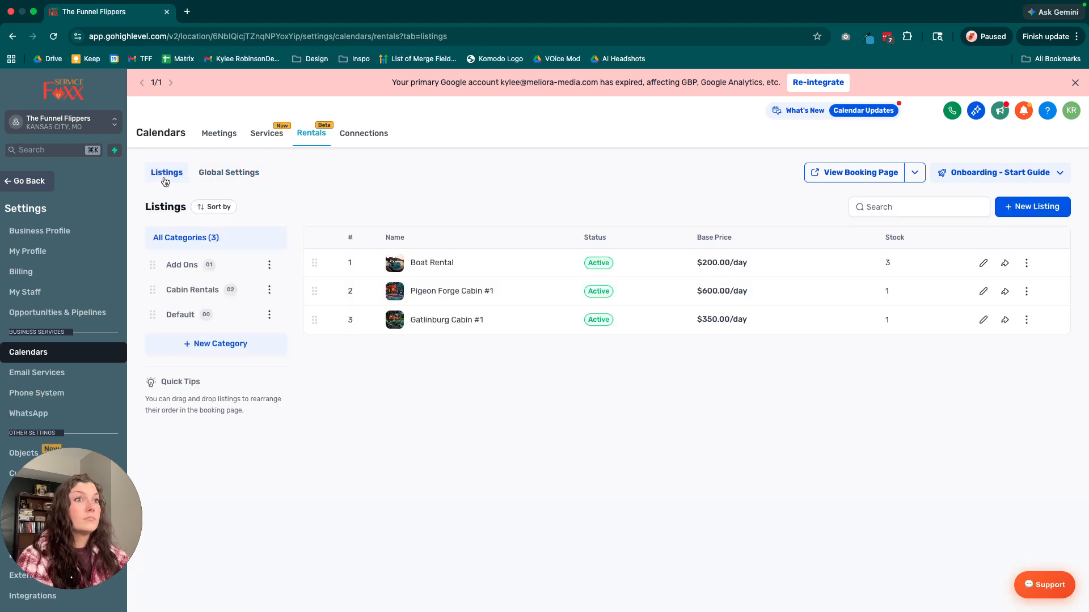
Open the Booking Page section of the rentals global settings and review the company branding fields.
left_click(215, 171)
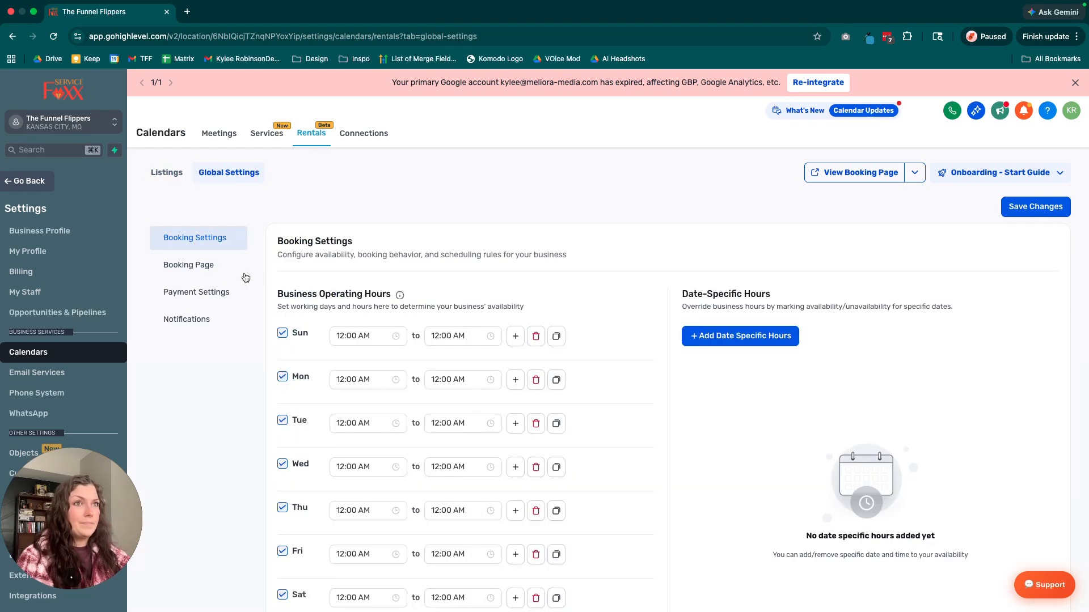
left_click(212, 267)
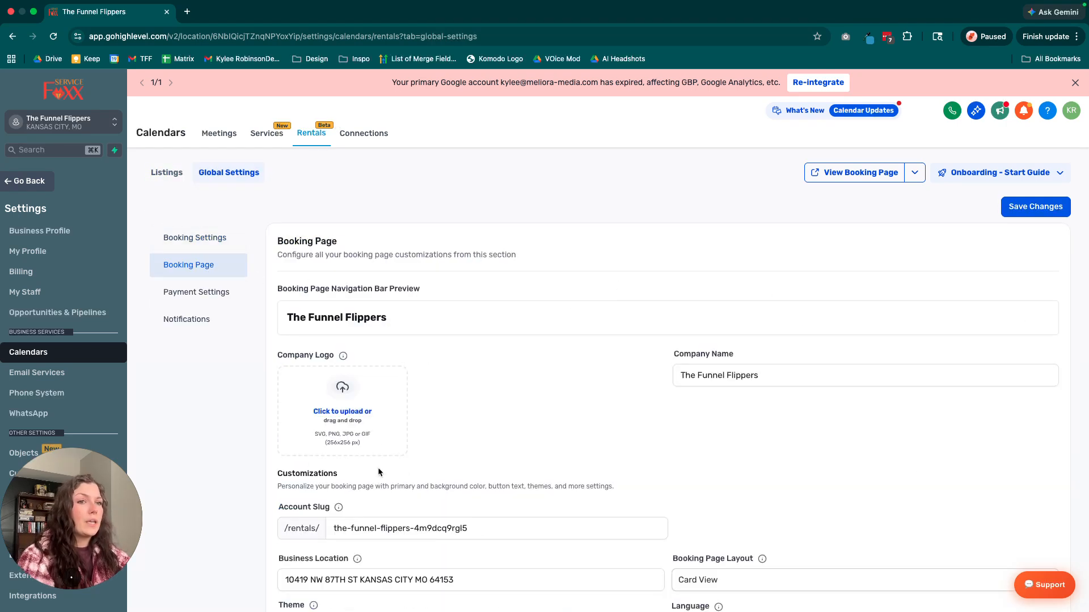
scroll(481, 379, "down", 2)
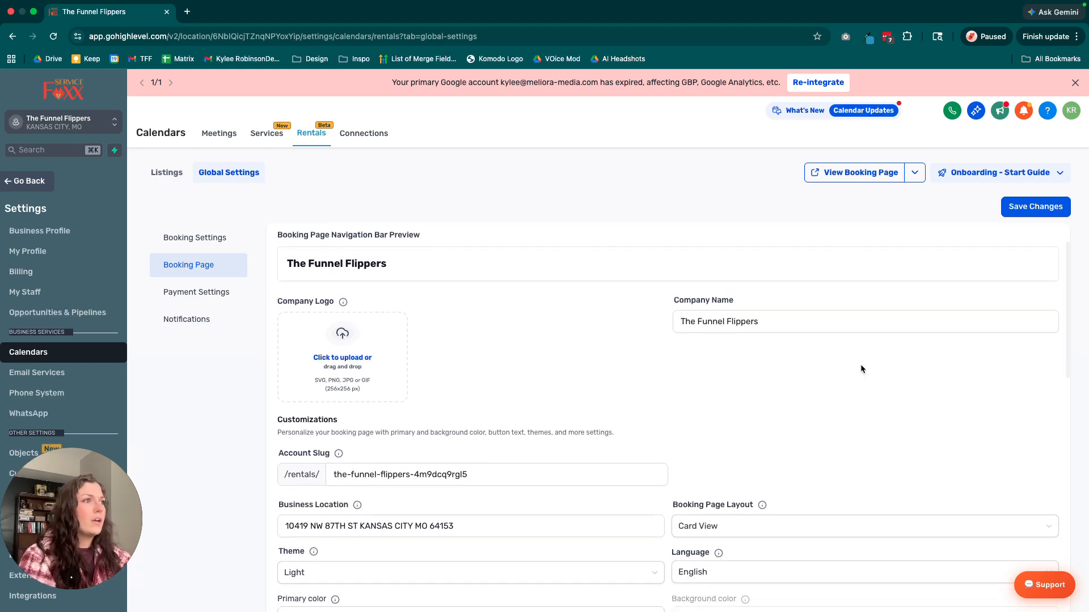
Try to insert the blue checklist image from media storage as the booking page's company logo.
left_click(366, 349)
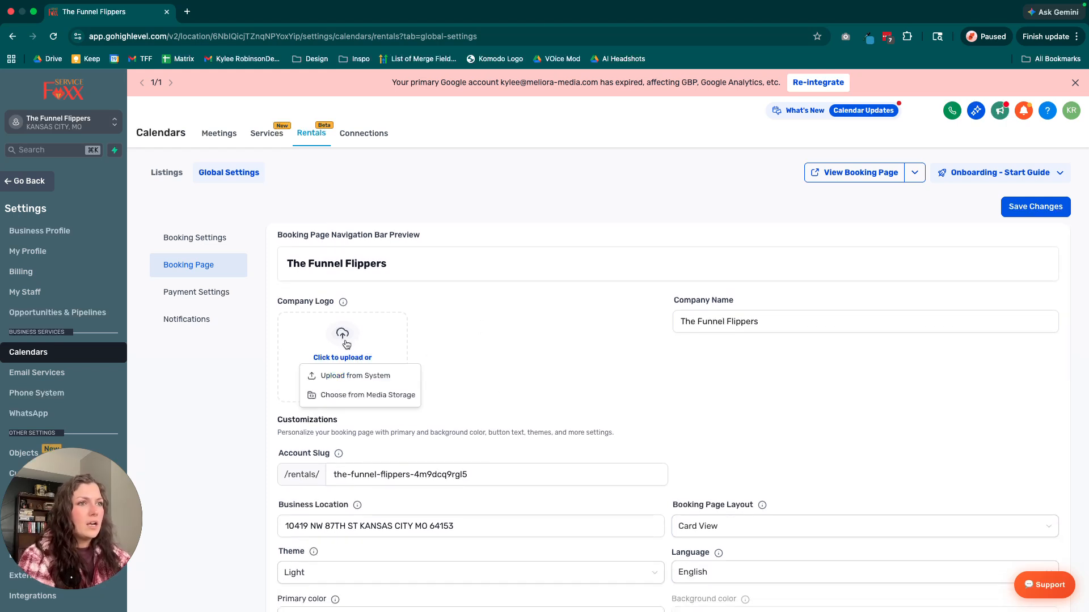
left_click(336, 398)
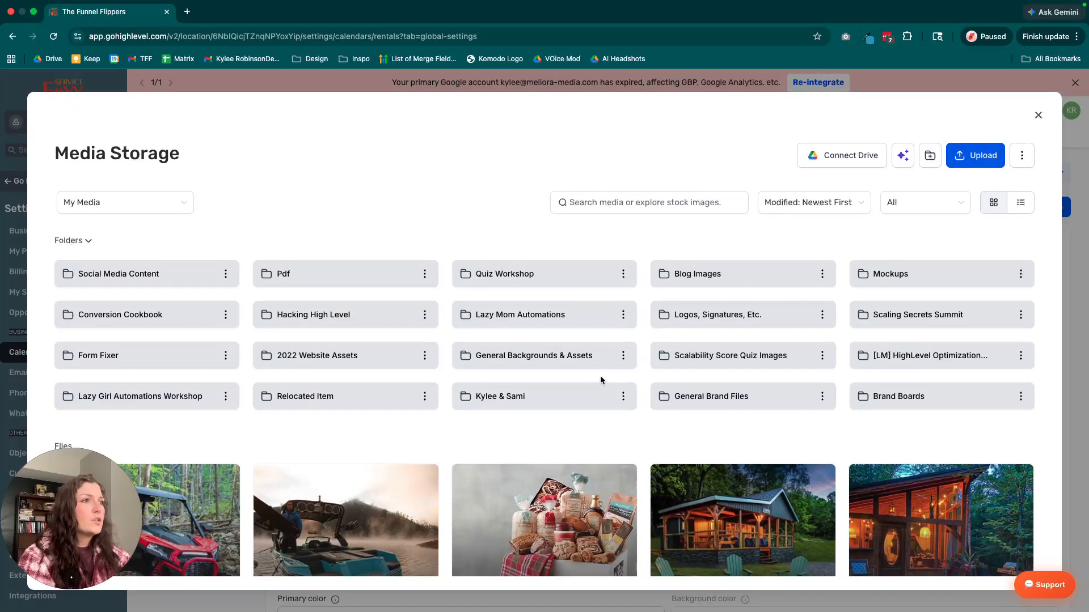
scroll(563, 416, "down", 6)
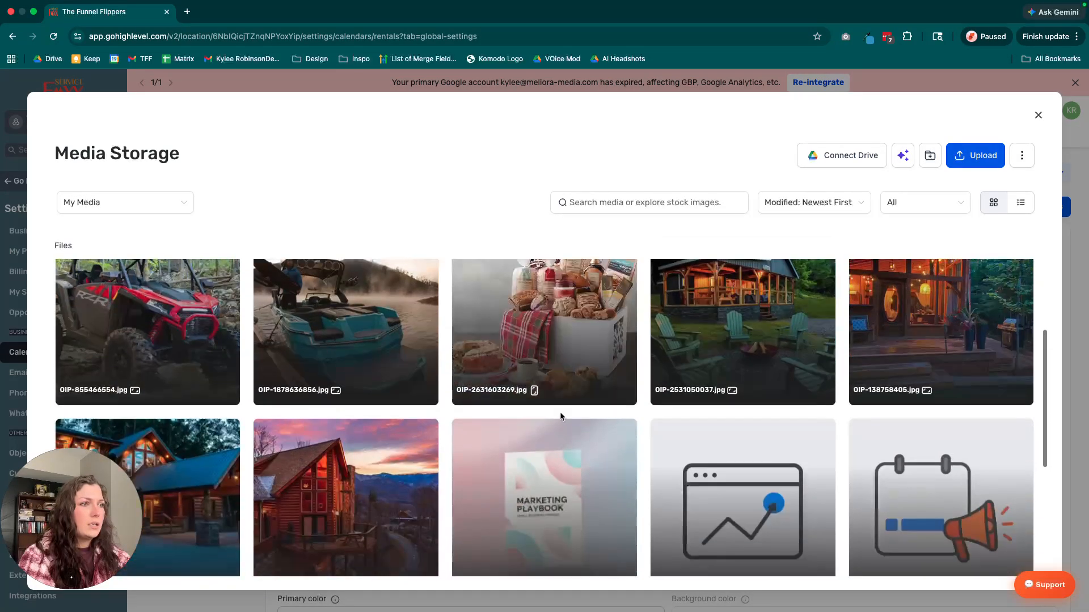
scroll(708, 473, "down", 4)
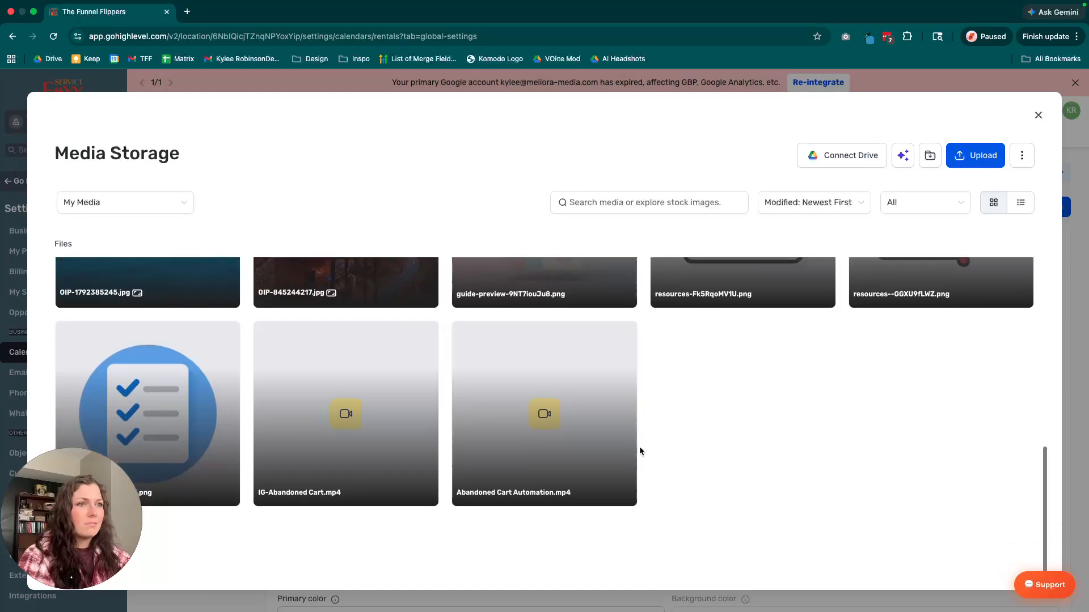
left_click(145, 362)
left_click(996, 572)
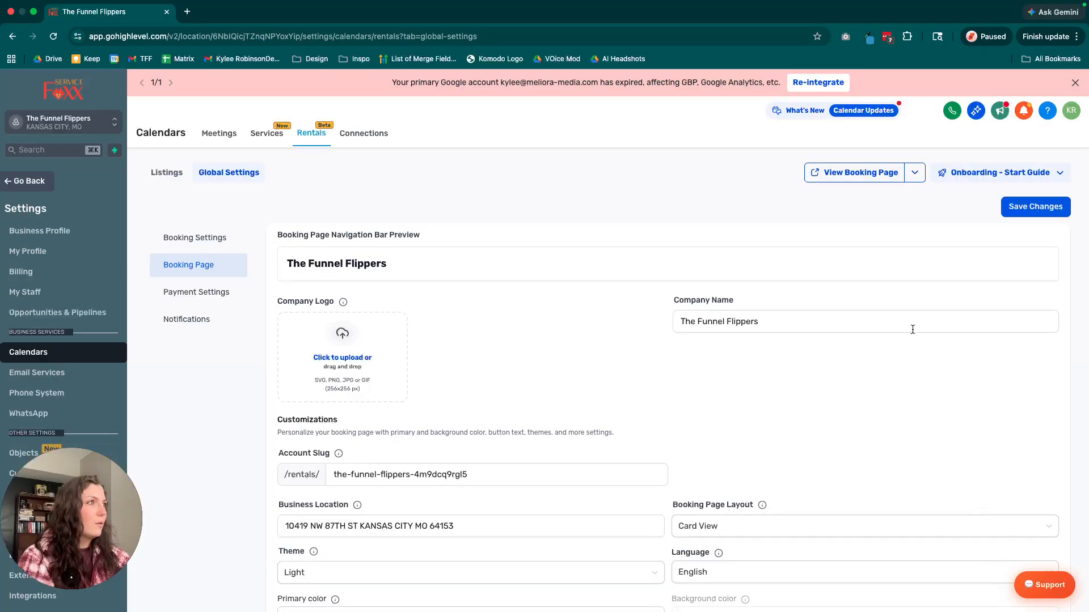
Retry inserting the checklist image from media storage into the company logo field.
scroll(679, 401, "down", 1)
scroll(495, 328, "up", 1)
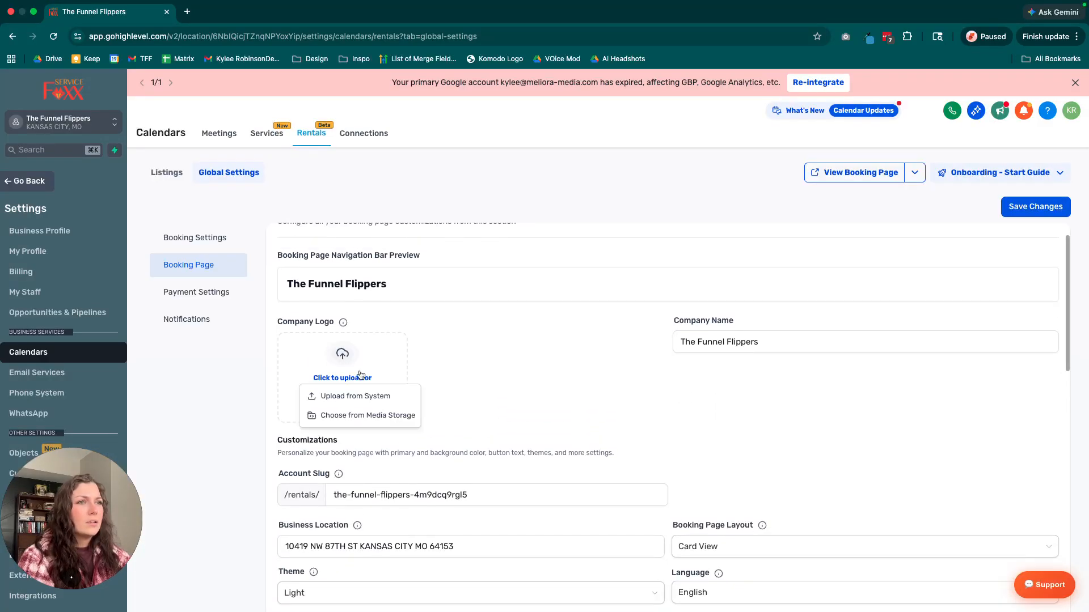
left_click(347, 414)
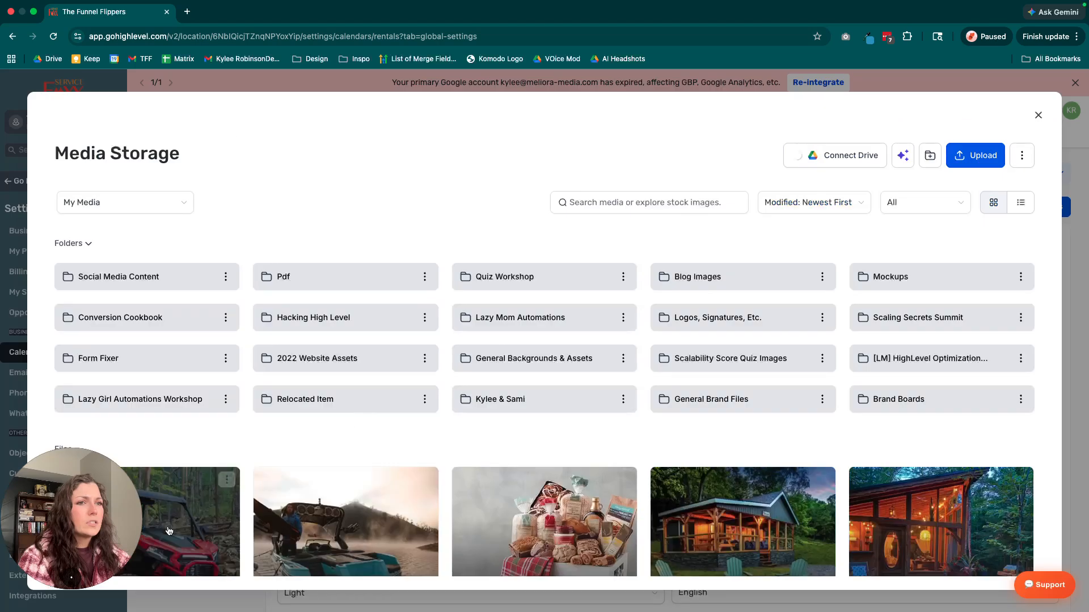
scroll(199, 485, "down", 2)
scroll(199, 485, "down", 5)
left_click(170, 442)
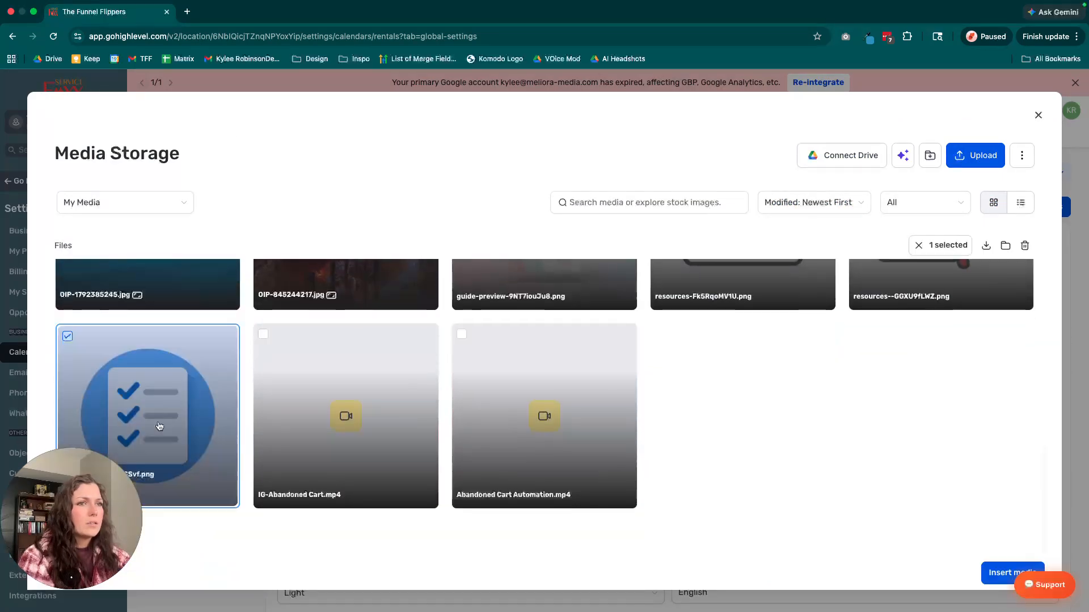
left_click(1012, 573)
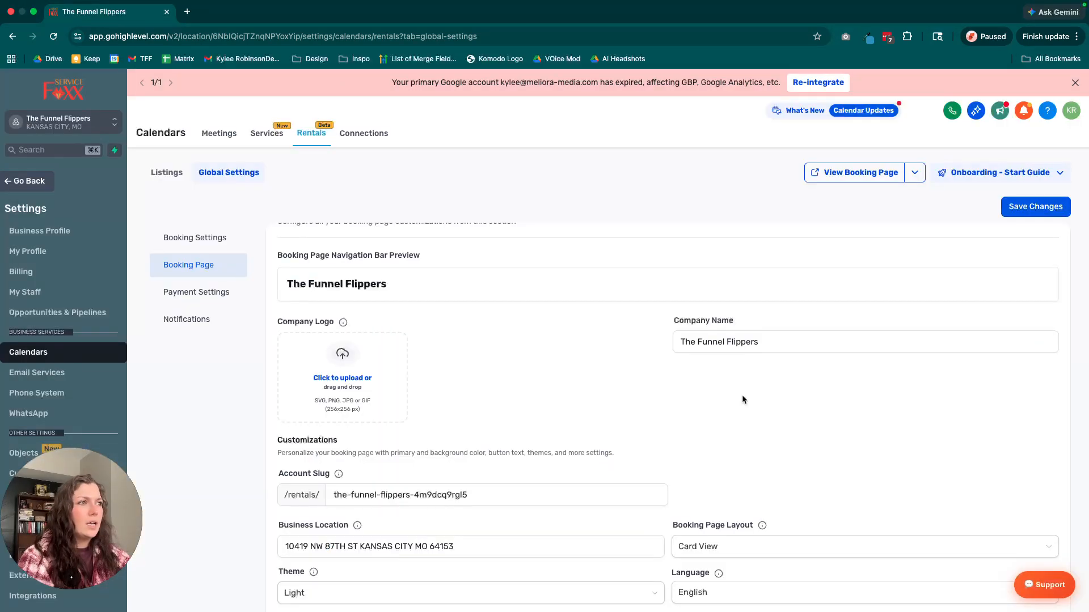
Clear the business location and set the booking page layout to Let Bookers Choose.
scroll(741, 395, "down", 4)
scroll(569, 360, "down", 2)
scroll(557, 354, "up", 3)
left_click(454, 337)
triple_click(453, 337)
key("BackSpace")
left_click(753, 337)
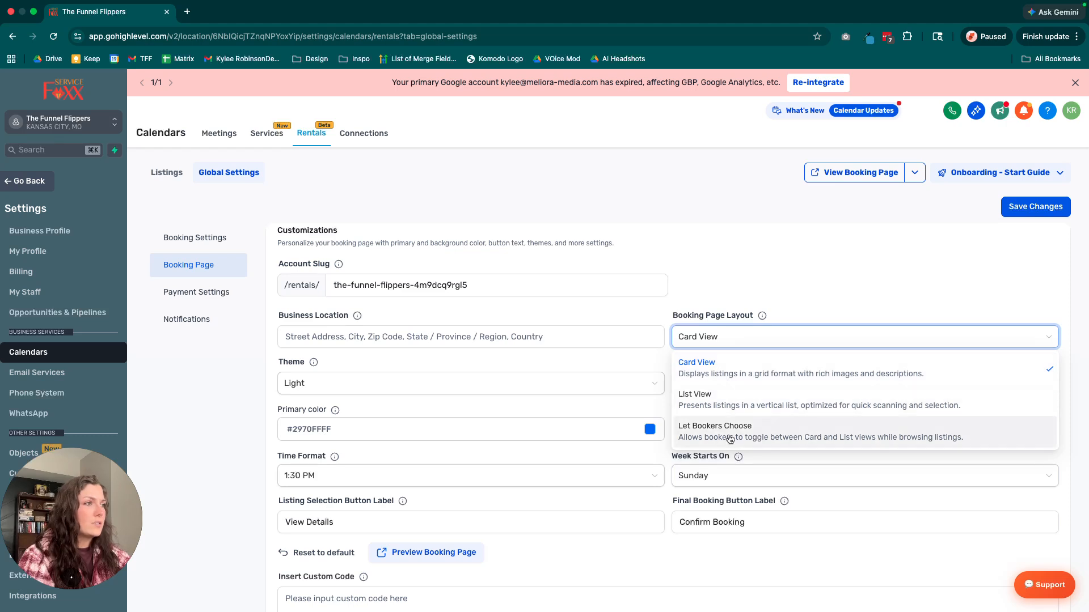
left_click(730, 432)
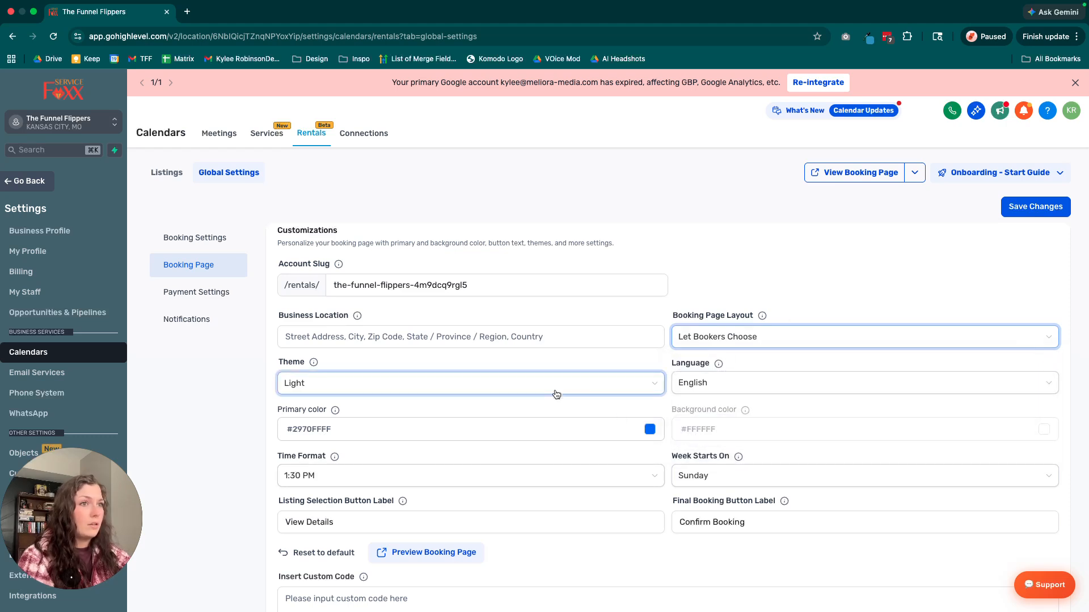
Try the Custom theme for the booking page and switch back to the Light theme.
scroll(556, 394, "down", 1)
left_click(472, 317)
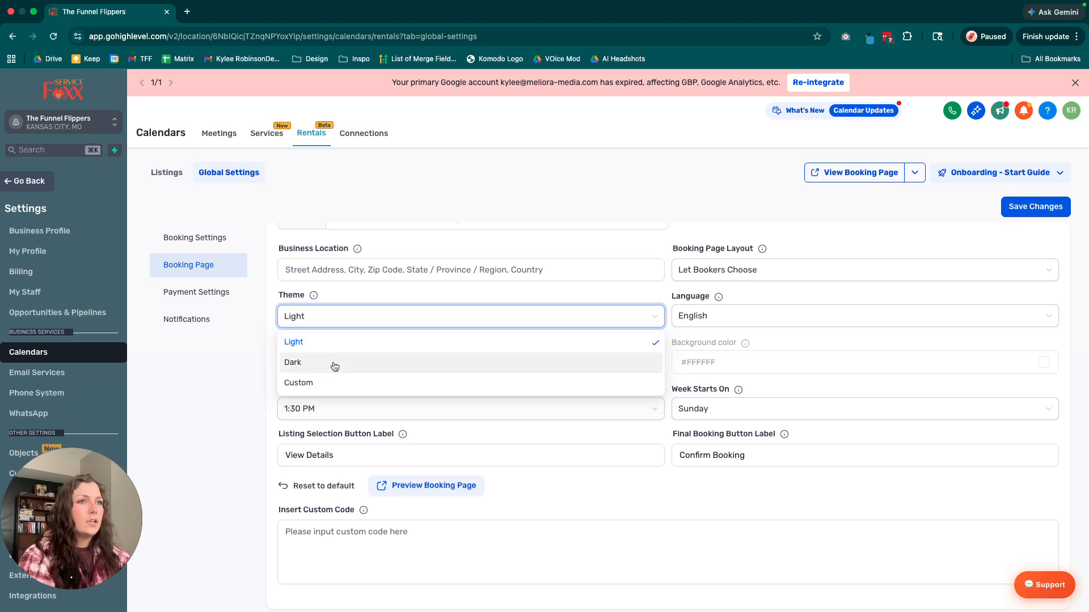
left_click(331, 382)
left_click(340, 317)
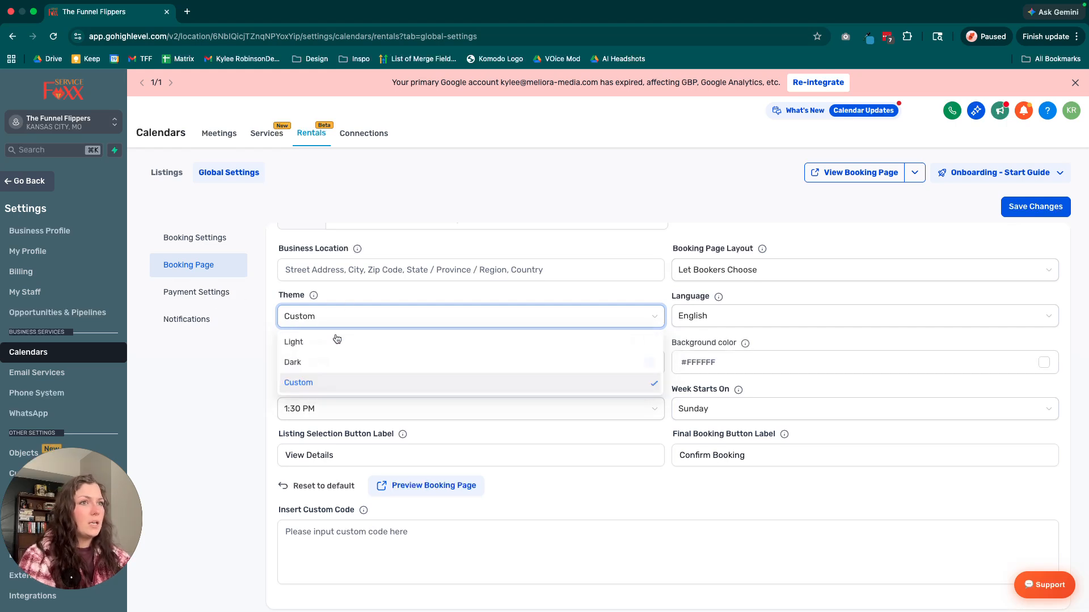
left_click(331, 342)
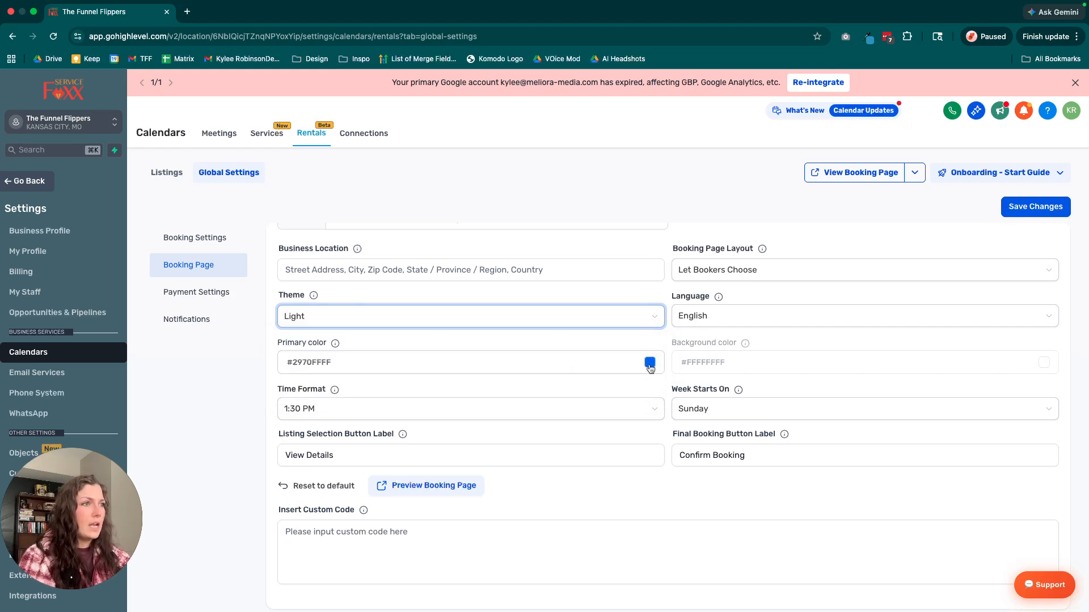
Set the booking page's primary color to #F87575FF.
left_click(650, 365)
mouse_move(676, 464)
left_mouse_down()
mouse_move(645, 466)
mouse_move(595, 429)
left_mouse_up()
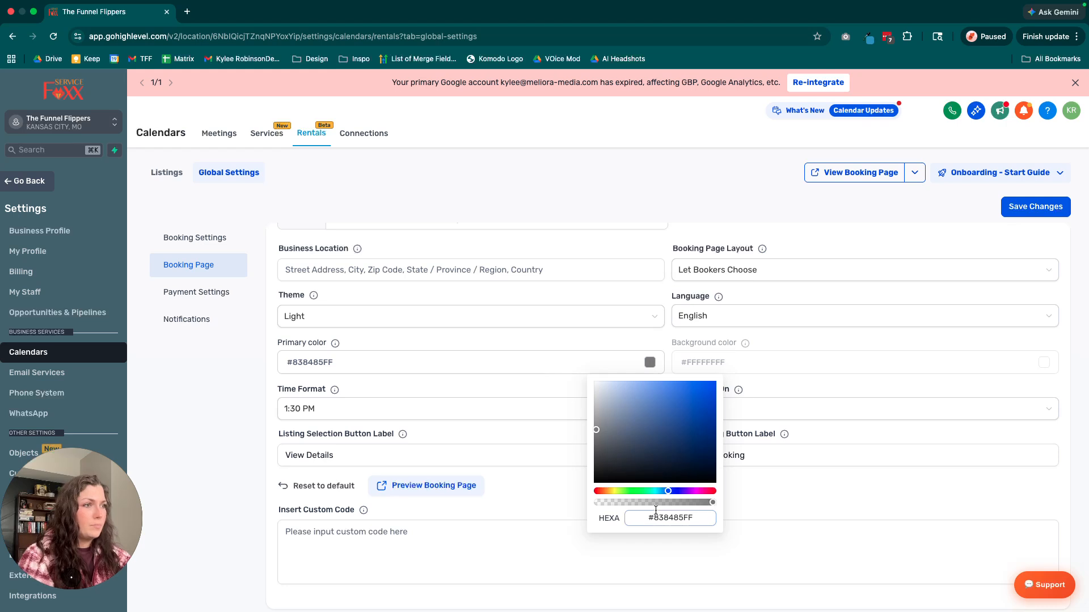
double_click(677, 519)
key("BackSpace")
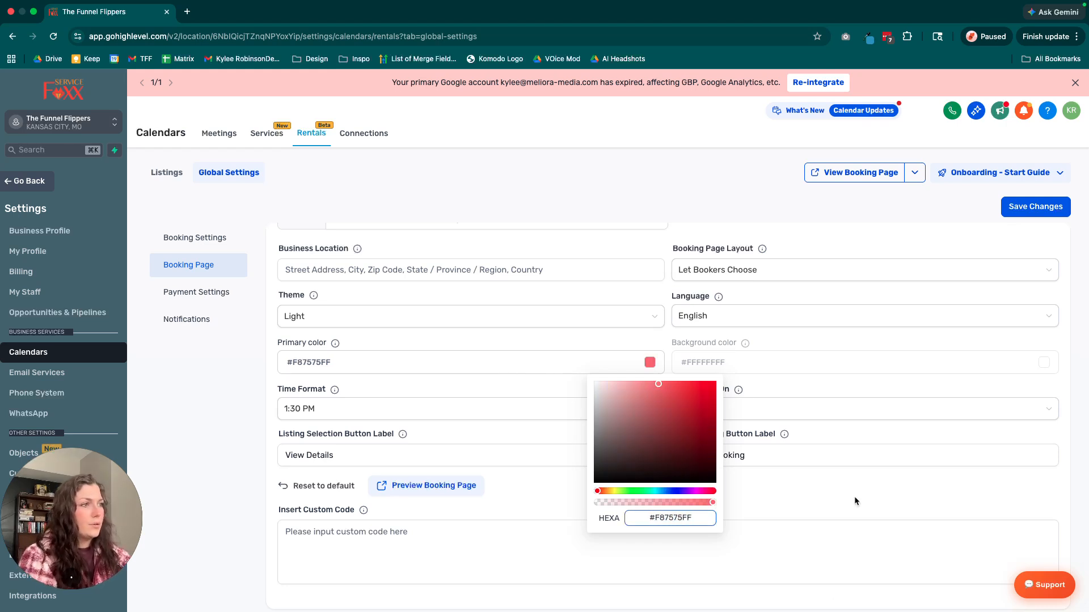
left_click(773, 501)
Review the available time format and week start options without changing them.
scroll(777, 516, "down", 2)
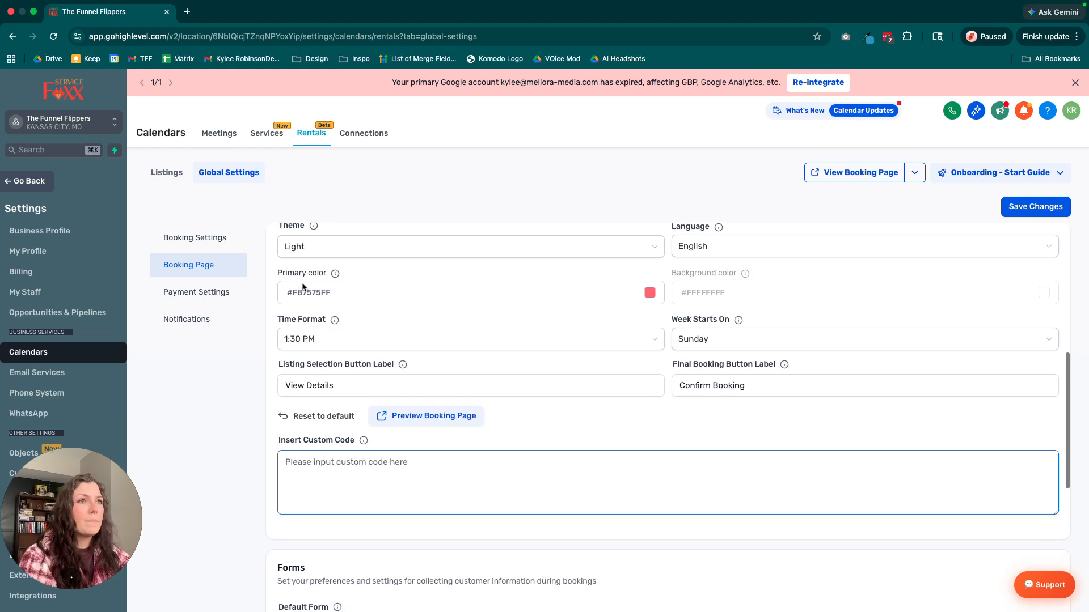
left_click(464, 341)
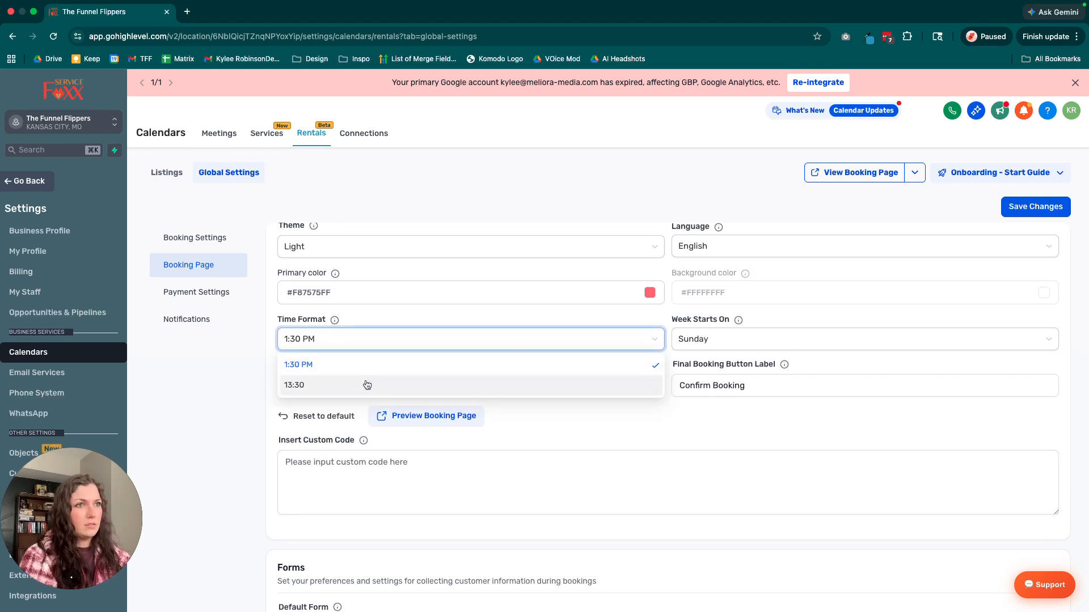
left_click(661, 427)
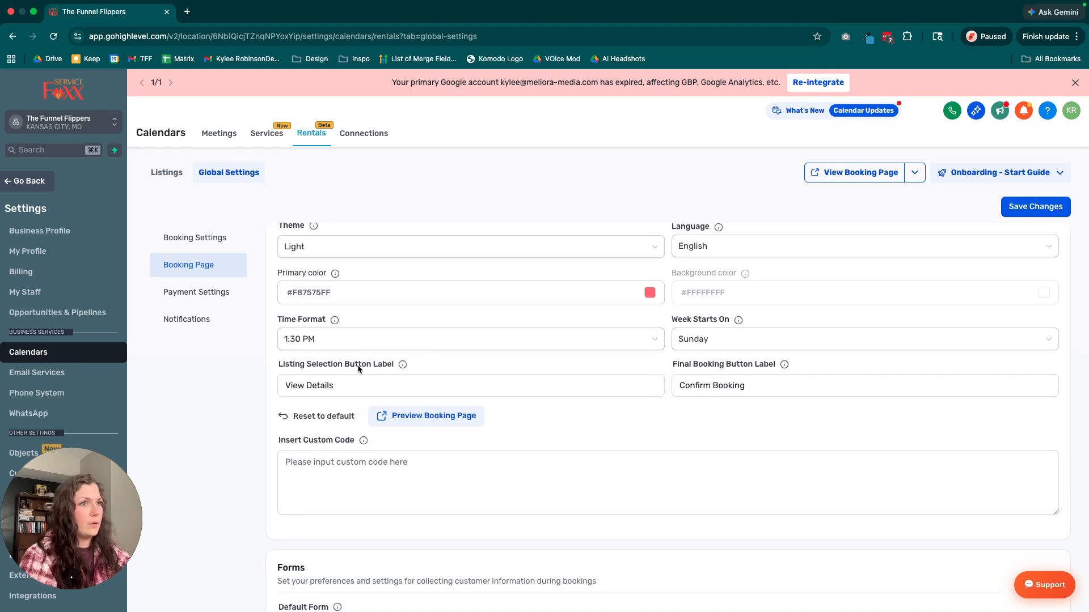
left_click(737, 340)
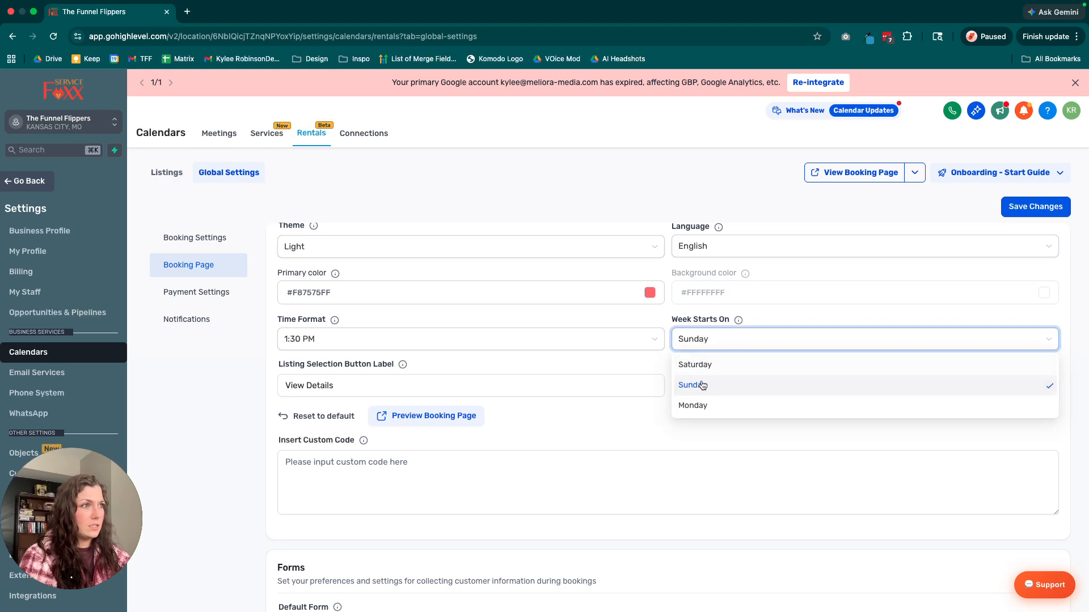
left_click(598, 434)
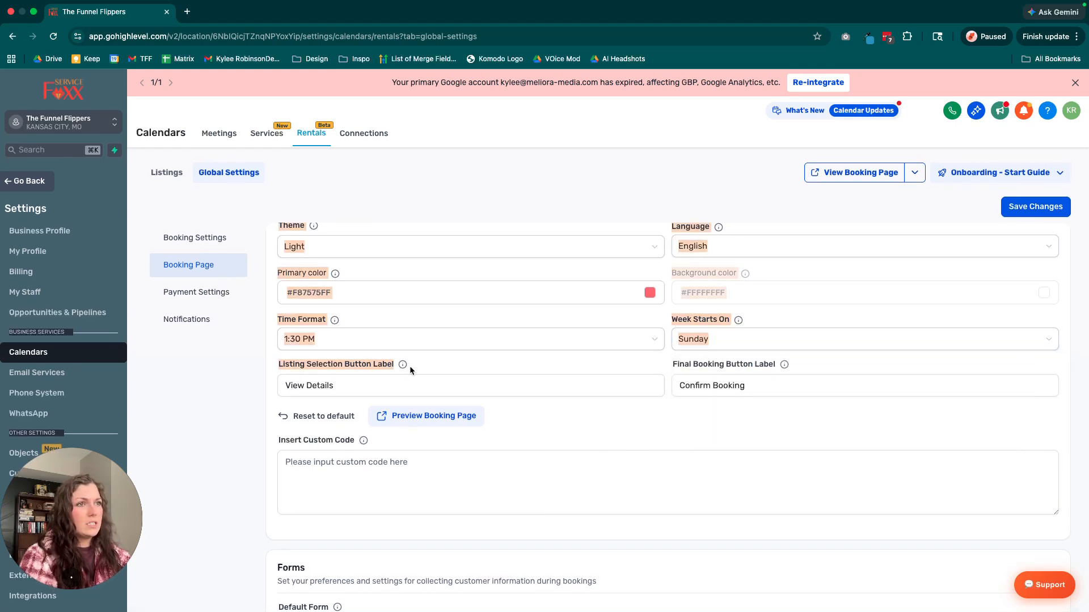
Review the listing selection and final booking button labels.
left_click_drag(401, 381, 291, 386)
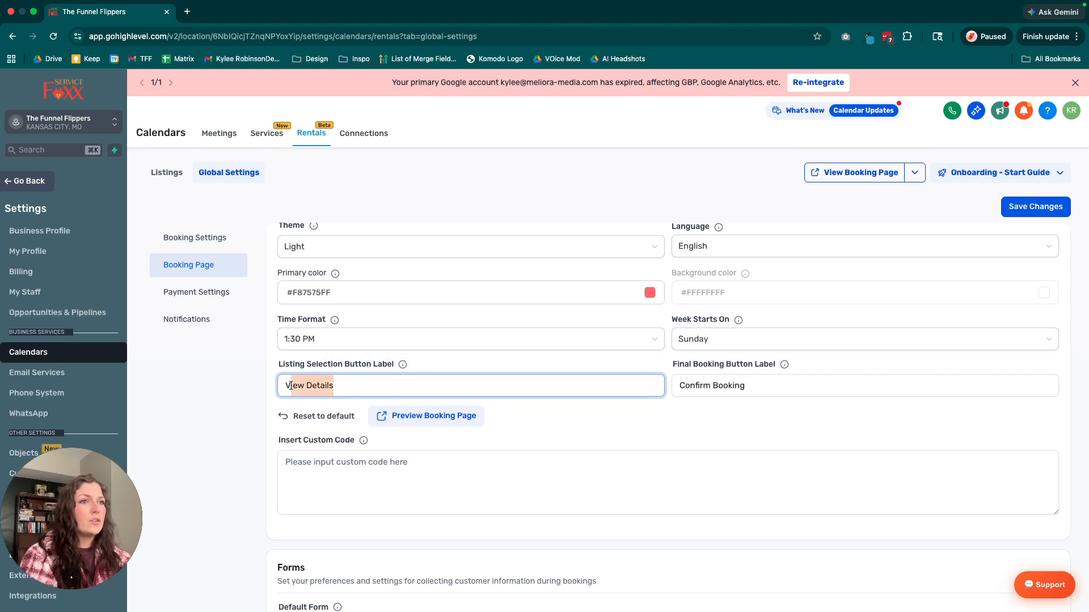
left_click_drag(365, 392, 309, 391)
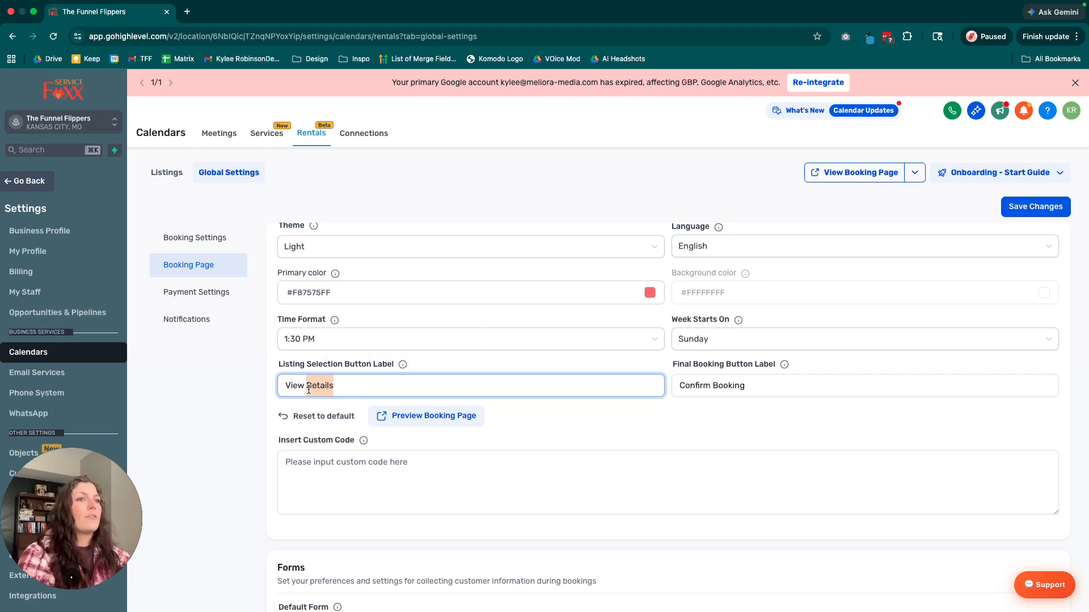
left_click(760, 384)
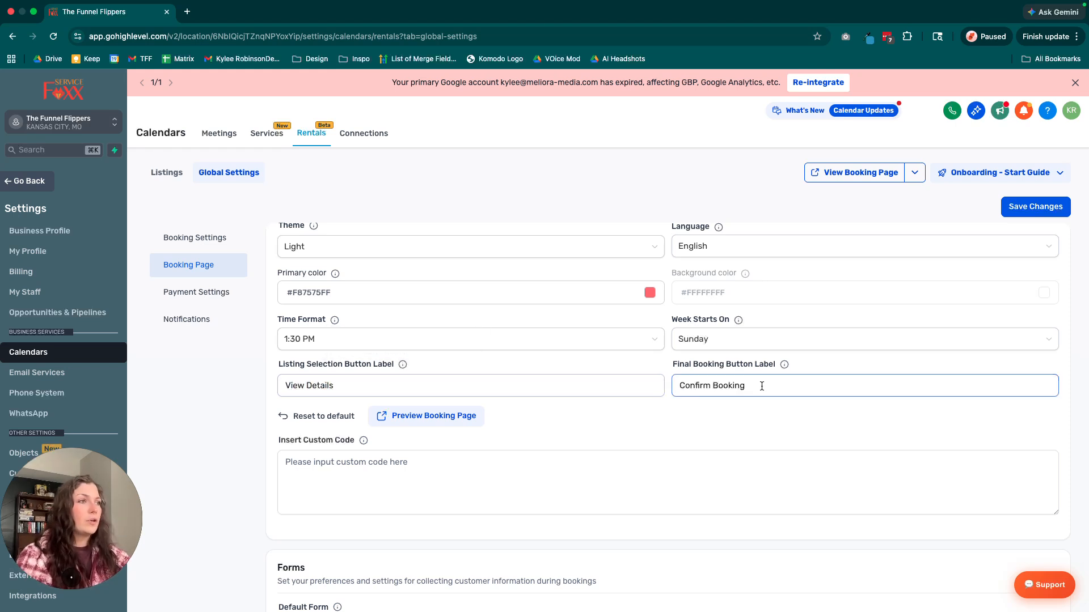
left_click_drag(757, 388, 673, 387)
left_click(728, 438)
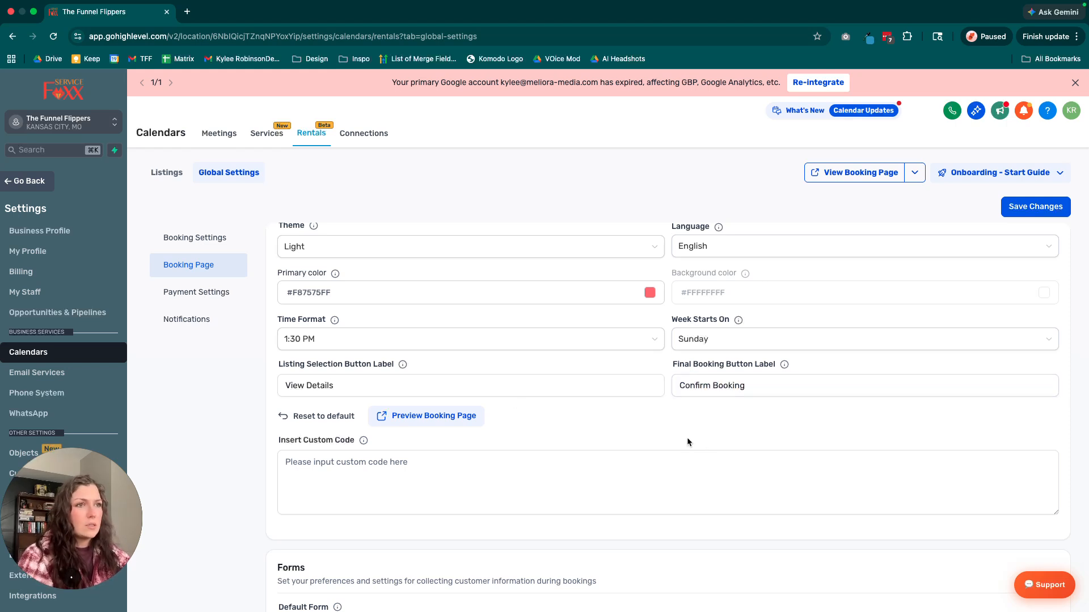
Look over the custom code and form options, try to preview the customized booking page and close the preview.
scroll(691, 437, "down", 3)
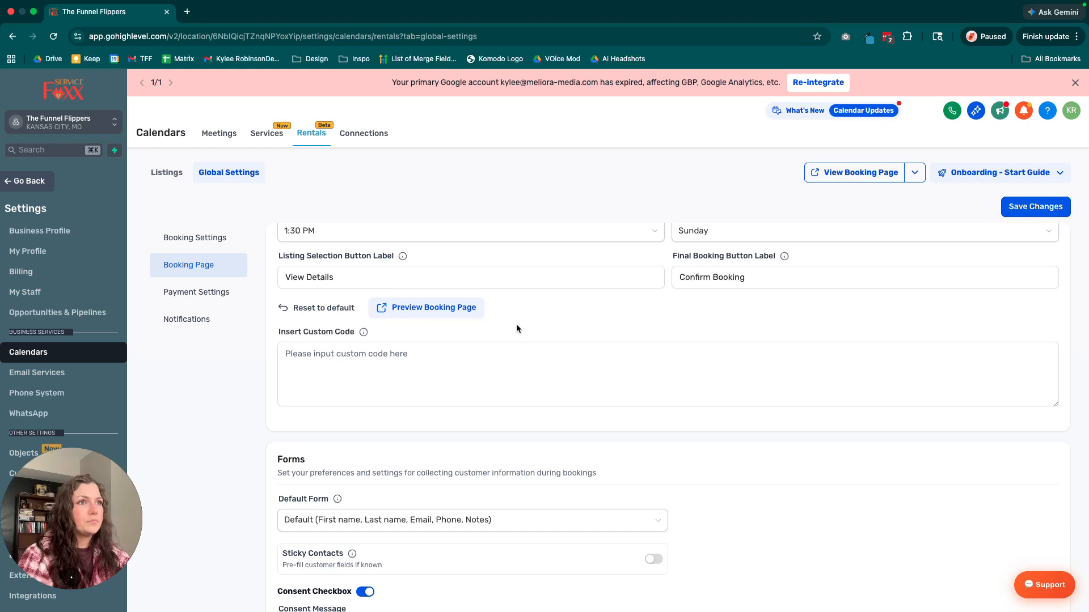
scroll(510, 334, "up", 5)
scroll(502, 343, "down", 5)
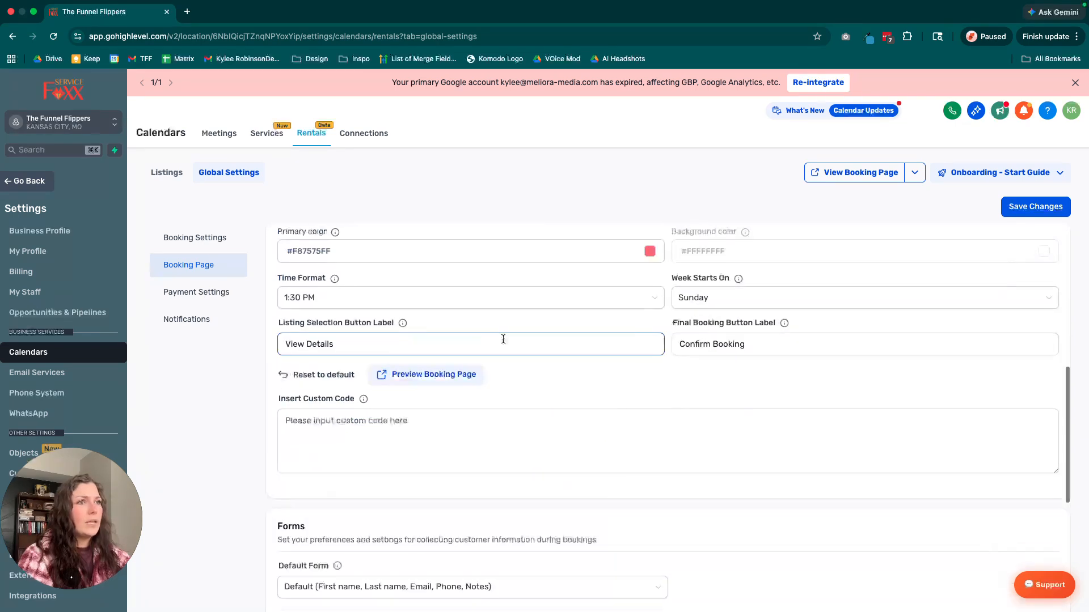
left_click(447, 375)
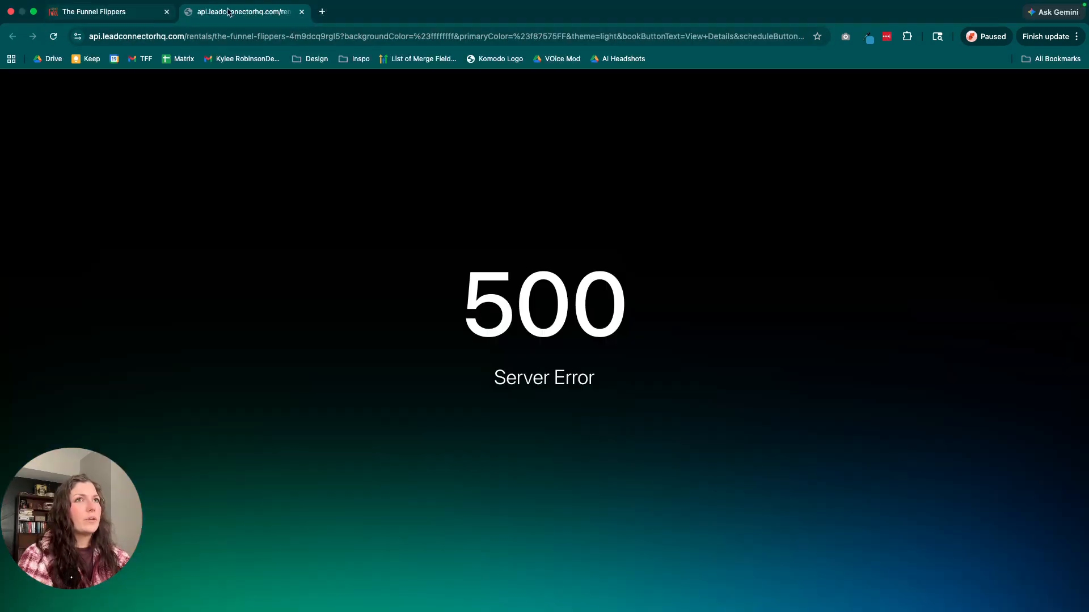
left_click(302, 12)
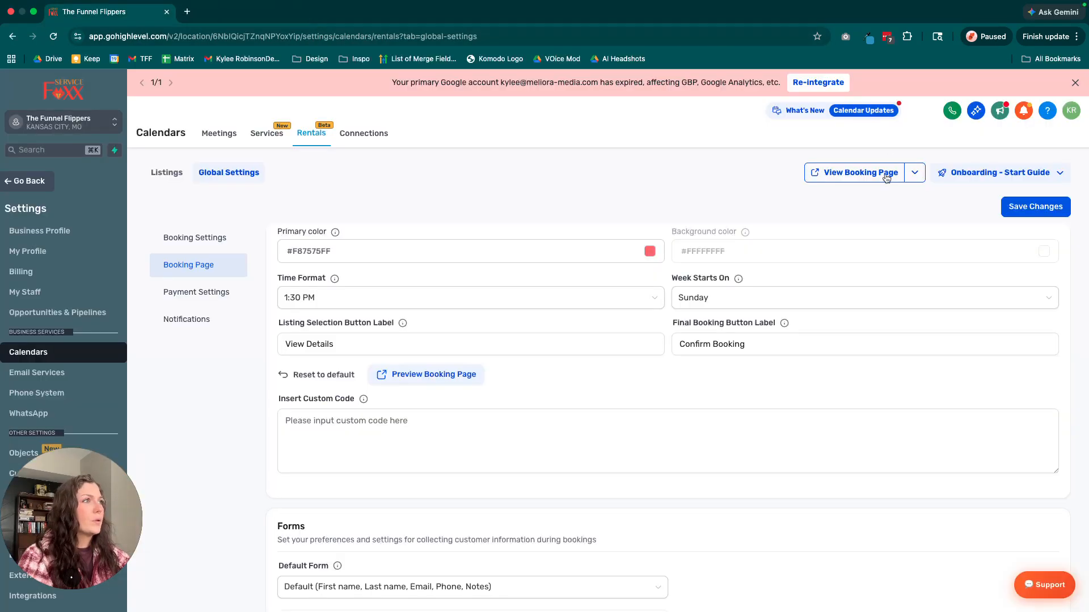
Open the live booking page, view the Boat Rental details and add one boat to the cart.
left_click(860, 173)
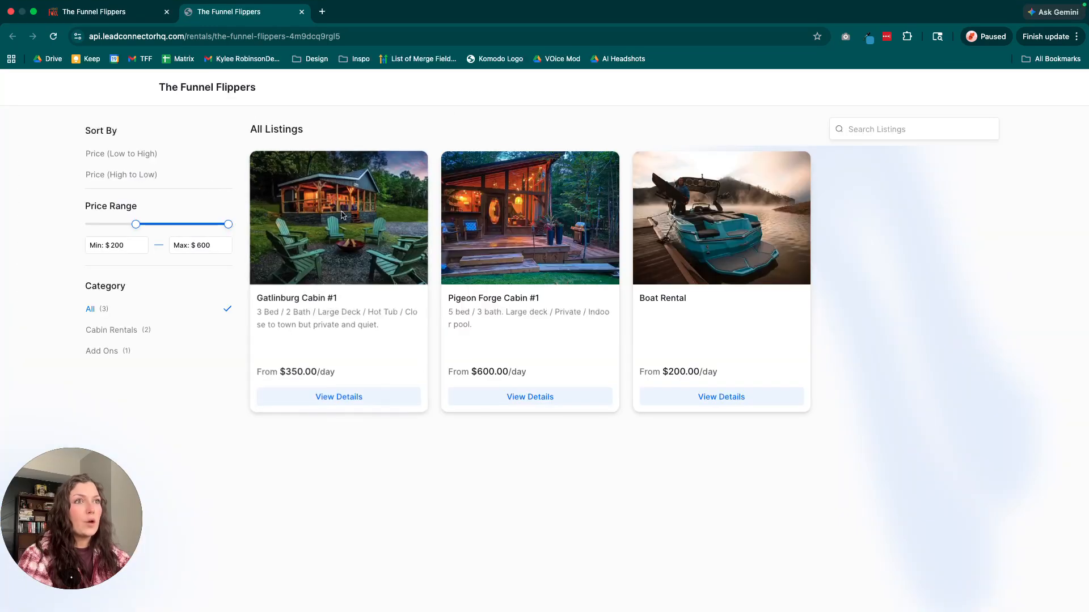
left_click(701, 397)
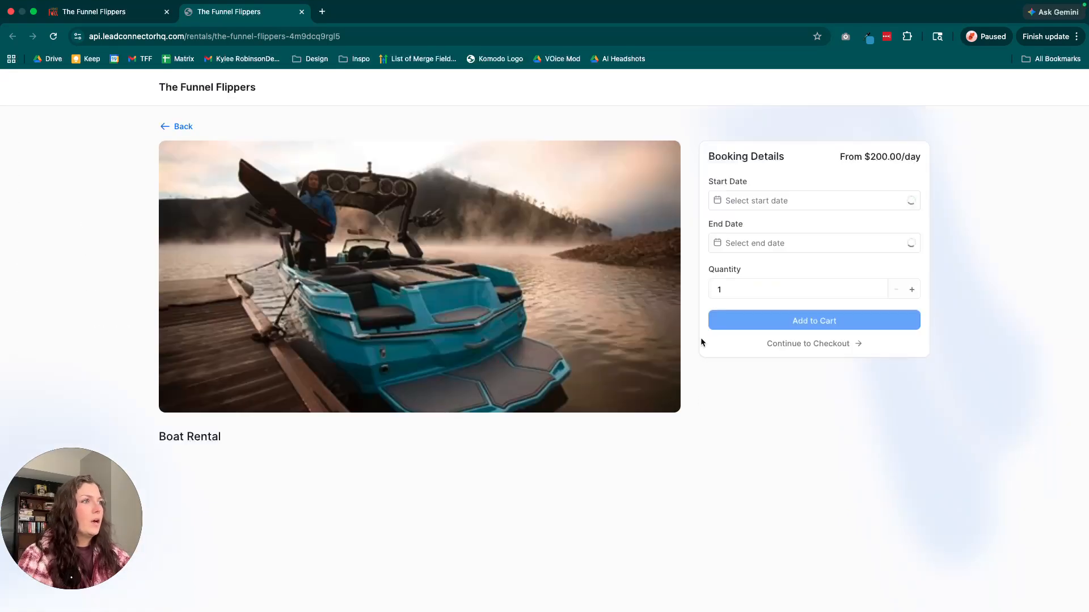
left_click(809, 359)
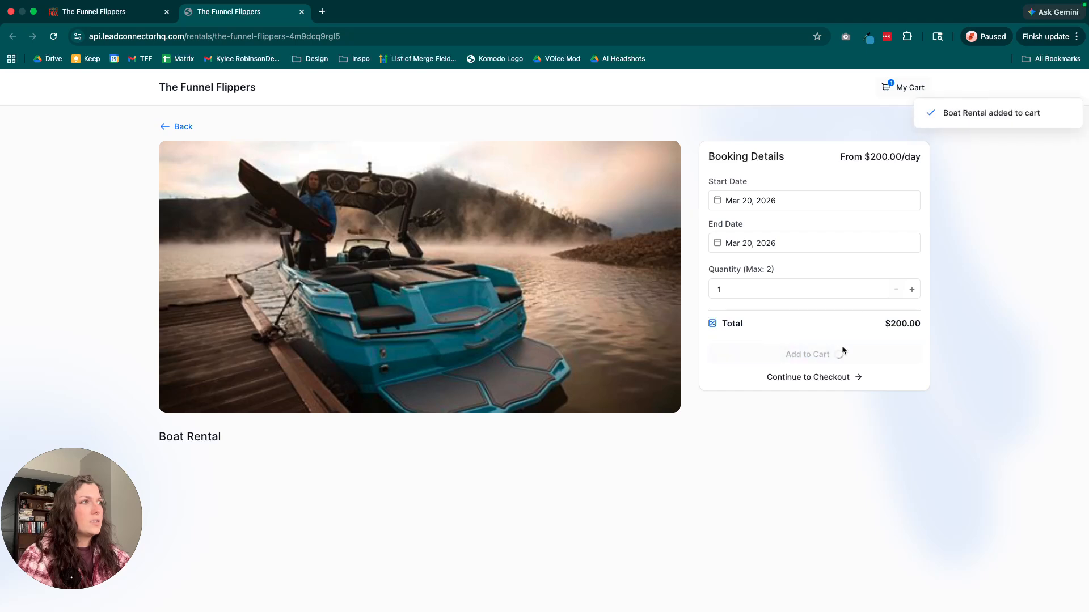
Continue from the Boat Rental booking summary to the customer information form in checkout.
left_click(842, 379)
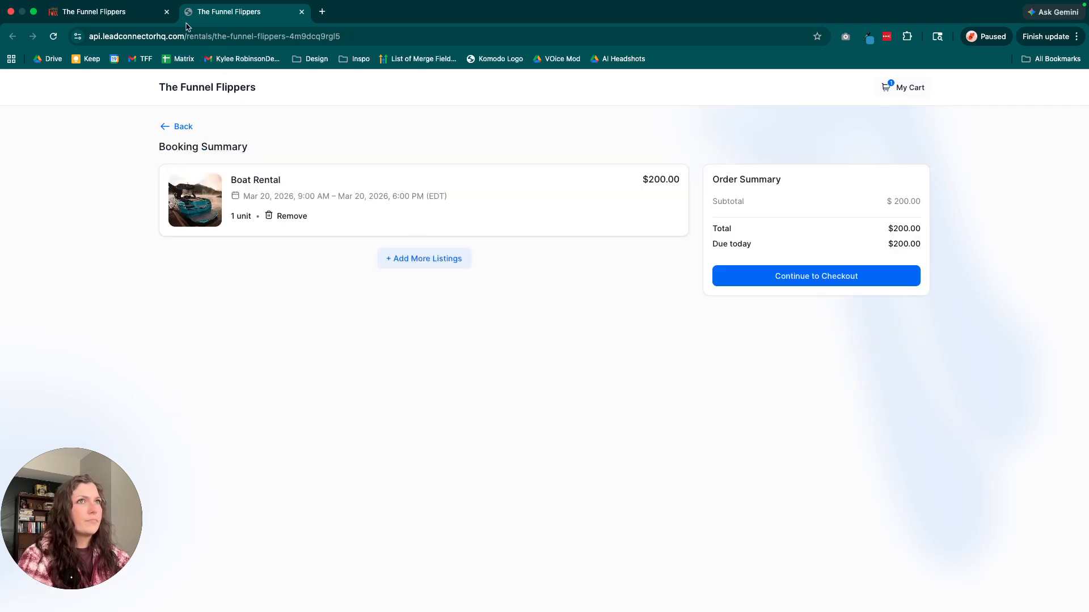
left_click(113, 12)
scroll(509, 391, "up", 3)
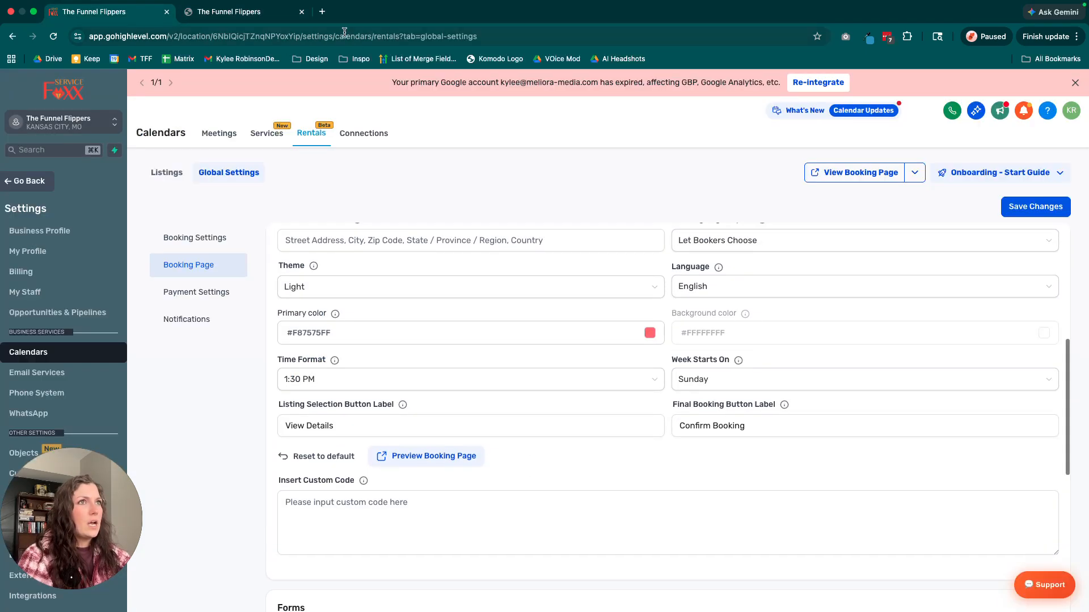
left_click(265, 11)
left_click(827, 283)
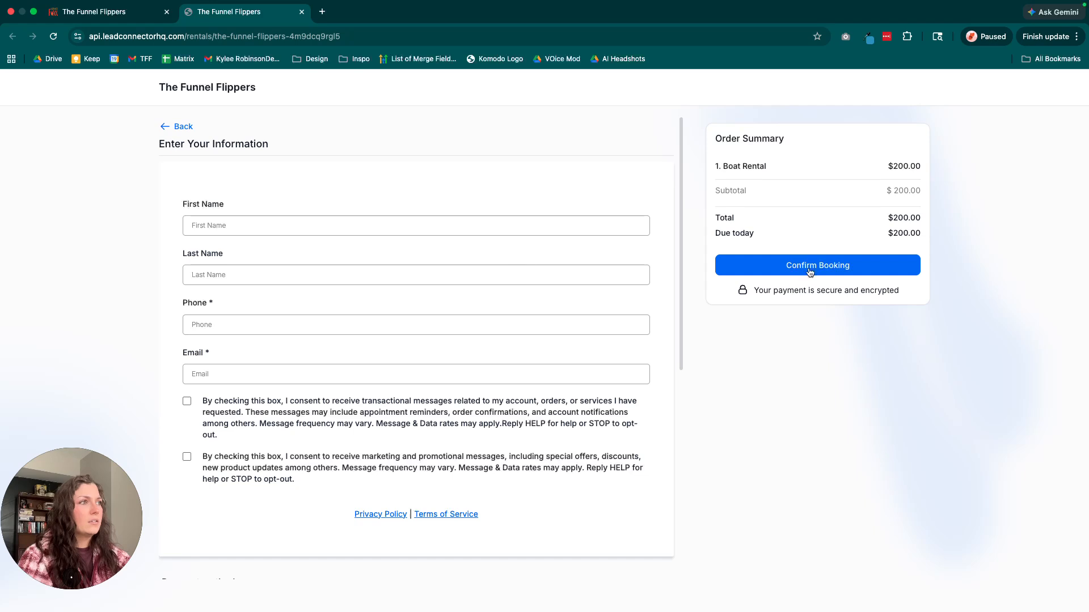
Compare the listing selection button label in the settings with the buttons on the live booking page's listing overview.
left_click(102, 11)
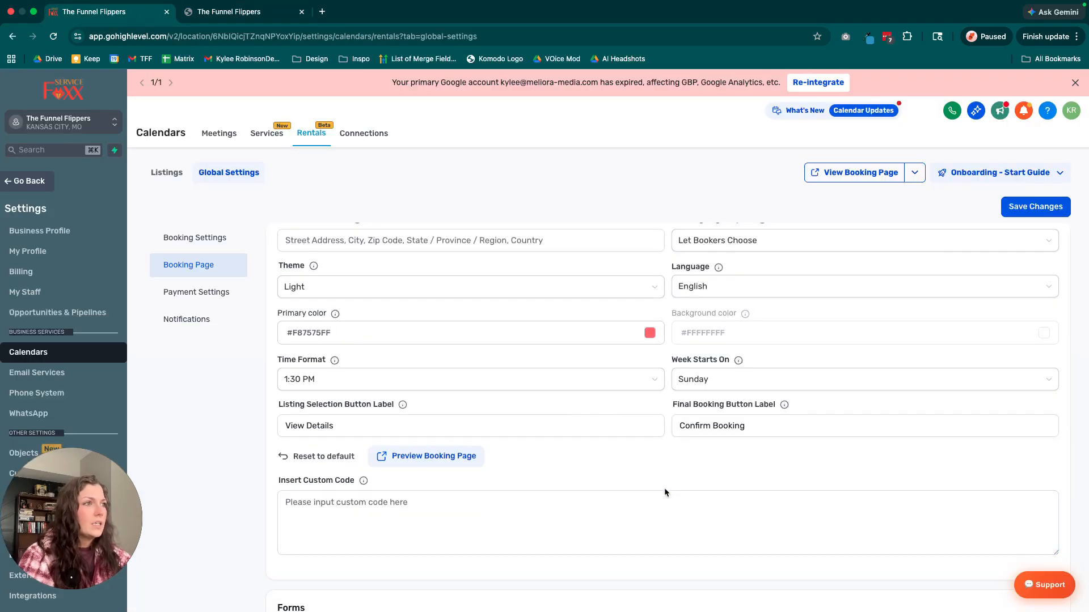
left_click_drag(450, 425, 260, 429)
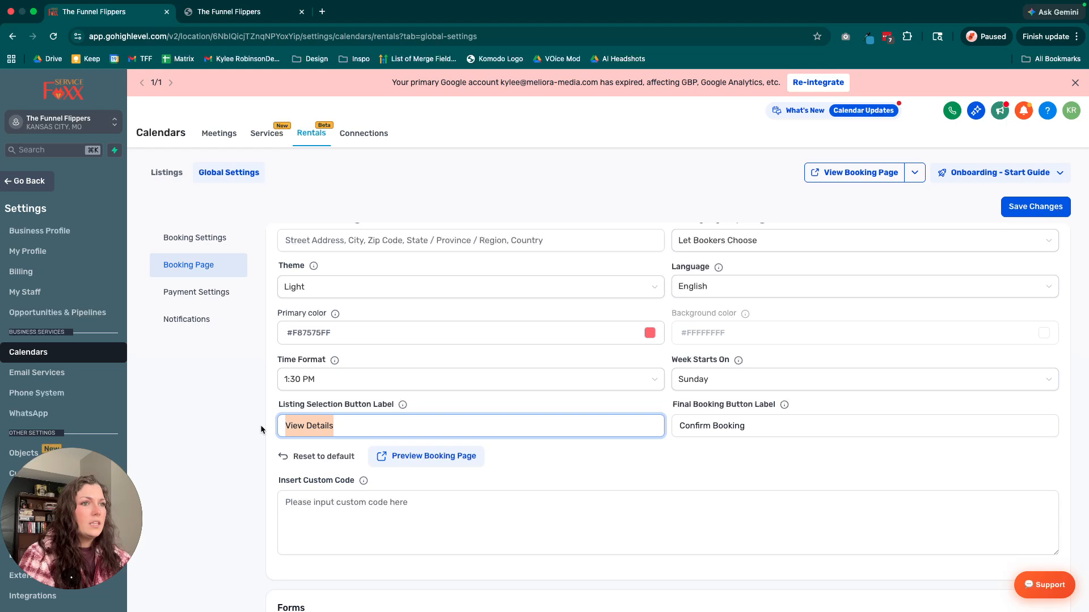
left_click(258, 5)
left_click(663, 119)
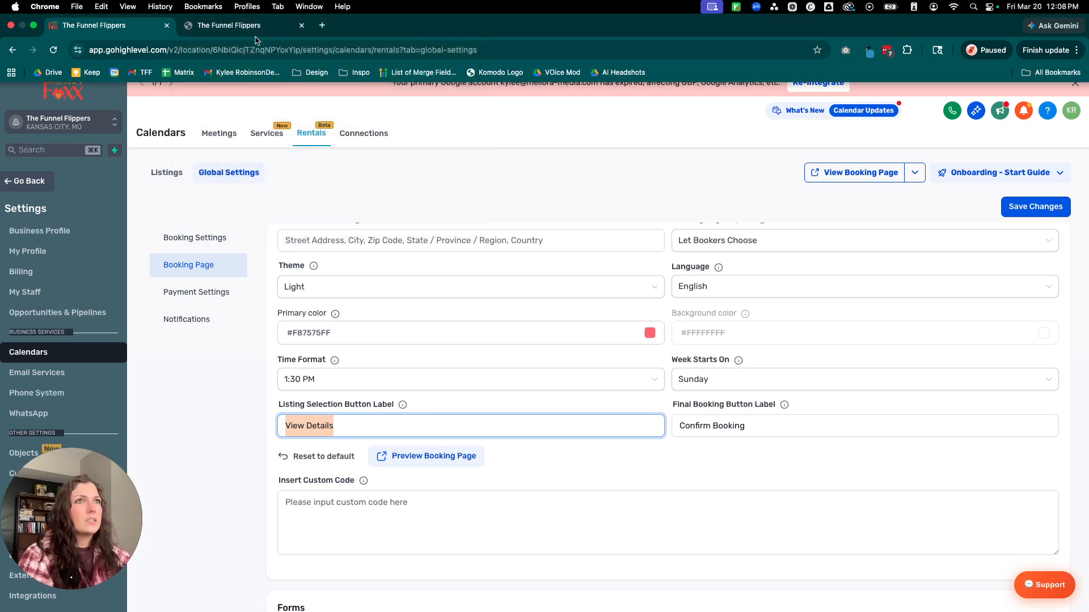
left_click(257, 25)
left_click(174, 127)
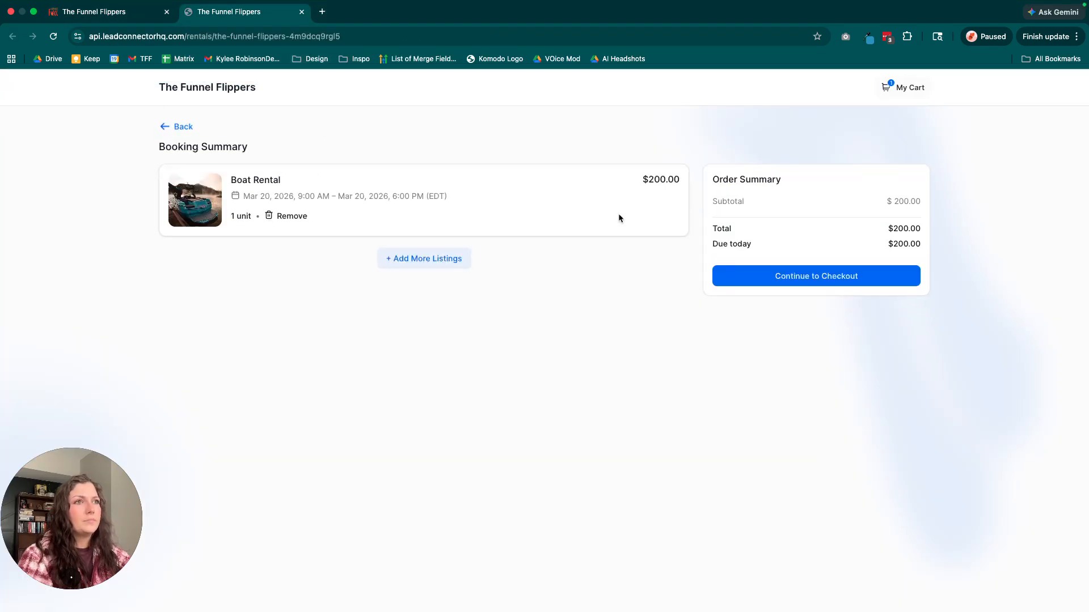
left_click(179, 127)
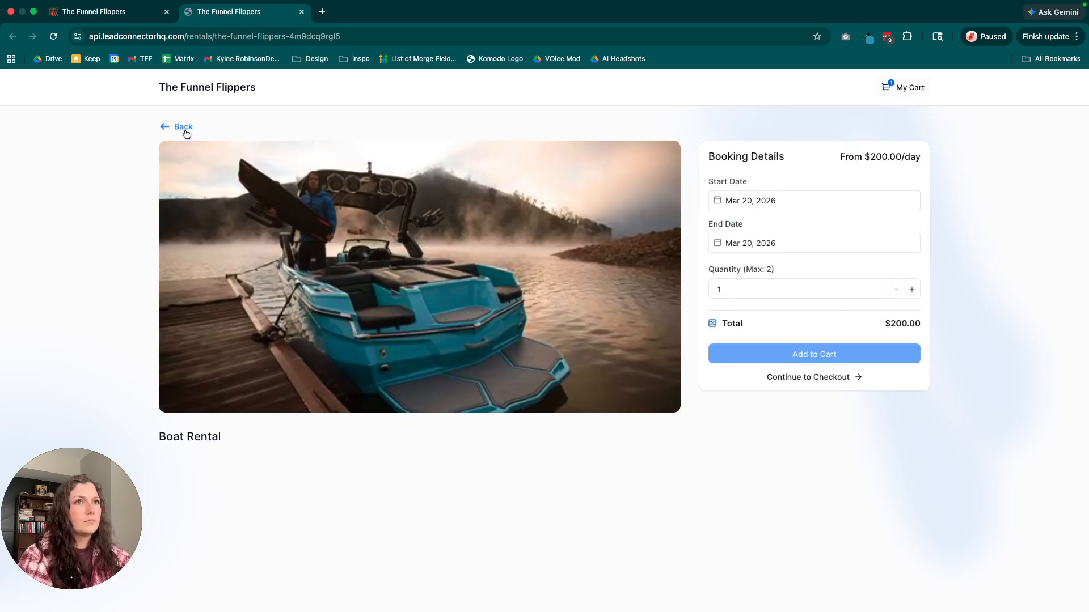
left_click(181, 127)
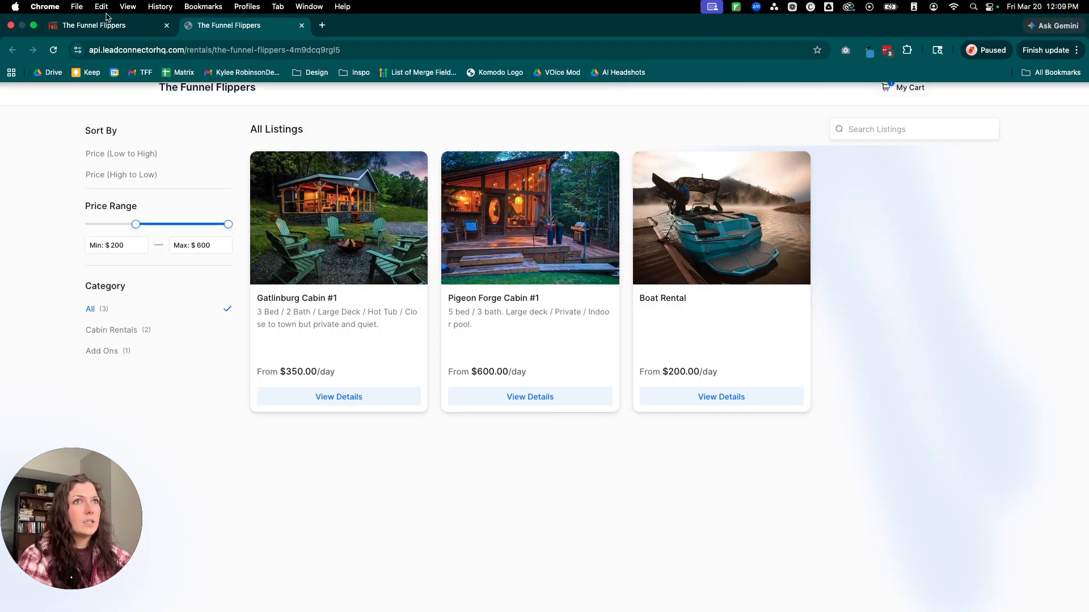
Return to the booking page settings and review the custom code field.
left_click(96, 25)
scroll(544, 411, "down", 3)
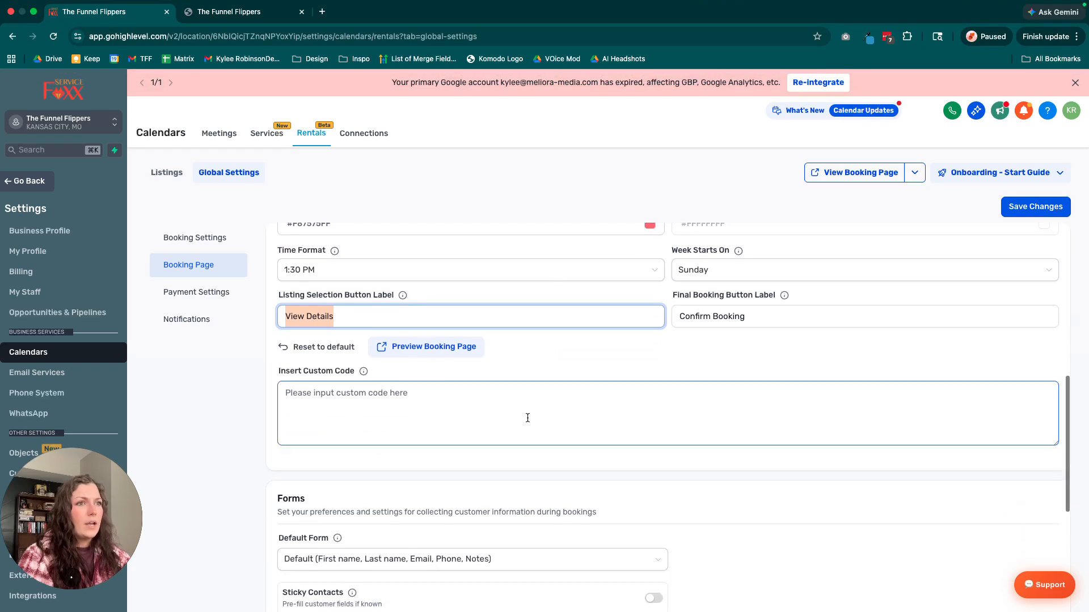
left_click(435, 400)
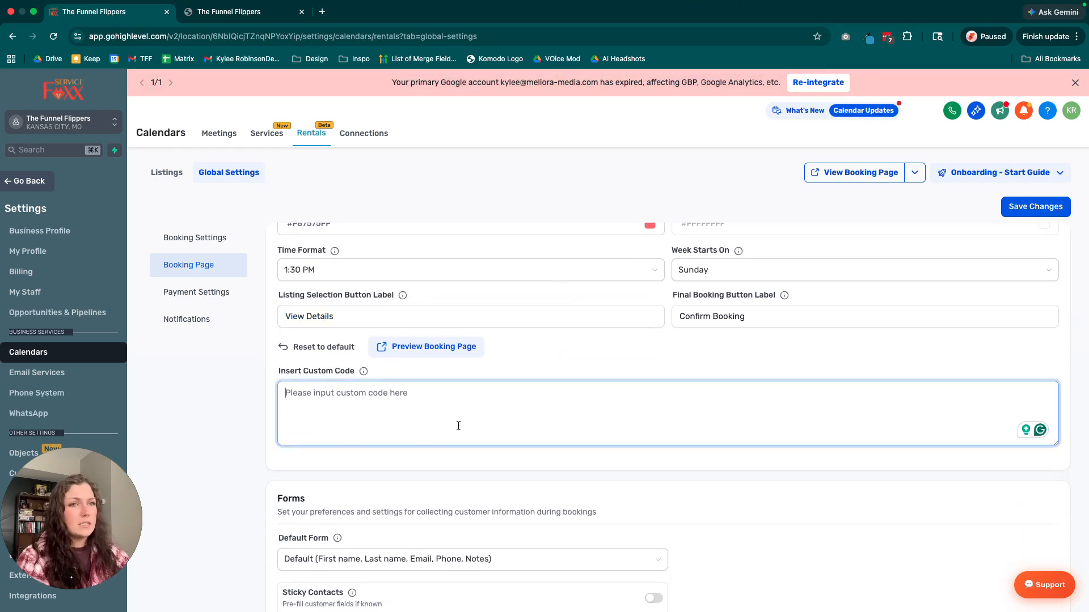
scroll(458, 426, "down", 1)
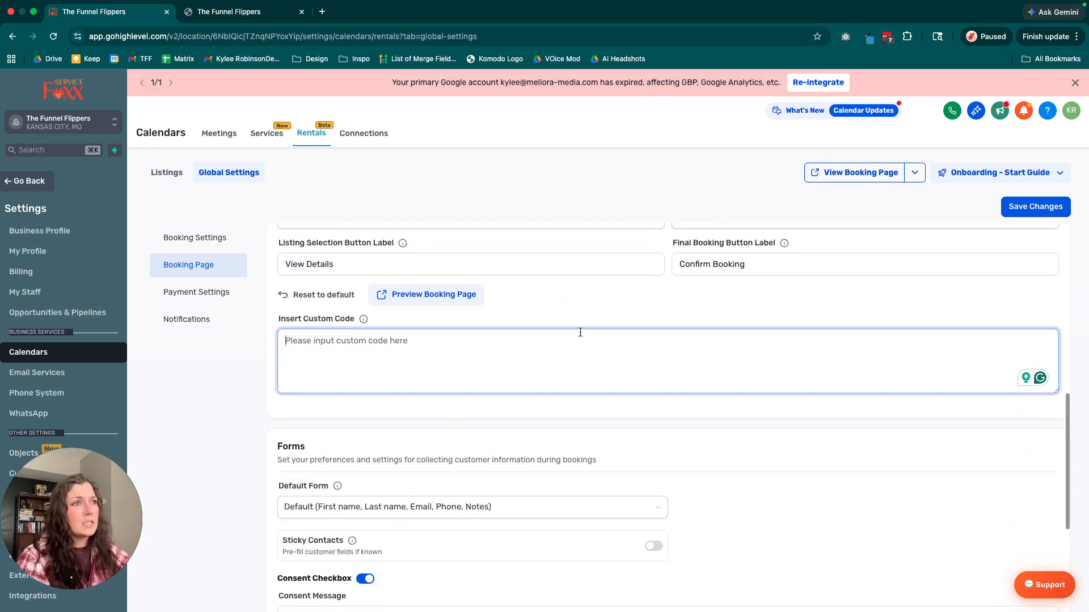
Review the forms available as the default booking form without choosing a different one.
scroll(408, 360, "down", 3)
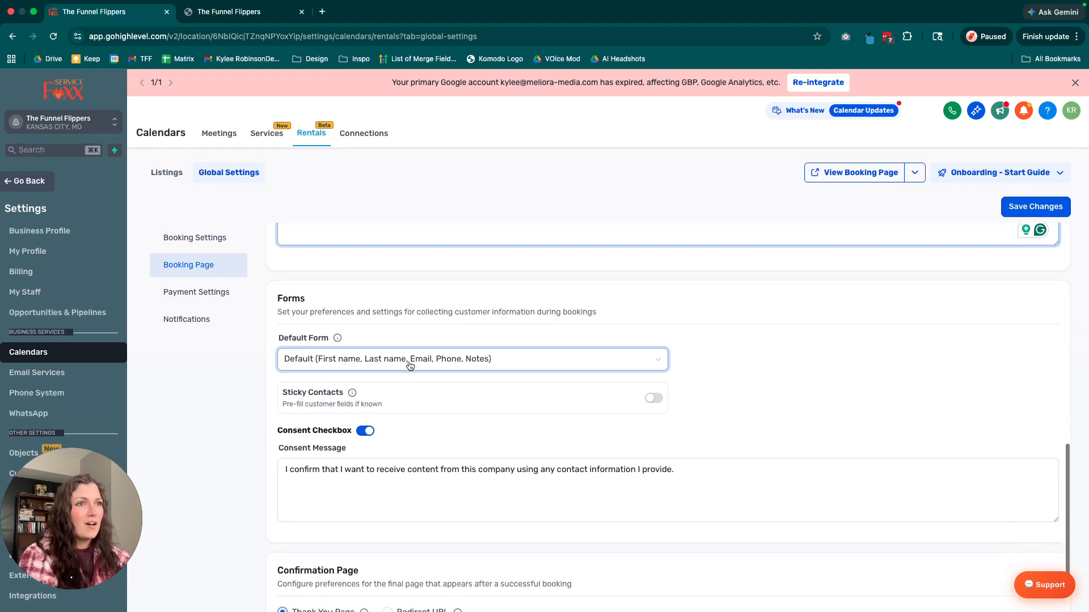
scroll(409, 365, "down", 1)
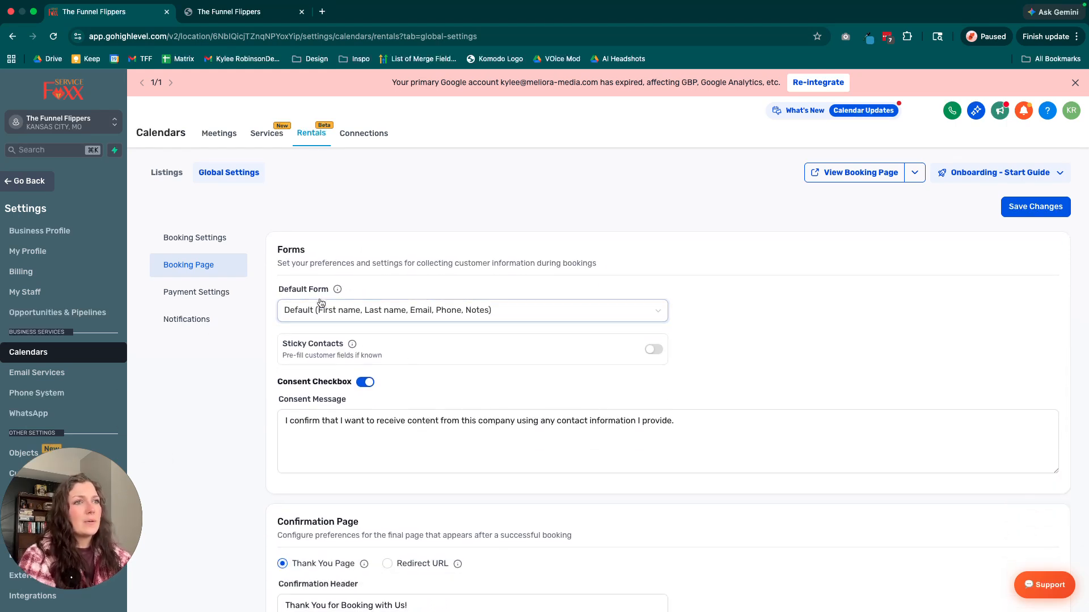
left_click(587, 312)
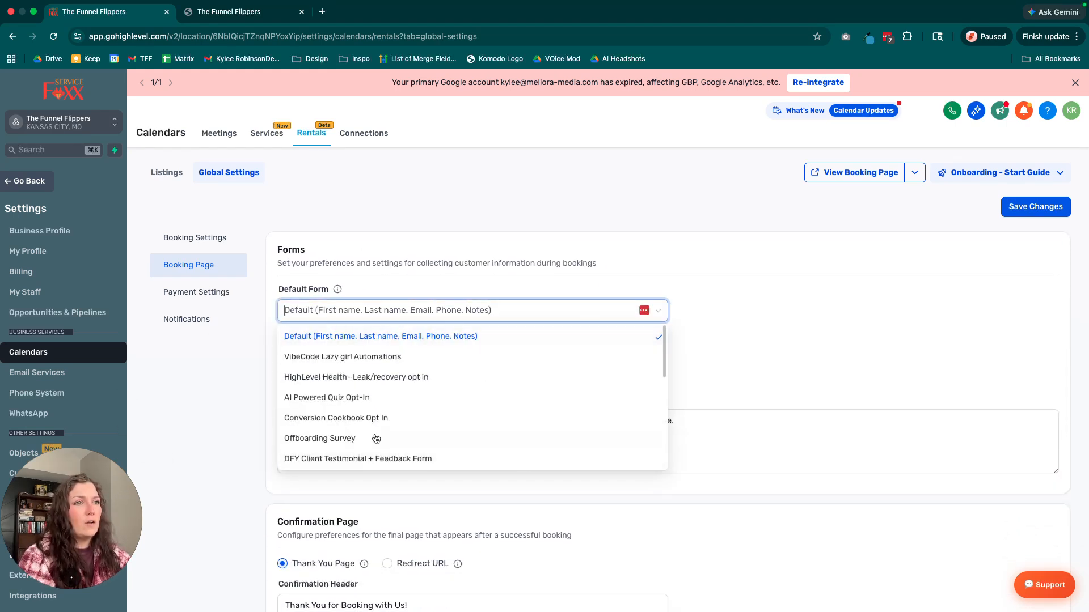
scroll(391, 434, "down", 1)
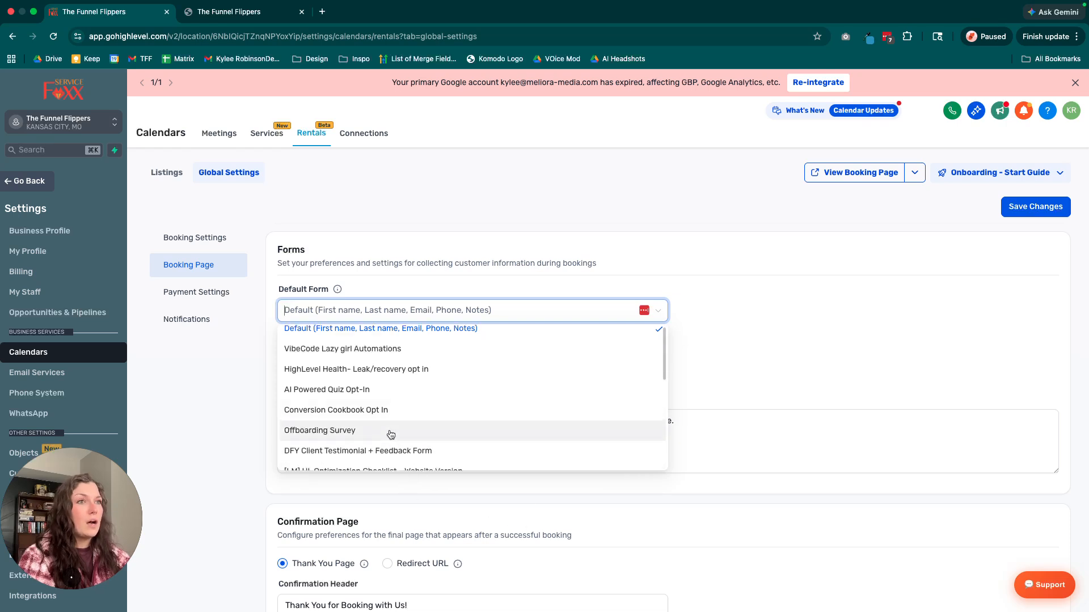
scroll(391, 434, "down", 3)
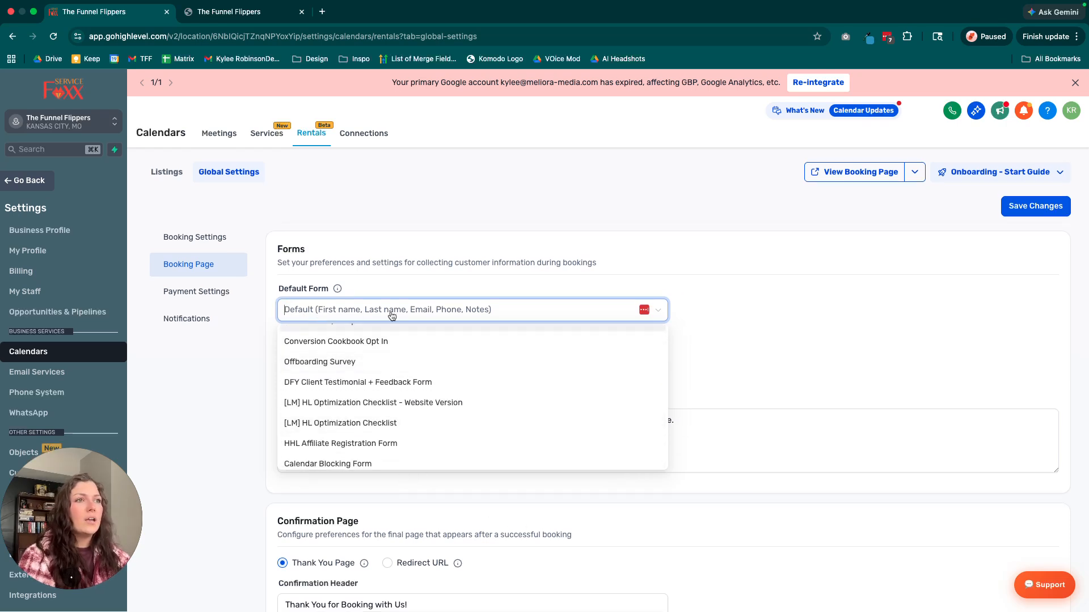
left_click(744, 316)
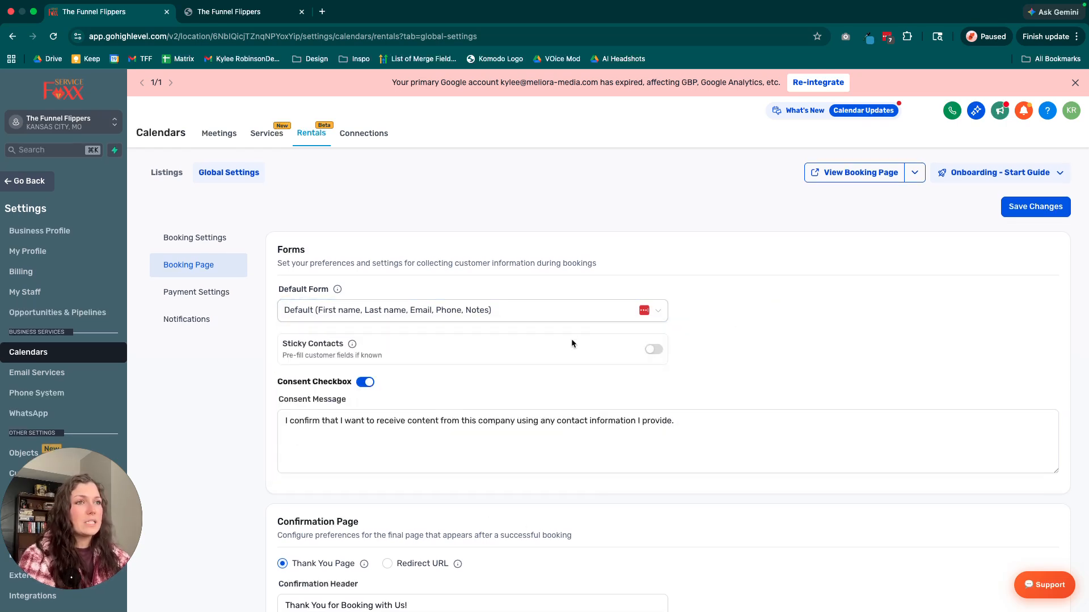
Enable Sticky Contacts to pre-fill known customer fields on the booking form.
left_click(655, 350)
scroll(668, 364, "down", 1)
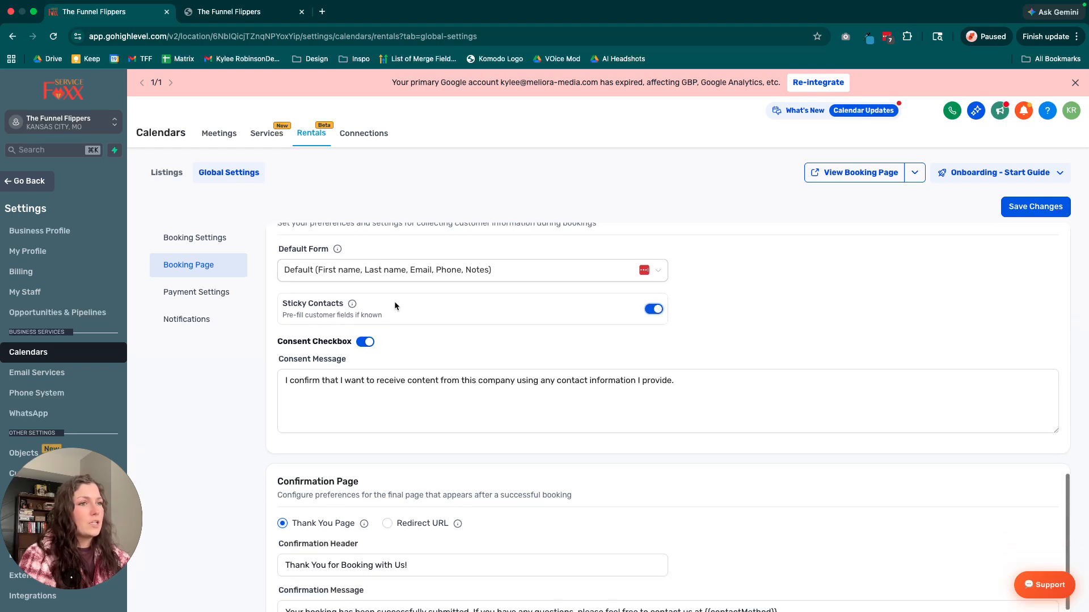
left_click_drag(281, 316, 460, 355)
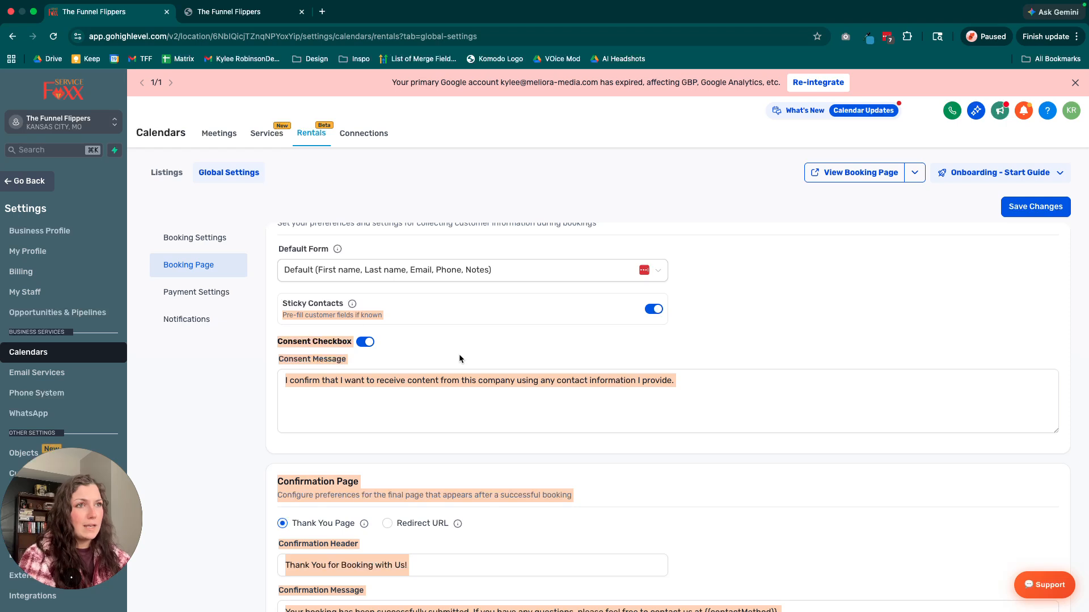
left_click(307, 311)
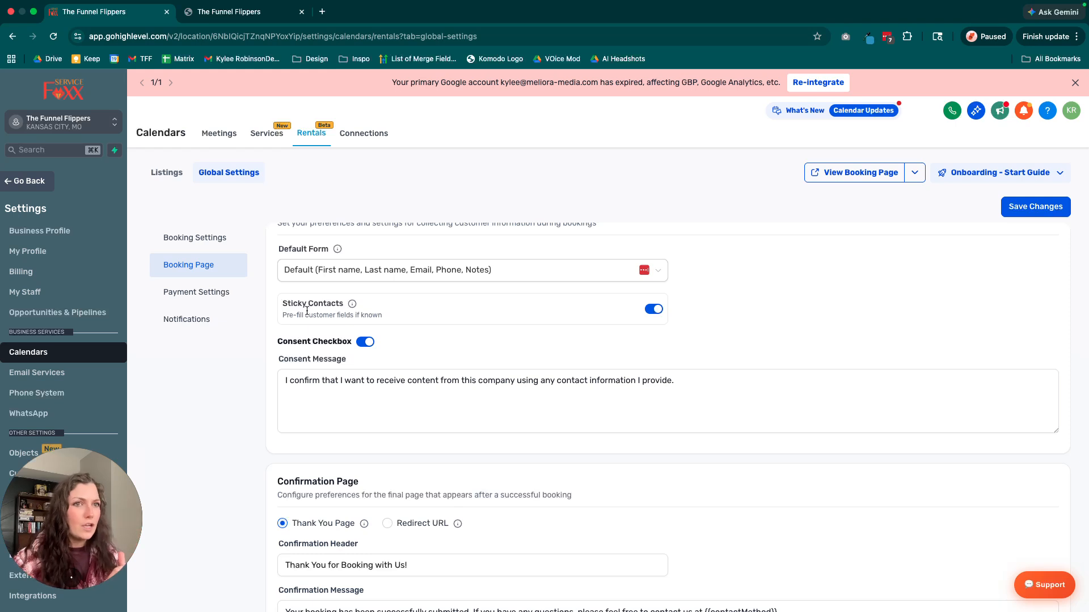
Review the consent message text of the booking form.
left_click(460, 407)
triple_click(470, 380)
left_click(457, 406)
scroll(453, 405, "down", 1)
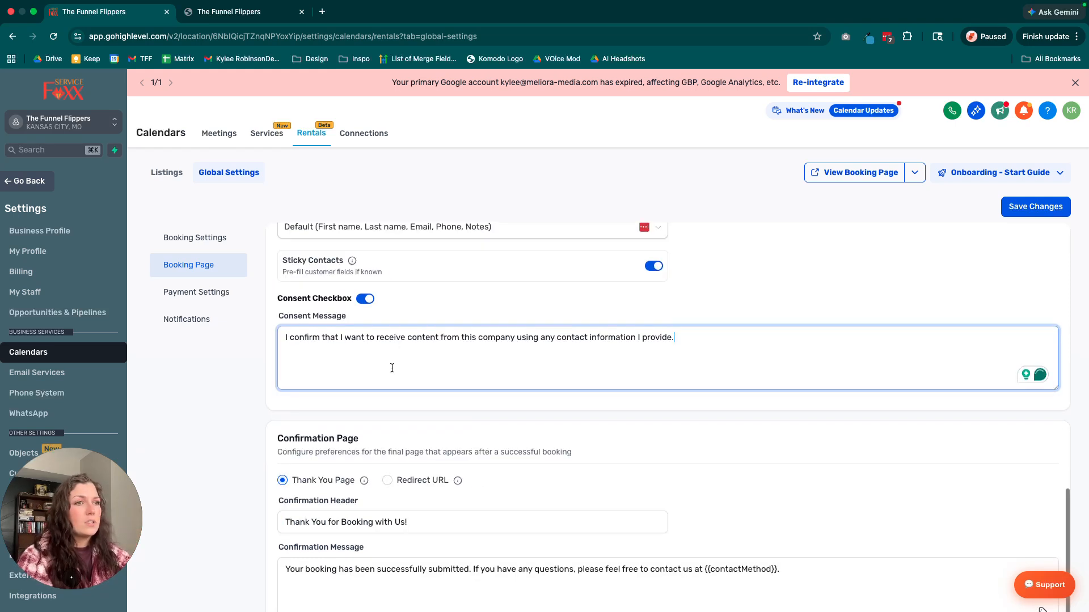
scroll(695, 386, "down", 1)
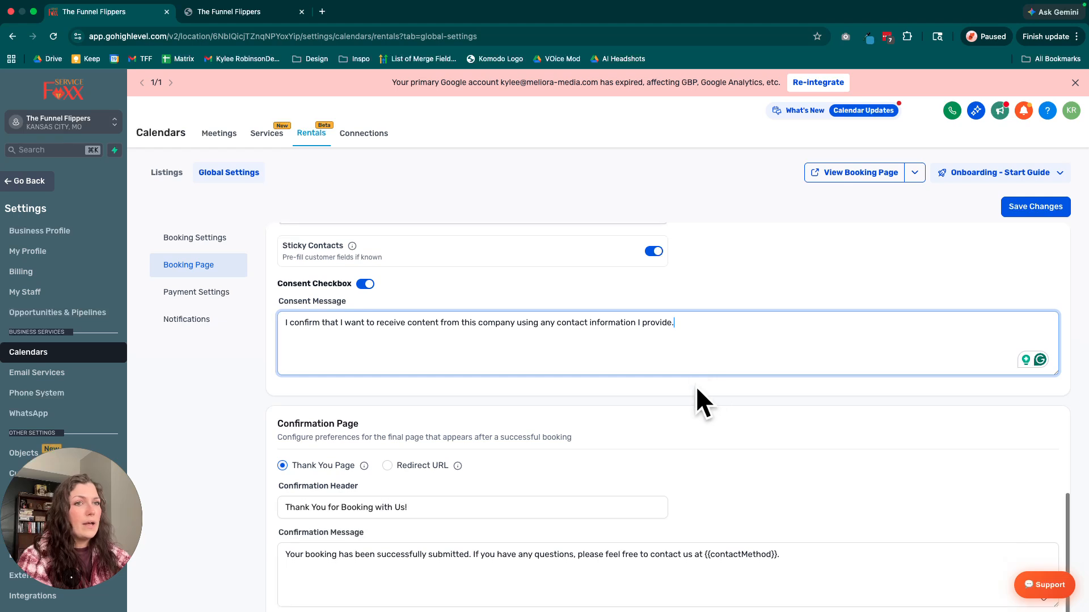
Try the Redirect URL option for the confirmation page, view its URL field and switch back to Thank You Page.
scroll(525, 470, "down", 1)
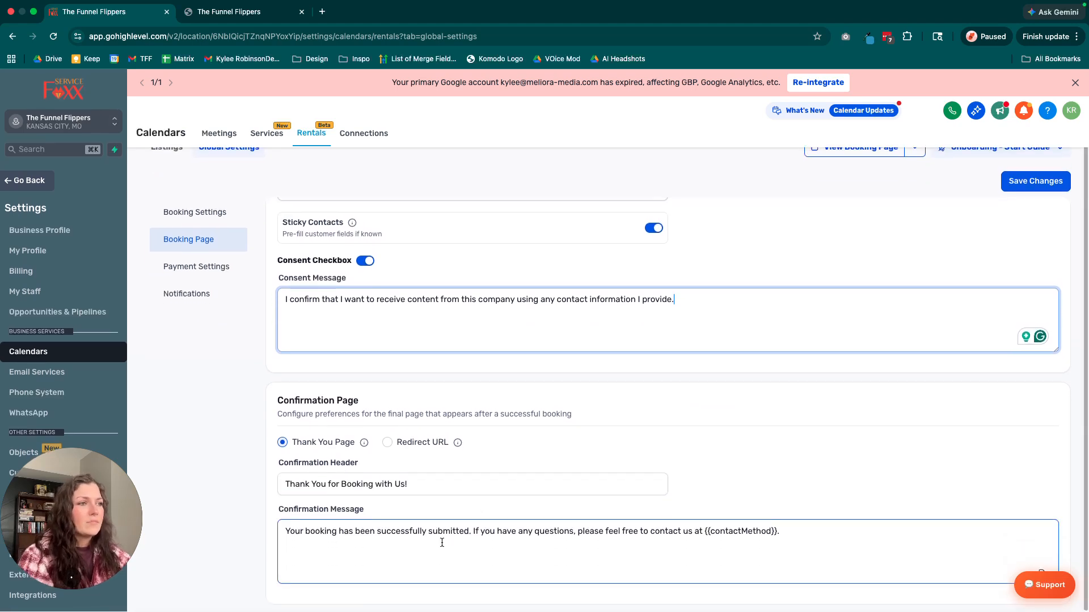
left_click(387, 443)
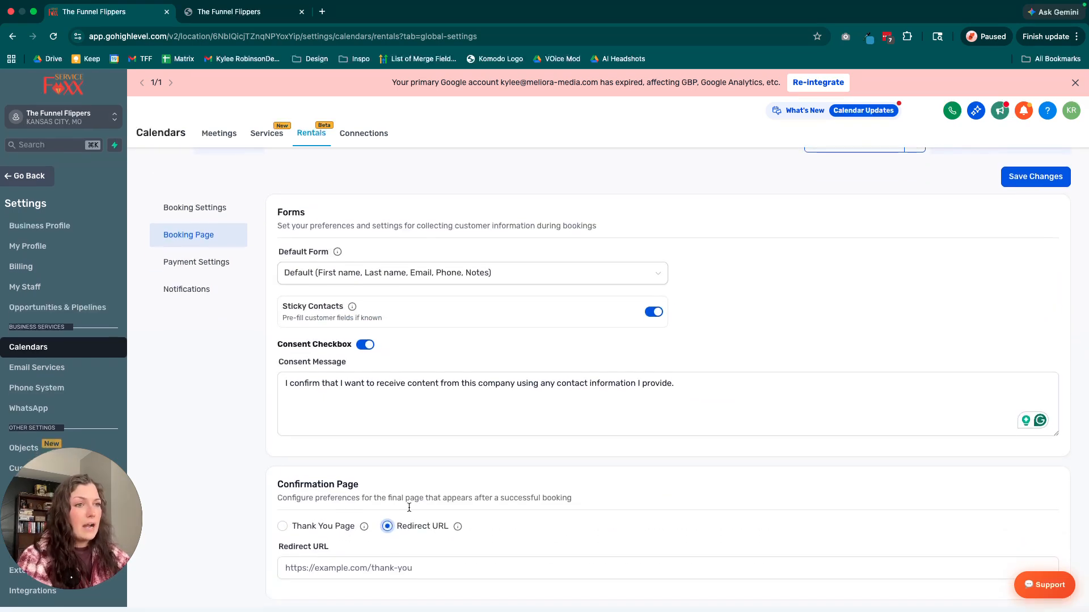
left_click(283, 573)
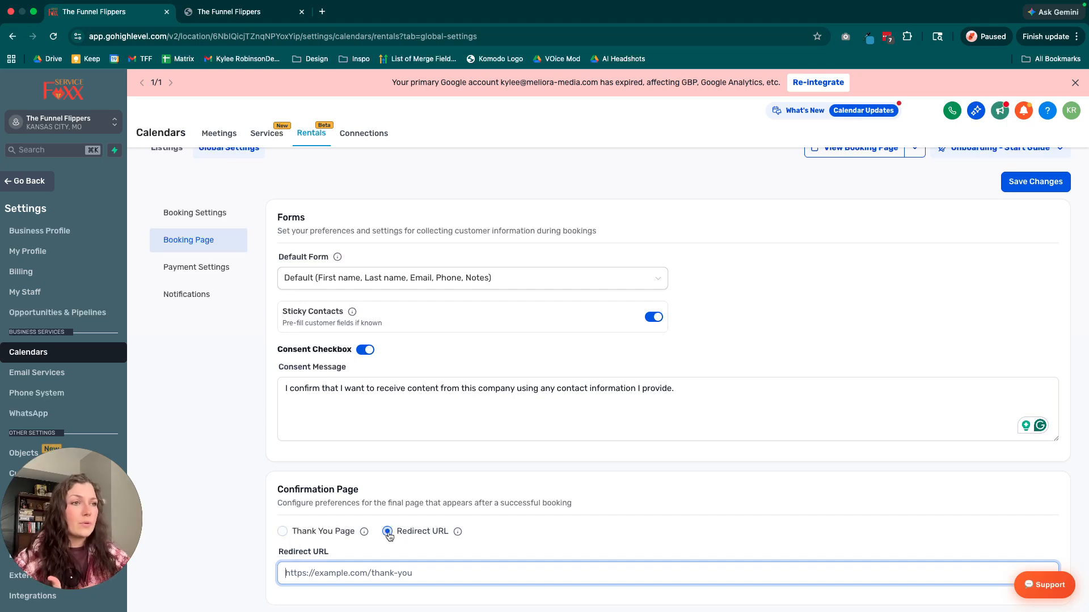
left_click(282, 531)
Review the confirmation header and confirmation message of the thank-you page, including the contact method placeholder.
scroll(475, 542, "down", 3)
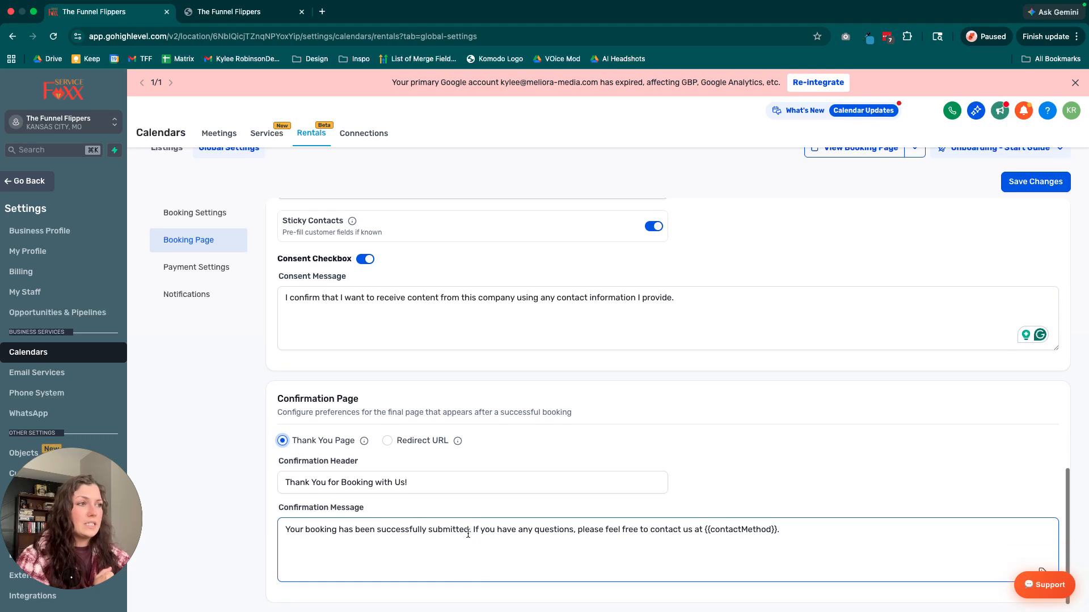
left_click(286, 486)
left_click_drag(456, 488, 285, 481)
left_click(476, 489)
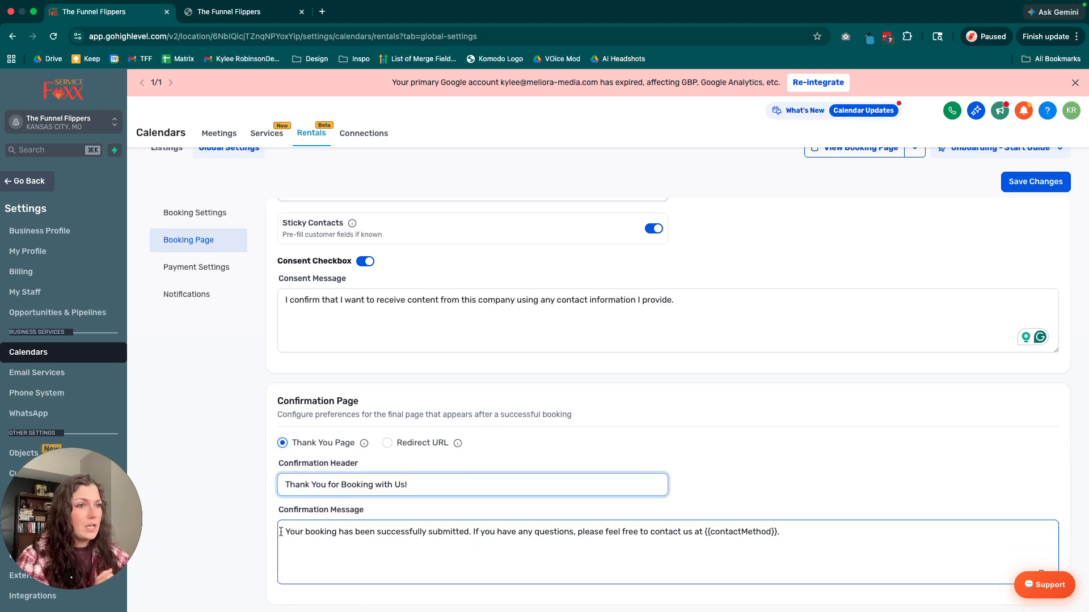
left_click(805, 532)
triple_click(804, 532)
left_click_drag(668, 533, 791, 531)
left_click(779, 491)
Look over the payment settings and notification options, and return to the booking settings under Global Settings.
scroll(779, 491, "up", 7)
scroll(779, 492, "up", 10)
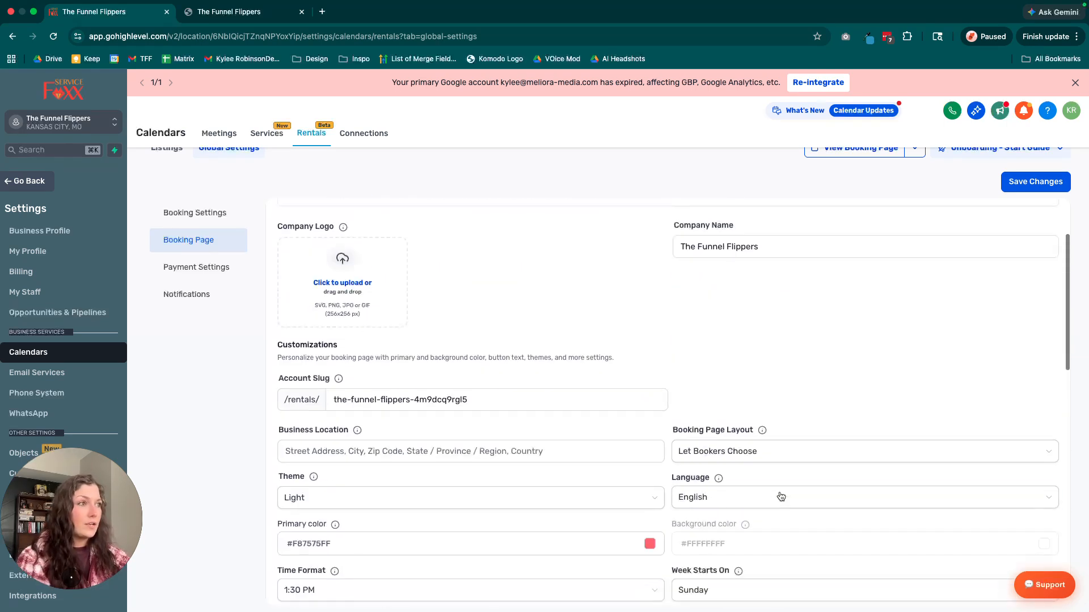
left_click(194, 291)
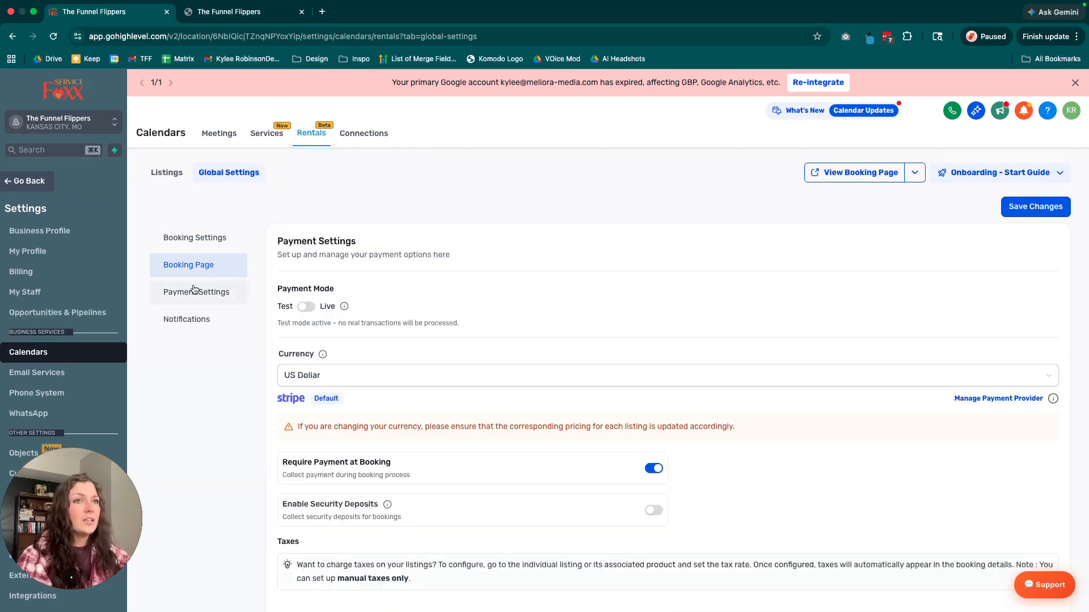
left_click(212, 319)
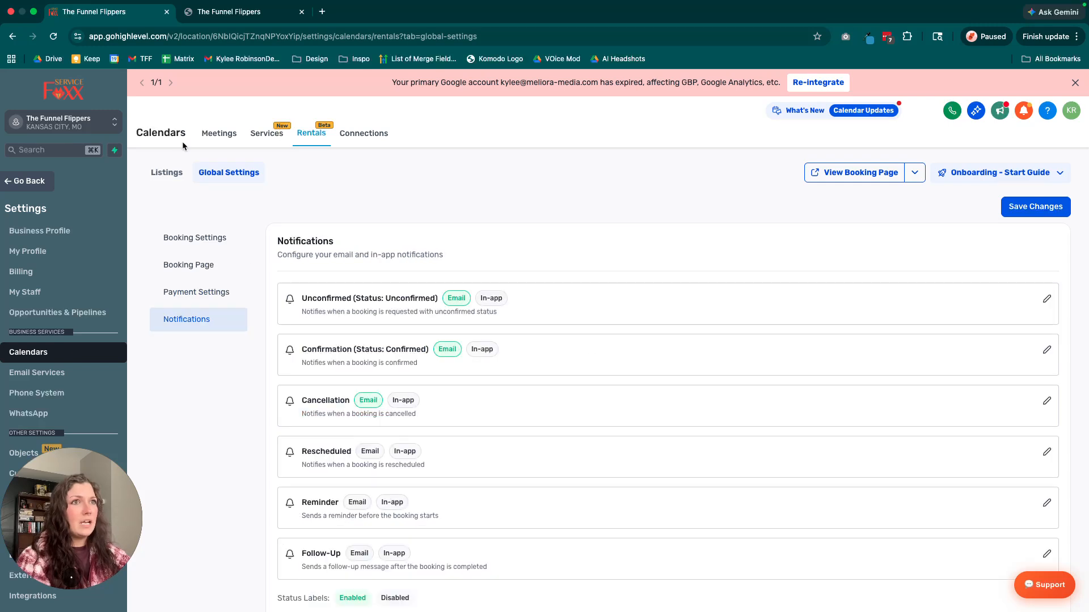
left_click(175, 173)
left_click(250, 179)
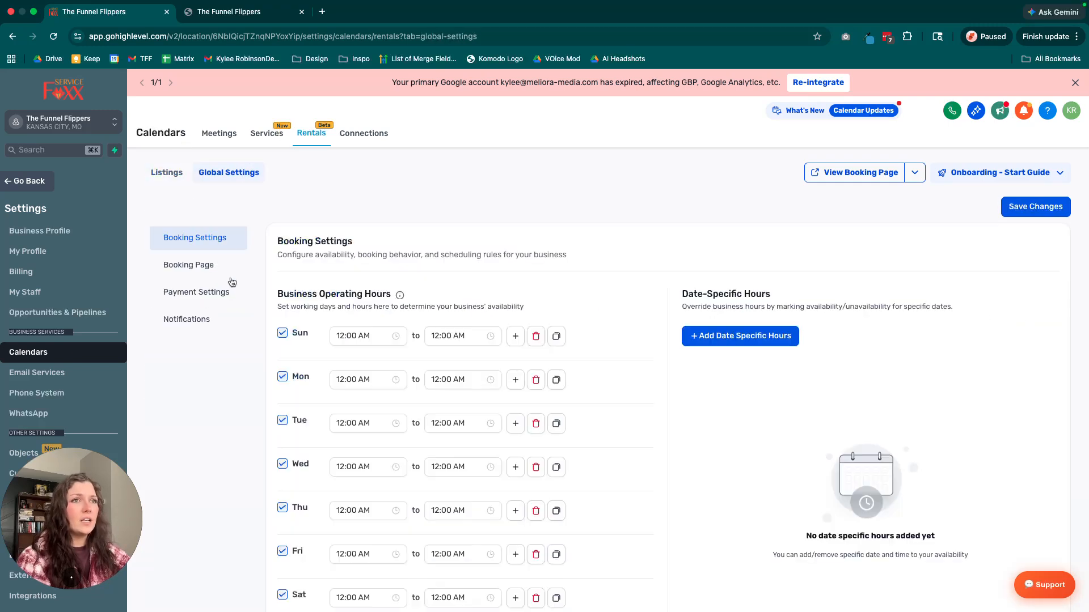
Open the Booking Page settings and try to set a company logo from the images in Media Storage.
left_click(194, 276)
scroll(369, 295, "down", 2)
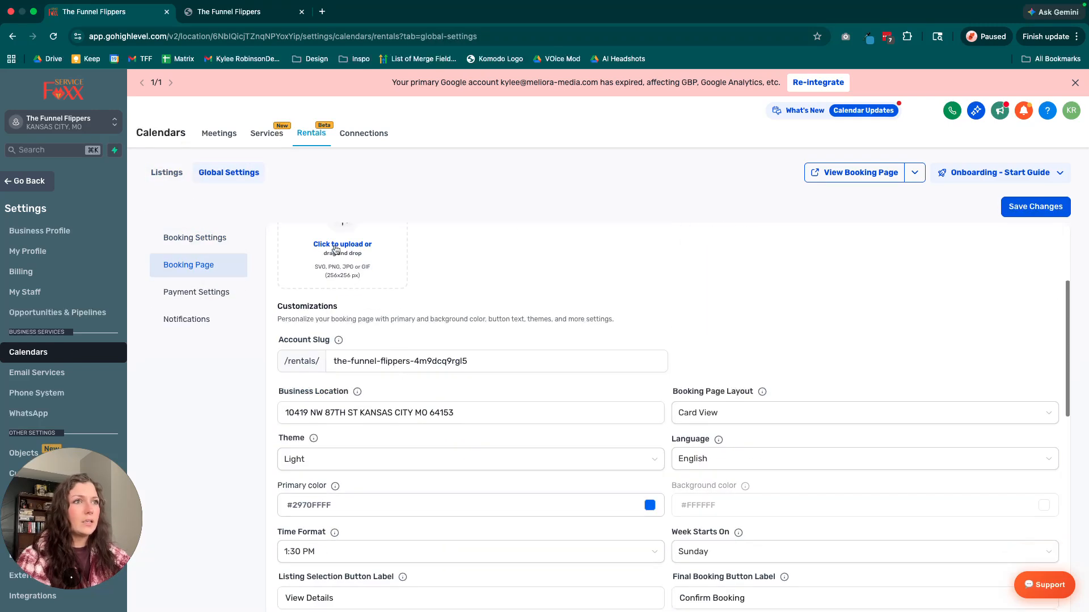
mouse_move(336, 252)
left_click(338, 282)
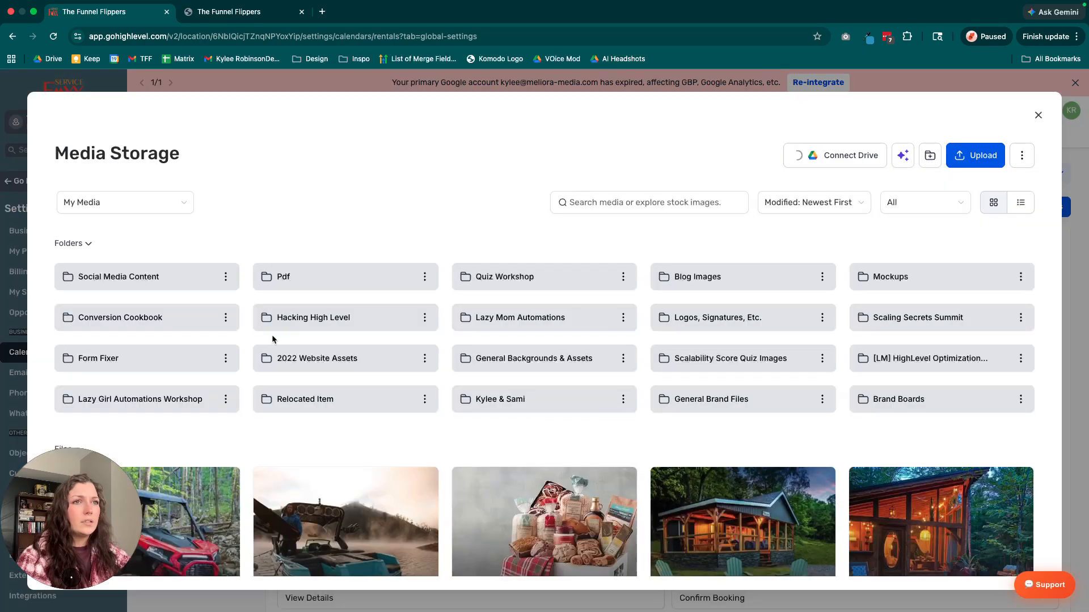
scroll(314, 476, "down", 5)
scroll(314, 477, "down", 3)
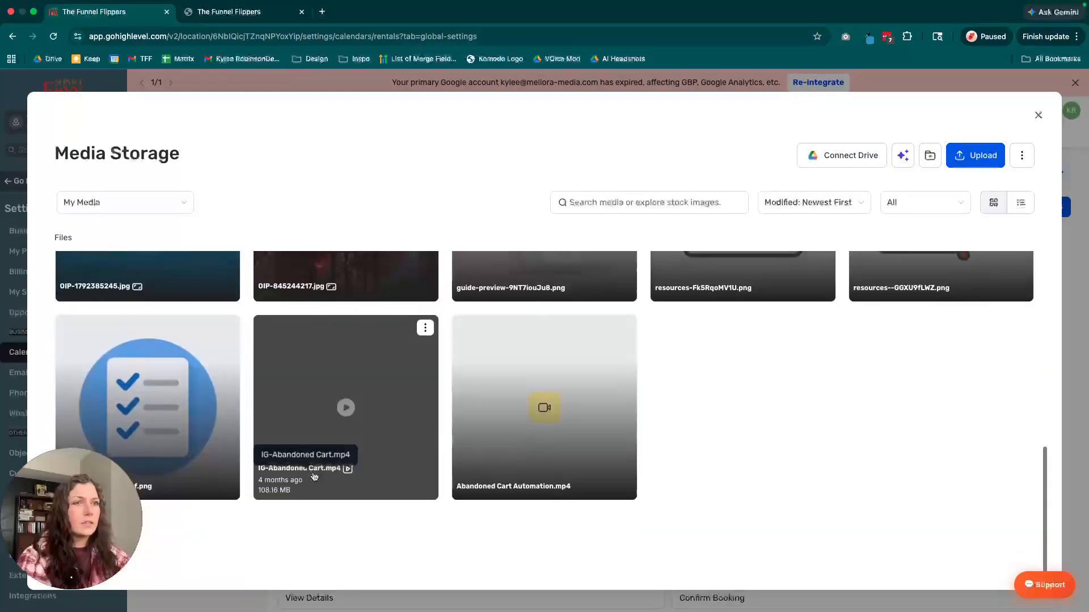
left_click(175, 408)
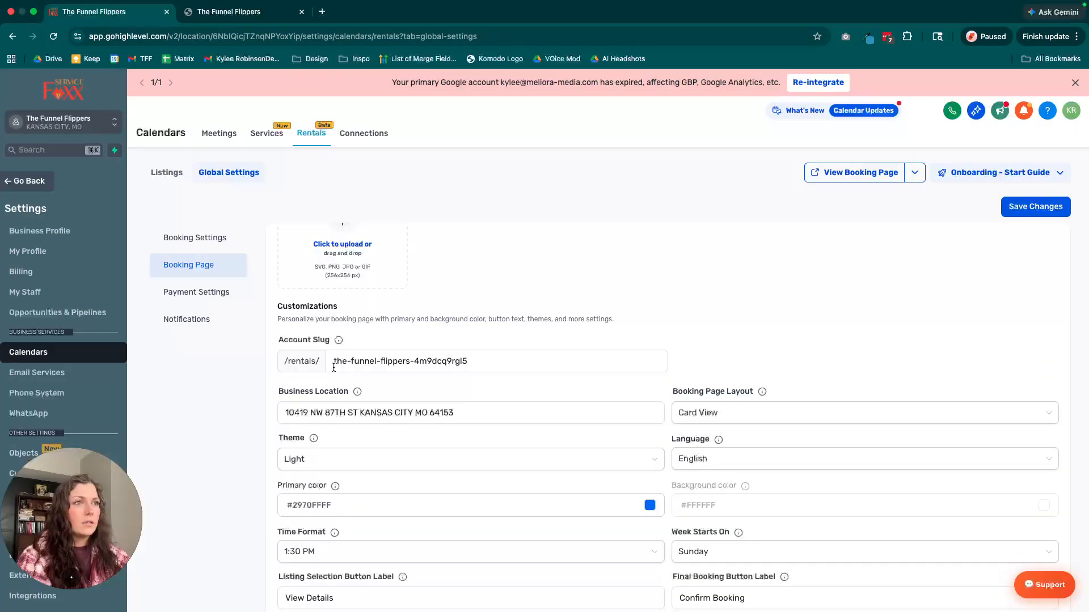
left_click(366, 281)
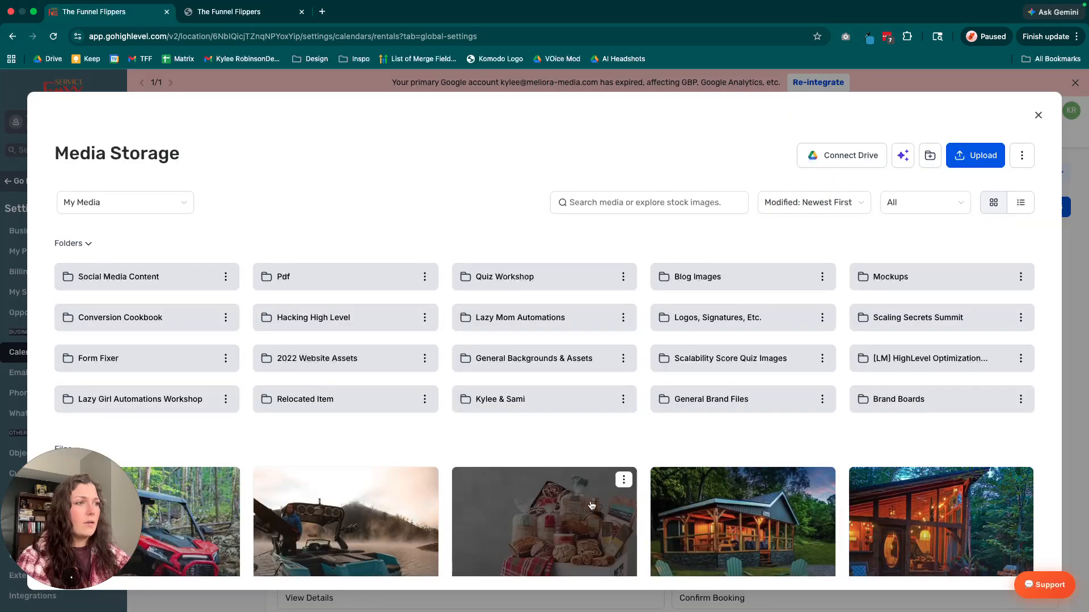
scroll(182, 520, "down", 4)
left_click(182, 519)
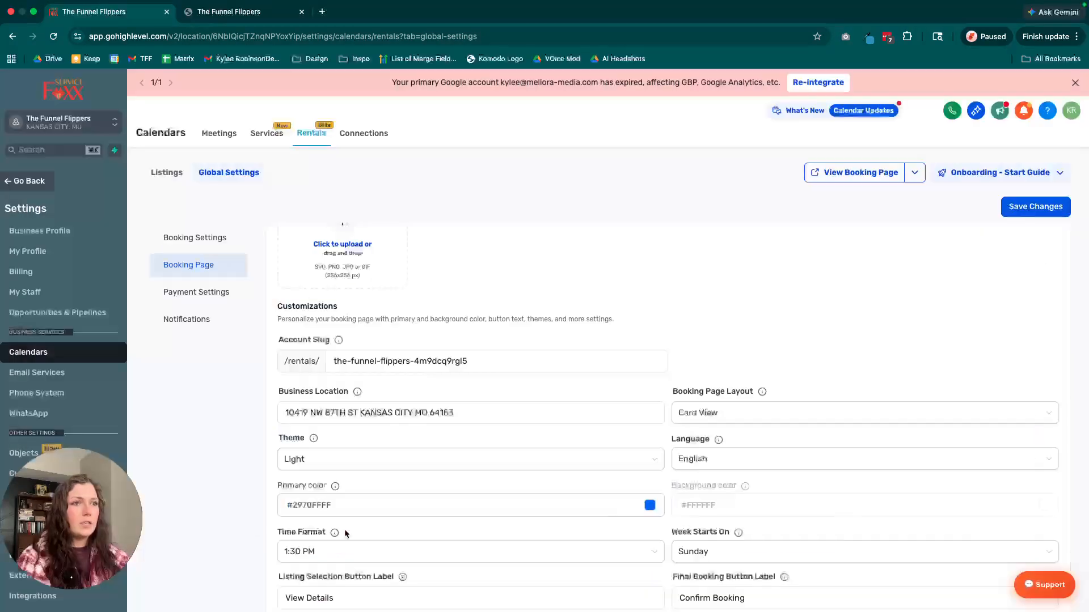
Set the booking page's primary color to #F87575 and check the hint for the background color option.
scroll(620, 325, "down", 3)
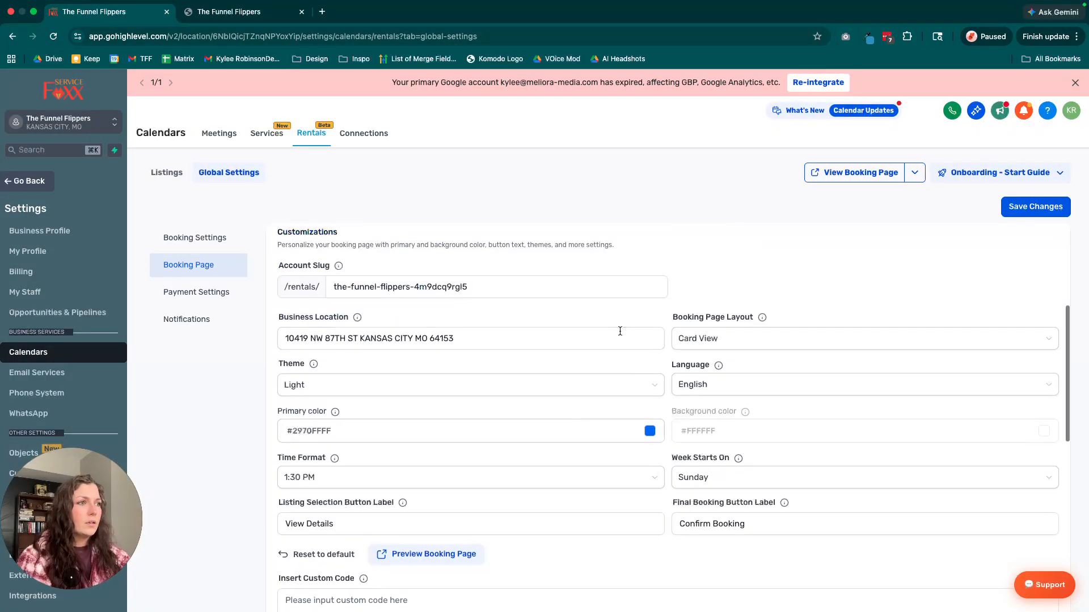
left_click(650, 400)
left_click_drag(698, 560, 655, 558)
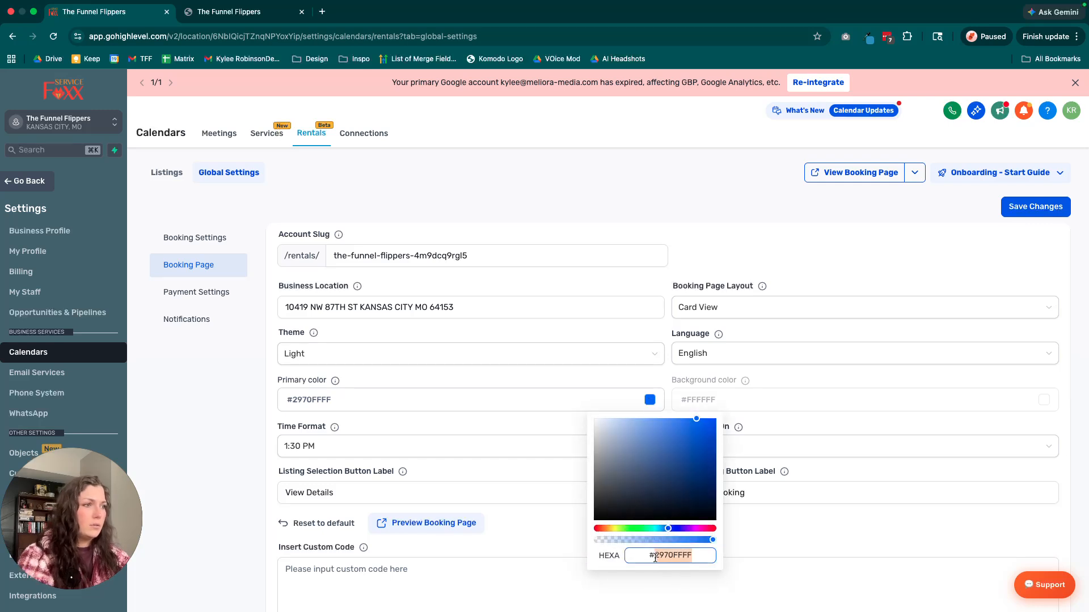
type("f897575")
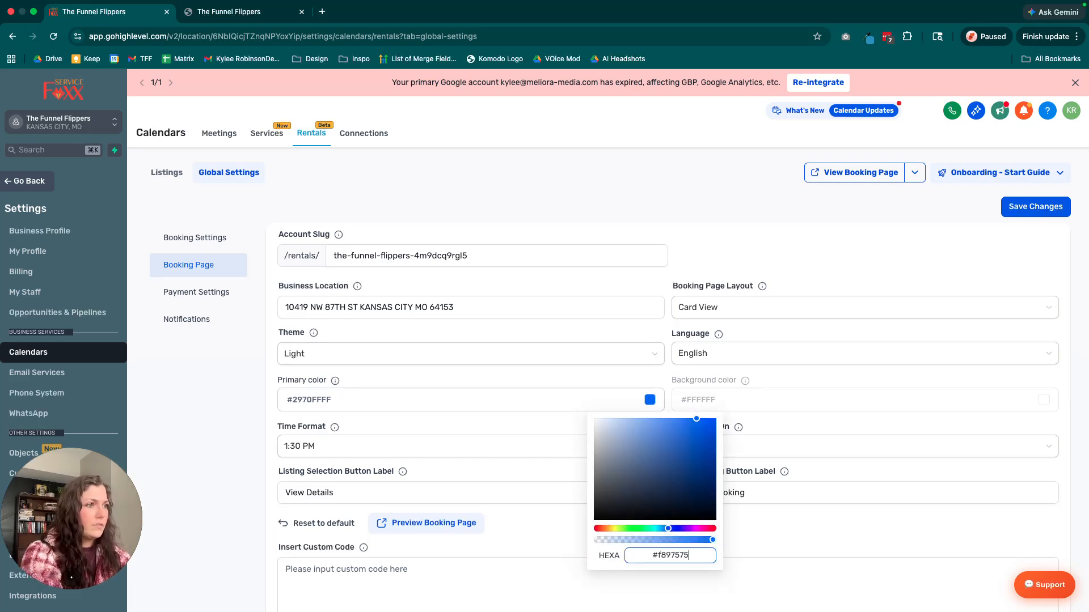
key("BackSpace")
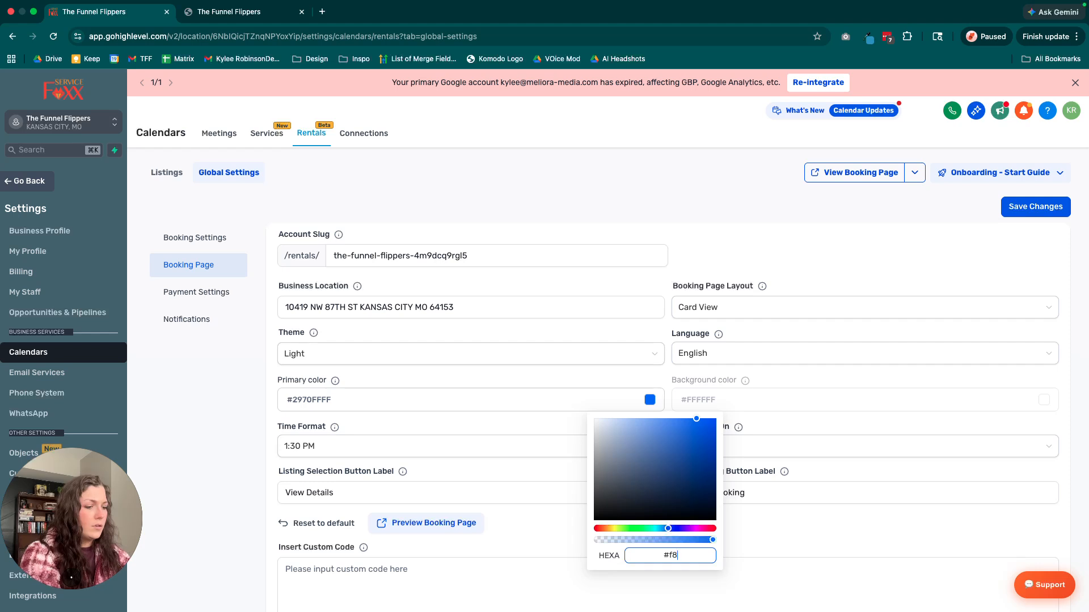
type("7575FF")
left_click(804, 390)
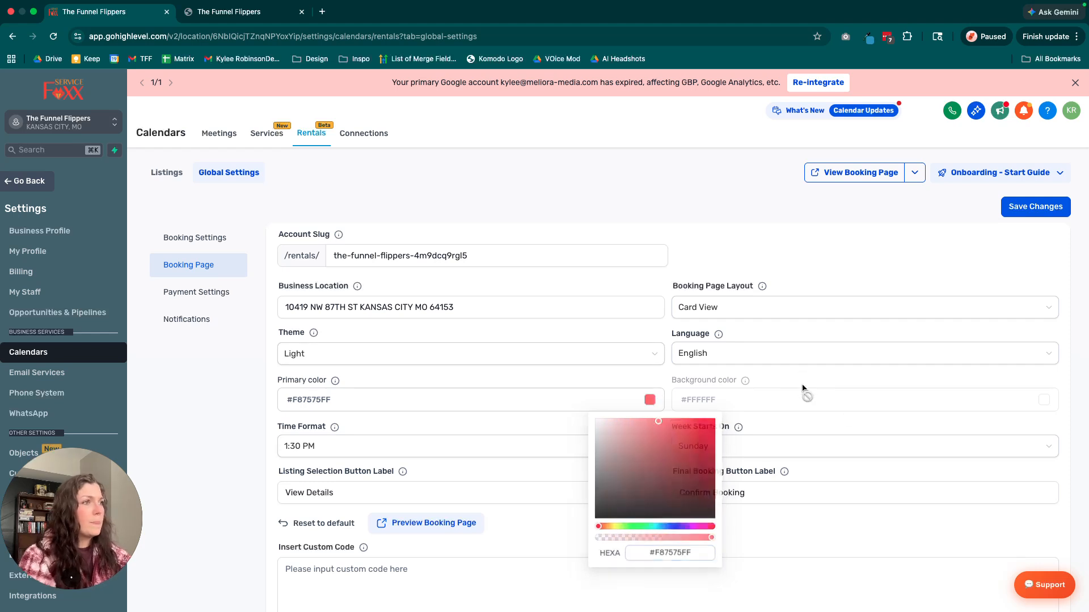
mouse_move(748, 397)
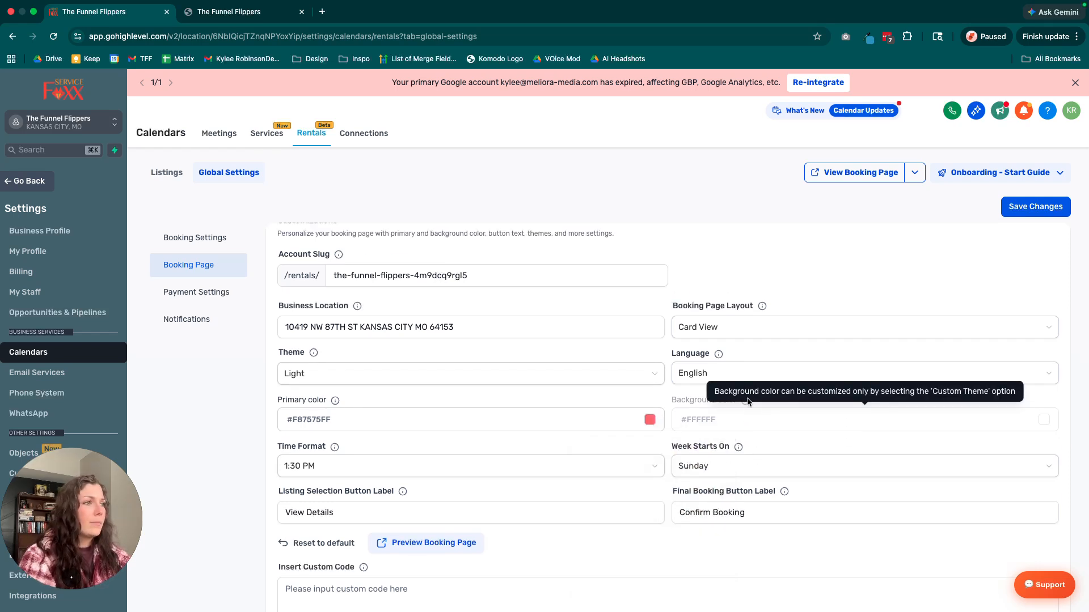
Change the booking page's company name to Testing Rental Company and save the changes.
scroll(739, 406, "up", 5)
scroll(739, 406, "up", 1)
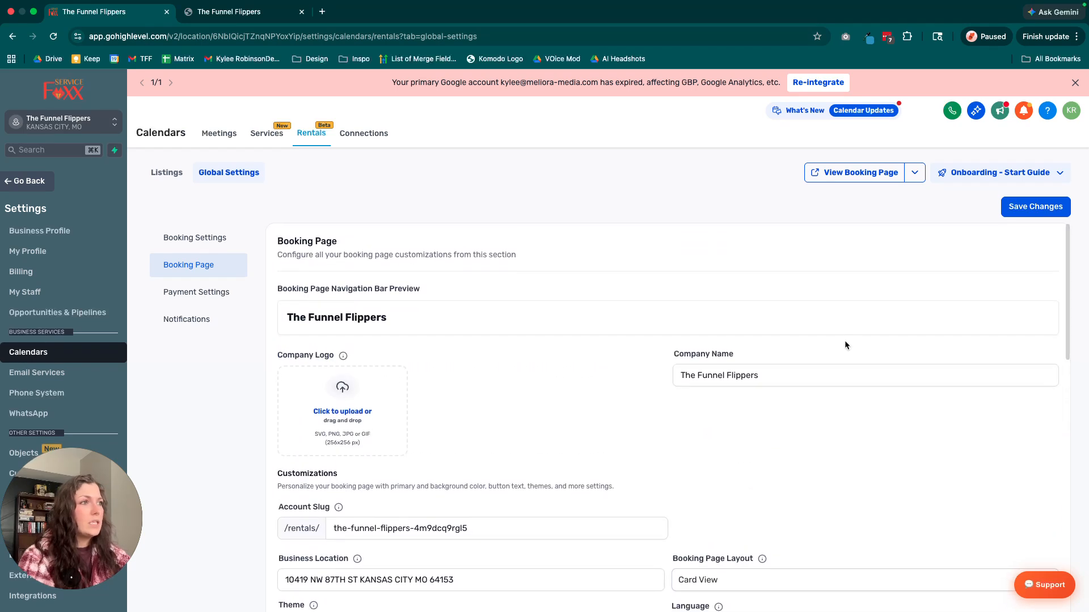
left_click_drag(769, 385, 670, 379)
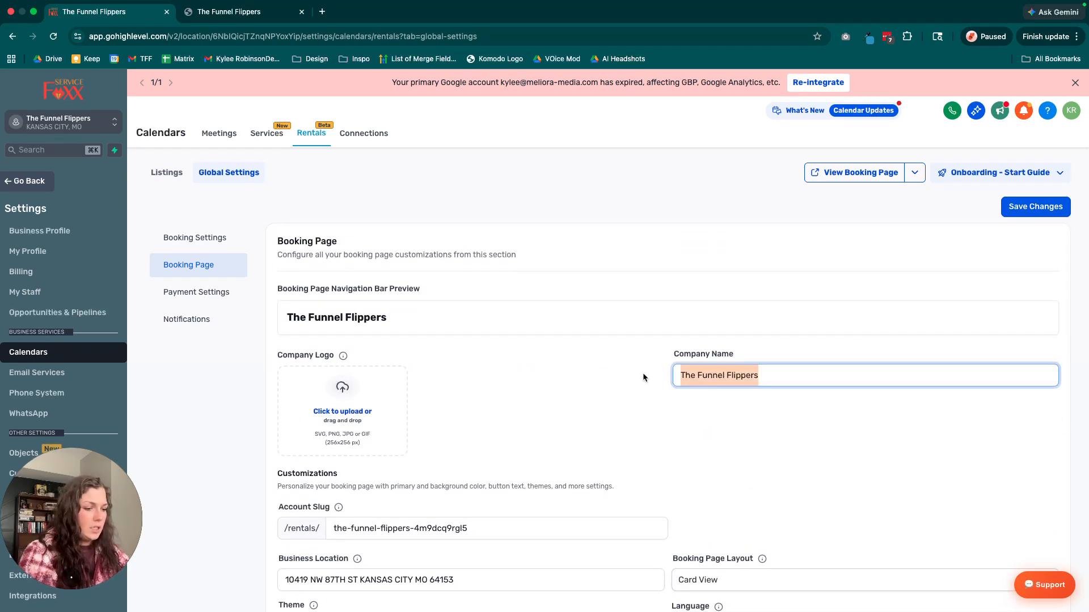
type("Testing Rental Company")
left_click(1022, 207)
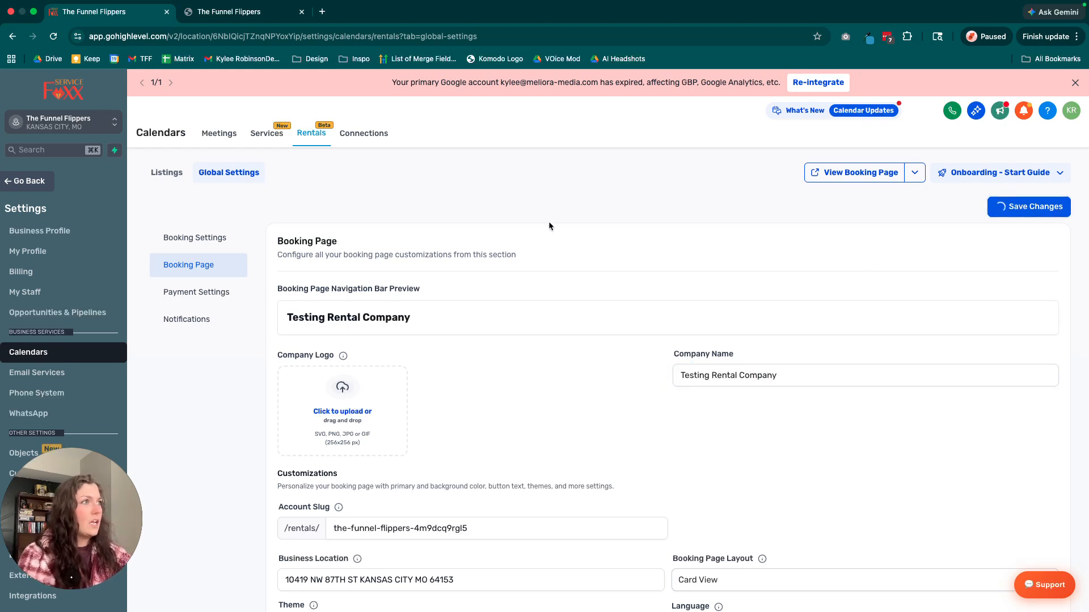
Switch to the public booking page, reload it and lower the minimum of the price range filter to $0.
key("ctrl+Tab")
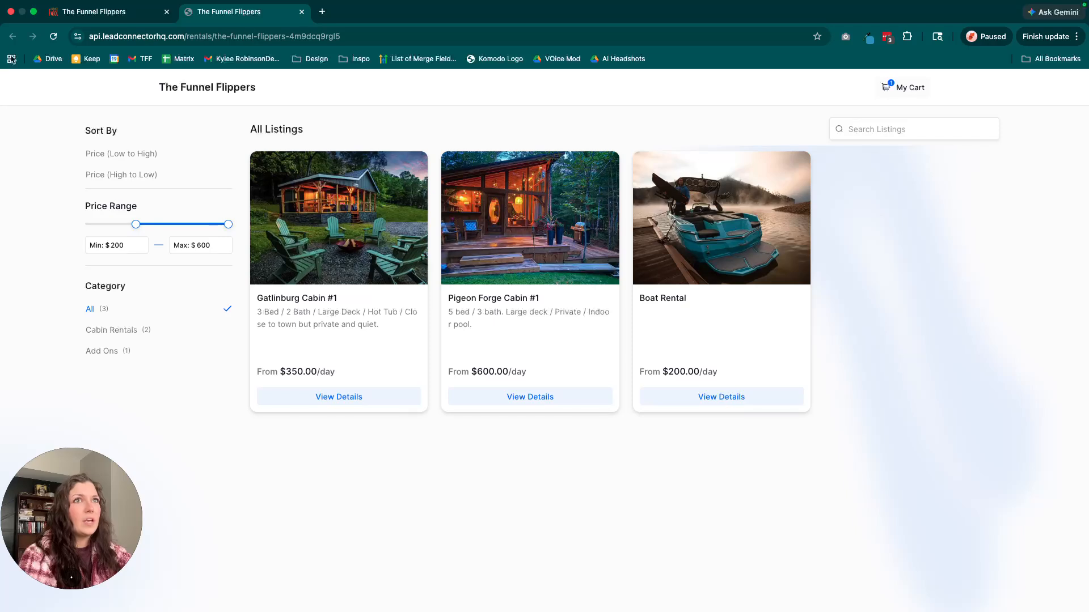
left_click(55, 37)
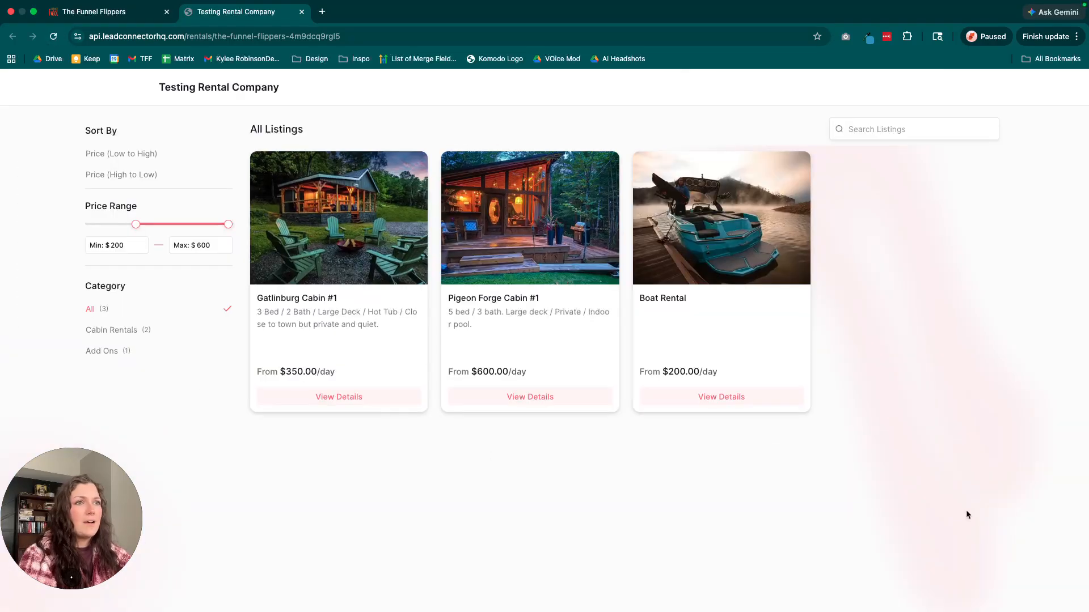
left_click_drag(136, 224, 69, 228)
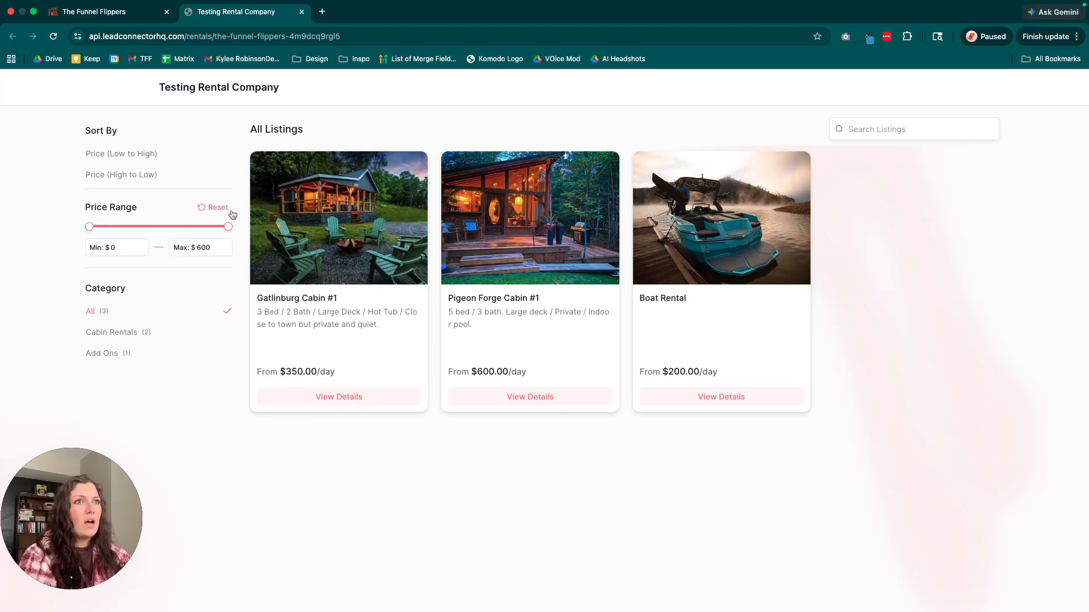
Add Gatlinburg Cabin #1 to the cart for 5 days from Mar 23, 2026 at 1:00 PM and continue to checkout.
left_click(373, 402)
scroll(783, 285, "down", 1)
left_click_drag(772, 273, 811, 284)
left_click(816, 314)
left_click(823, 335)
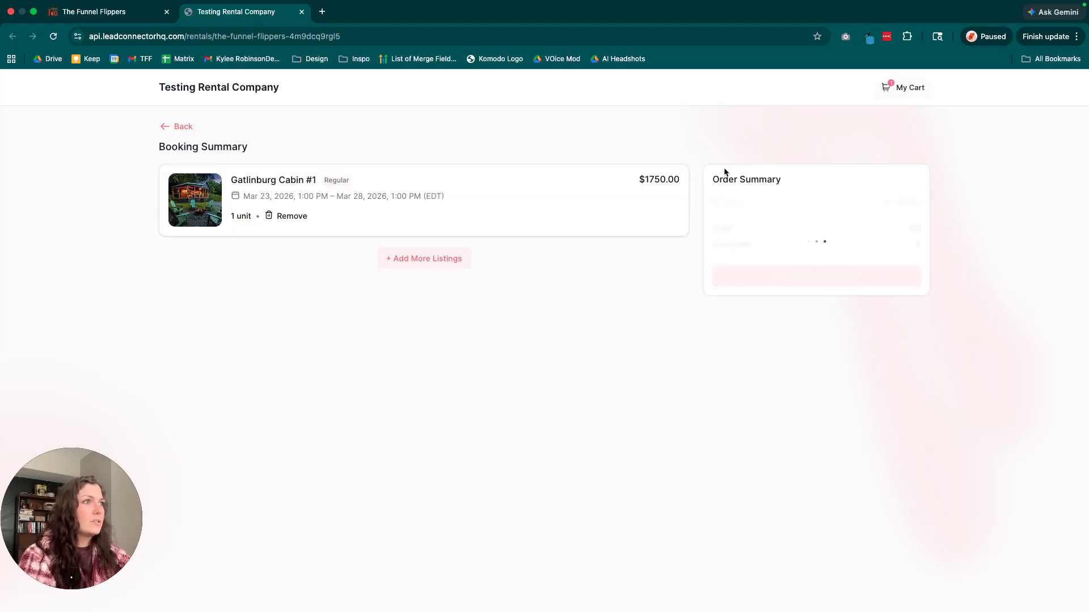
left_click(890, 278)
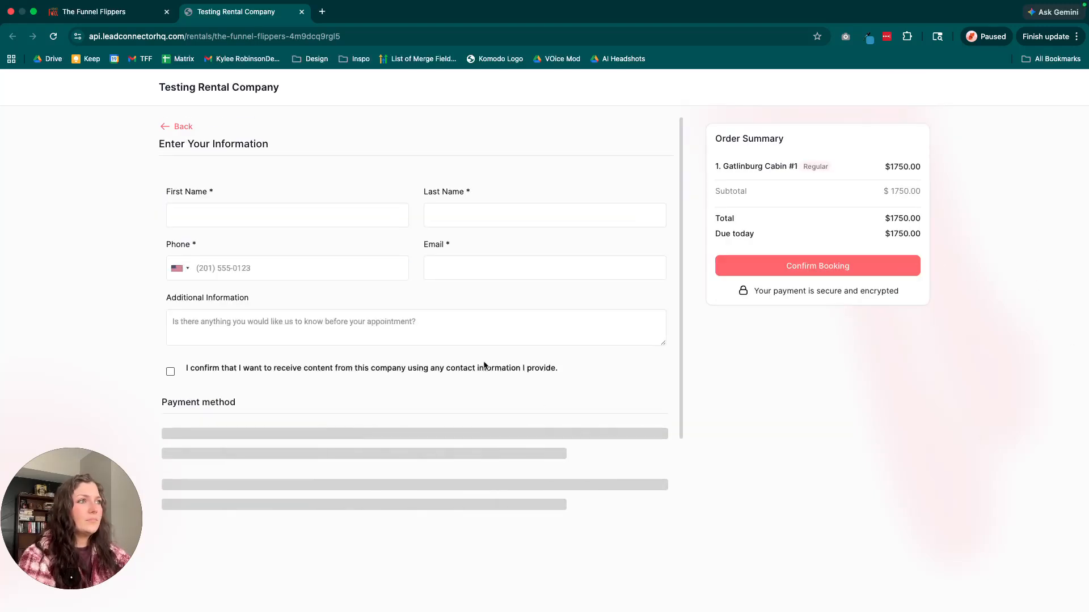
Review the checkout form's contact fields and payment methods, and return to the full listings page.
scroll(483, 363, "down", 3)
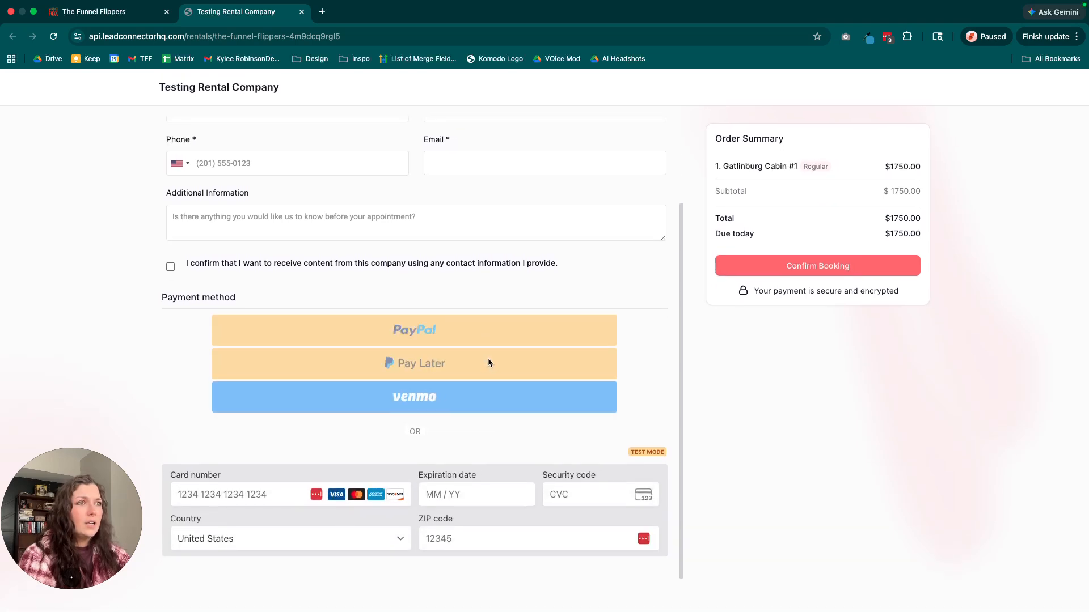
scroll(625, 363, "up", 3)
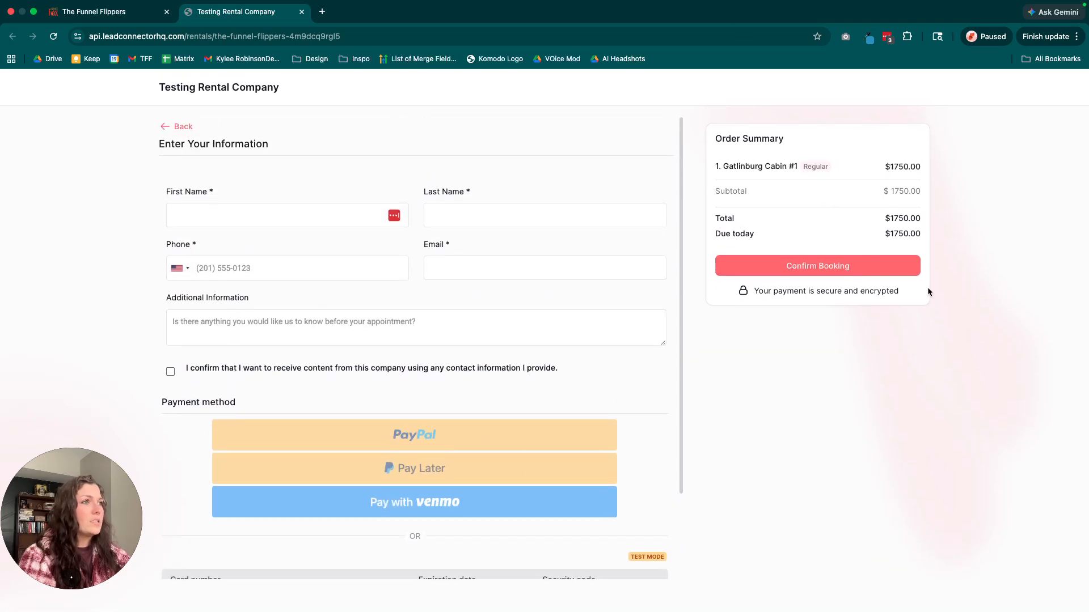
left_click(174, 126)
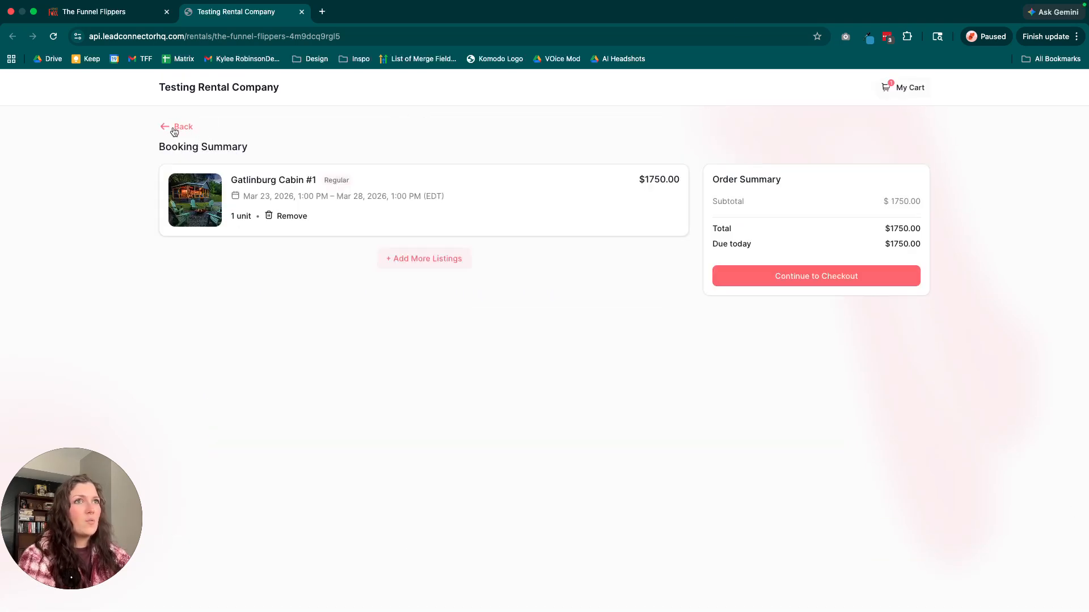
left_click(174, 129)
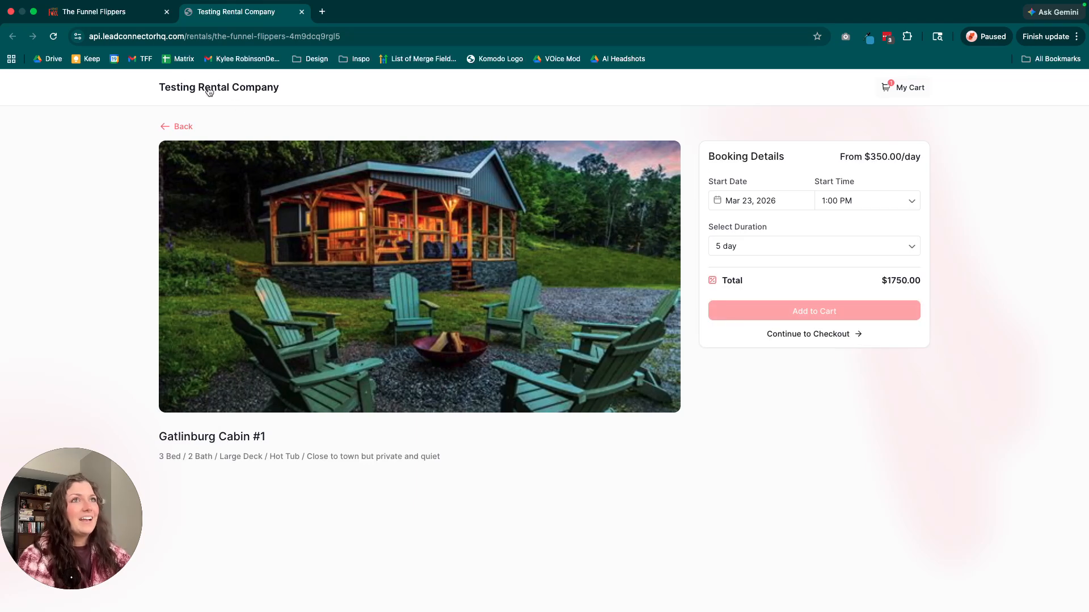
left_click(180, 127)
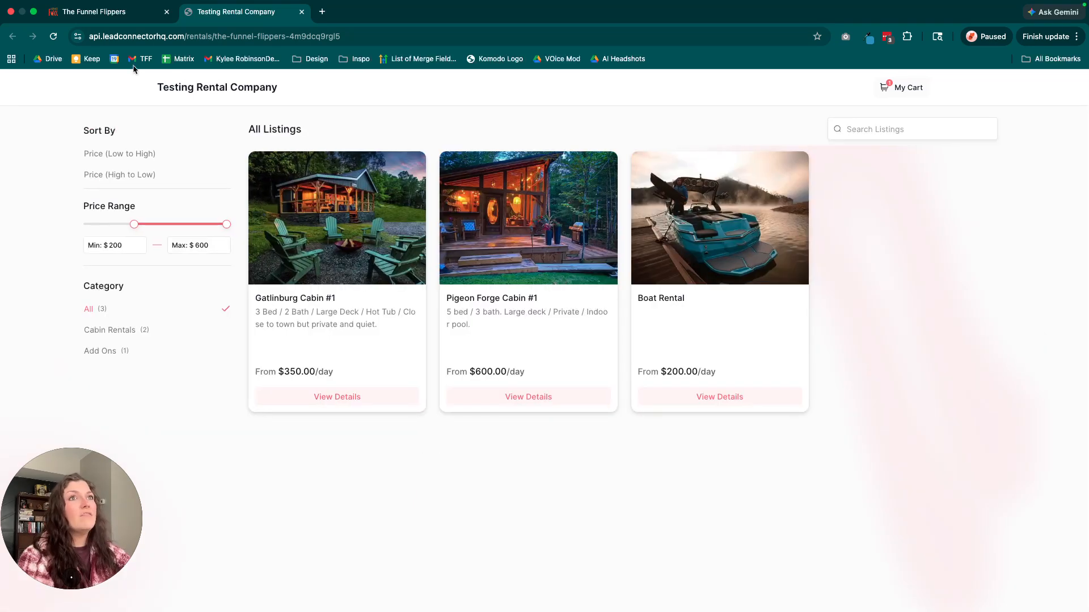
Close the public booking page and review the navigation bar preview, account slug and customizations in the Booking Page settings.
left_click(115, 19)
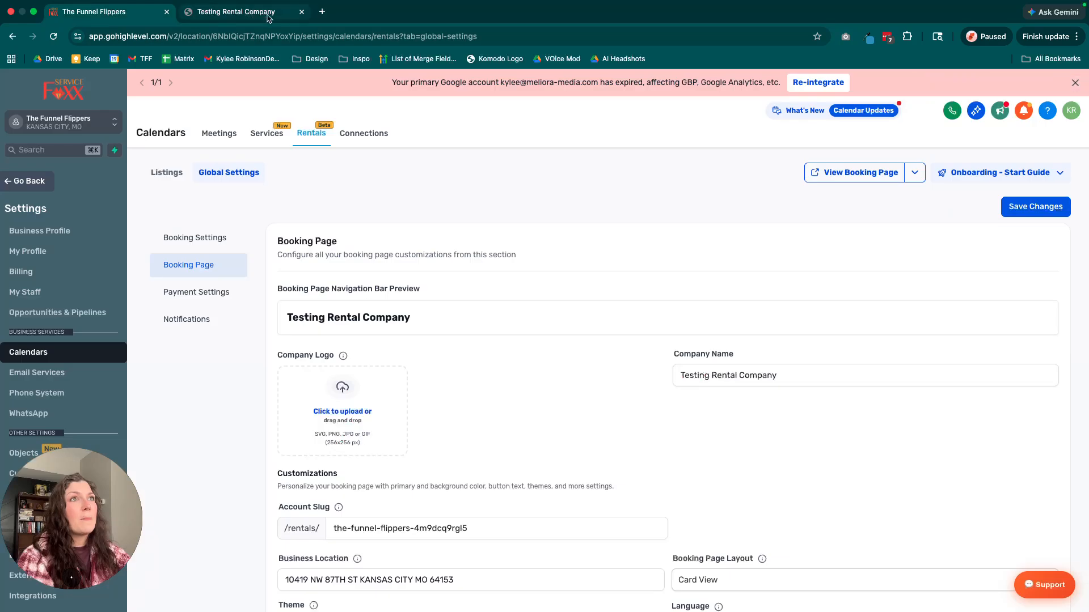
left_click(302, 12)
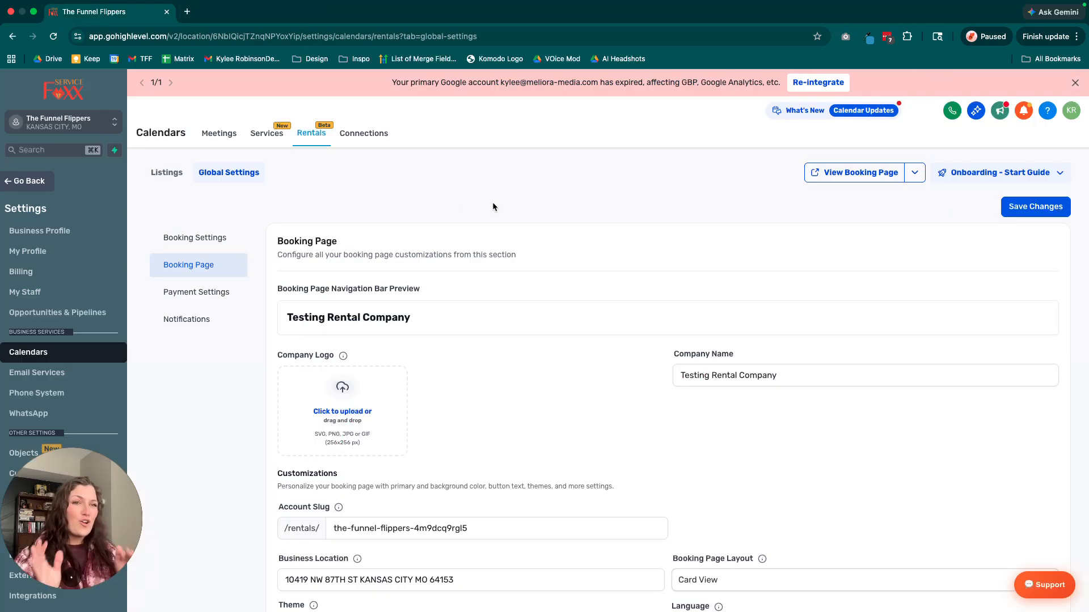
scroll(201, 281, "down", 1)
scroll(351, 317, "up", 2)
left_click_drag(427, 329, 276, 320)
left_click(553, 357)
scroll(553, 363, "down", 5)
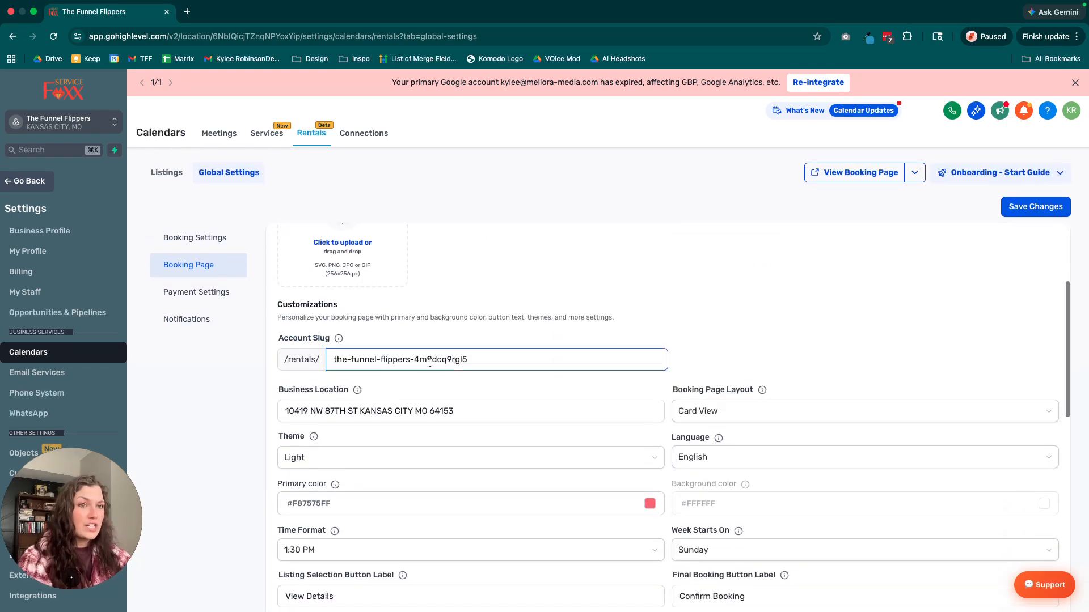